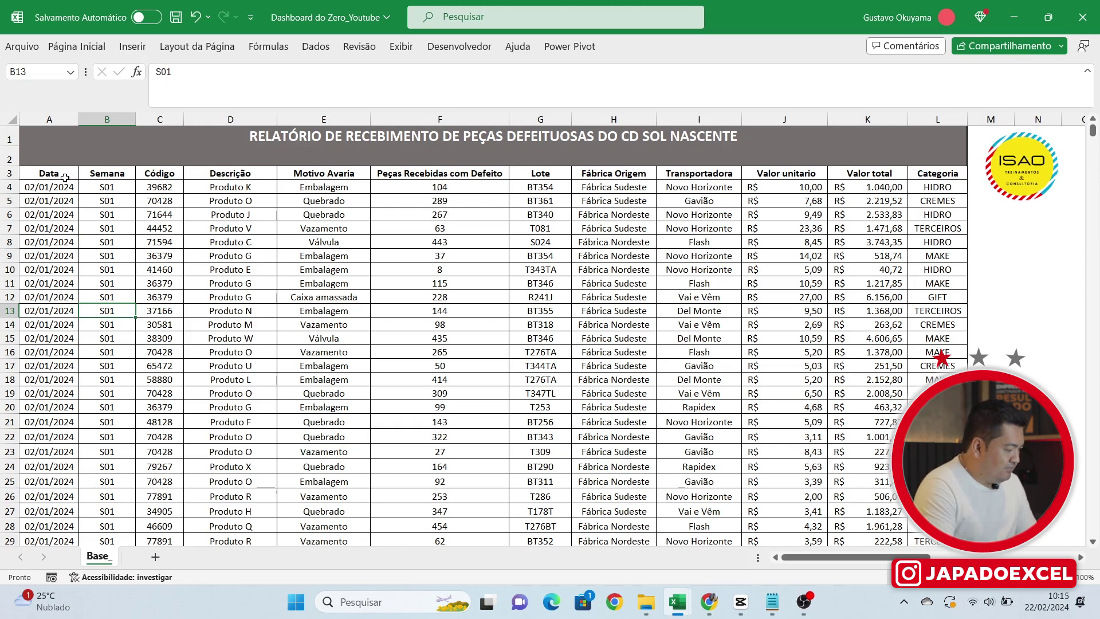
Step: Examine the columns of the defective parts report, from Data through Categoria, including the Valor total calculation and the dates
left_click_drag(63, 175, 46, 253)
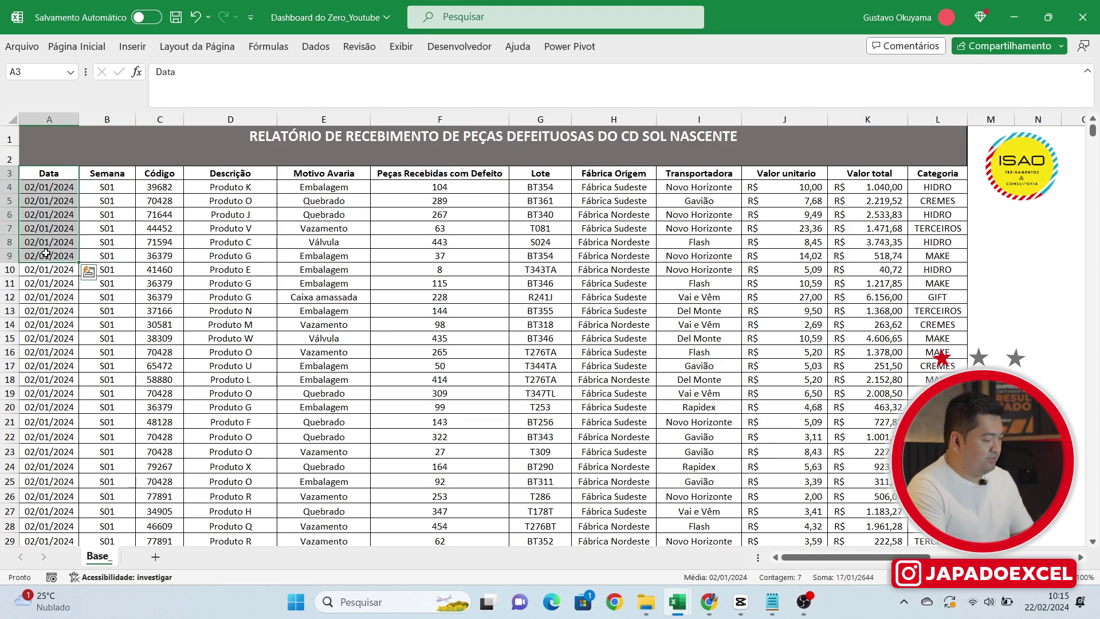
left_click(120, 180)
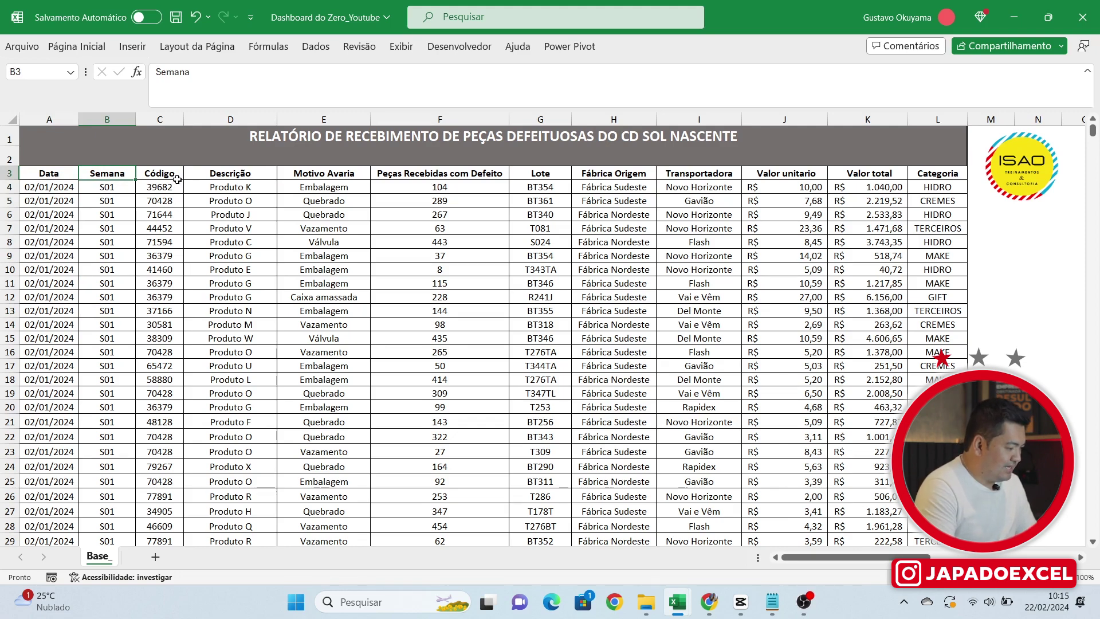
left_click(173, 177)
left_click_drag(173, 177, 166, 256)
left_click_drag(231, 174, 240, 228)
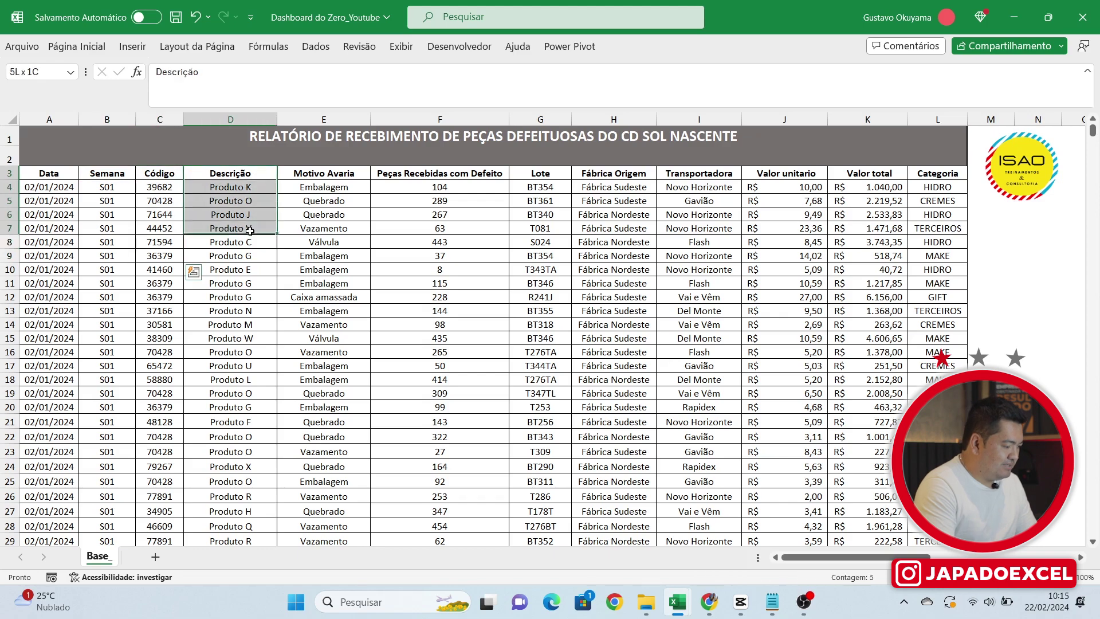
left_click_drag(347, 174, 342, 238)
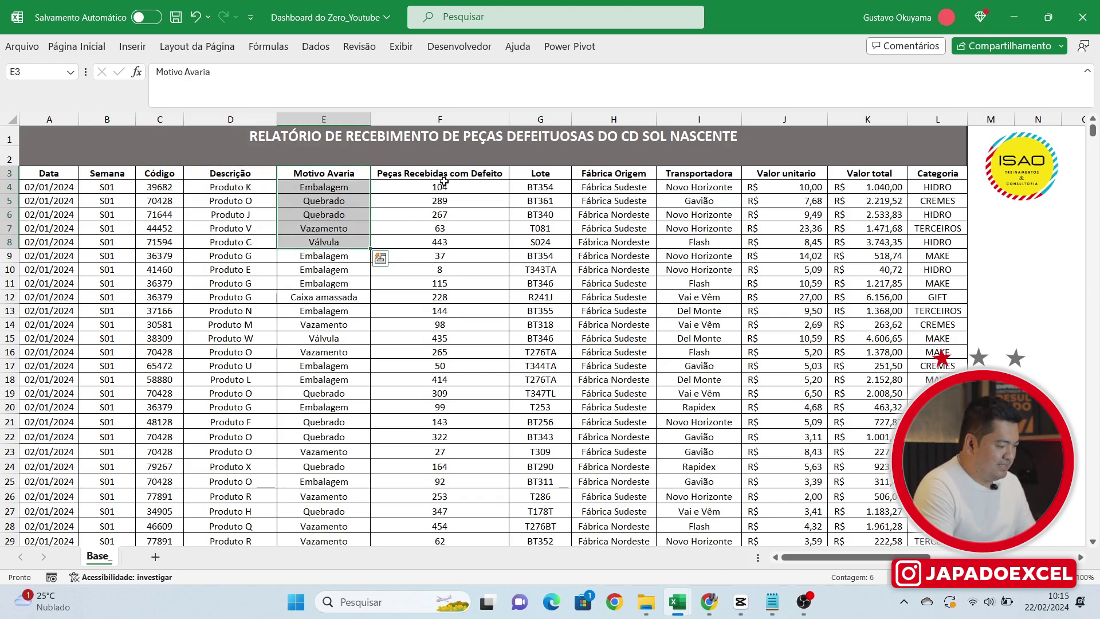
left_click_drag(453, 177, 492, 196)
left_click(540, 183)
left_click_drag(622, 179, 625, 200)
left_click(701, 184)
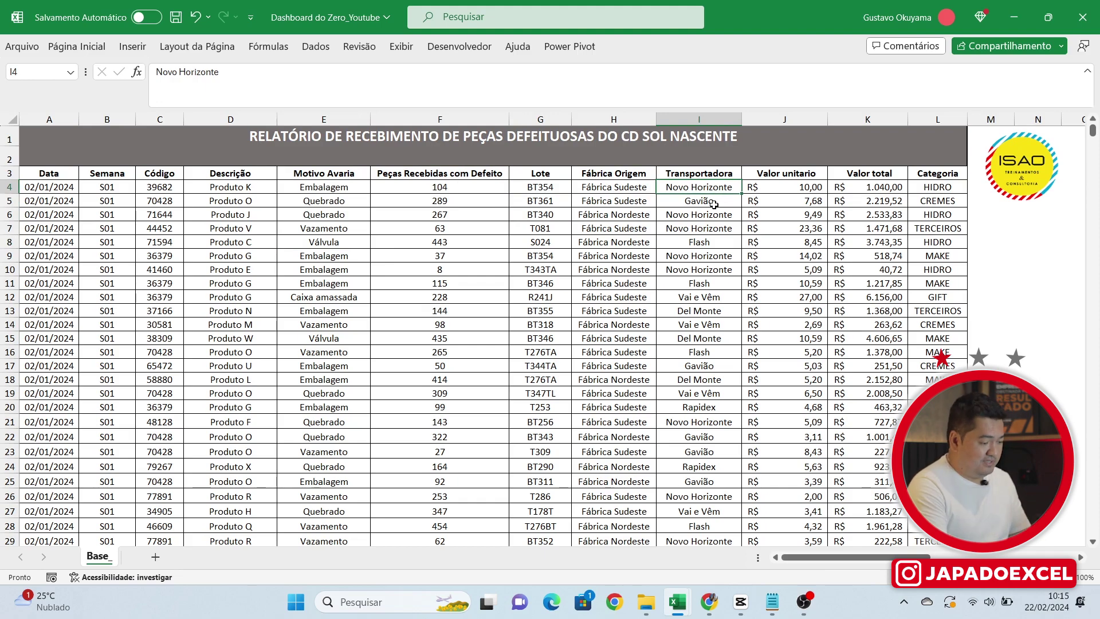
mouse_move(807, 175)
left_mouse_down()
mouse_move(806, 199)
mouse_move(806, 186)
left_mouse_up()
left_click(883, 188)
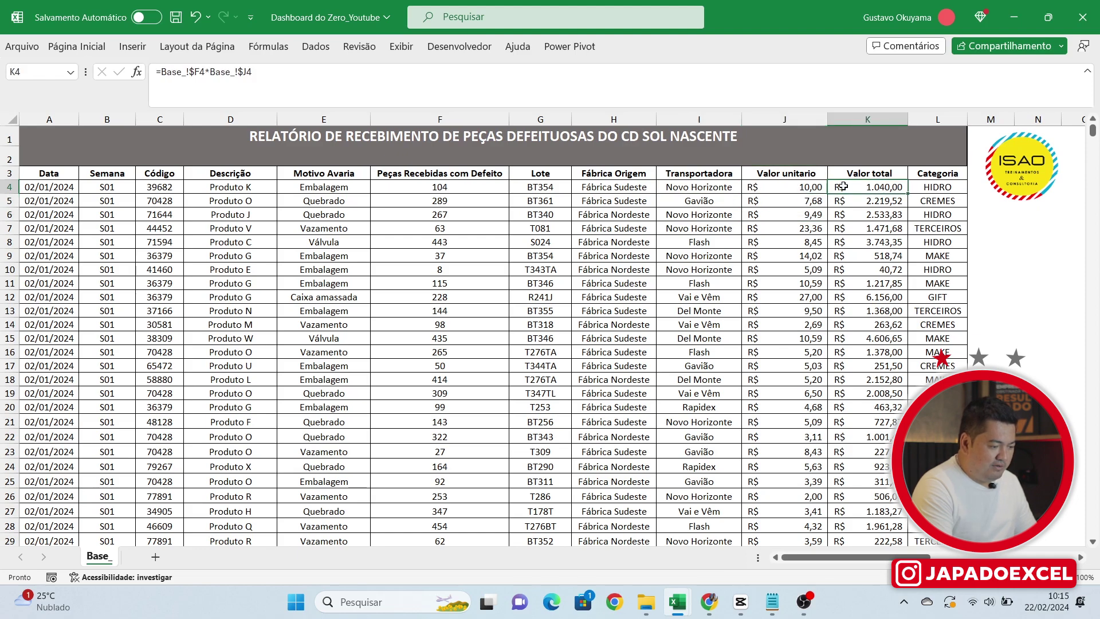
left_click(773, 184)
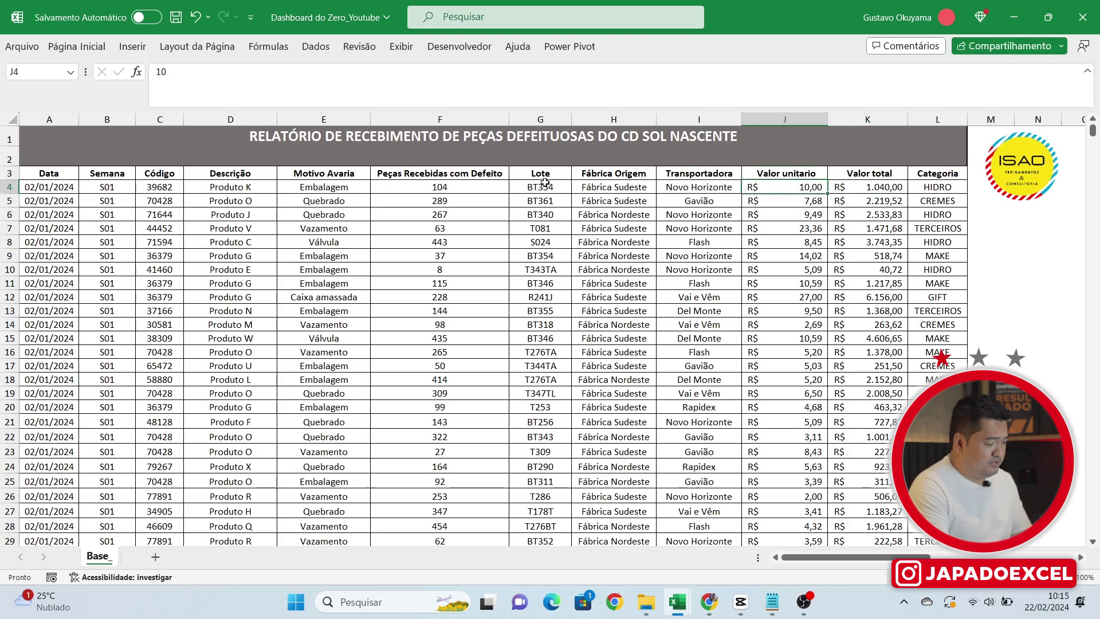
left_click(487, 192)
left_click_drag(949, 175, 940, 309)
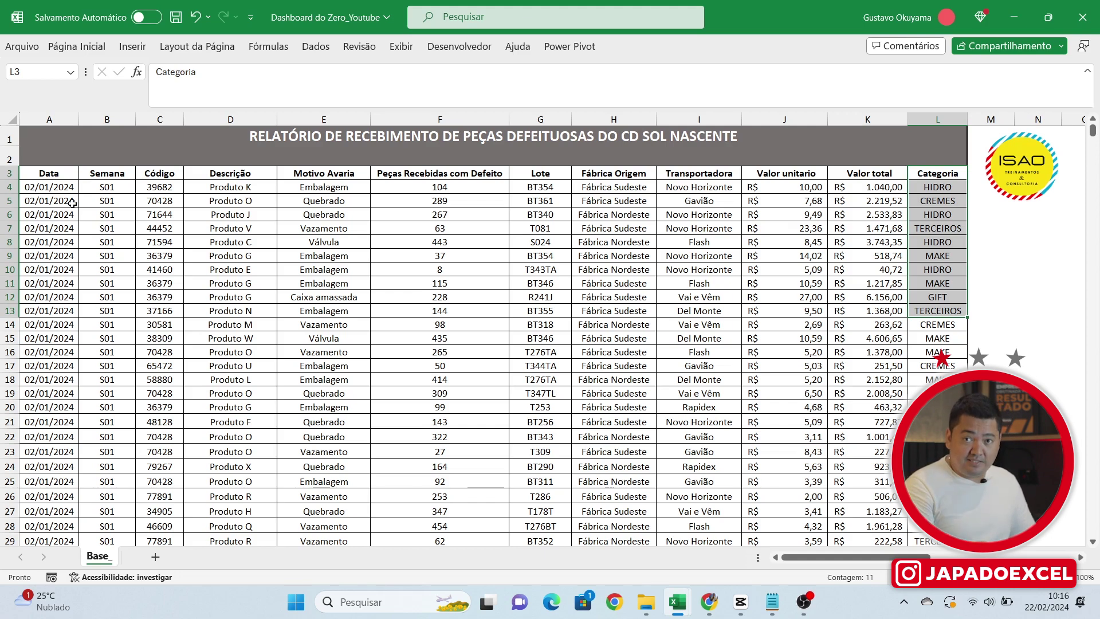
left_click(67, 175)
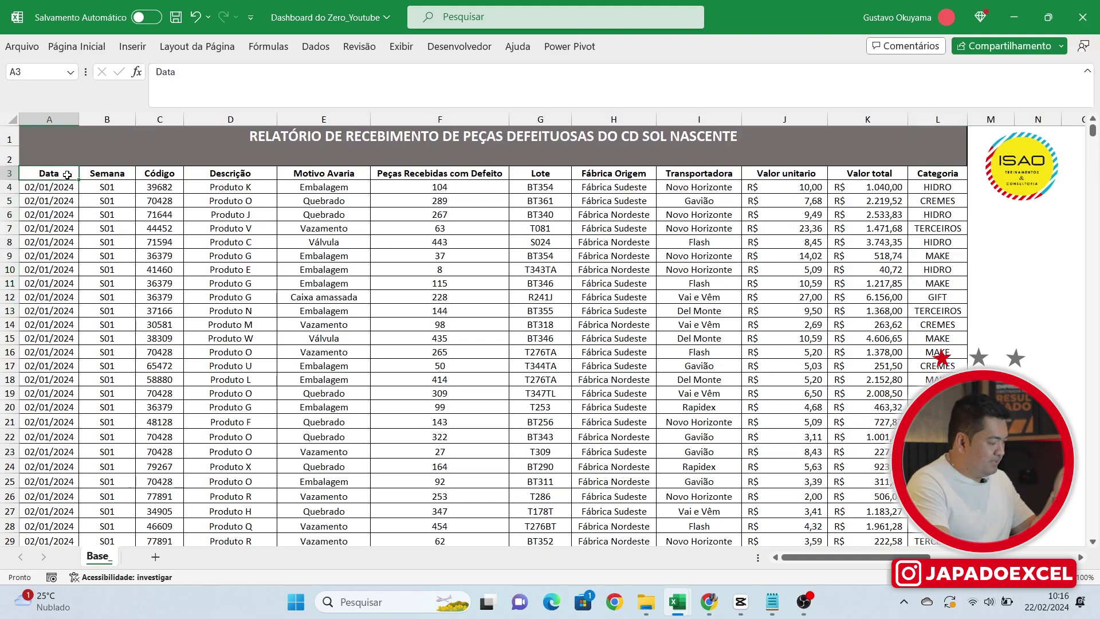
left_click_drag(54, 187, 21, 474)
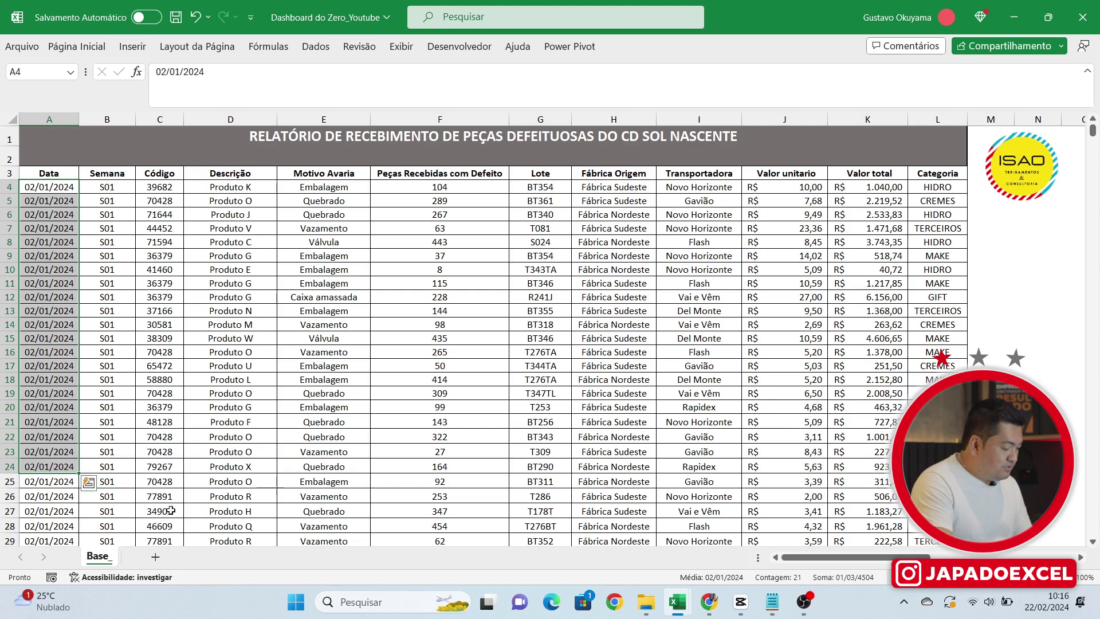
Step: Add a new sheet and enter the month names Janeiro, Fevereiro and Março across cells A1 to C1
left_click(155, 557)
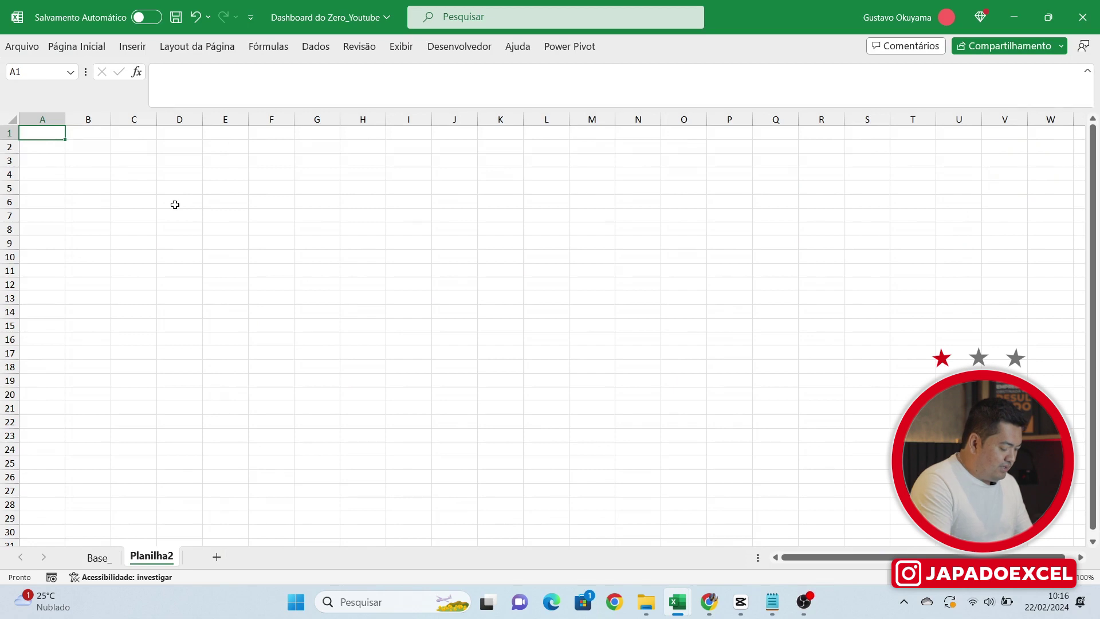
type("Janeiro")
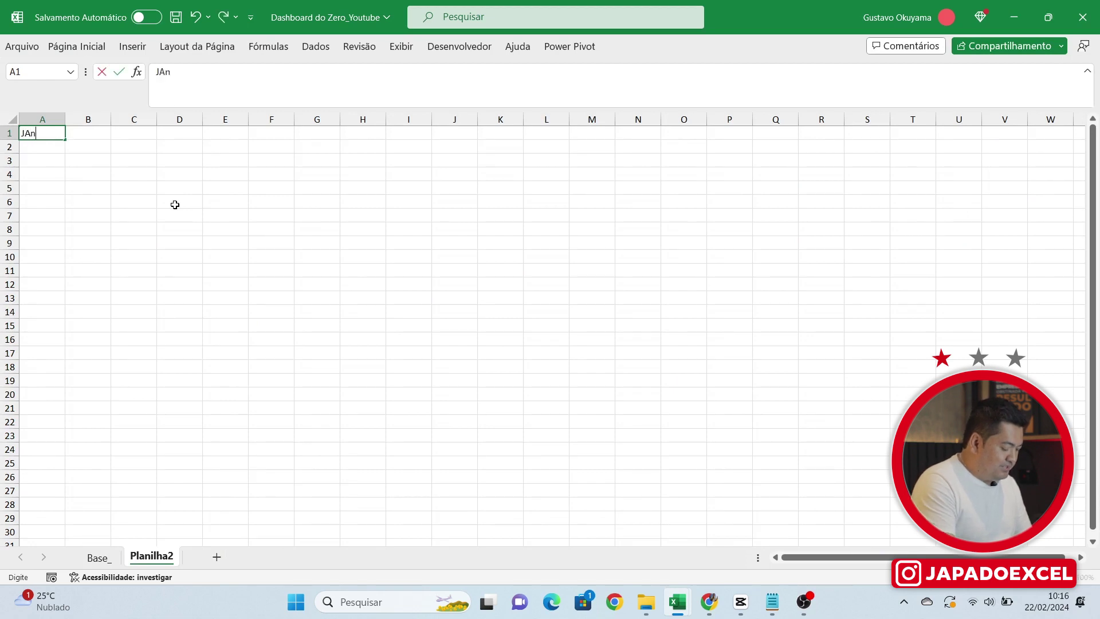
key("Tab")
type("Fevereiro'")
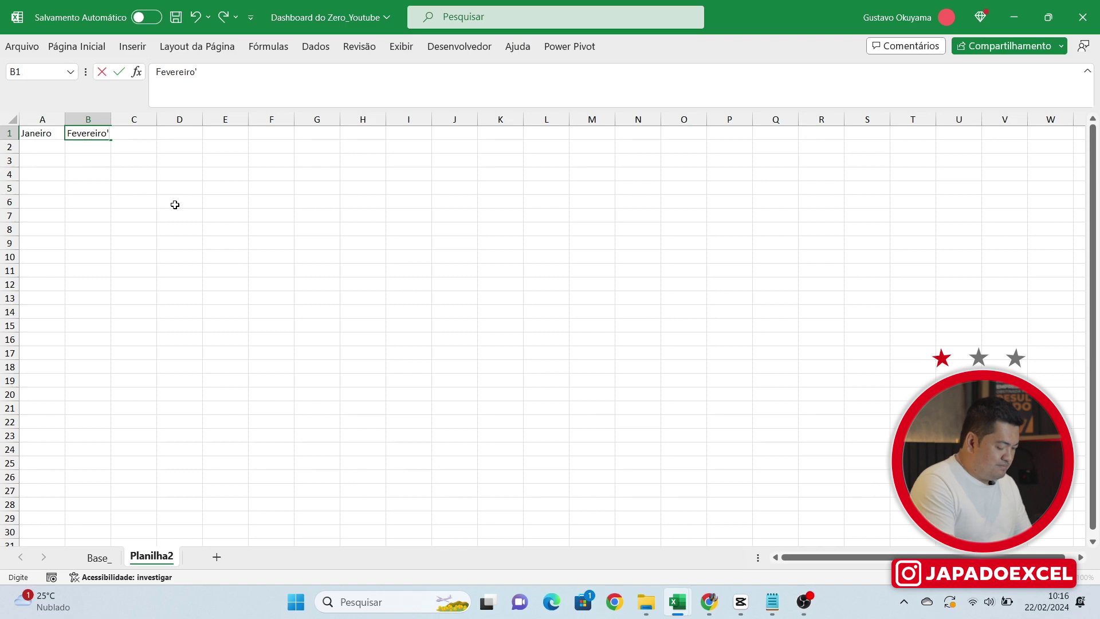
key("BackSpace")
key("Tab")
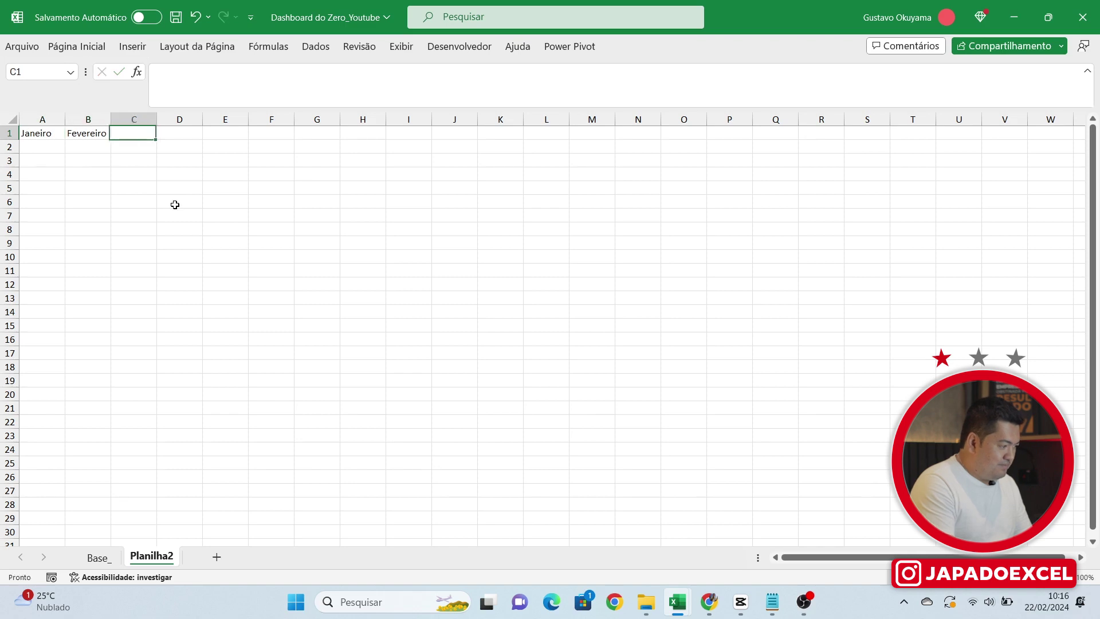
type("Março")
key("Tab")
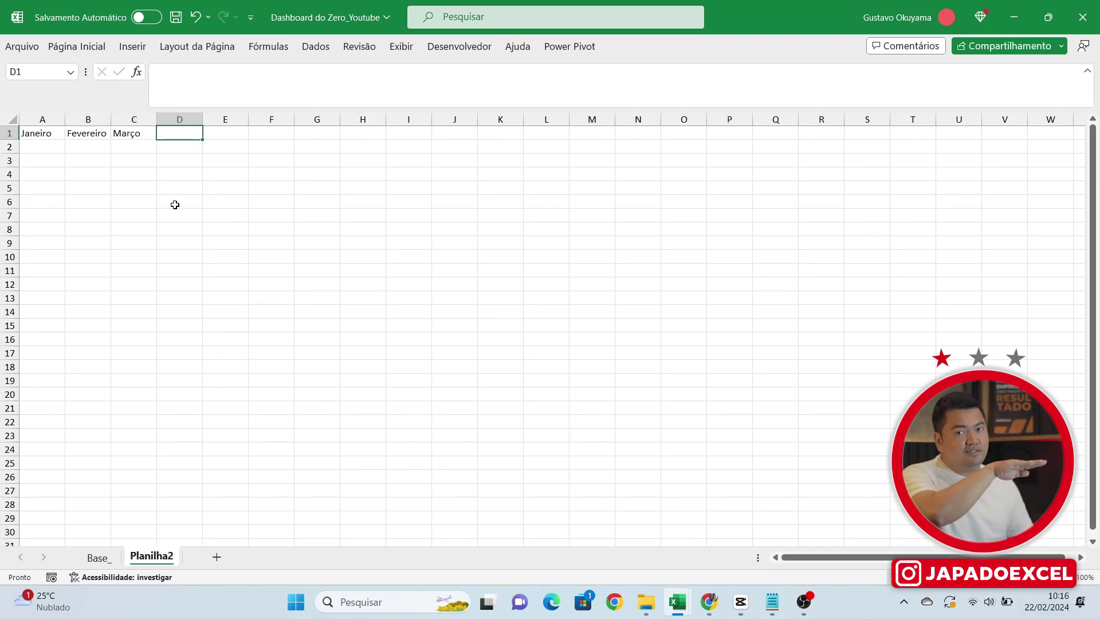
Step: Delete the Planilha2 sheet holding the example month names
right_click(158, 555)
left_click(236, 353)
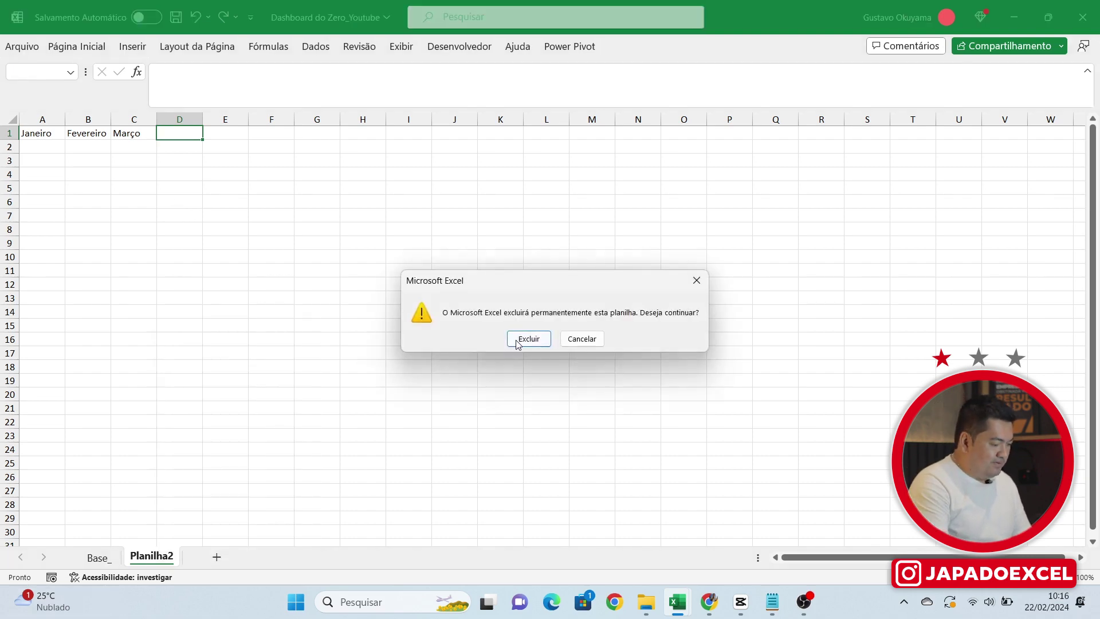
left_click(518, 342)
left_click(122, 175)
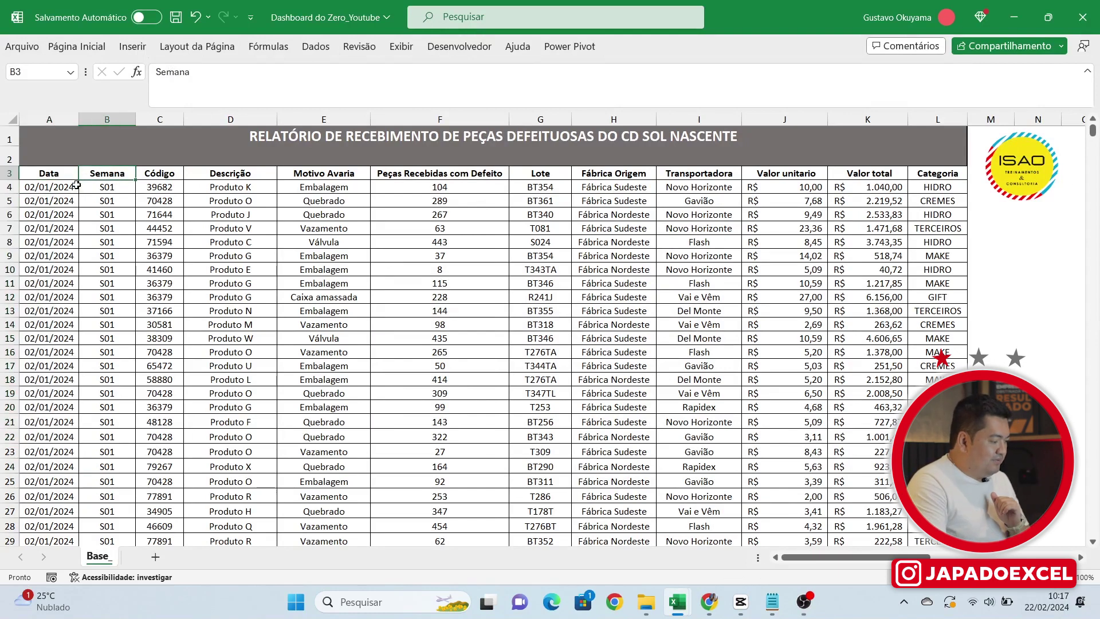
left_click(66, 177)
left_click_drag(66, 177, 779, 325)
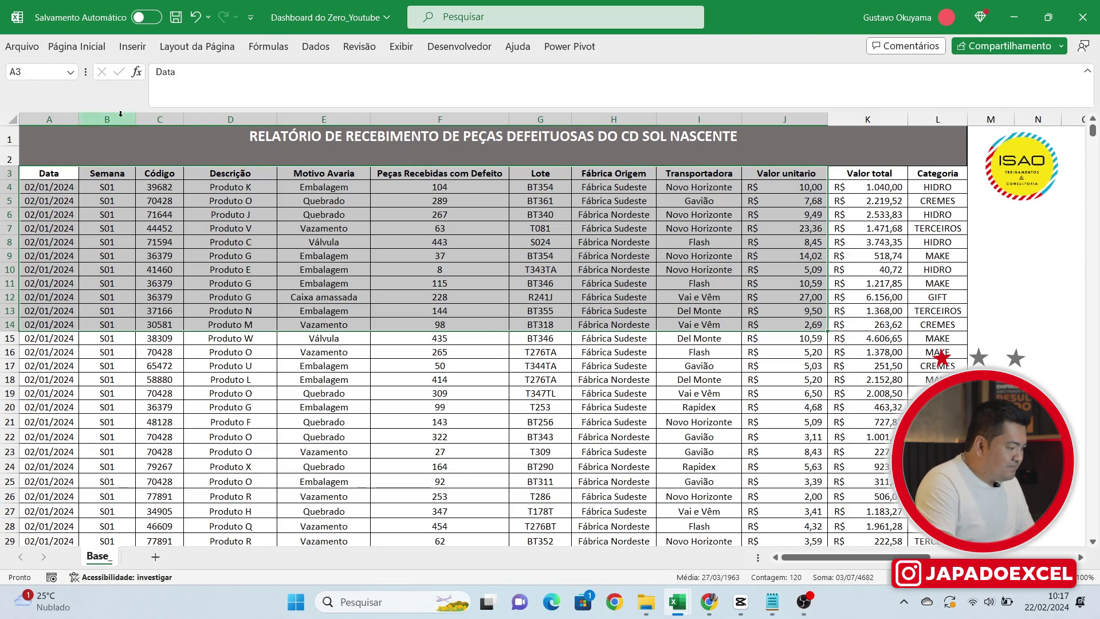
left_click(59, 176)
left_click_drag(59, 176, 46, 426)
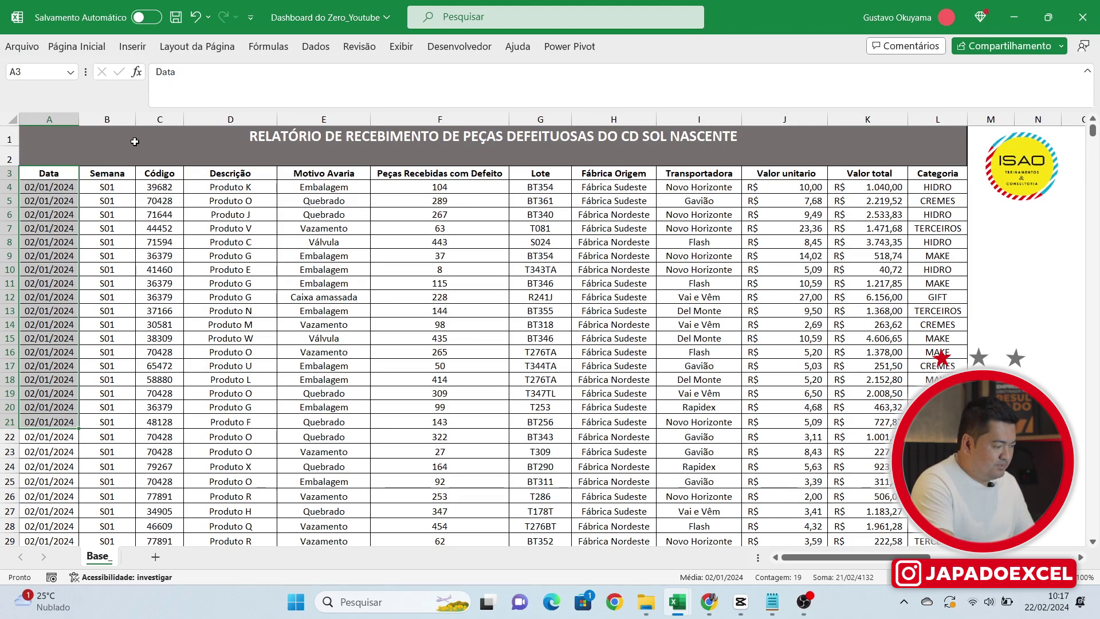
Step: Insert a new column between Data and Semana and give it the header Mês in B3
right_click(124, 119)
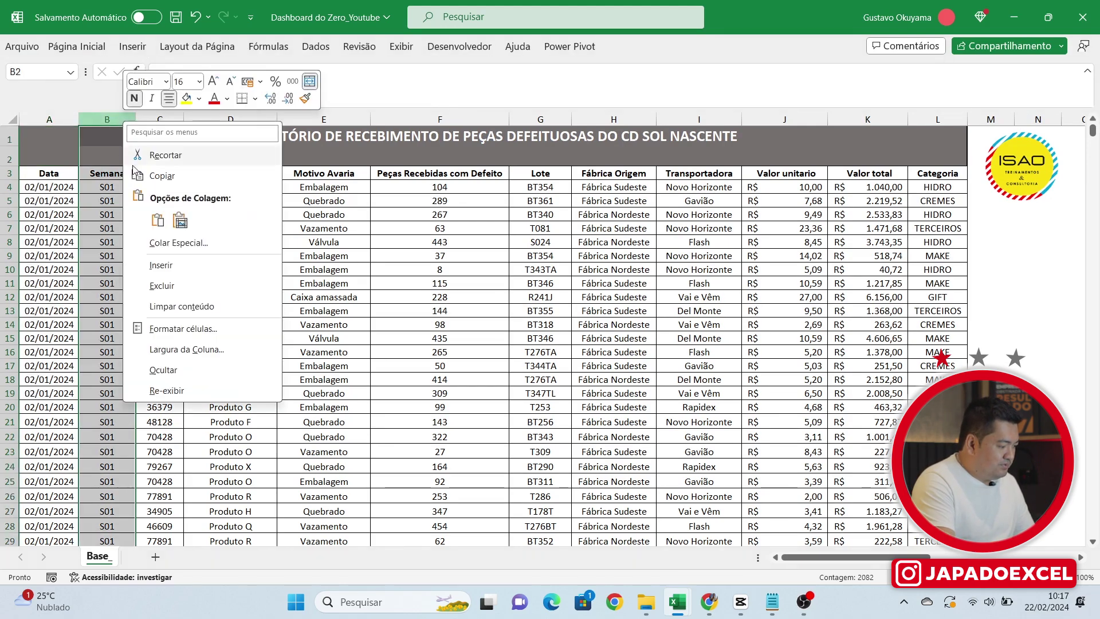
left_click(148, 267)
left_click(130, 172)
type("Mês")
key("Return")
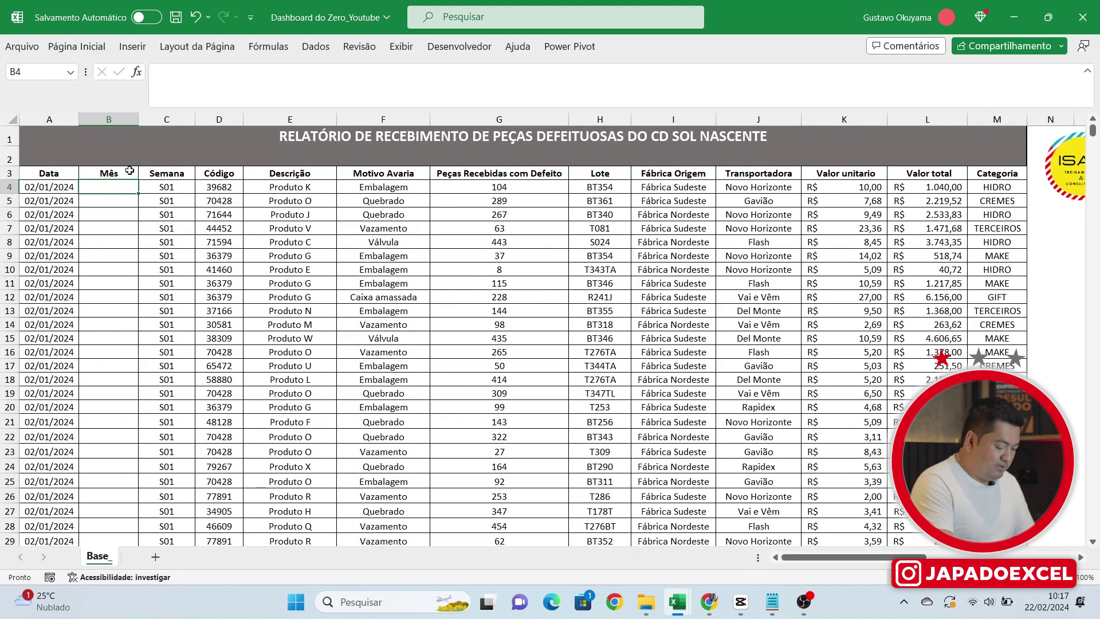
Step: Enter the formula =TEXTO(A4;"MMM") in B4 to extract the abbreviated month from the date
type("=")
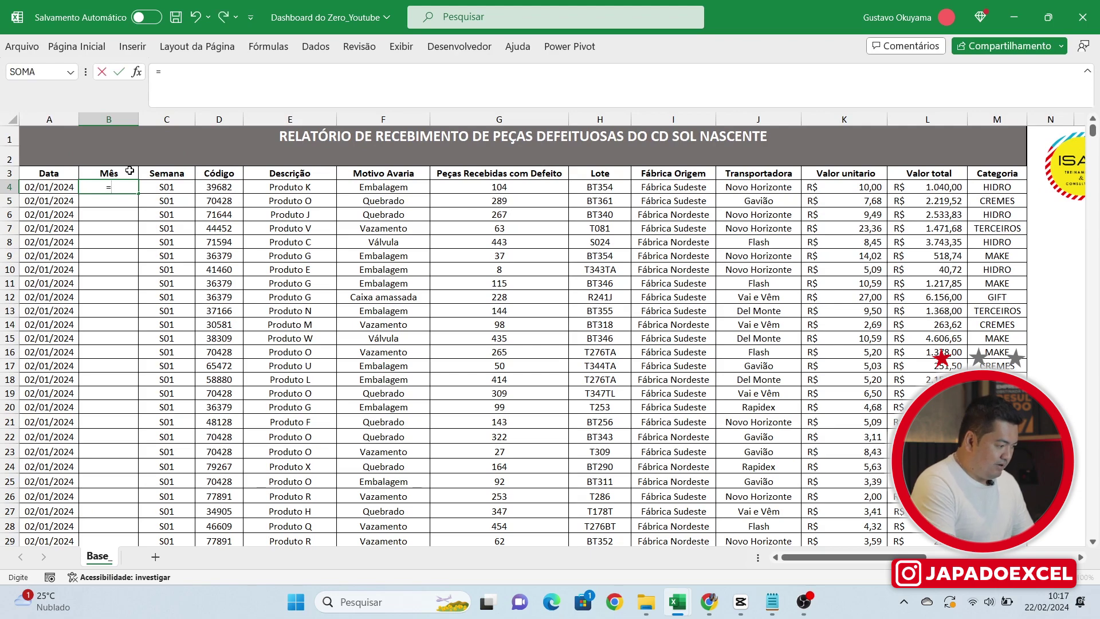
type("texto")
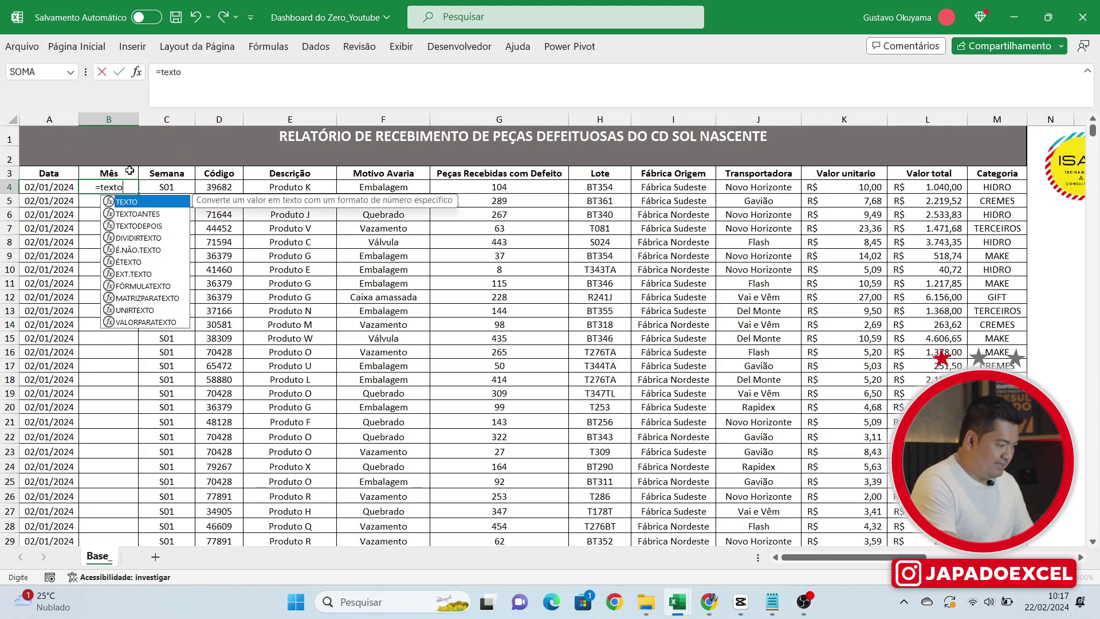
double_click(127, 203)
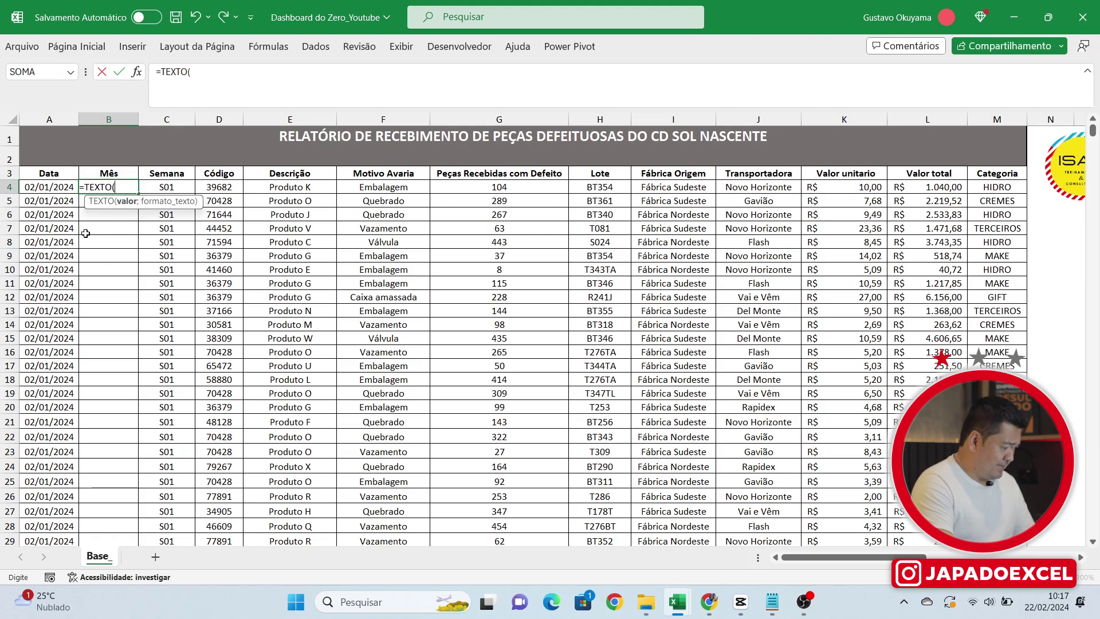
left_click(59, 188)
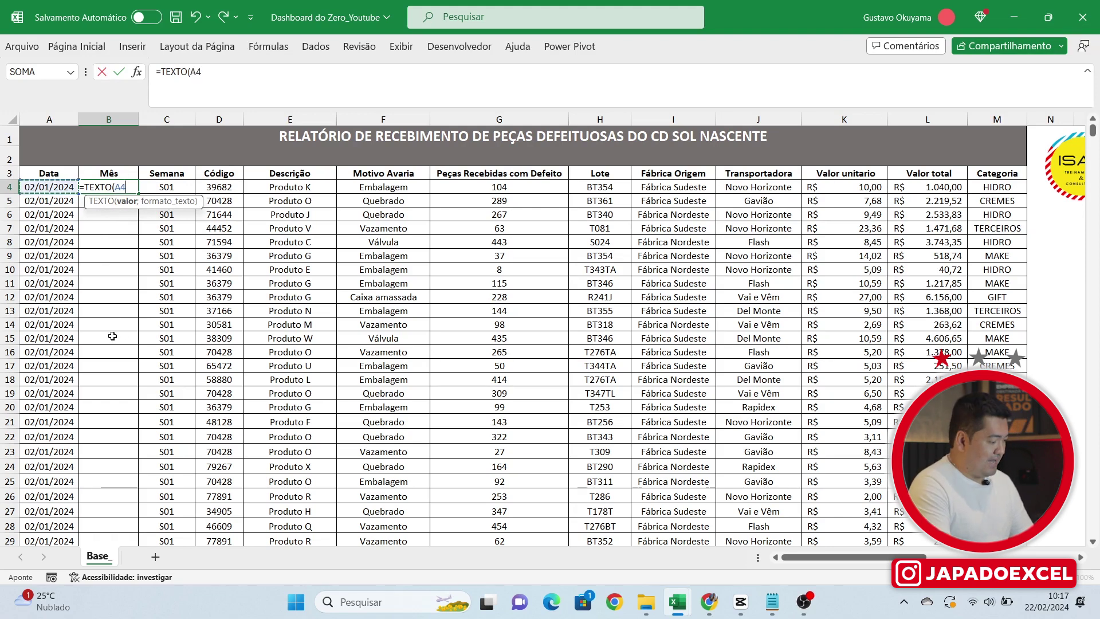
type(";")
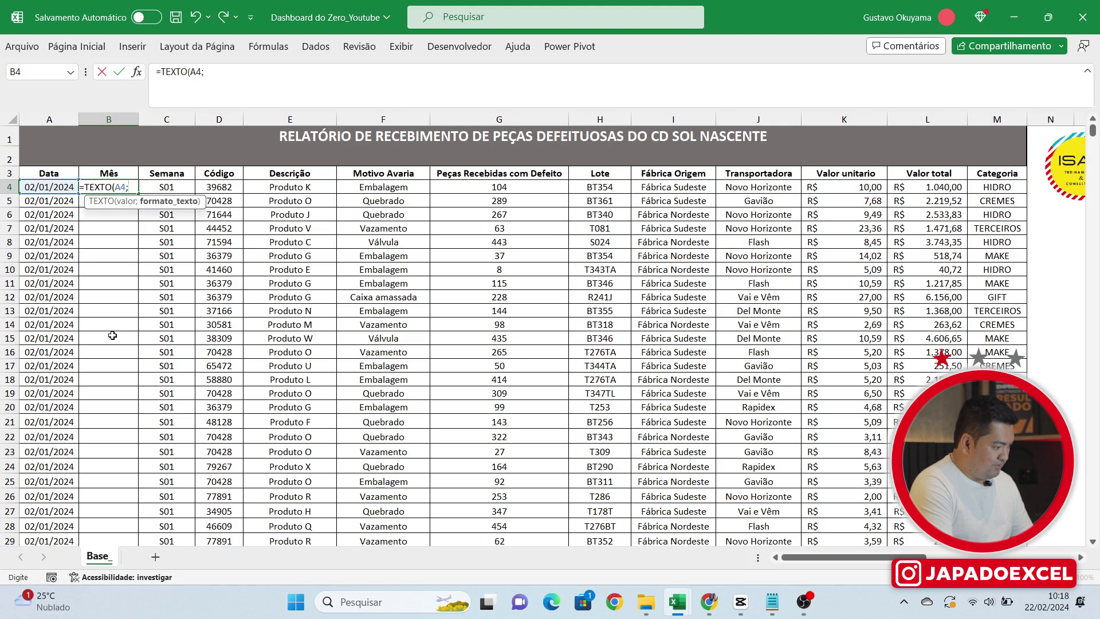
type("\"")
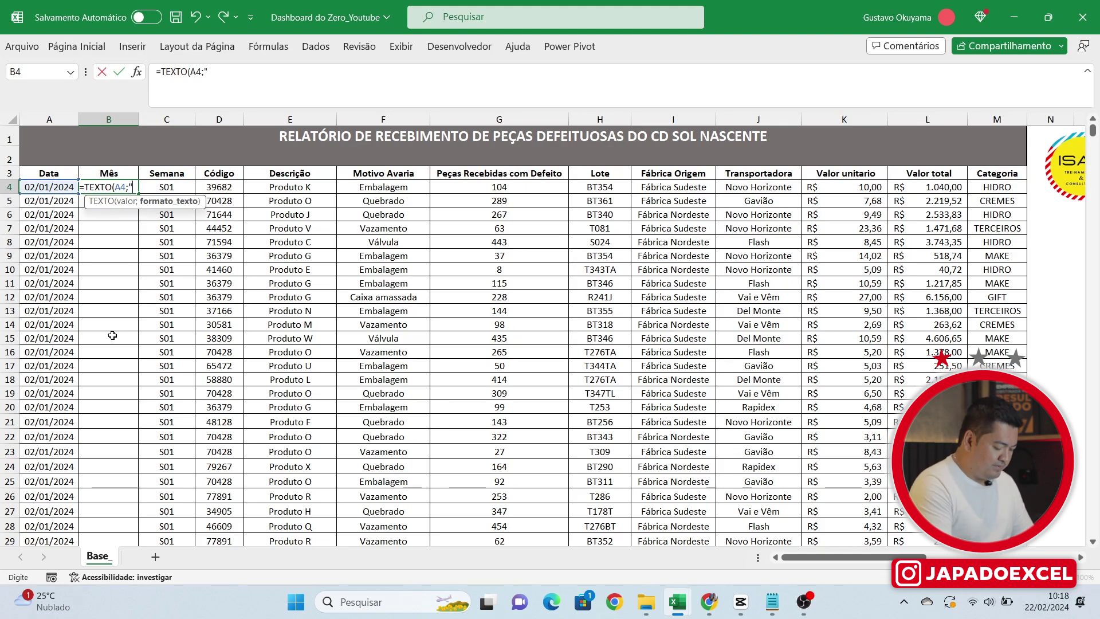
type("MMM")
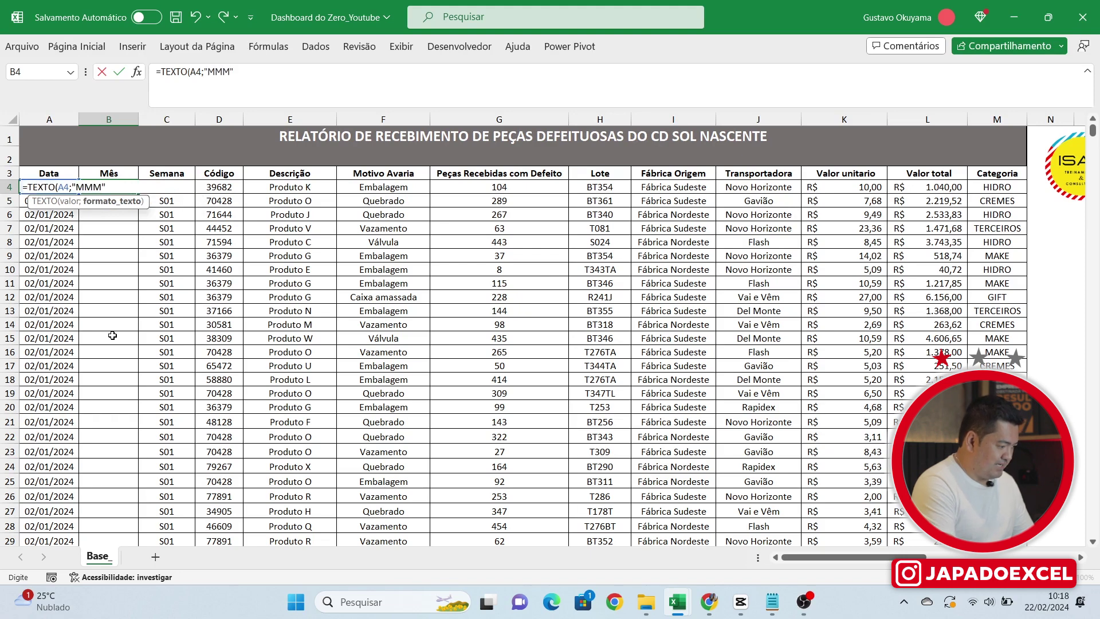
type("\")")
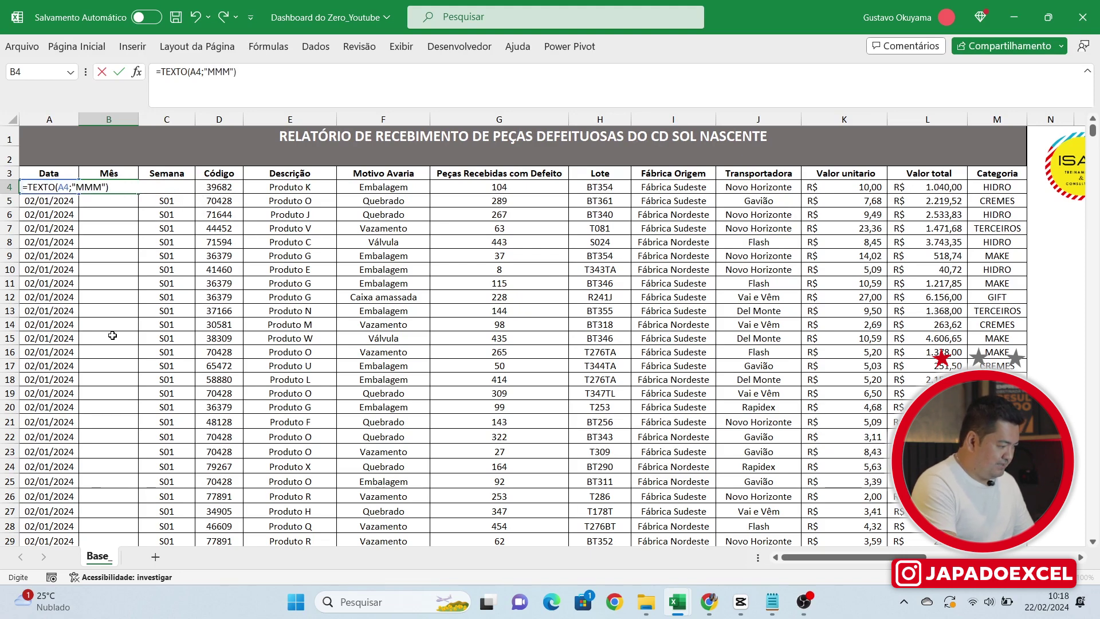
key("Return")
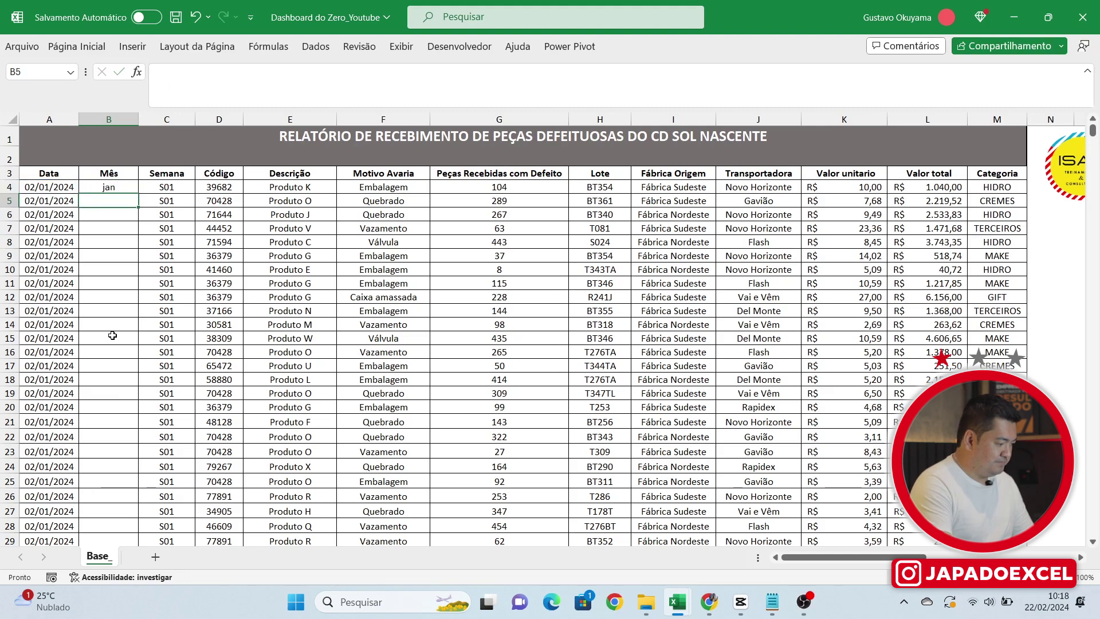
Step: Wrap the month formula in B4 with the uppercase function so it reads =MAIÚSCULA(TEXTO(A4;"MMM"))
left_click(131, 191)
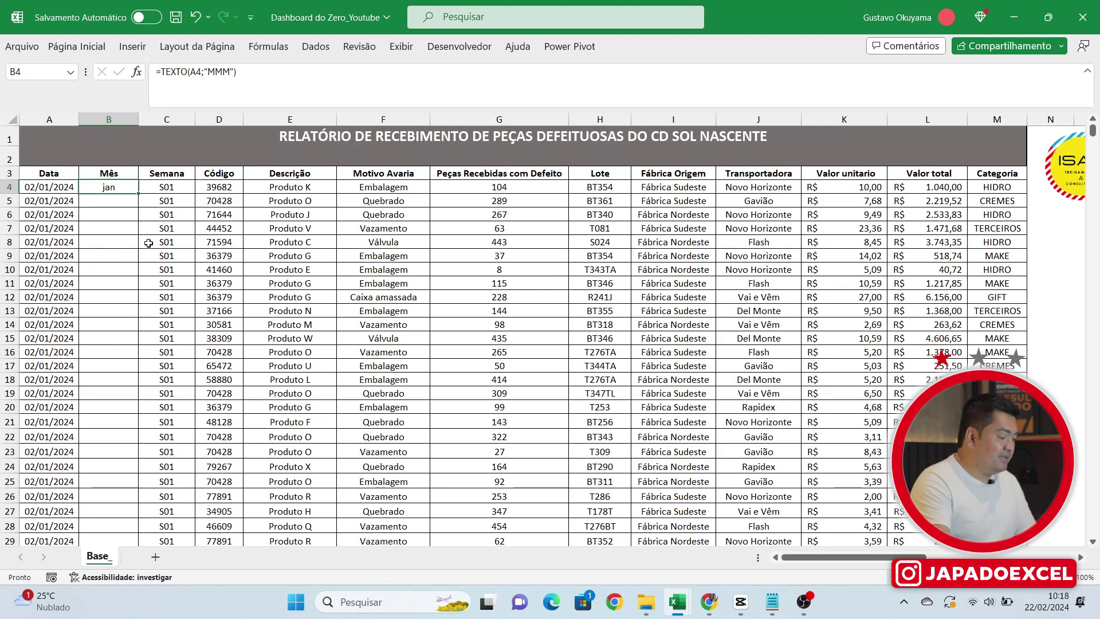
double_click(126, 187)
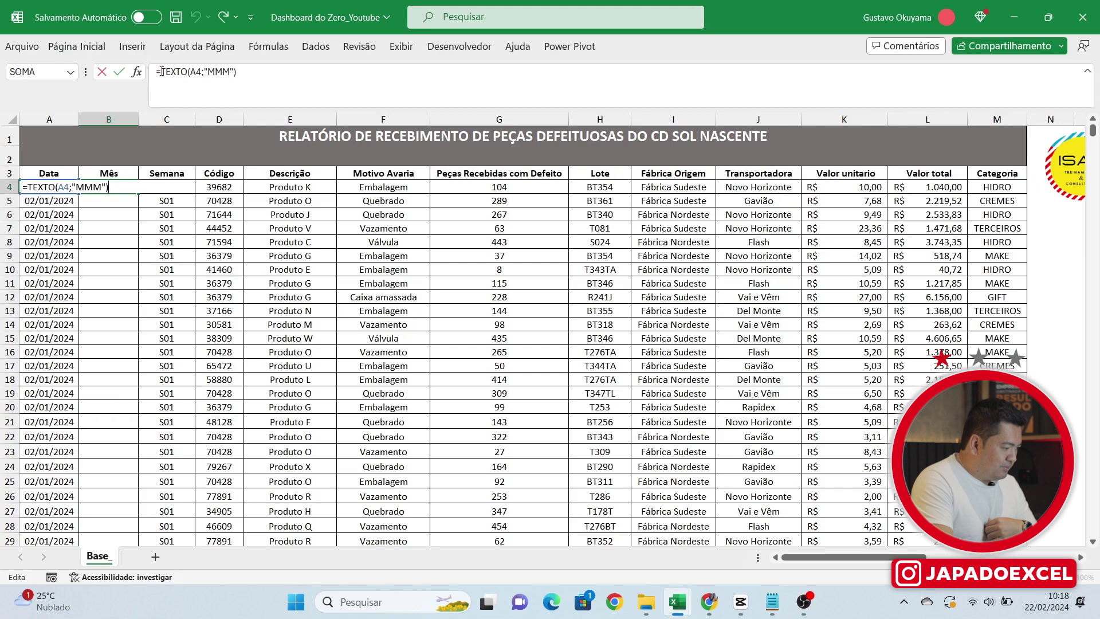
left_click(162, 71)
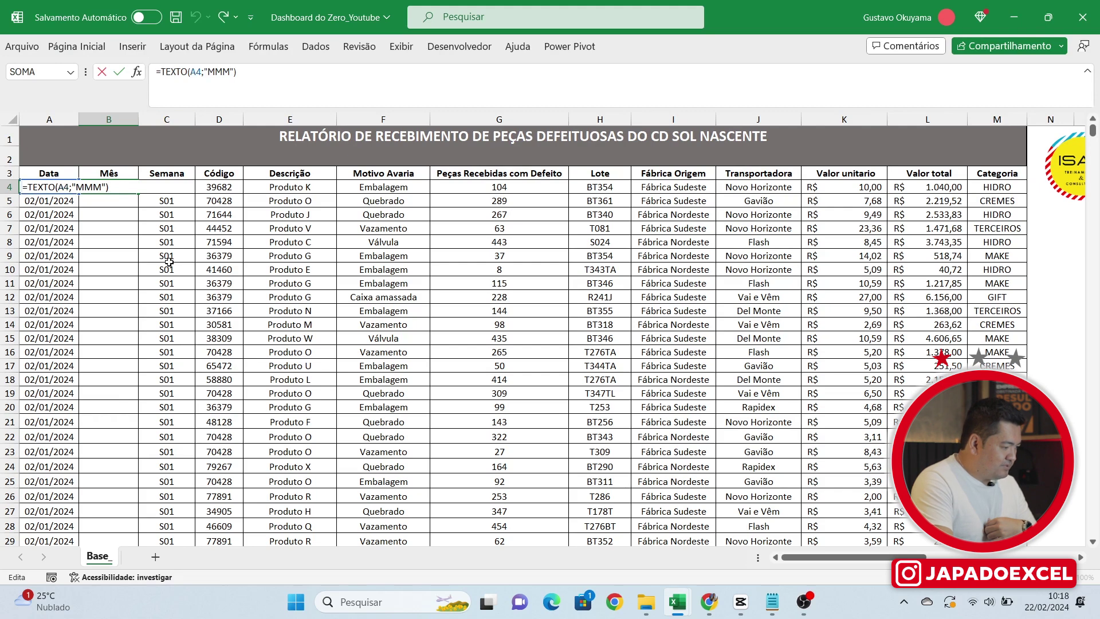
type("mais")
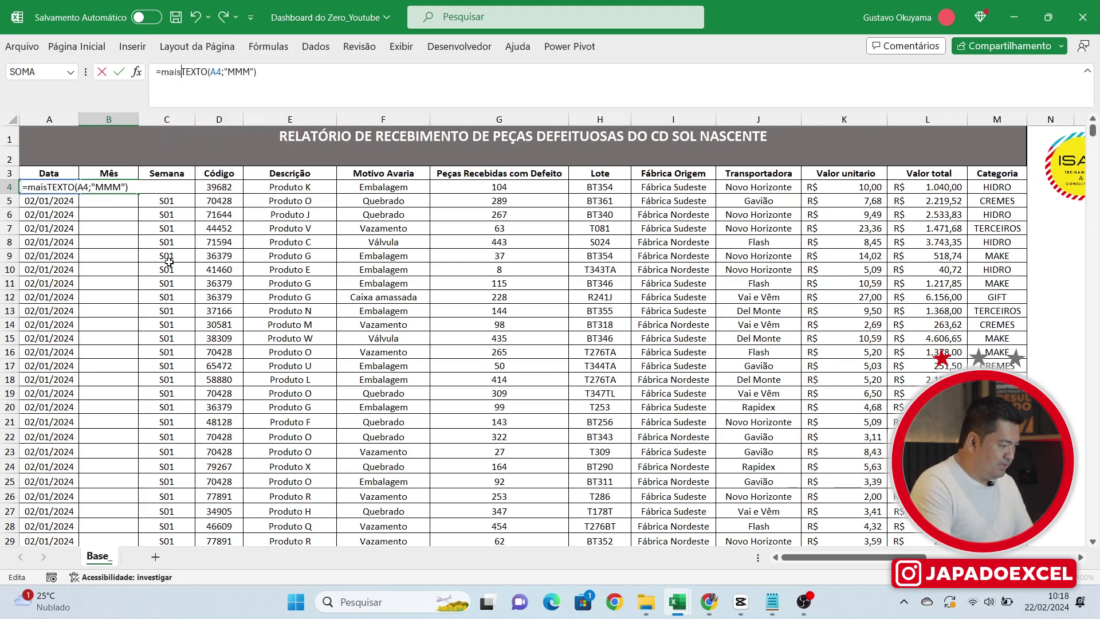
key("BackSpace")
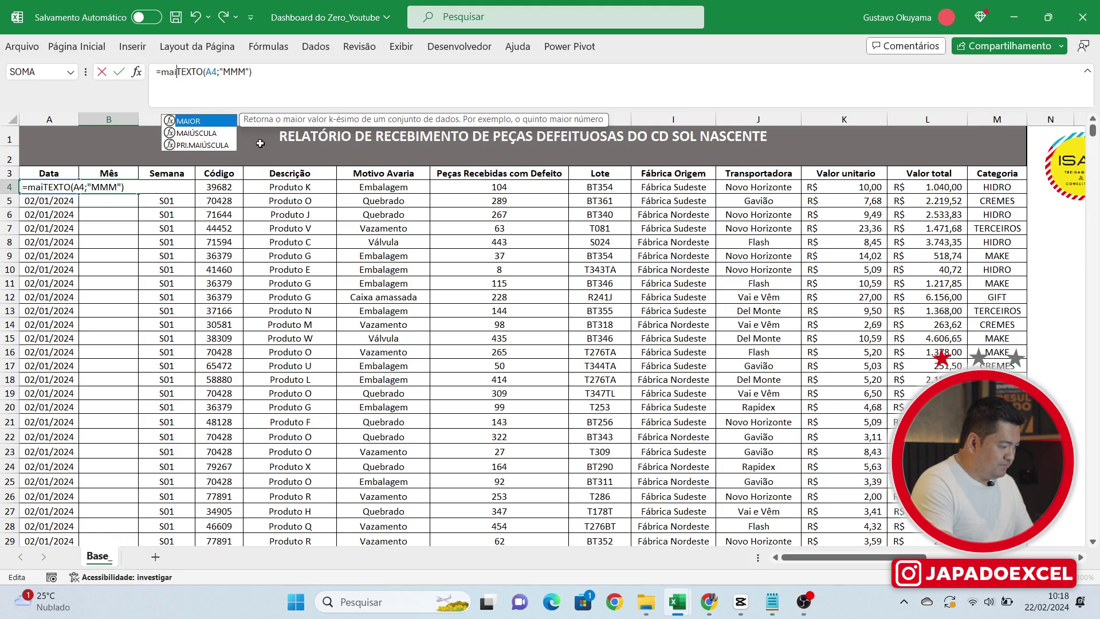
double_click(218, 133)
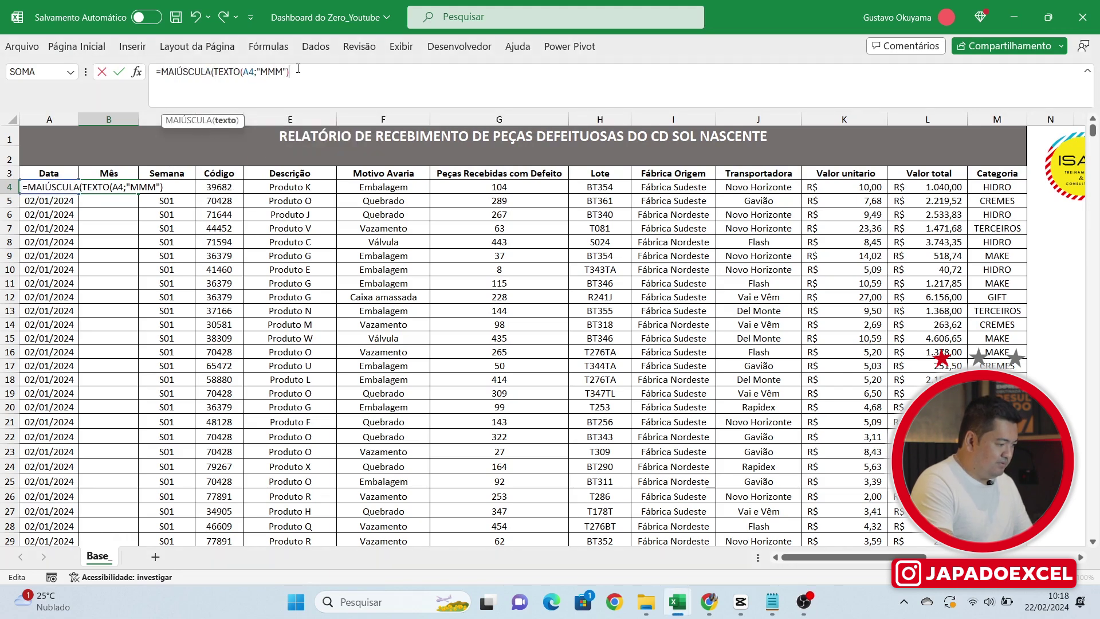
type(")")
key("Return")
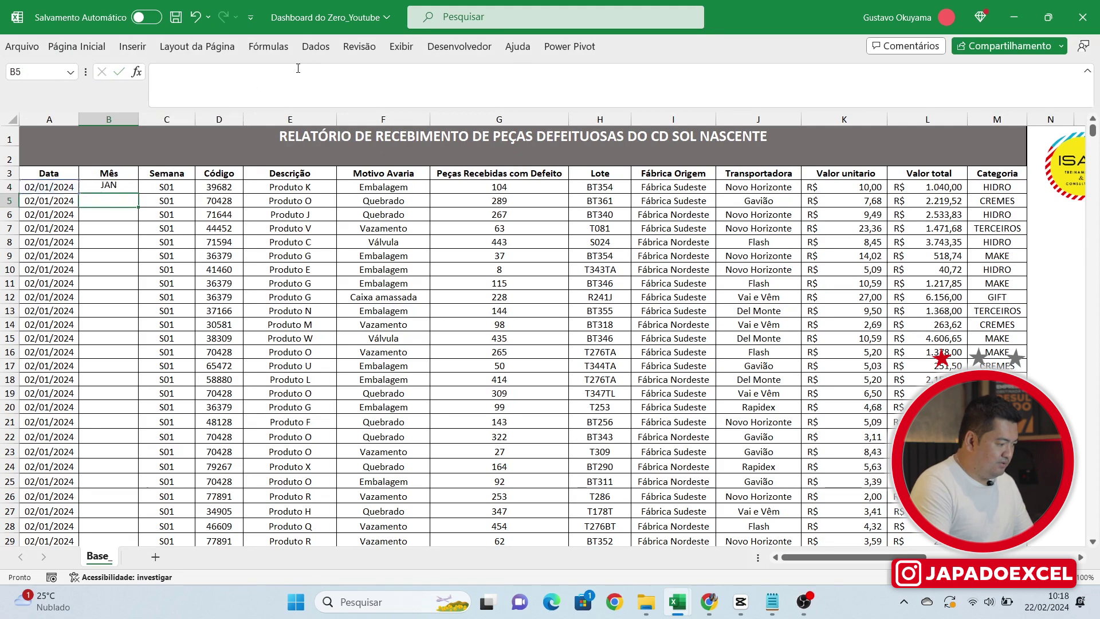
Step: Fill the B4 formula down the whole Mês column and check it through the last data row
left_click(109, 189)
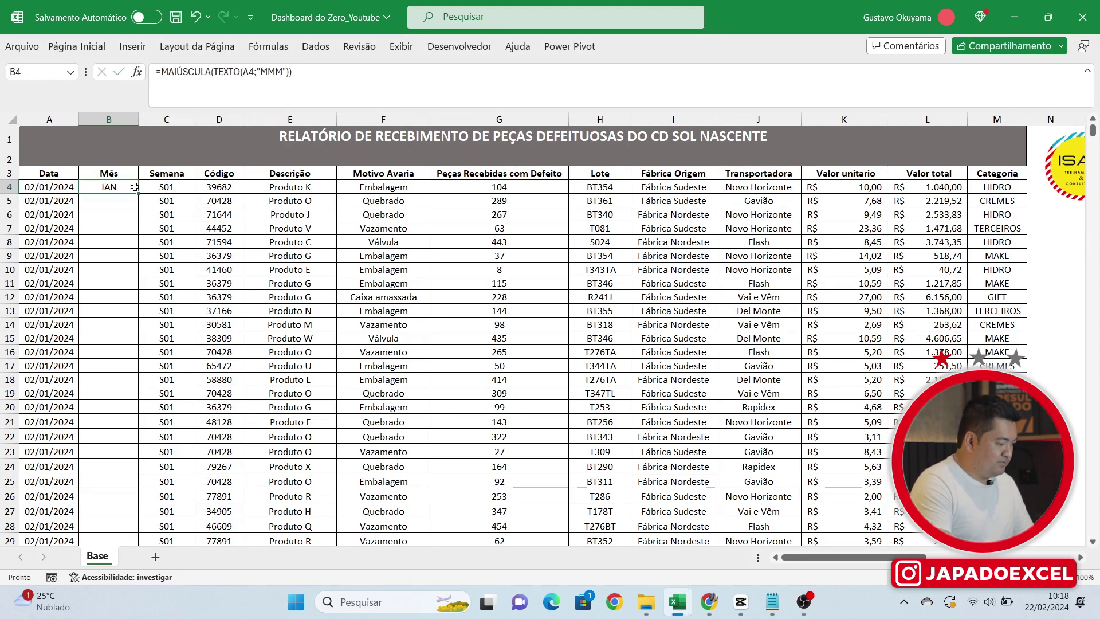
double_click(138, 194)
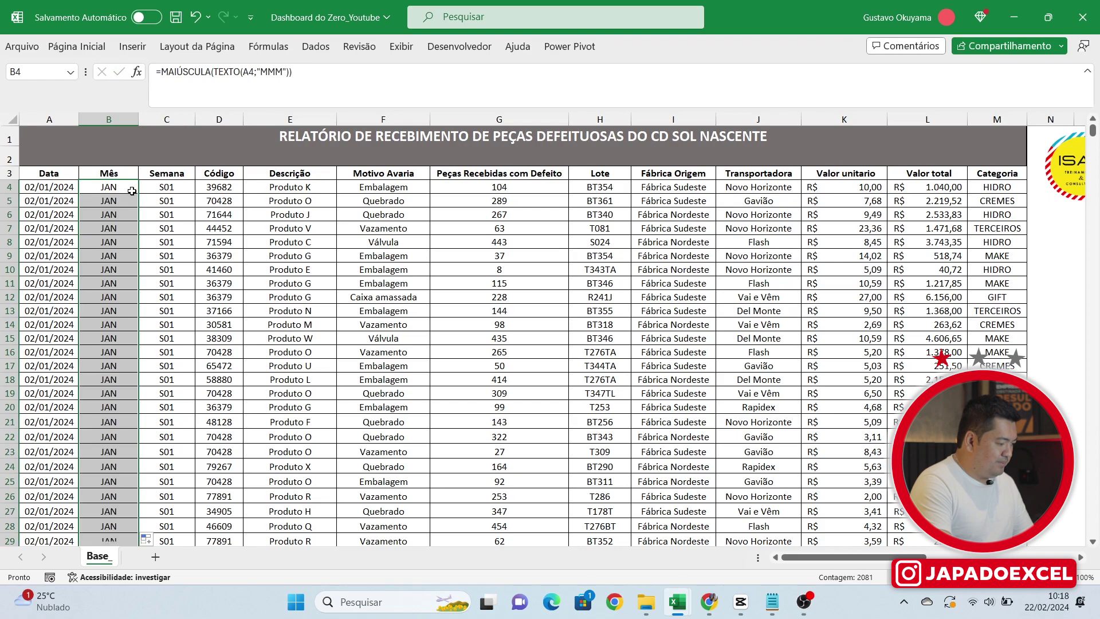
left_click(130, 192)
key("ctrl+shift+Down")
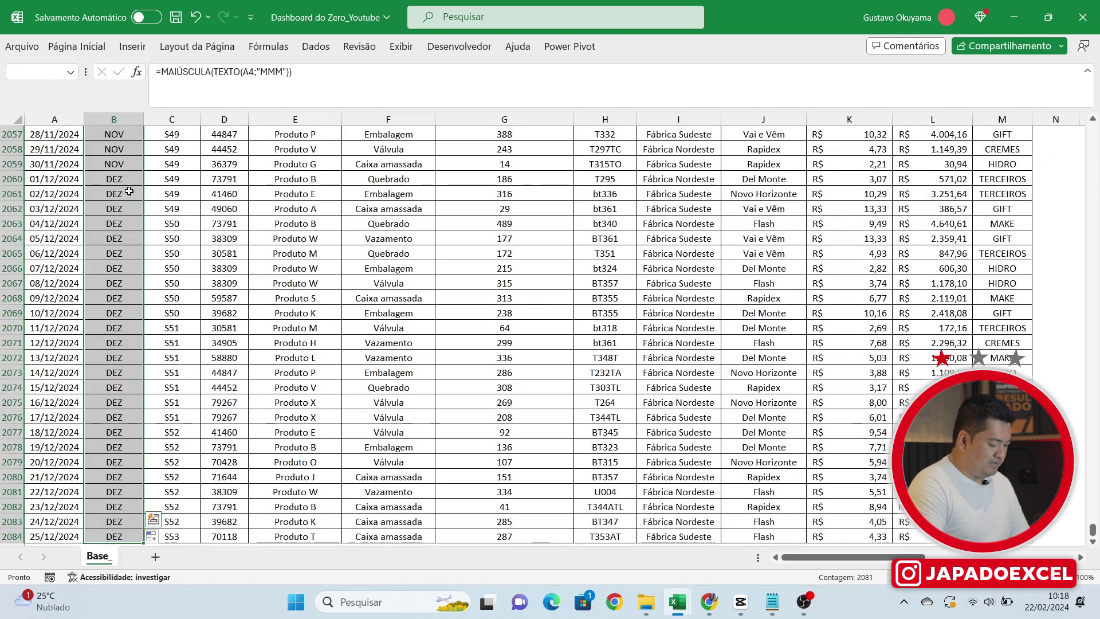
key("ctrl+BackSpace")
scroll(129, 192, "up", 1)
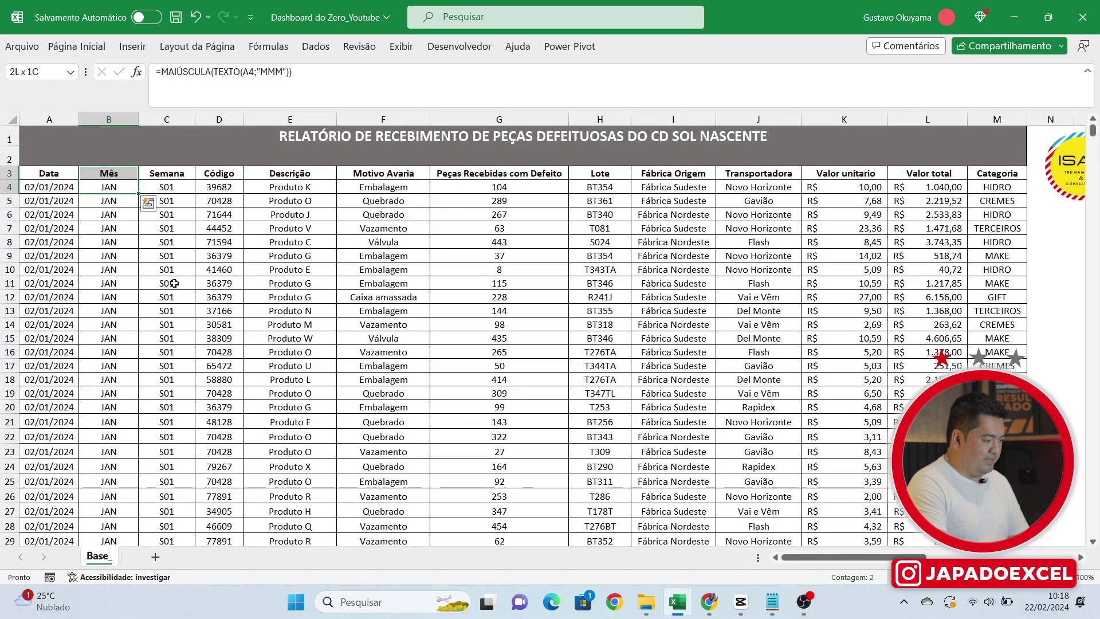
Step: Convert the whole data range $A$3:$M$2084 into a table, keeping the first row as headers
left_click(174, 294)
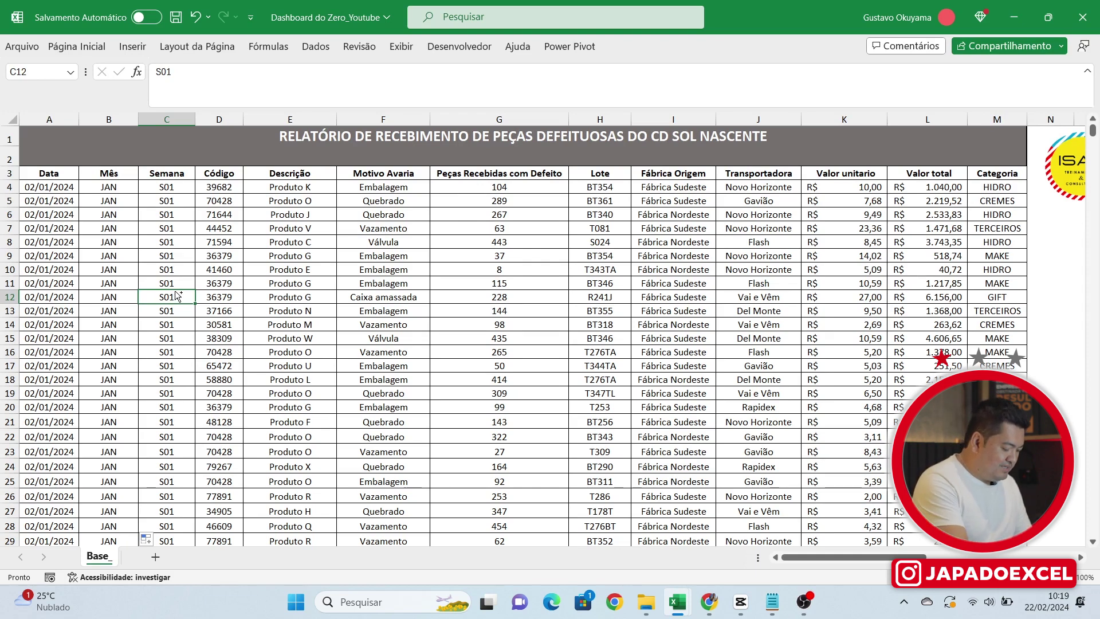
key("ctrl+a")
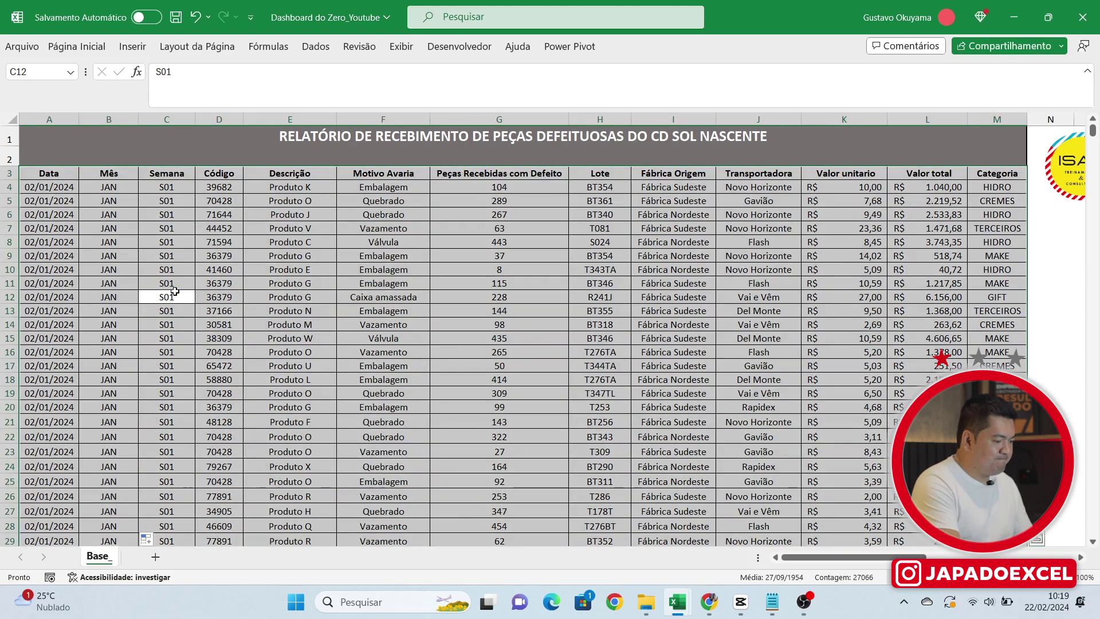
left_click(399, 338)
left_click(627, 338)
left_click(379, 292)
left_click(527, 327)
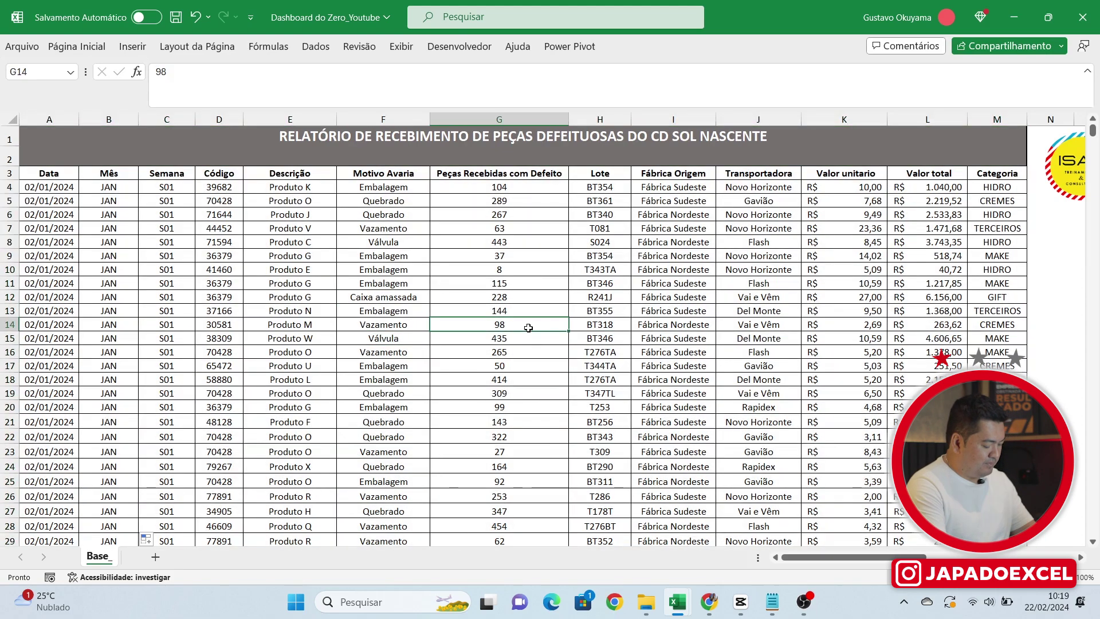
key("ctrl+a")
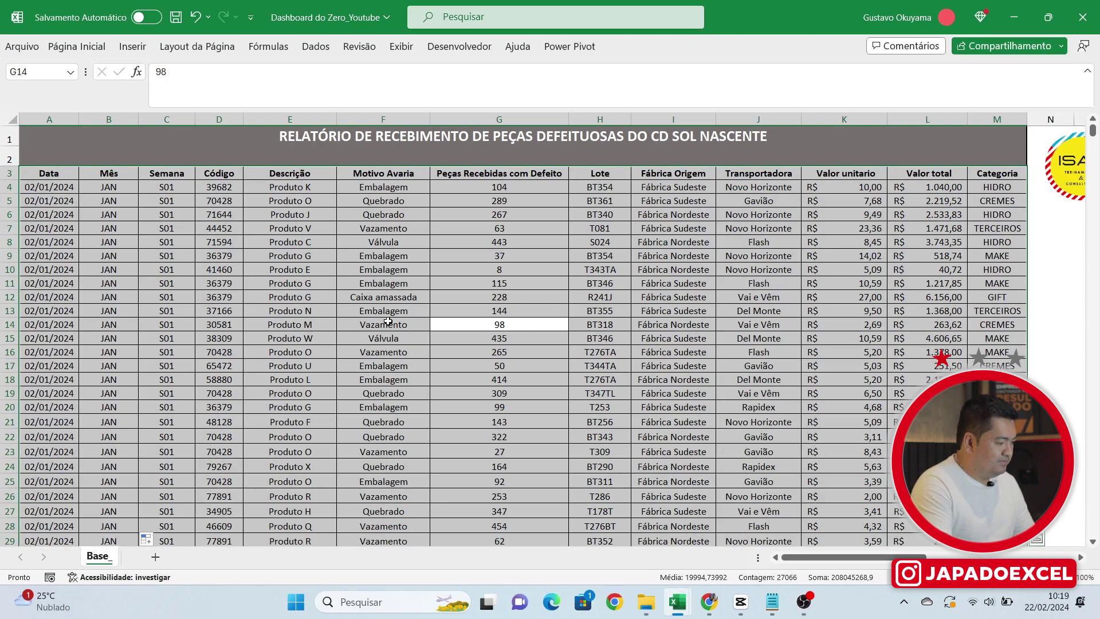
left_click(132, 48)
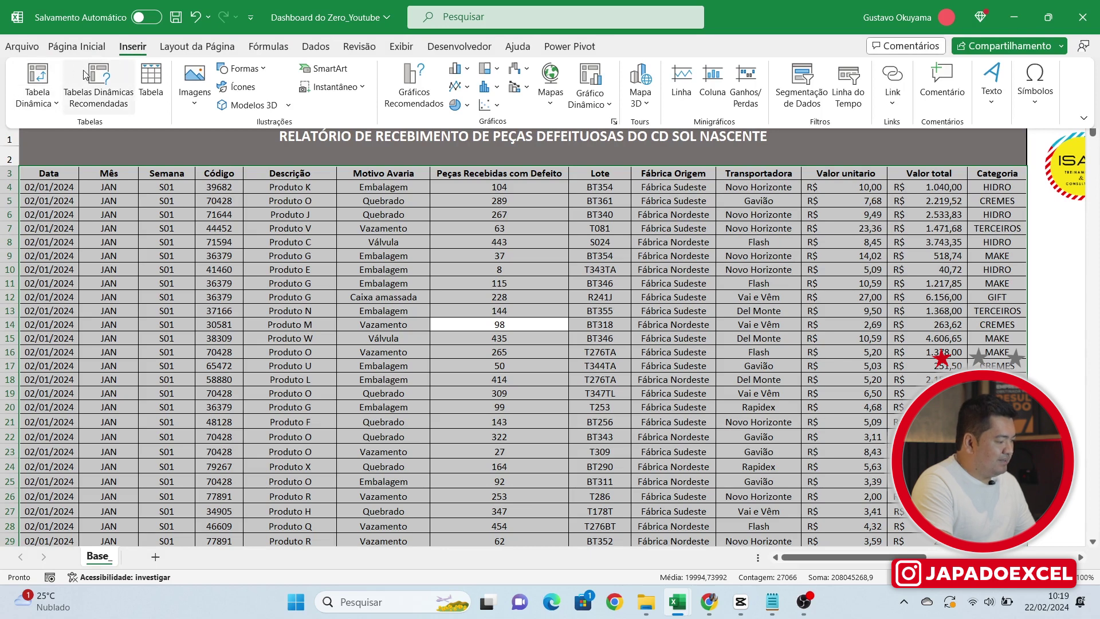
left_click(152, 77)
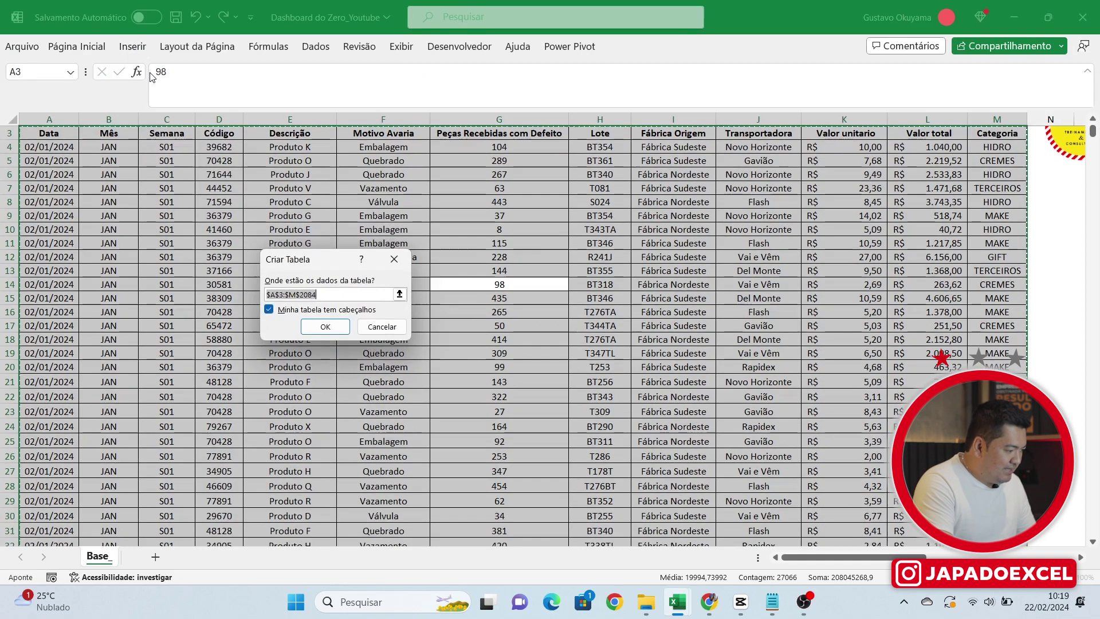
left_click_drag(327, 268, 250, 237)
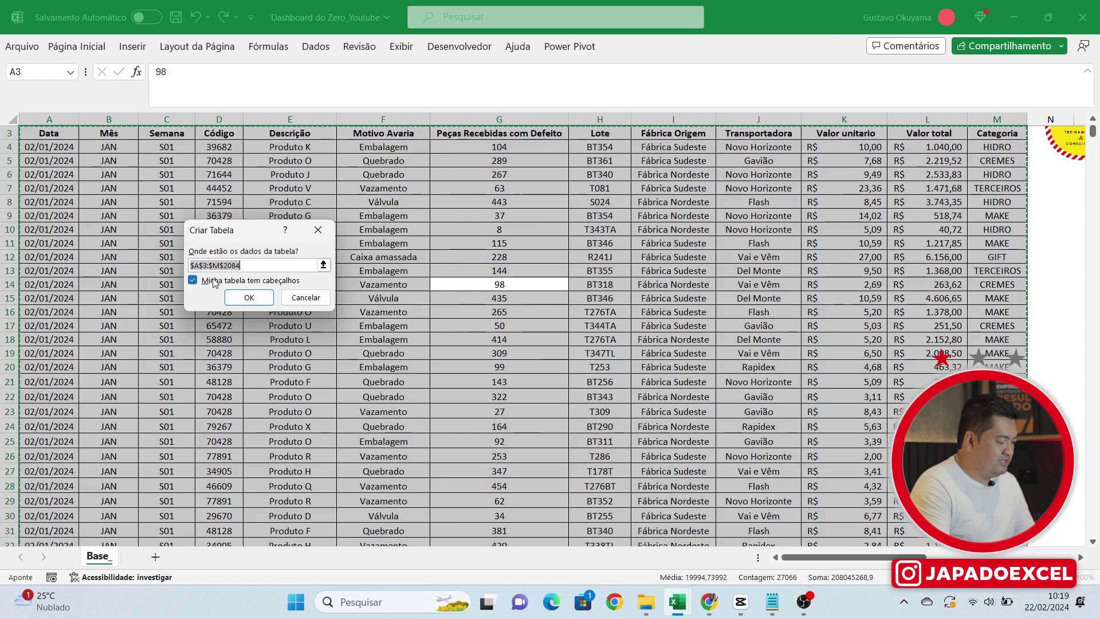
left_click(241, 296)
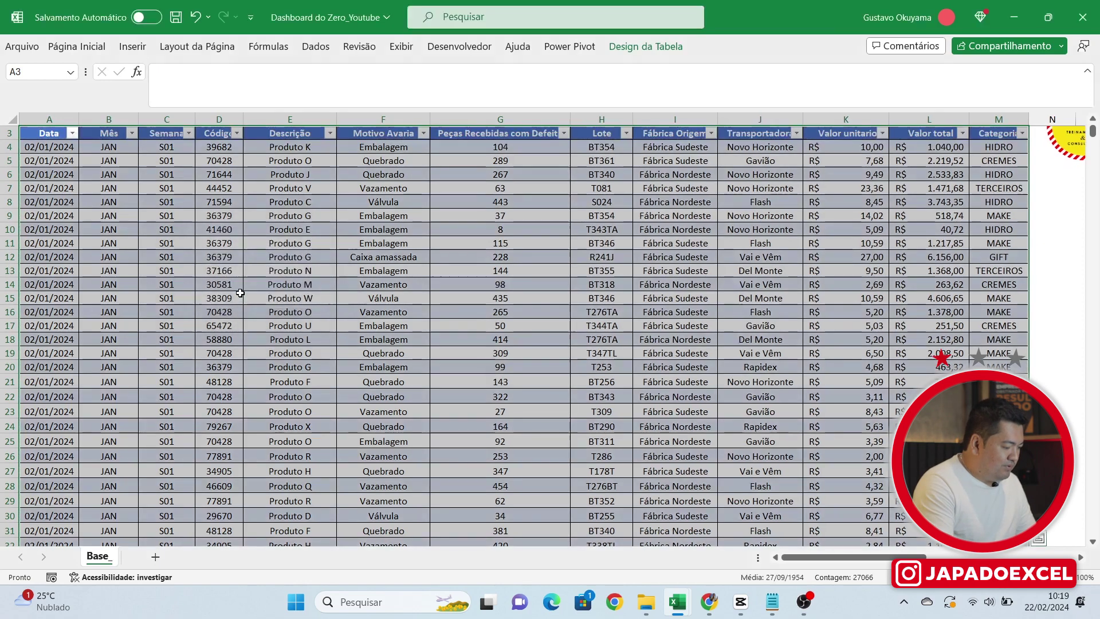
left_click(241, 297)
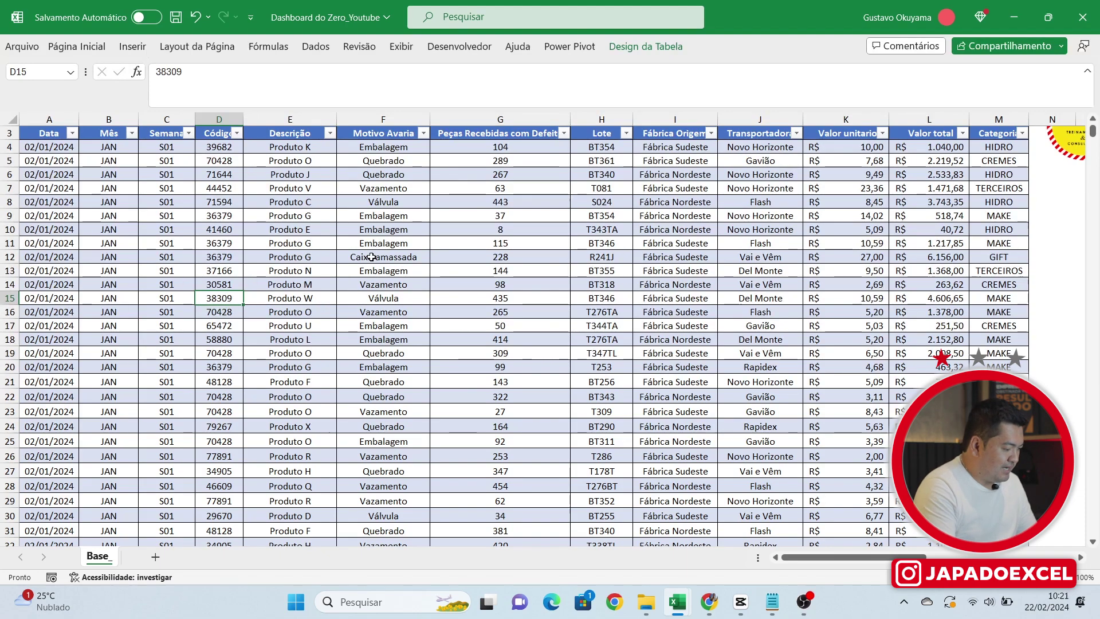
Step: Insert a PivotTable based on Tabela1 and place it on a new worksheet
left_click(356, 284)
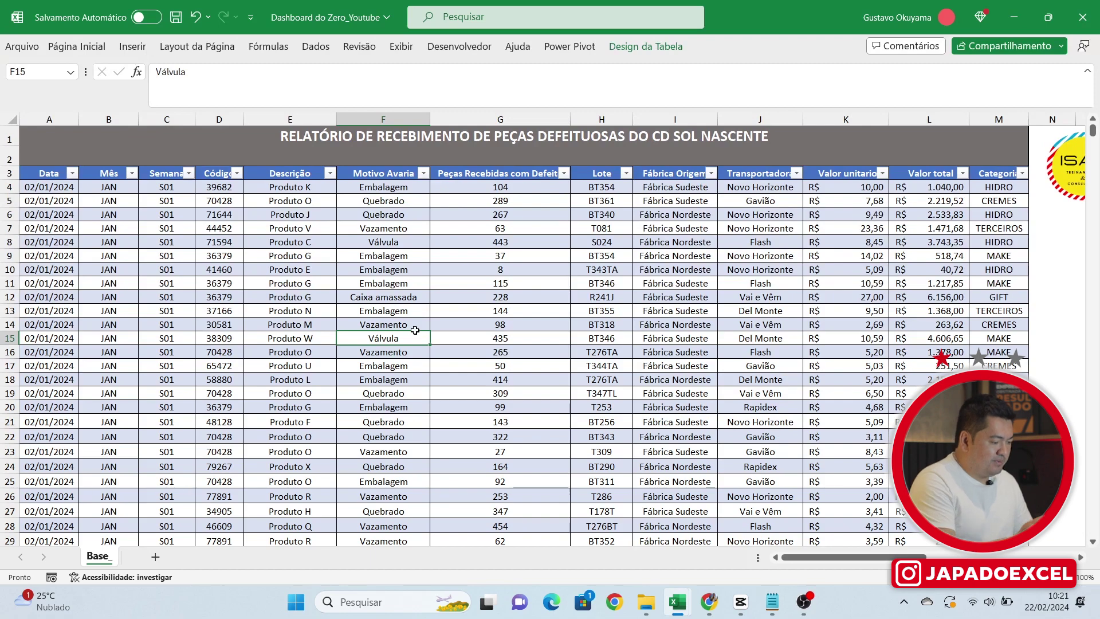
left_click(479, 328)
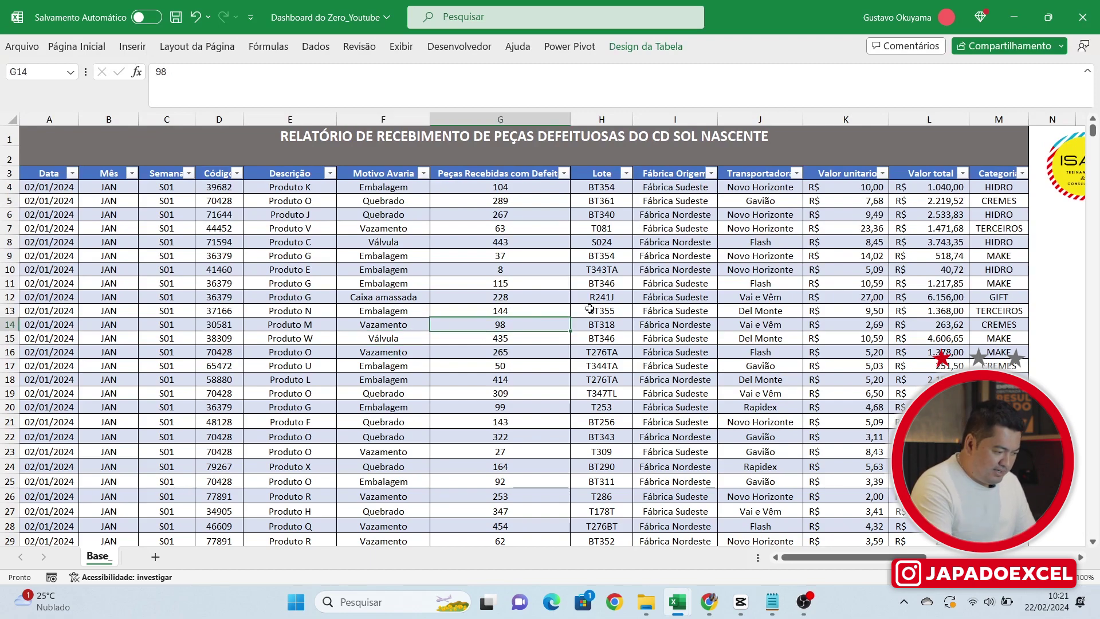
left_click(140, 48)
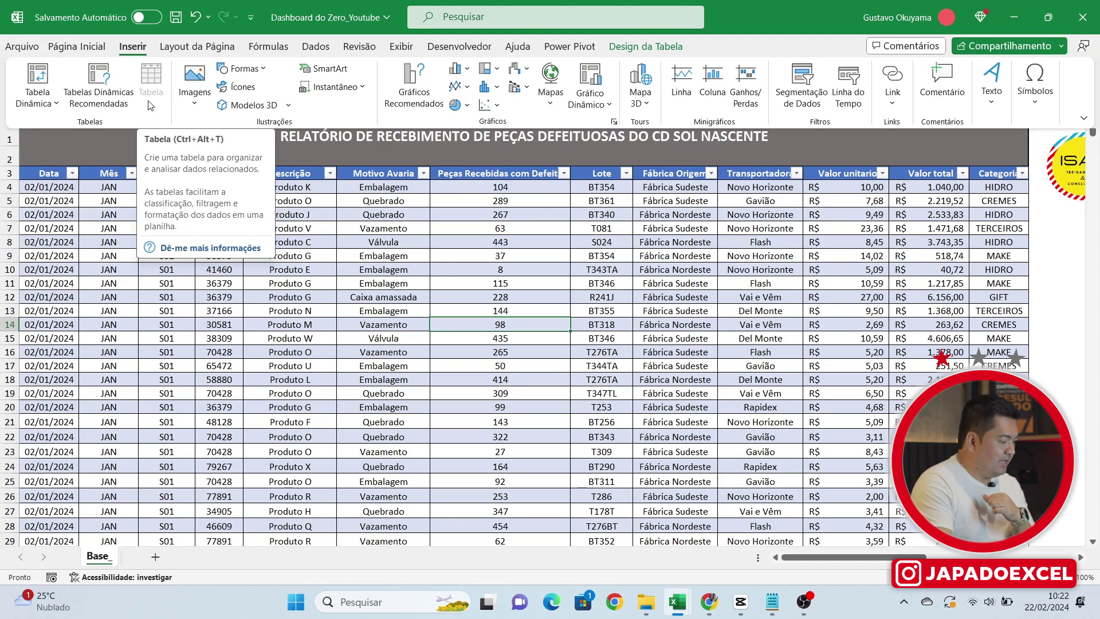
left_click(37, 77)
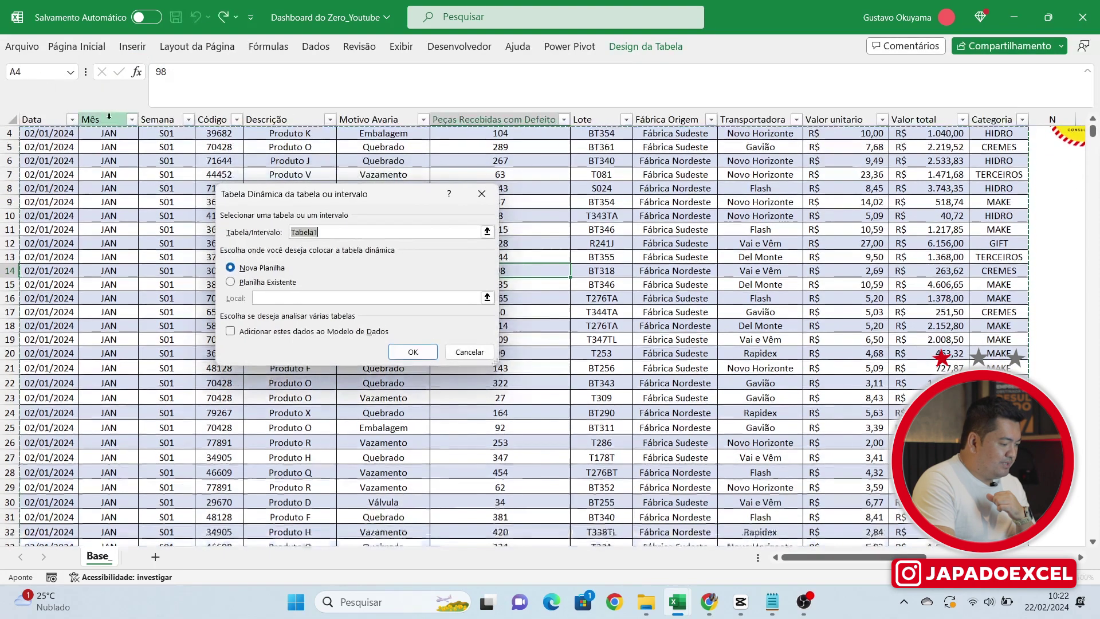
left_click_drag(339, 198, 350, 196)
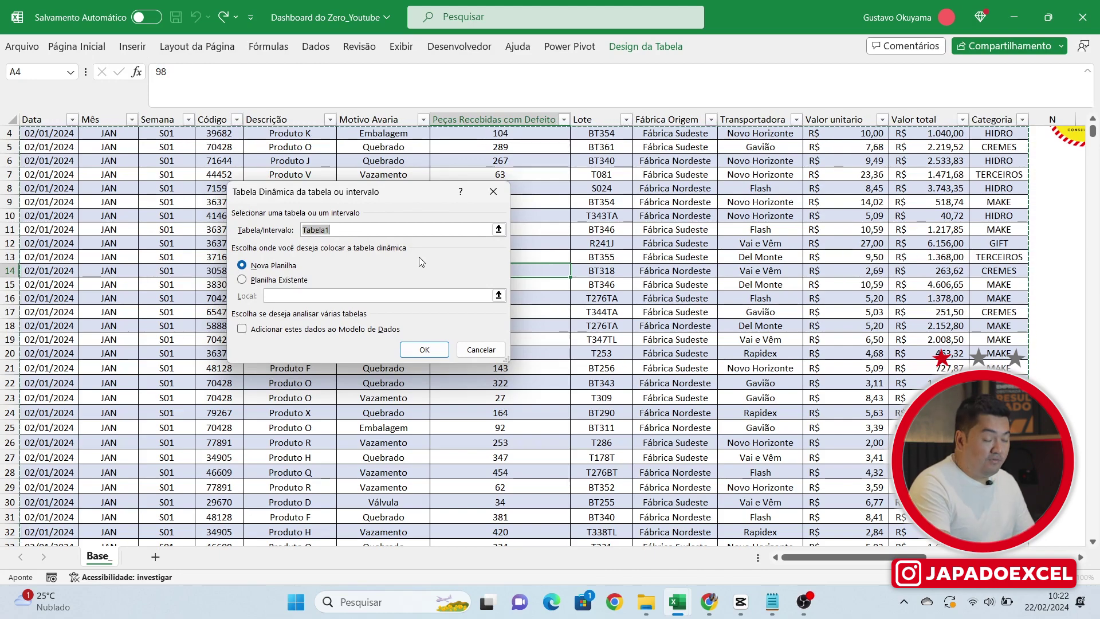
left_click(422, 351)
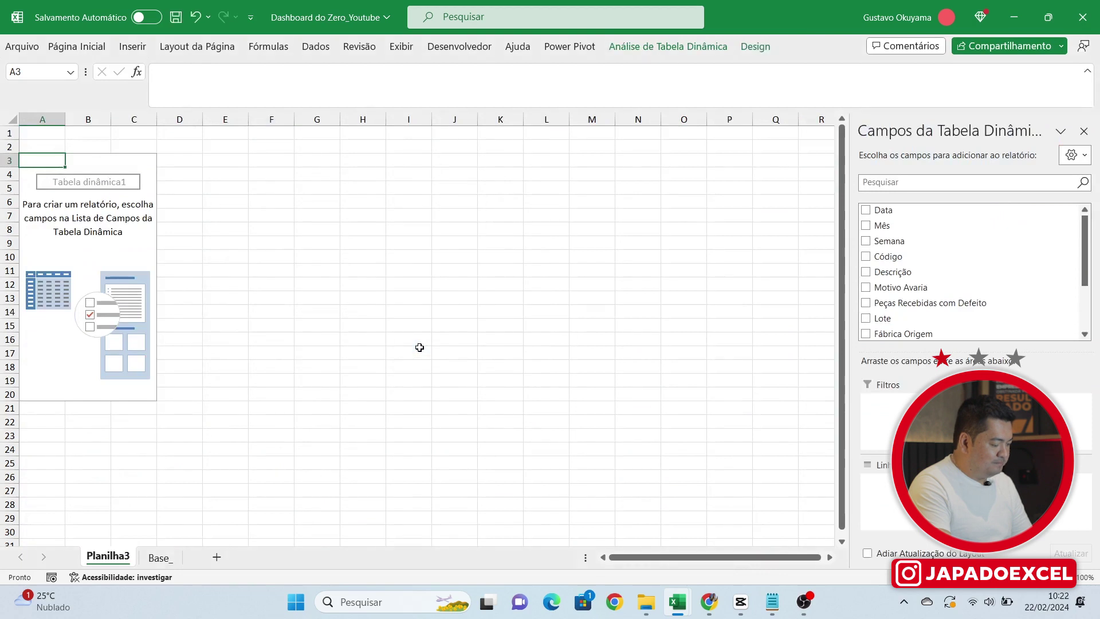
Step: Move the new PivotTable sheet after Base_ and rename it DInamicas
left_click_drag(175, 553, 184, 553)
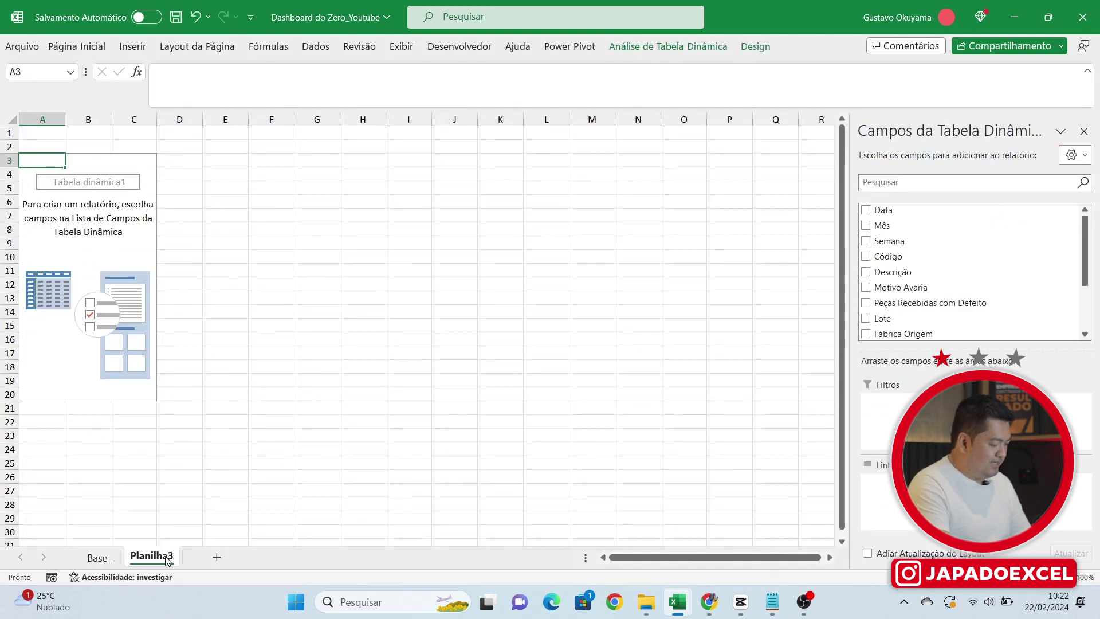
double_click(167, 559)
type("DInamicas")
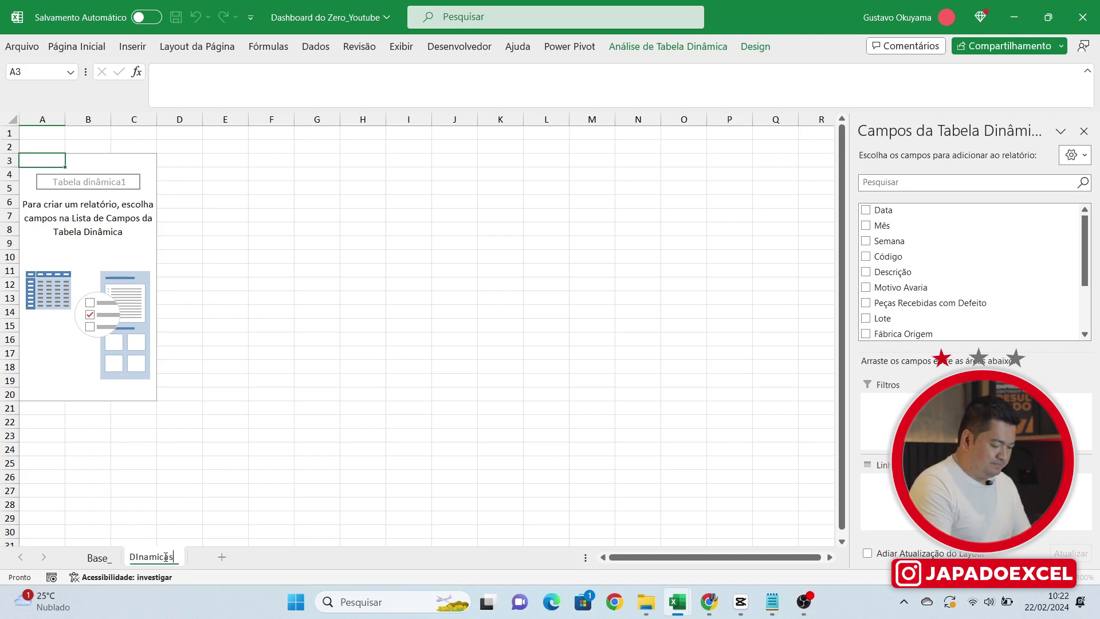
key("Return")
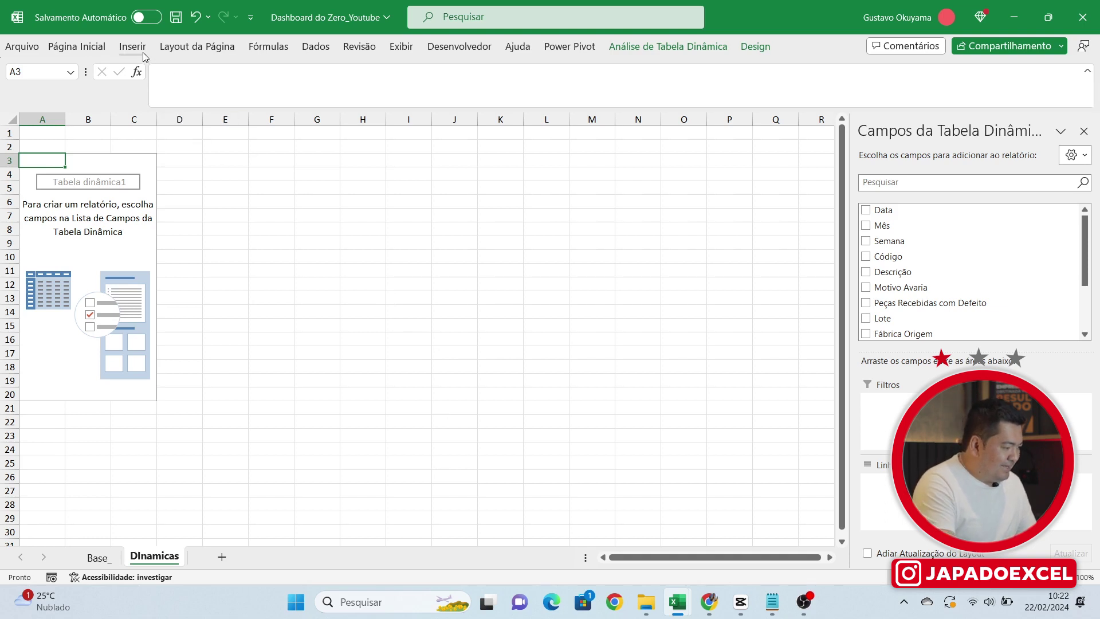
Step: Hide the gridlines on the DInamicas sheet
left_click(403, 47)
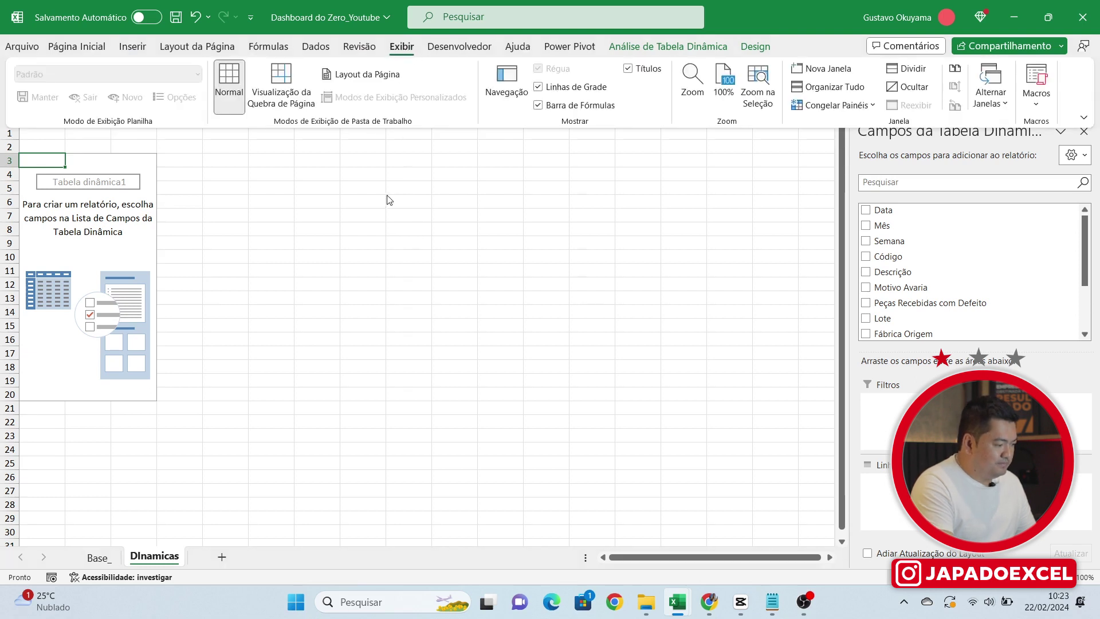
left_click(539, 88)
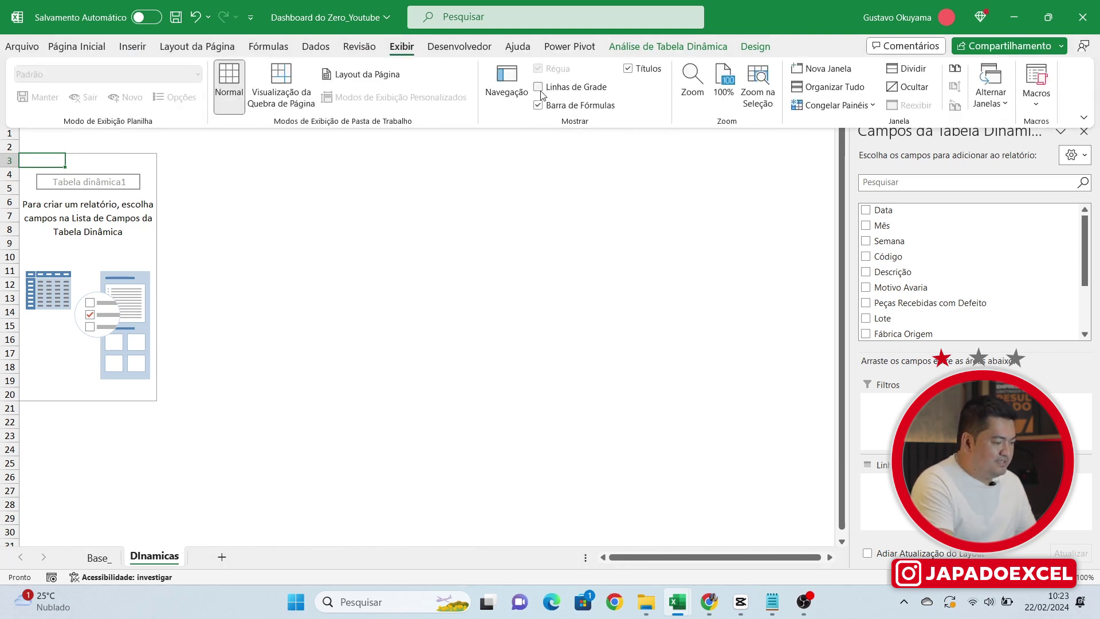
left_click(501, 266)
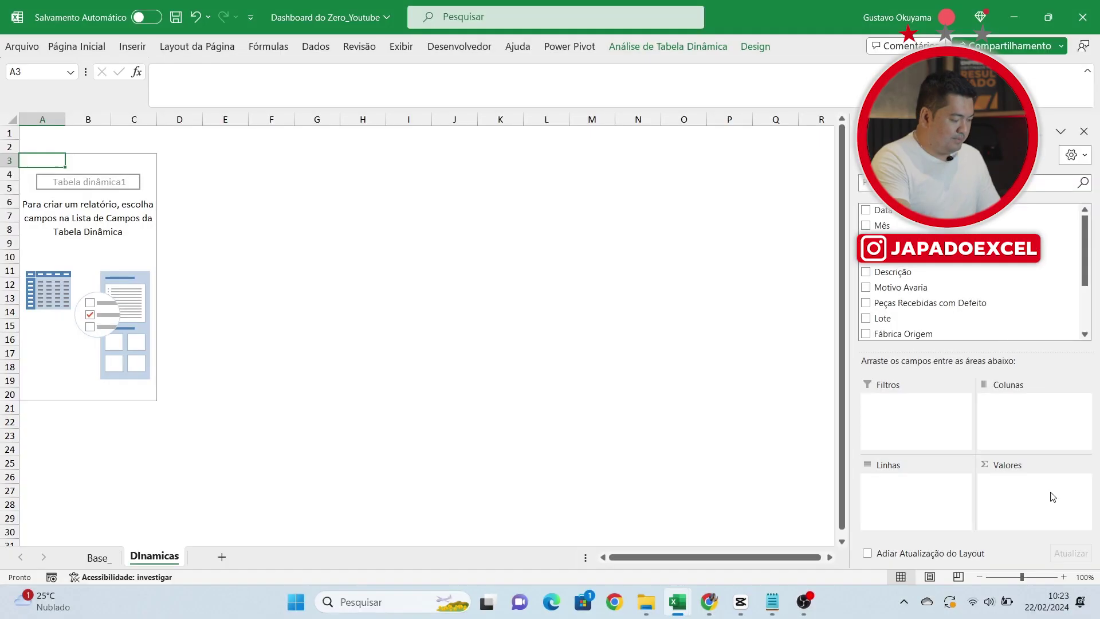
Step: Go back to the Base_ sheet and examine the Data column's dates down to the last row
left_click(99, 558)
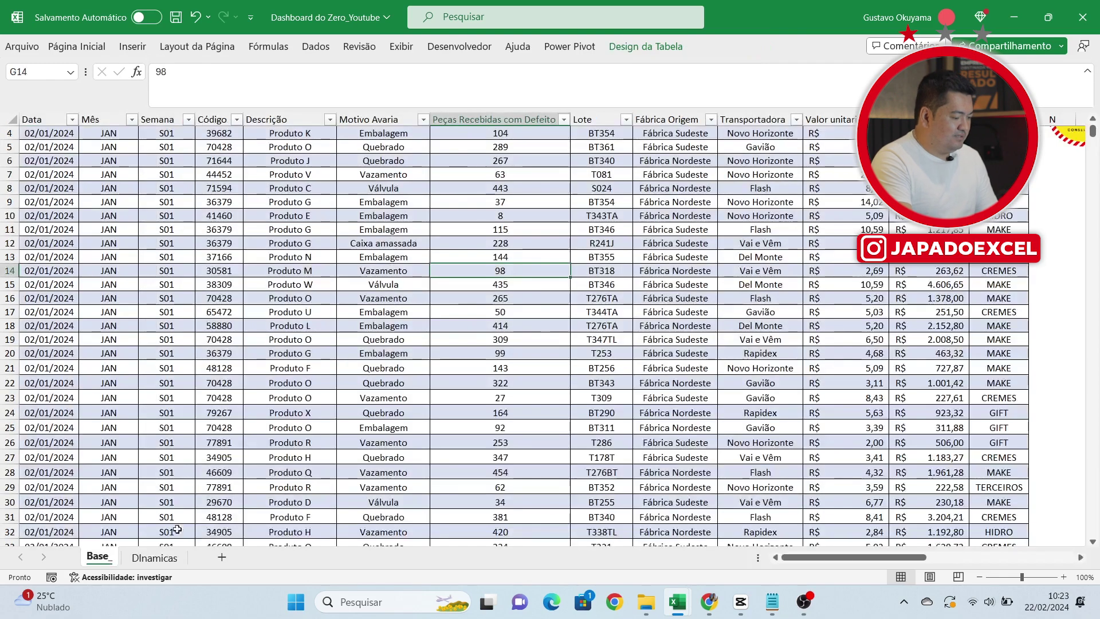
left_click(86, 393)
left_click(67, 391)
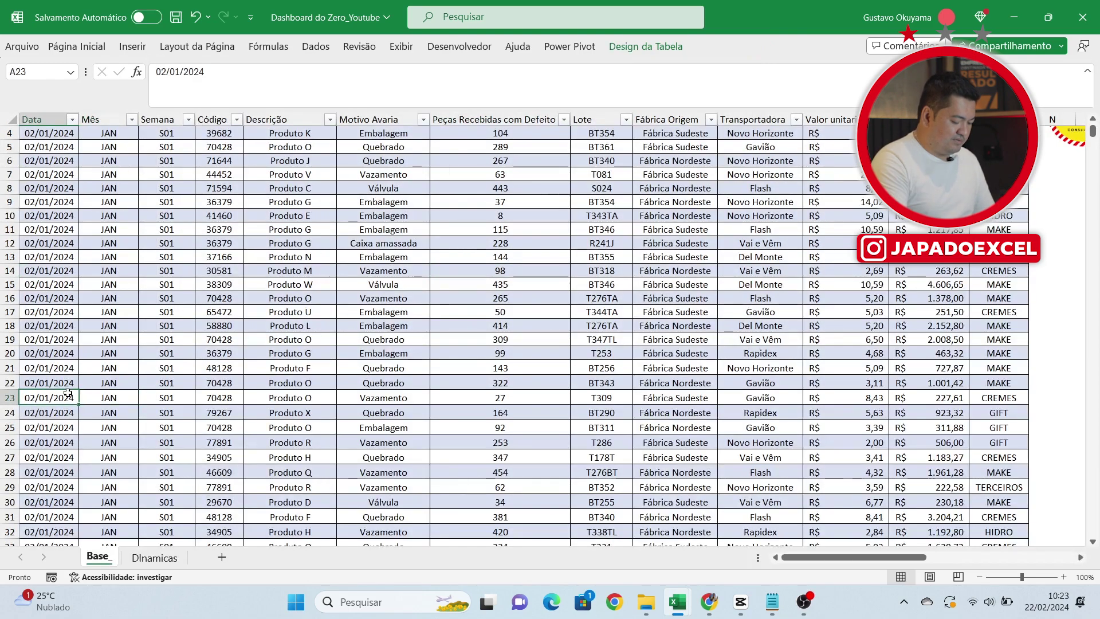
key("ctrl+shift+Down")
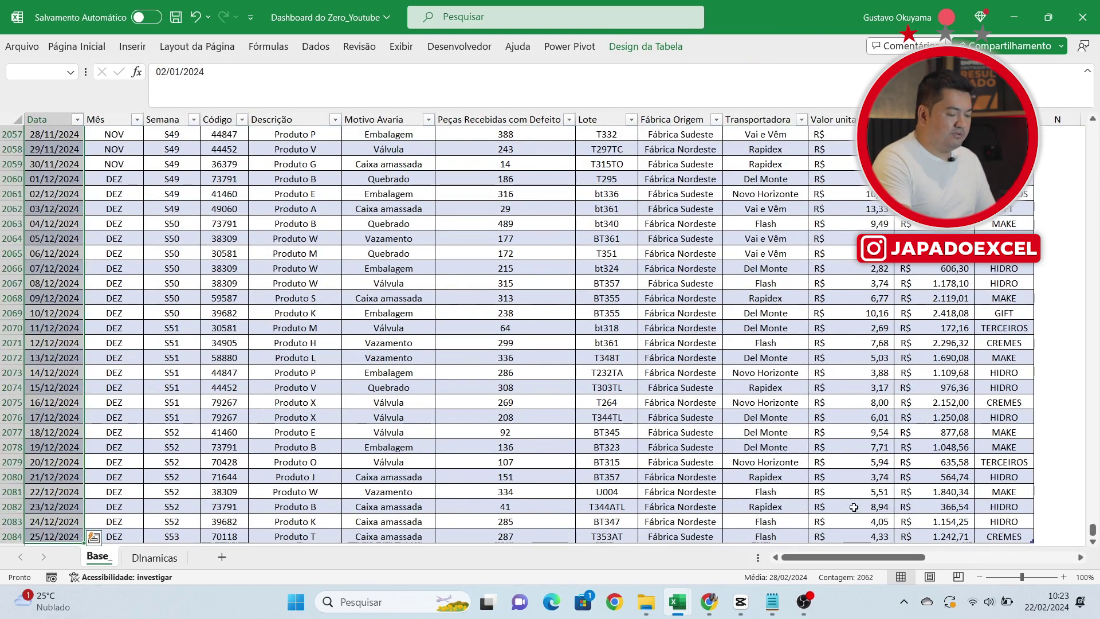
Step: Return to the beginning of the Base_ table and switch to the DInamicas sheet
left_click_drag(1093, 536, 1092, 129)
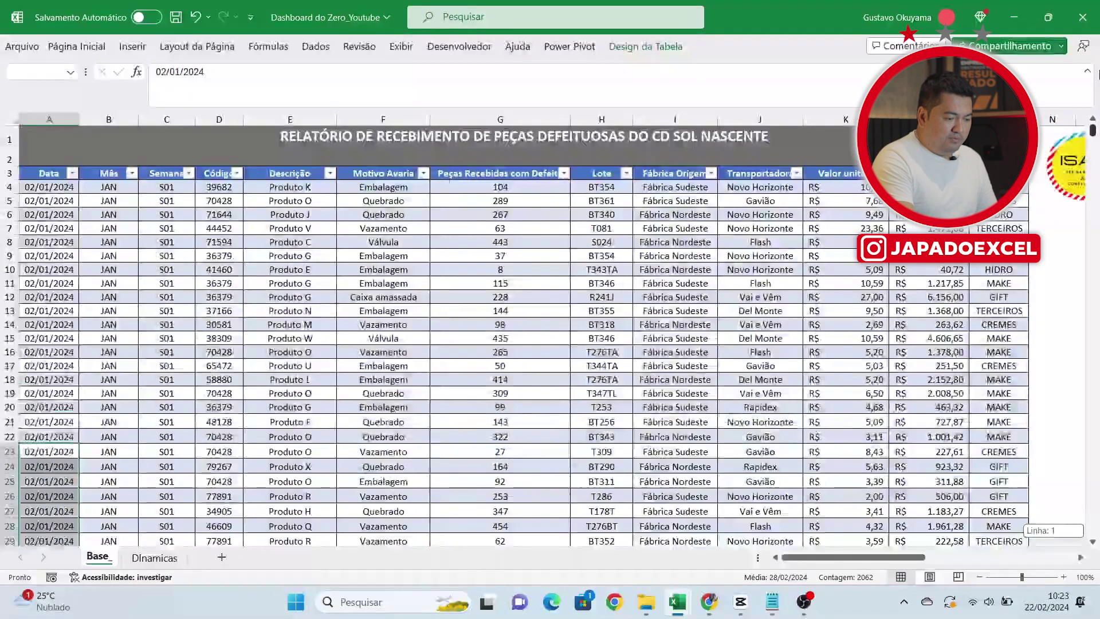
left_click(405, 267)
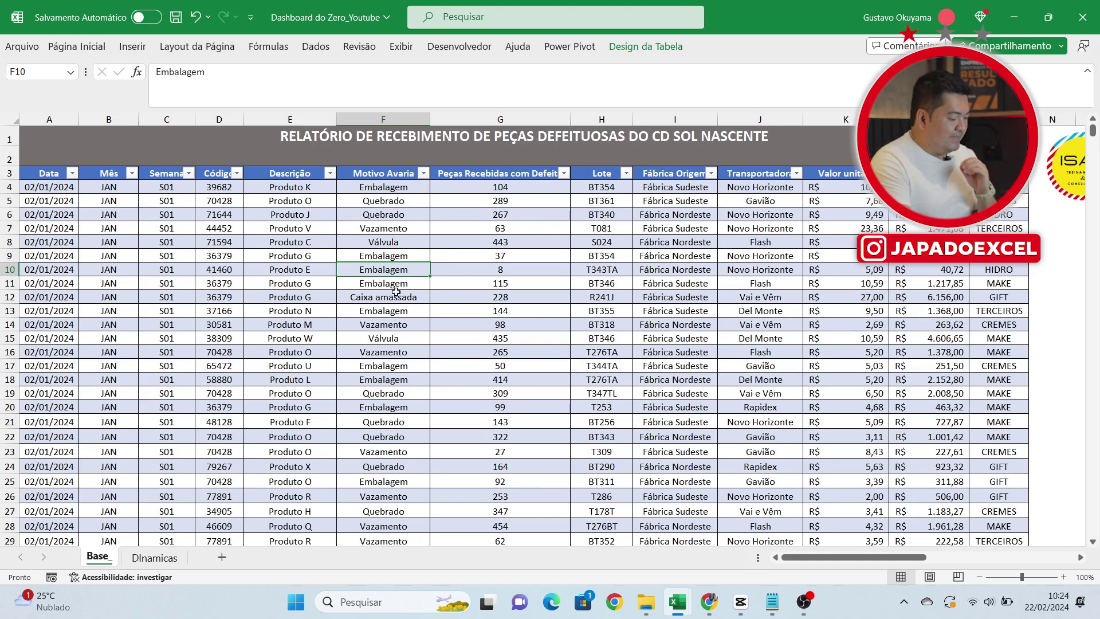
left_click(172, 558)
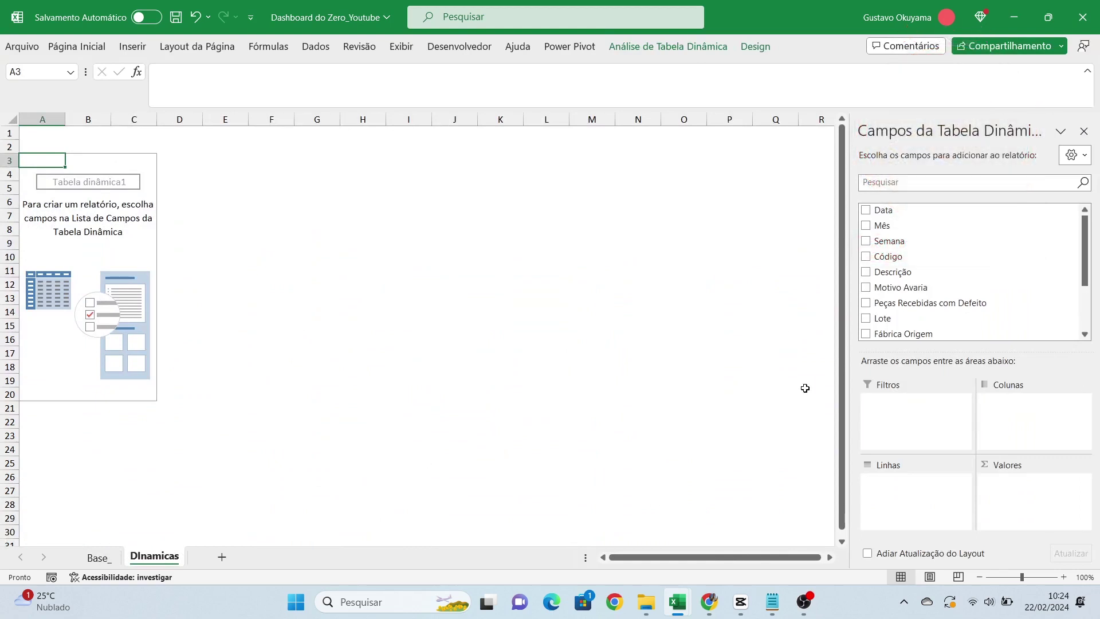
Step: Add Motivo Avaria to the PivotTable's rows and Peças Recebidas com Defeito to its values as a sum
scroll(931, 290, "down", 1)
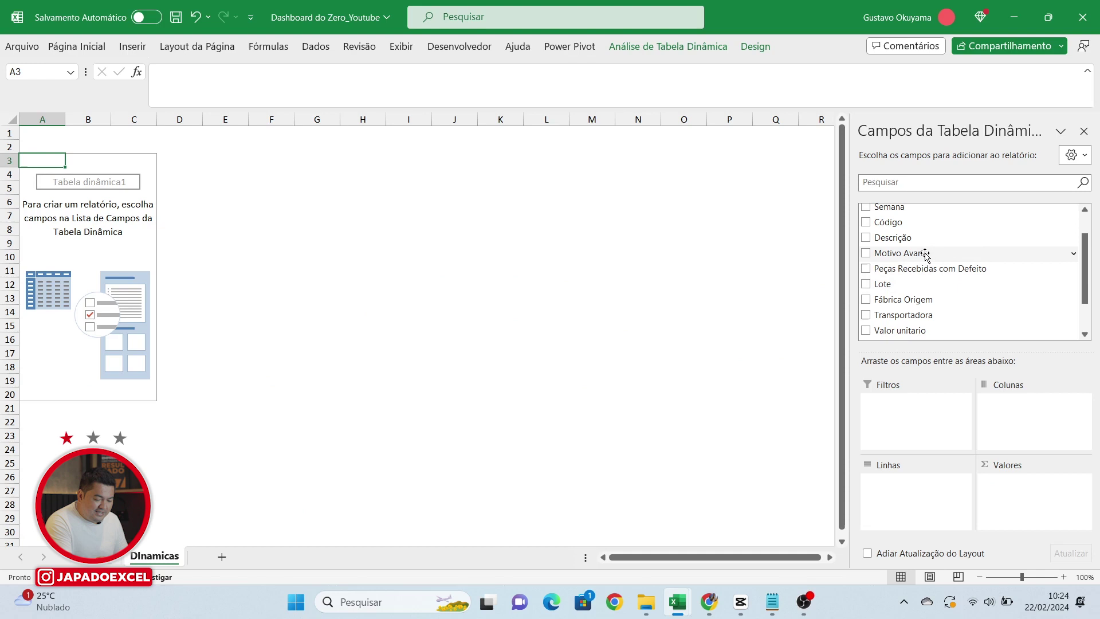
left_click_drag(925, 254, 912, 499)
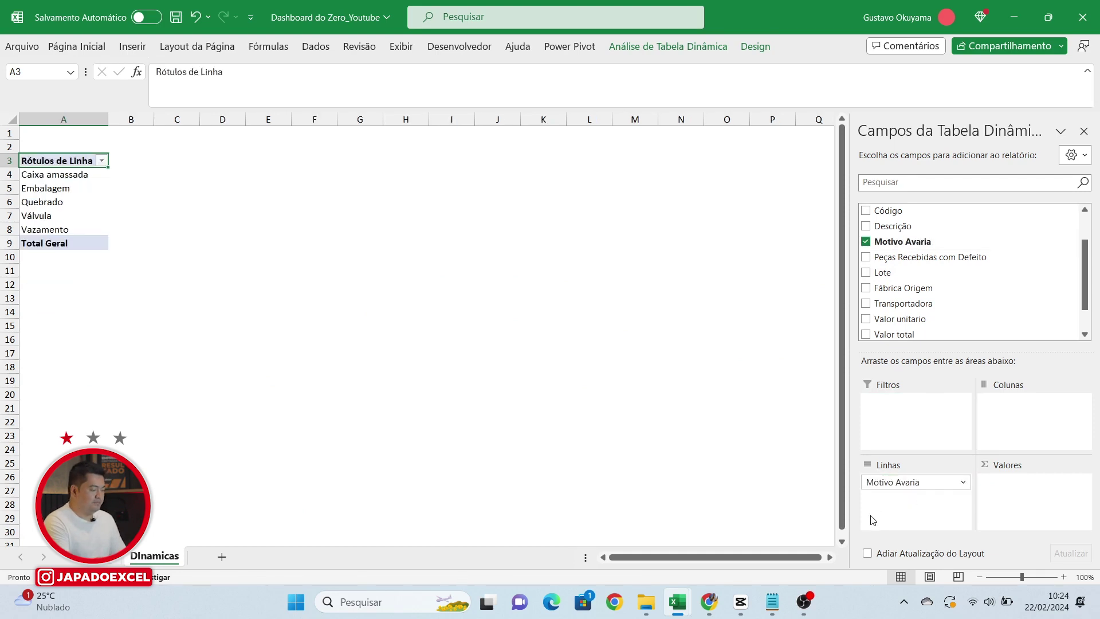
scroll(1019, 278, "down", 1)
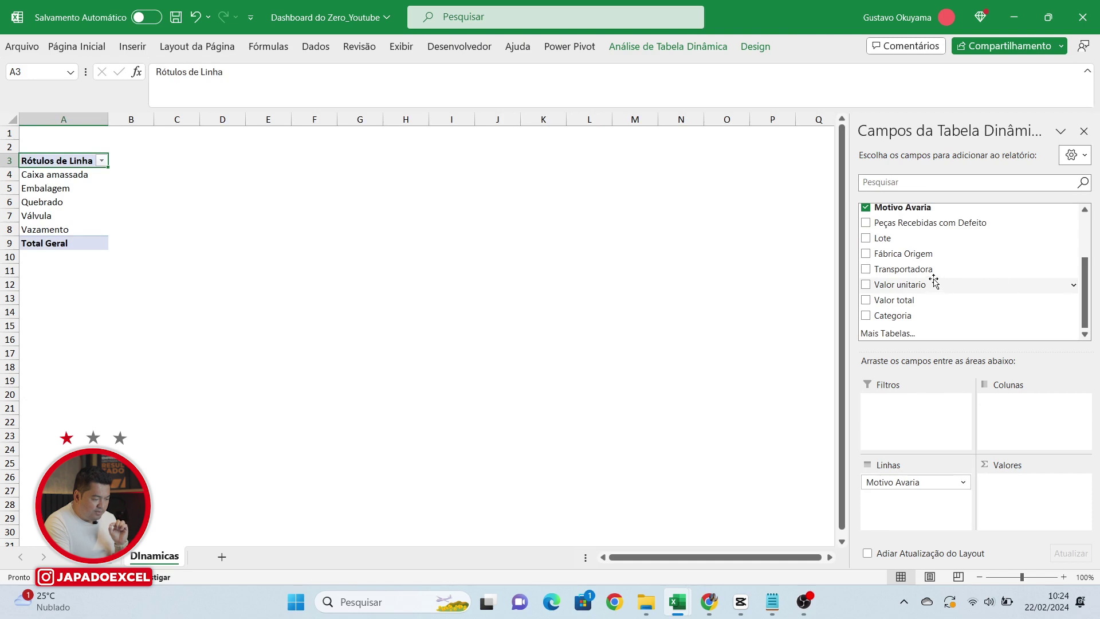
scroll(935, 283, "up", 1)
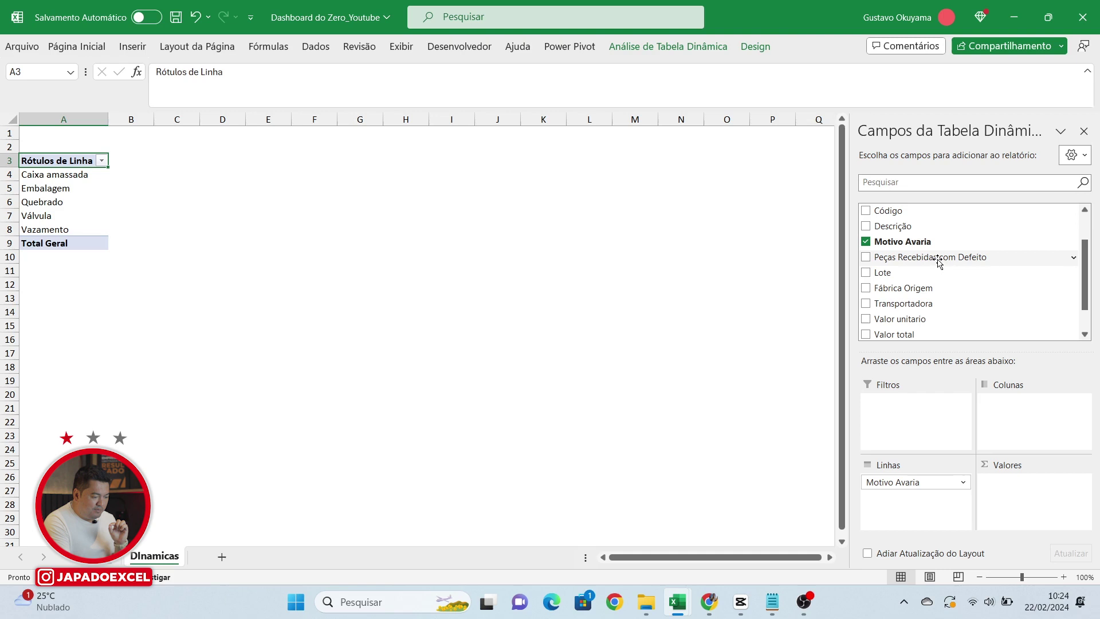
left_click_drag(938, 262, 1027, 497)
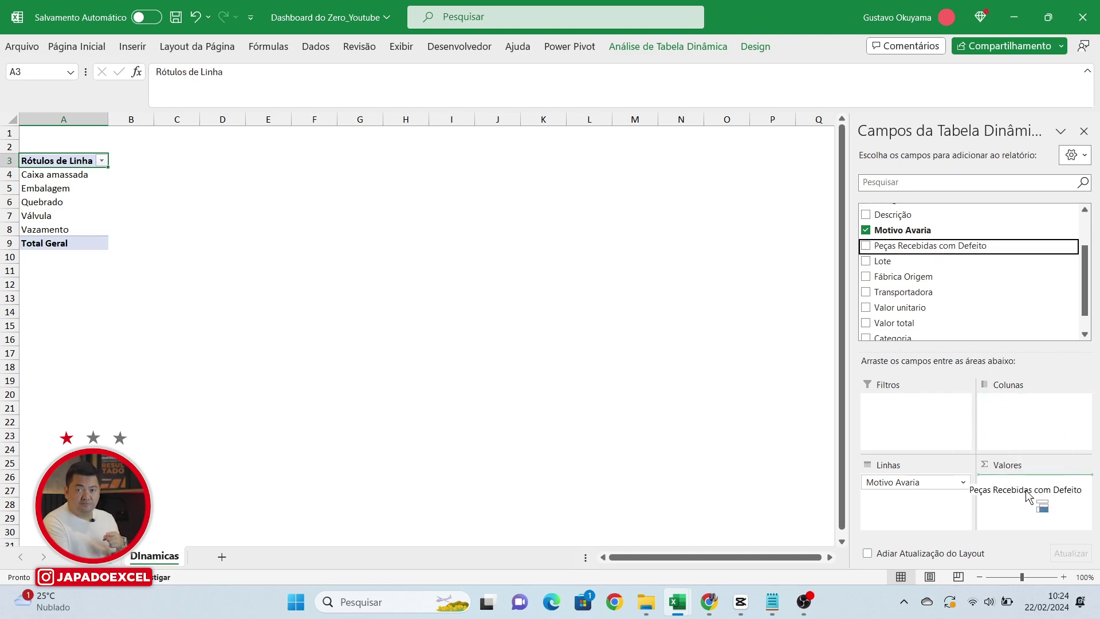
left_click_drag(1027, 496, 1029, 495)
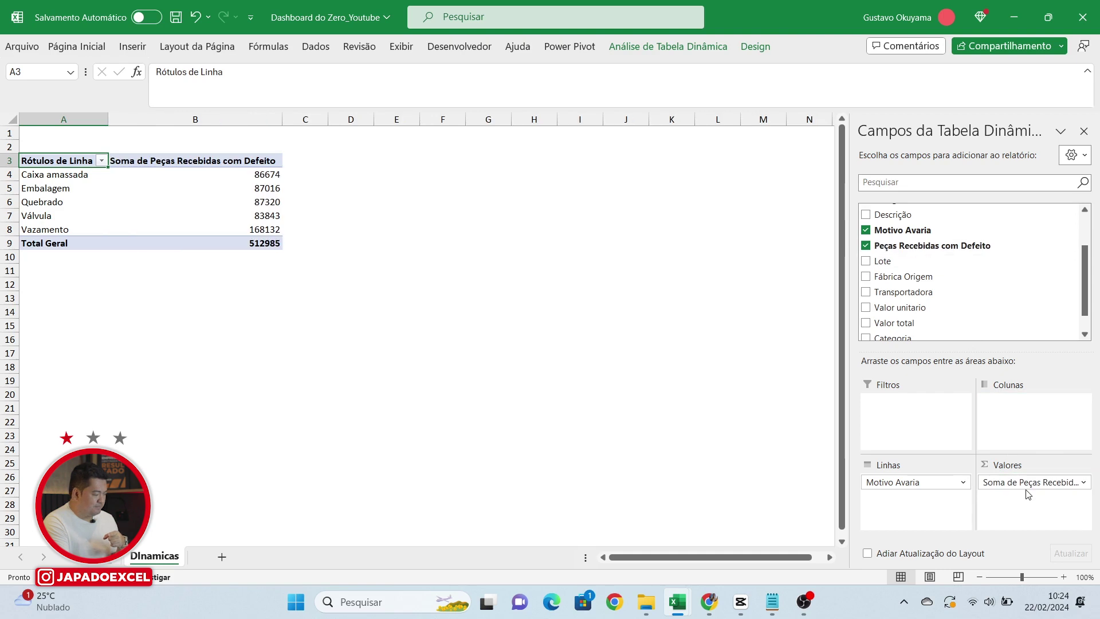
Step: Sort the PivotTable's Soma de Peças Recebidas com Defeito values from largest to smallest
mouse_move(154, 189)
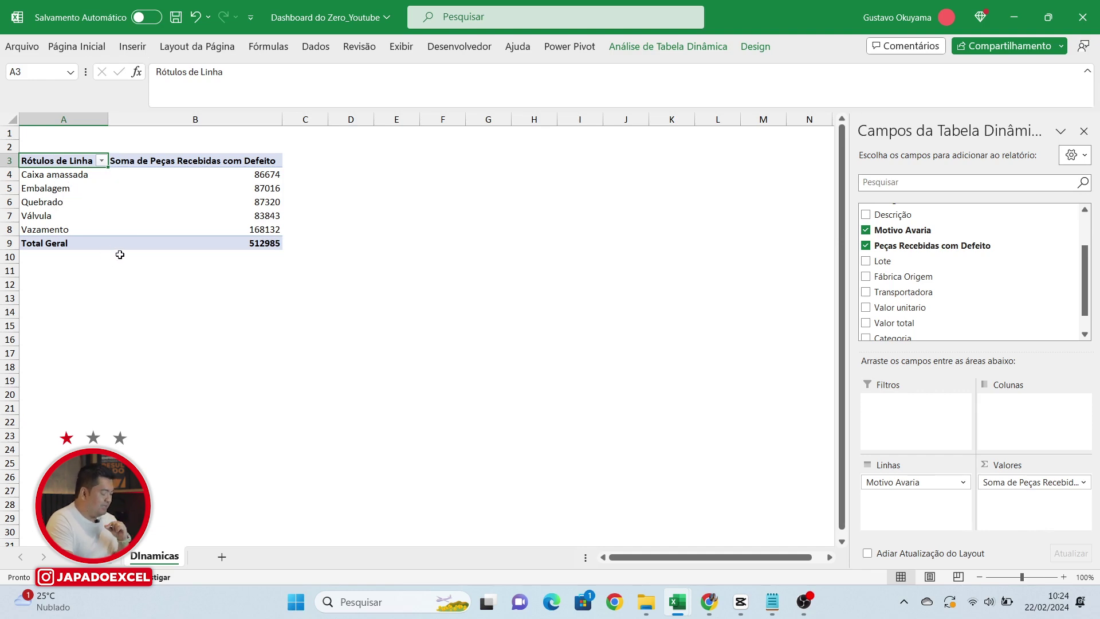
mouse_move(121, 245)
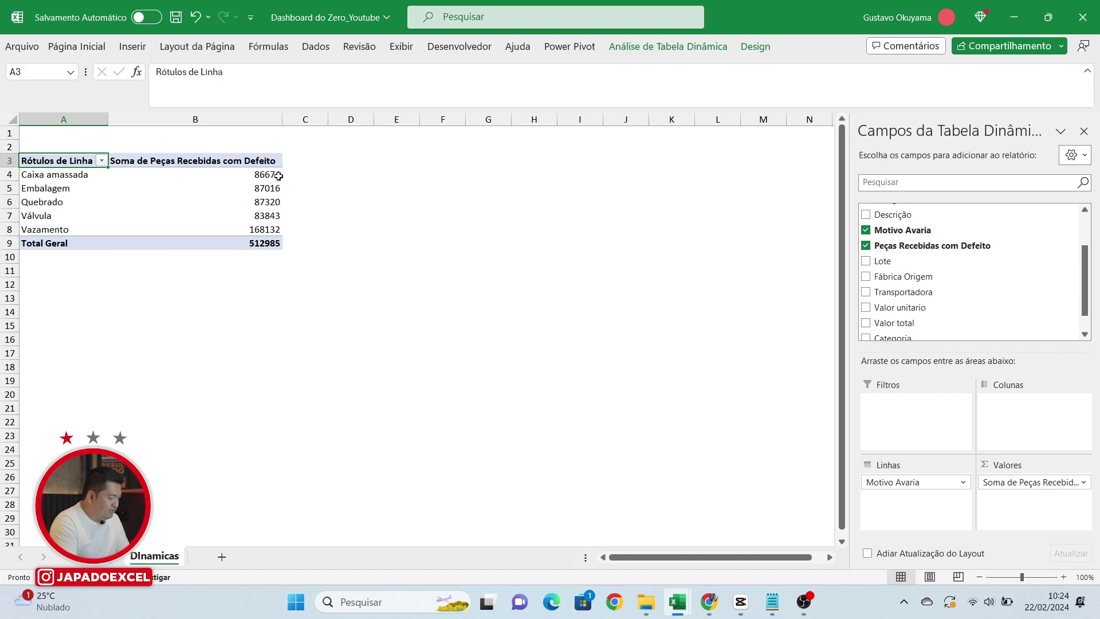
mouse_move(277, 176)
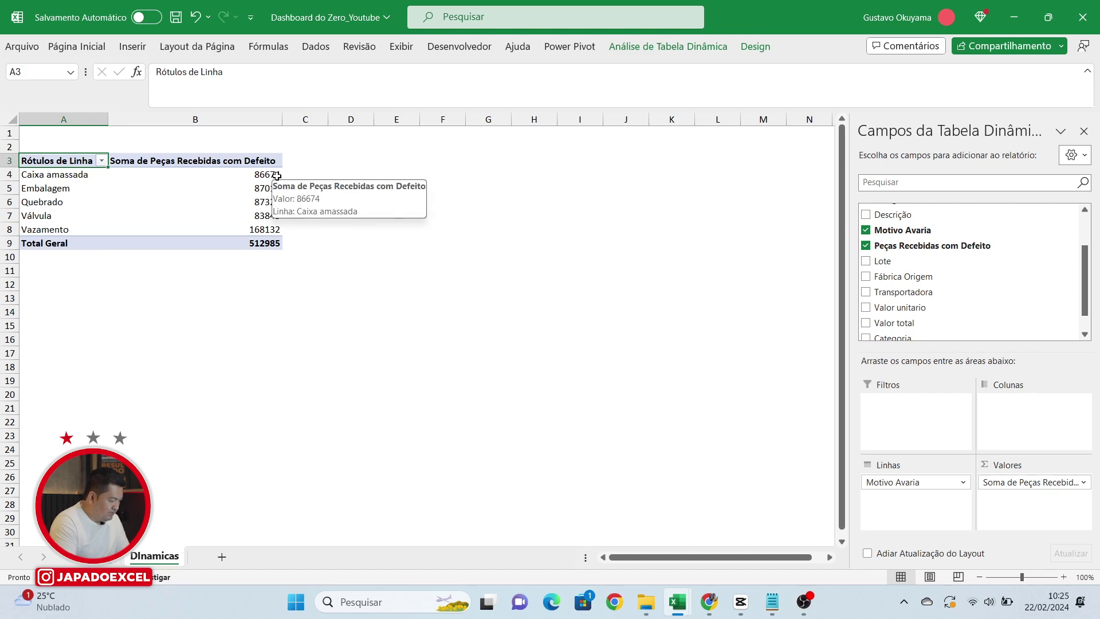
left_click(276, 175)
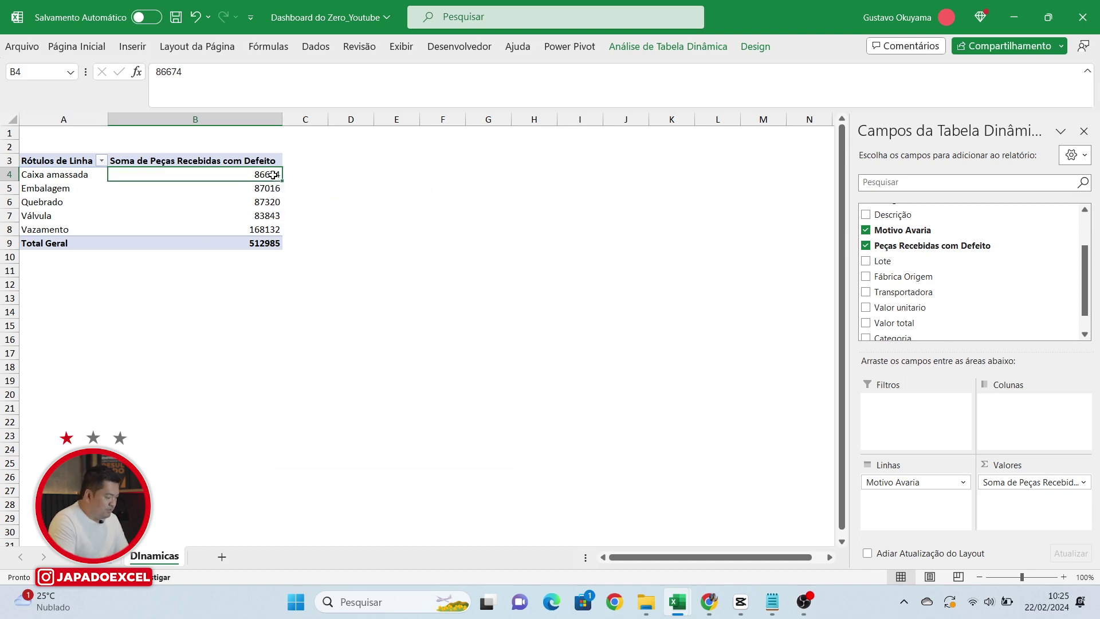
right_click(277, 175)
mouse_move(328, 303)
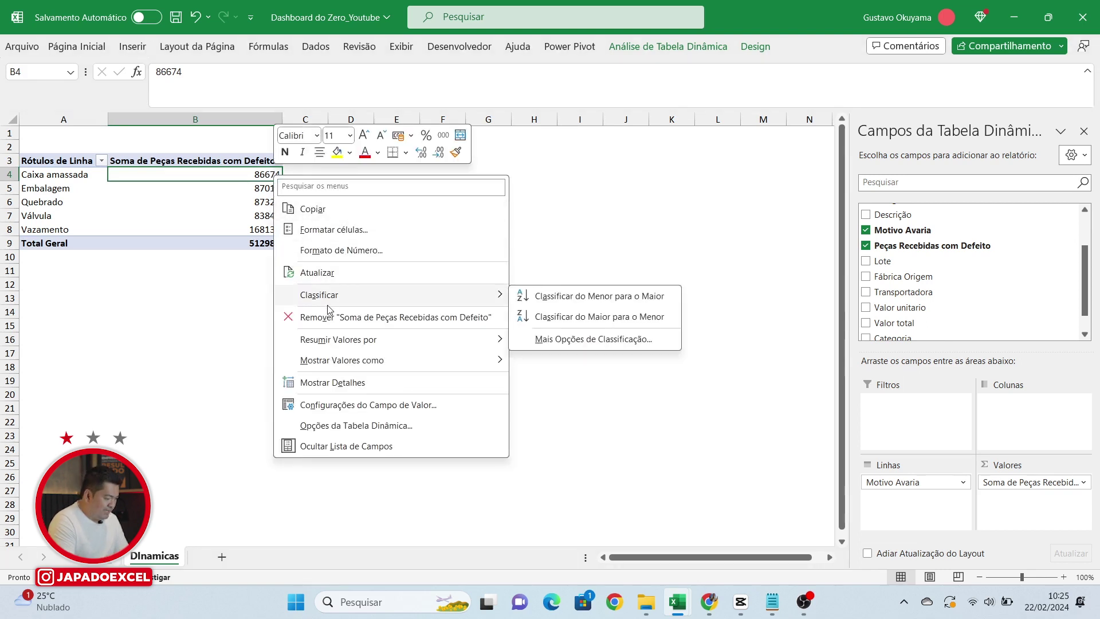
left_click(594, 325)
Step: Examine the Vazamento row of the PivotTable and the source table on the Base_ sheet, returning to DInamicas
left_click_drag(66, 172, 238, 167)
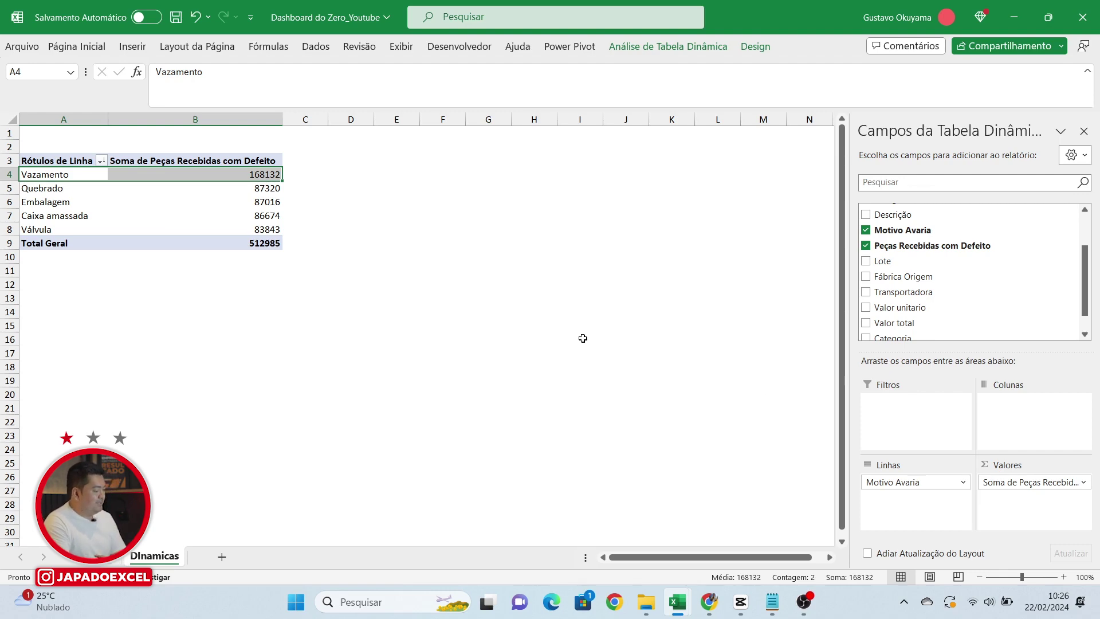
left_click(221, 284)
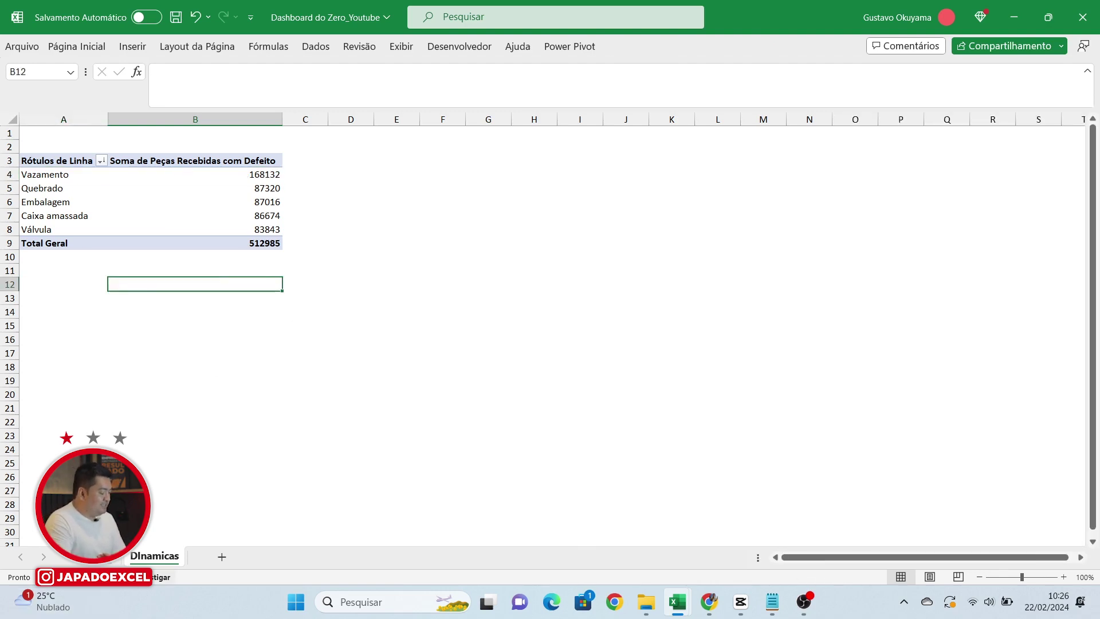
left_click(99, 557)
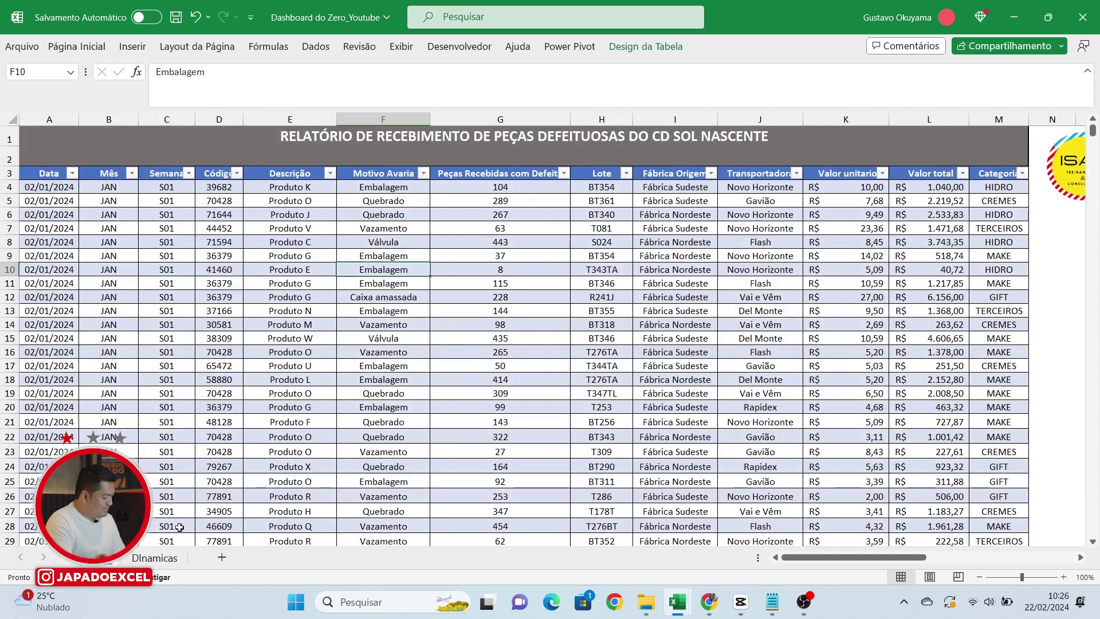
left_click(168, 558)
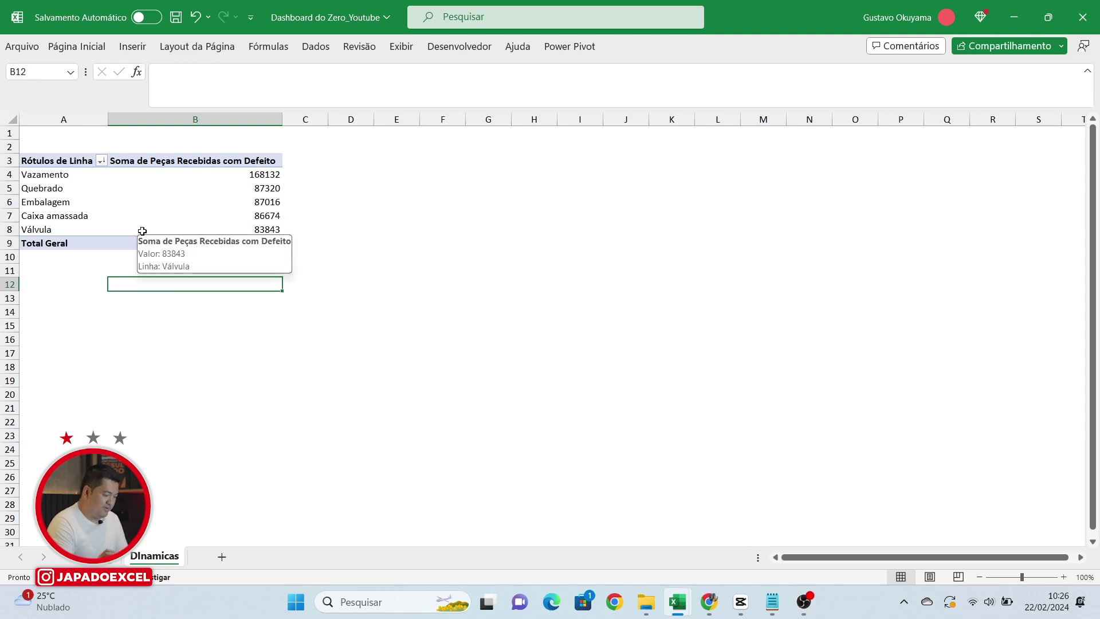
Step: Select a cell inside the PivotTable and close its field list
left_click(211, 203)
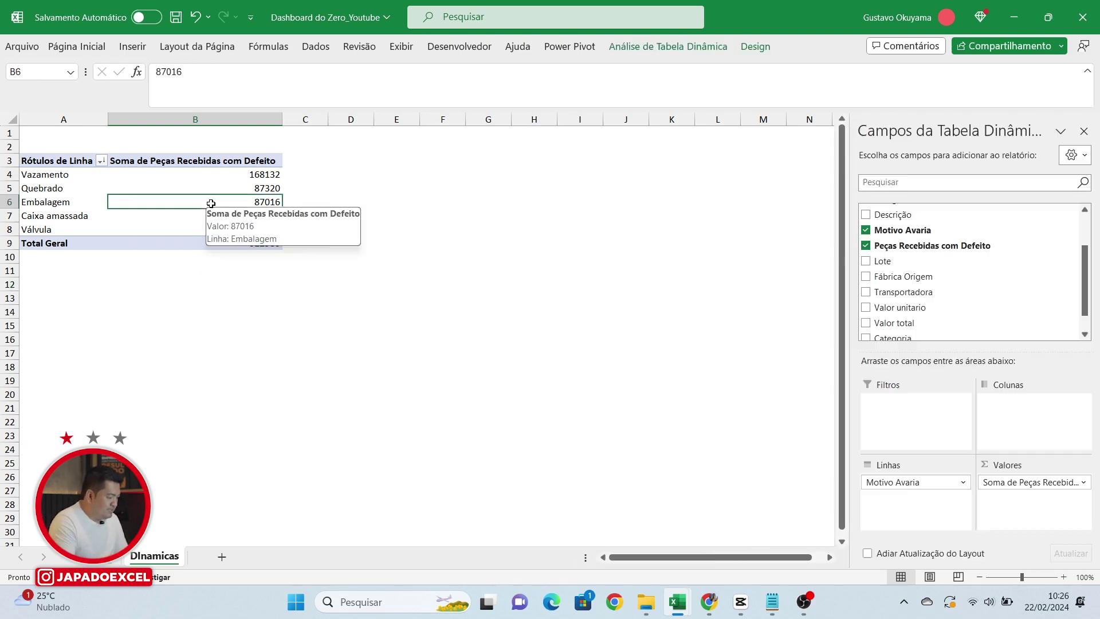
left_click(184, 335)
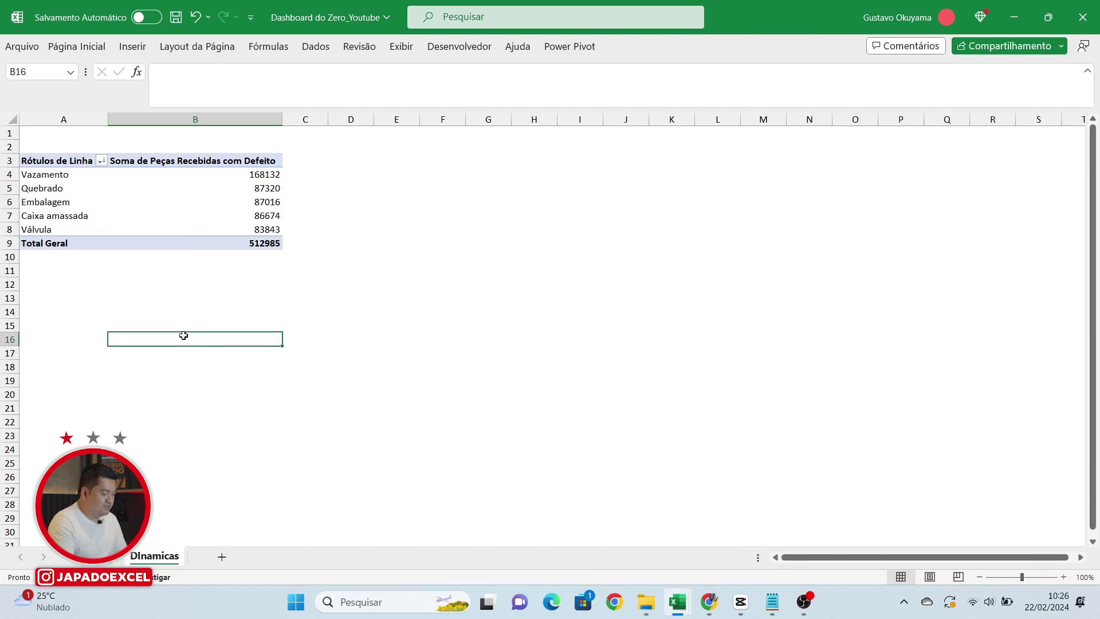
left_click(252, 201)
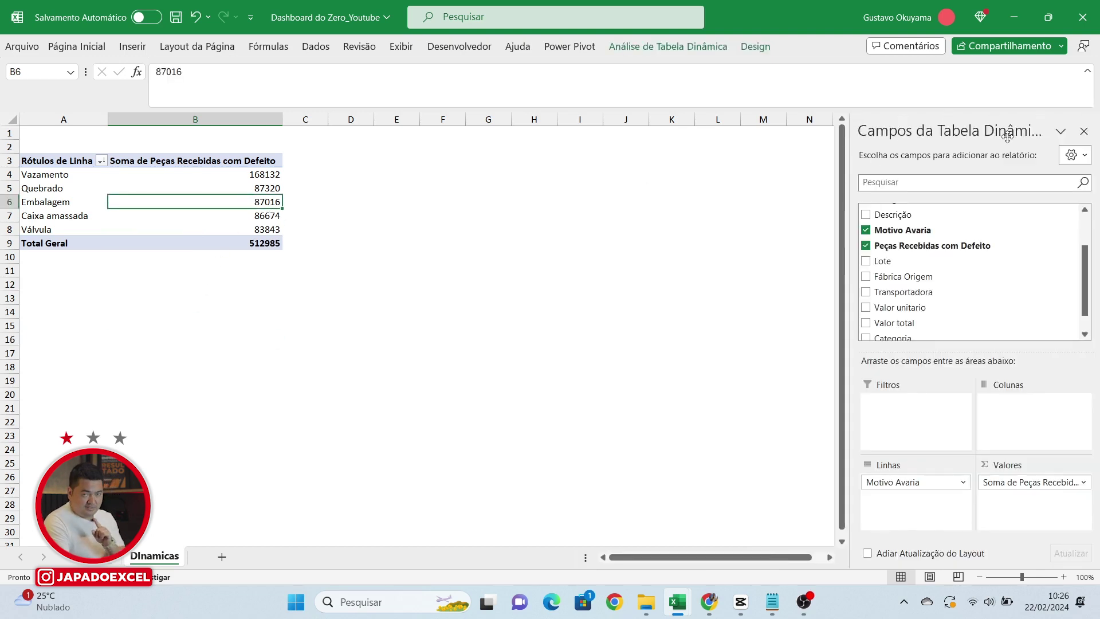
left_click(1084, 132)
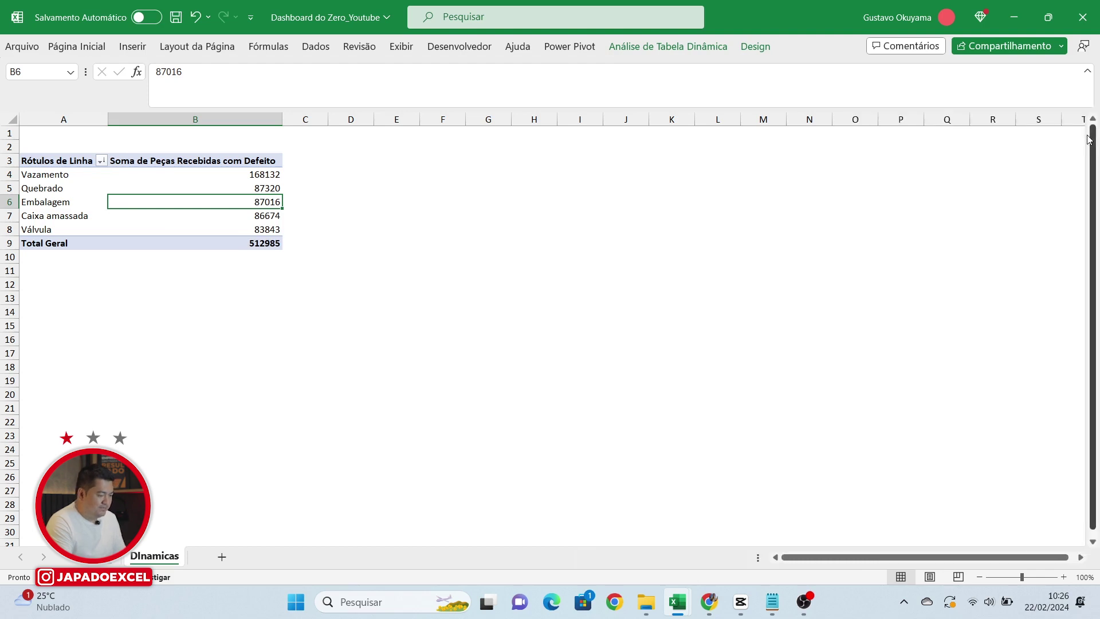
left_click(253, 351)
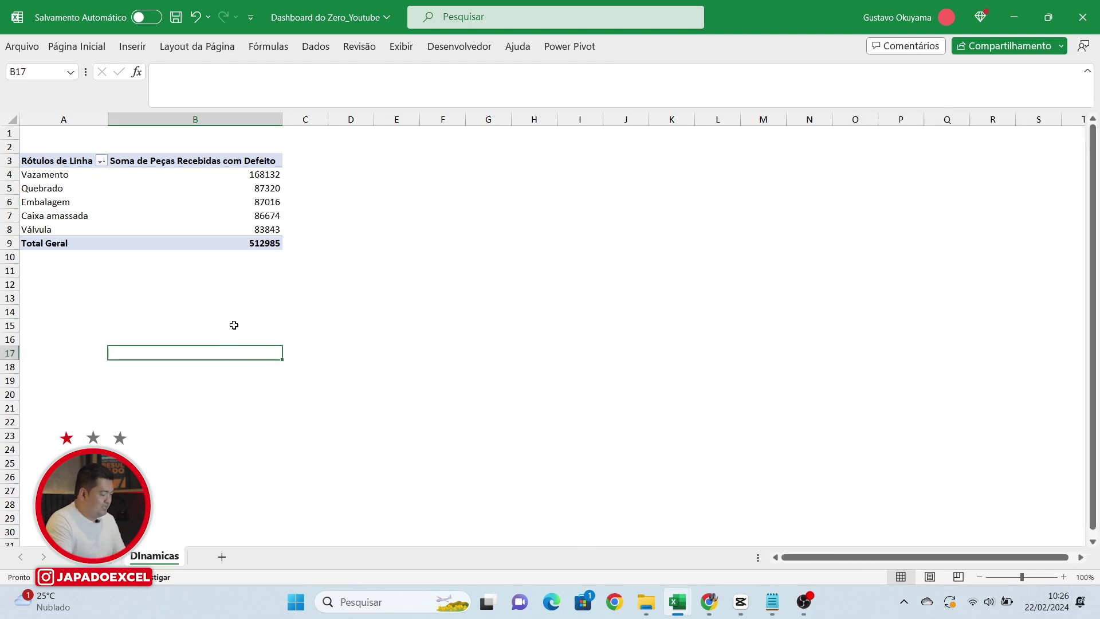
Step: Show the PivotTable's field list again and remove Motivo Avaria and Peças Recebidas com Defeito from the layout
left_click(255, 191)
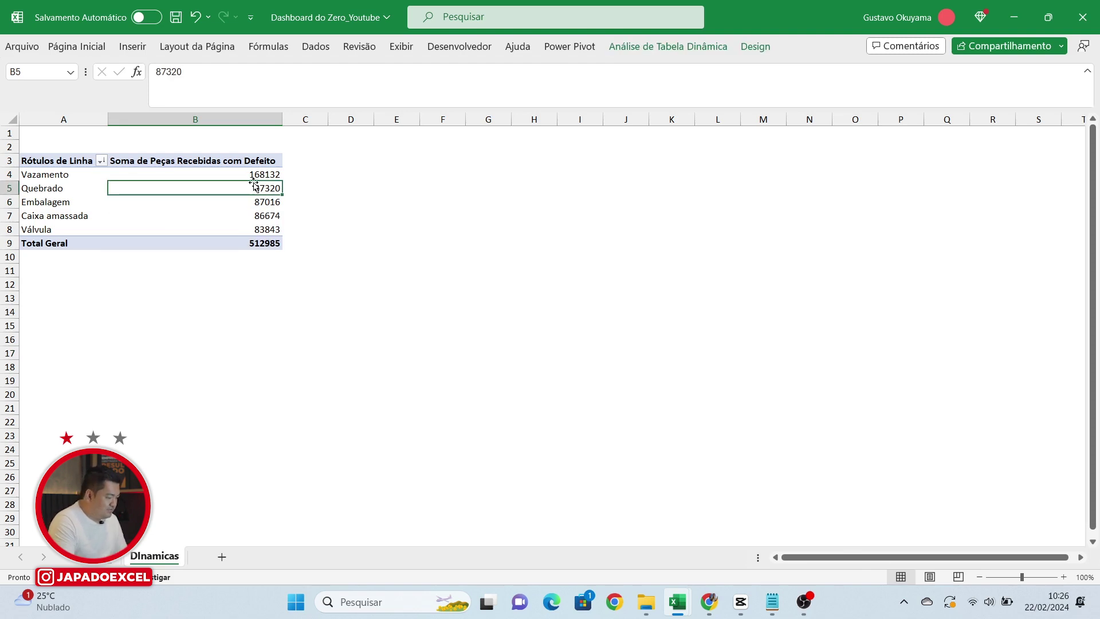
right_click(252, 161)
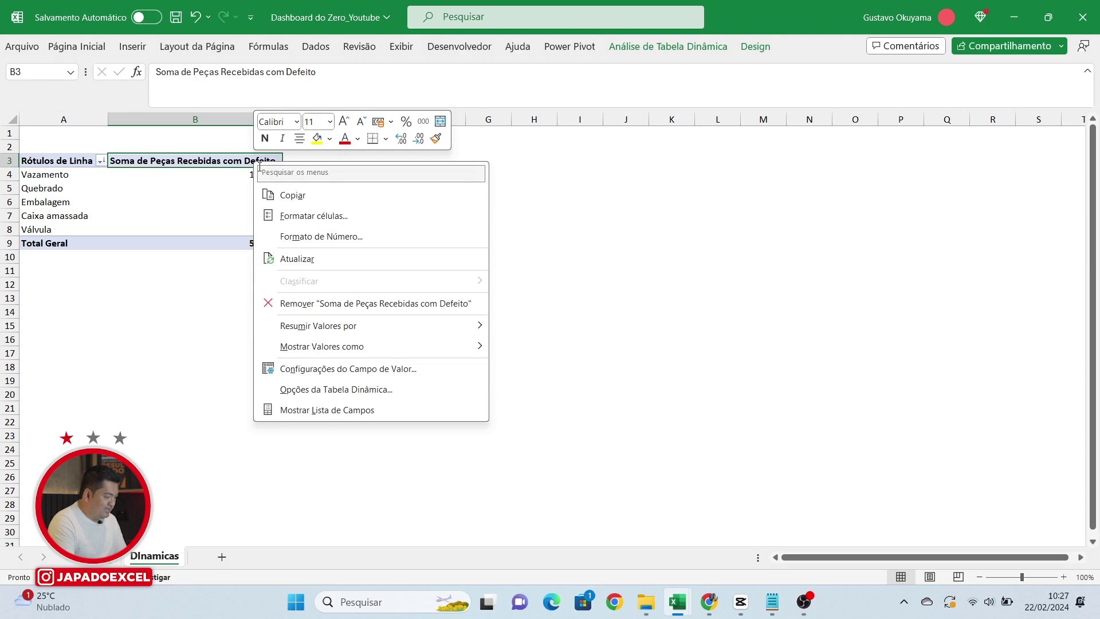
left_click(304, 409)
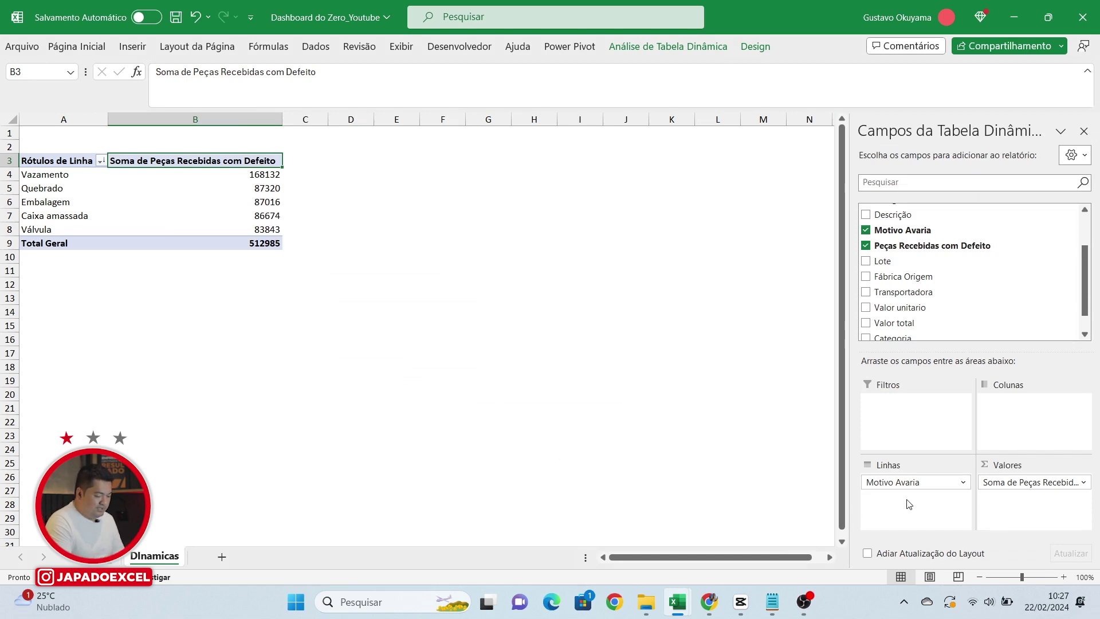
left_click_drag(920, 484, 933, 294)
left_click_drag(992, 482, 979, 302)
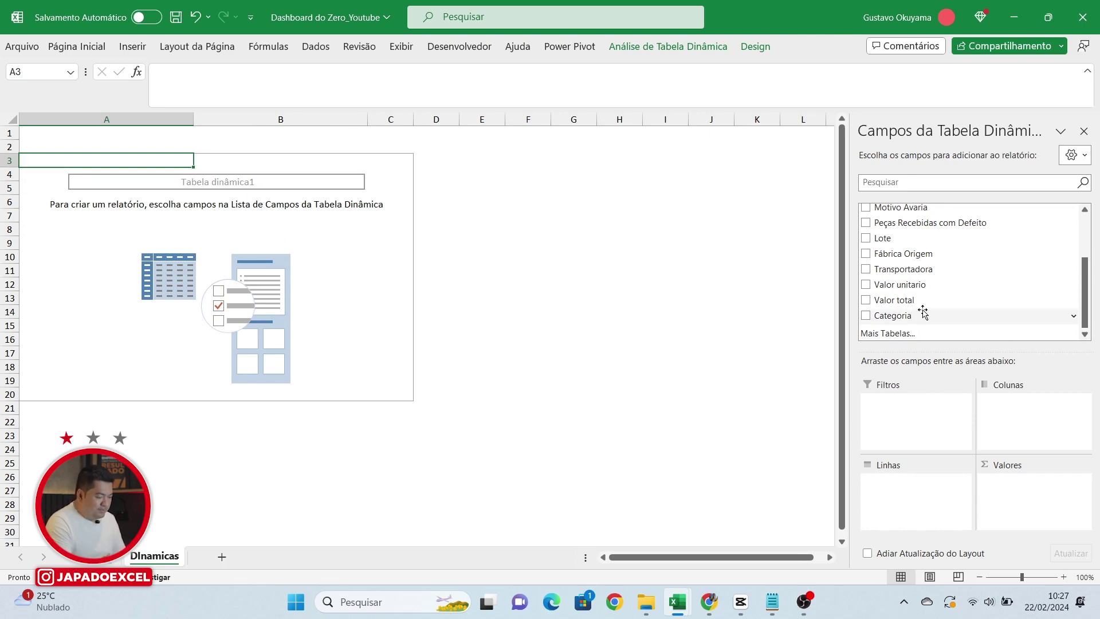
Step: Build the PivotTable with Mês as rows and the sum of Valor total as values
scroll(923, 312, "up", 3)
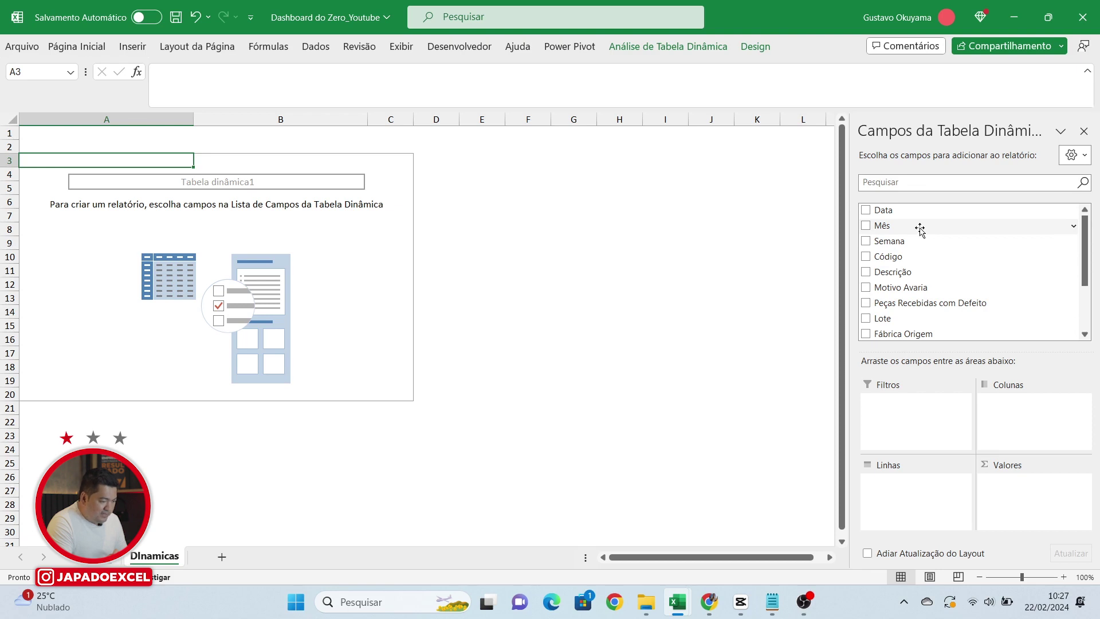
left_click_drag(919, 229, 911, 497)
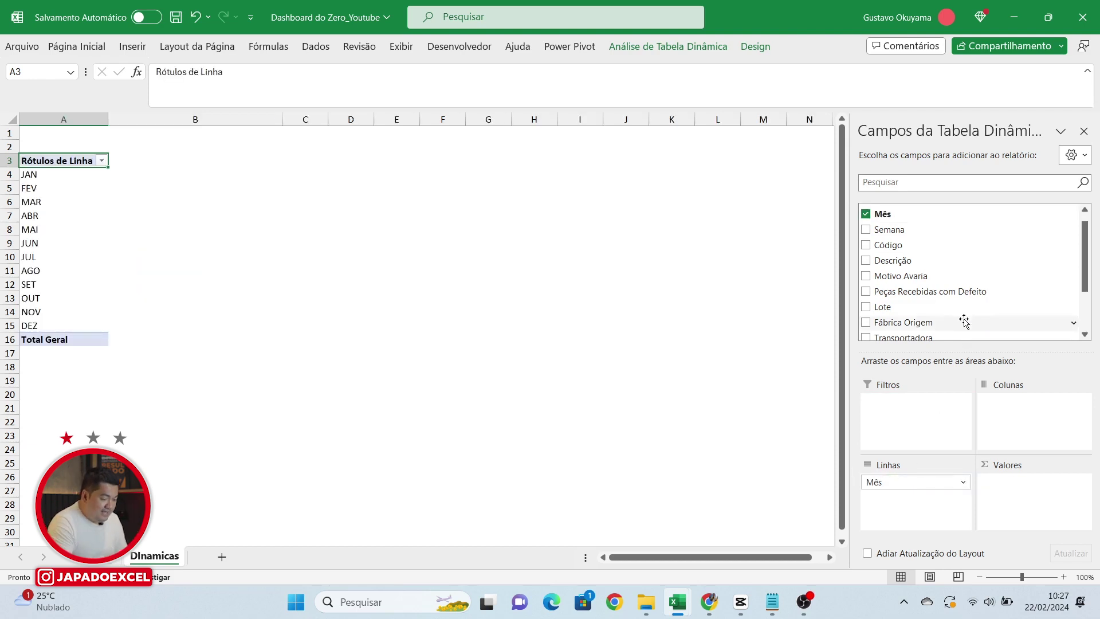
scroll(965, 310, "down", 2)
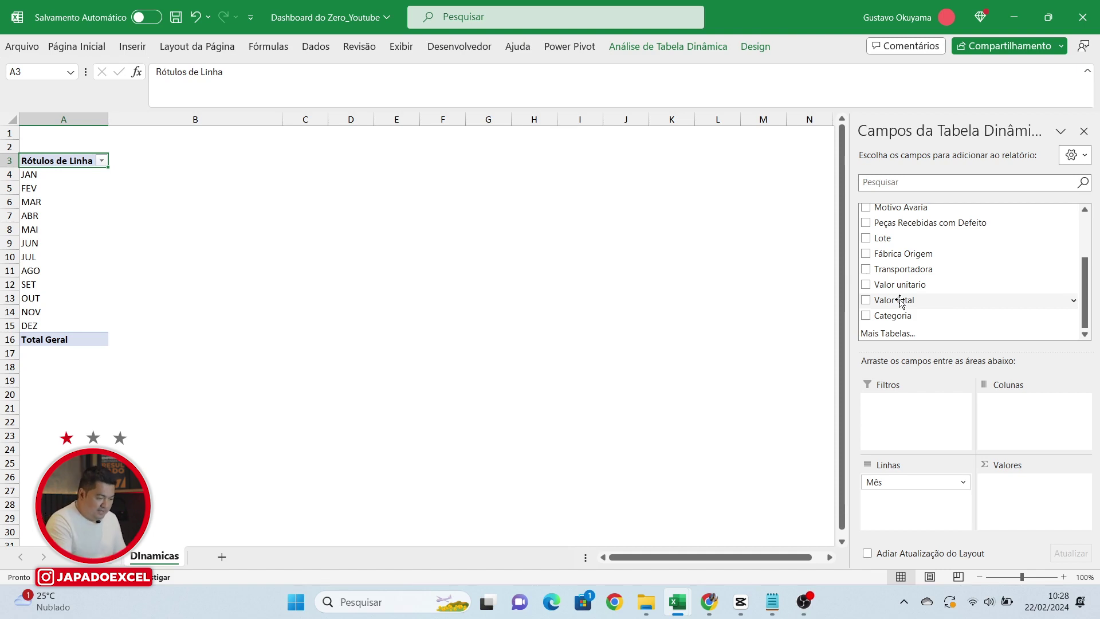
left_click_drag(900, 301, 1026, 504)
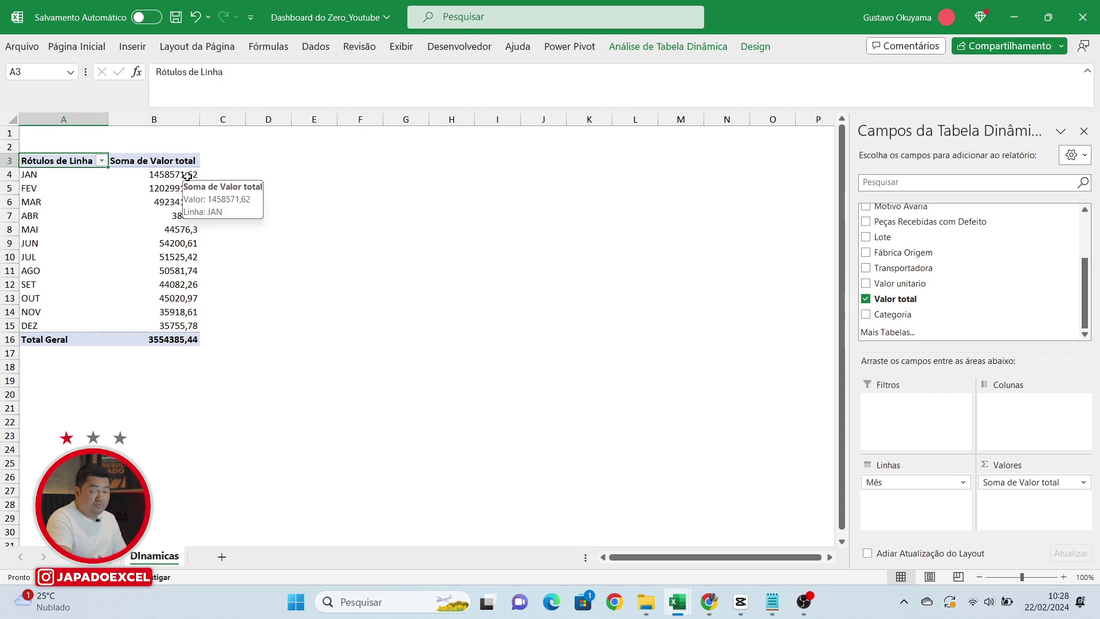
Step: Format the Soma de Valor total values for all months and the Total Geral as Contábil
left_click_drag(188, 177, 175, 340)
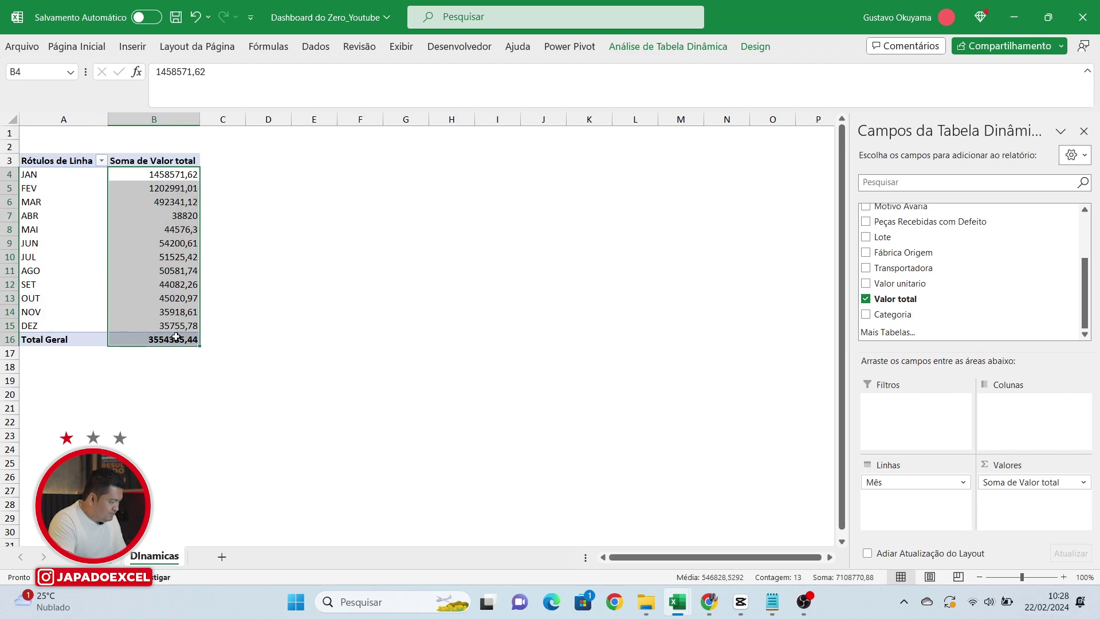
left_click(105, 56)
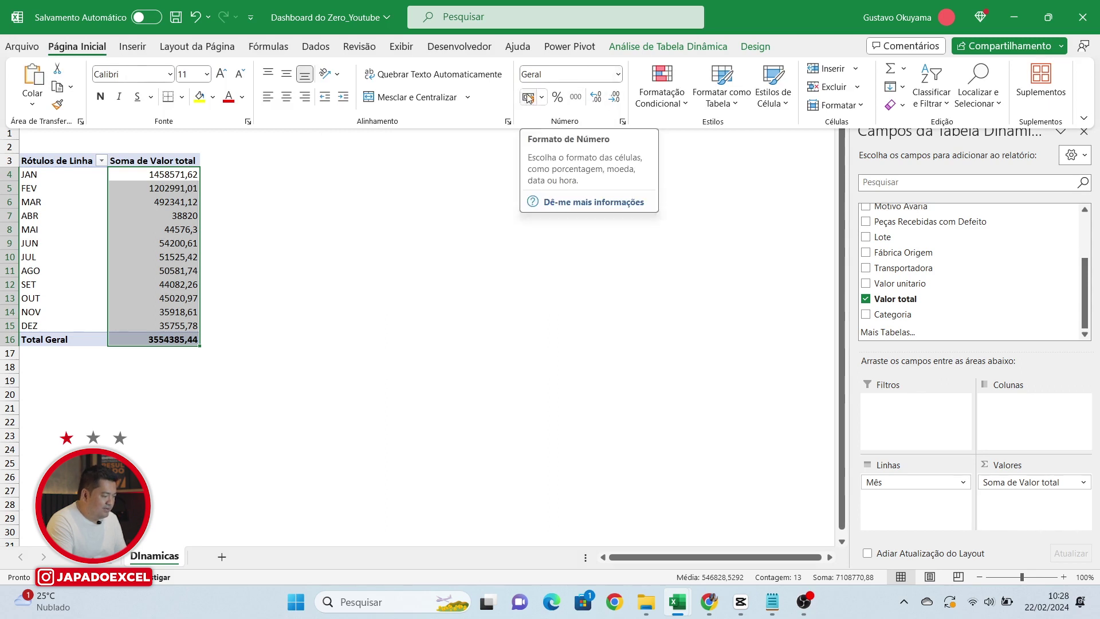
left_click(618, 75)
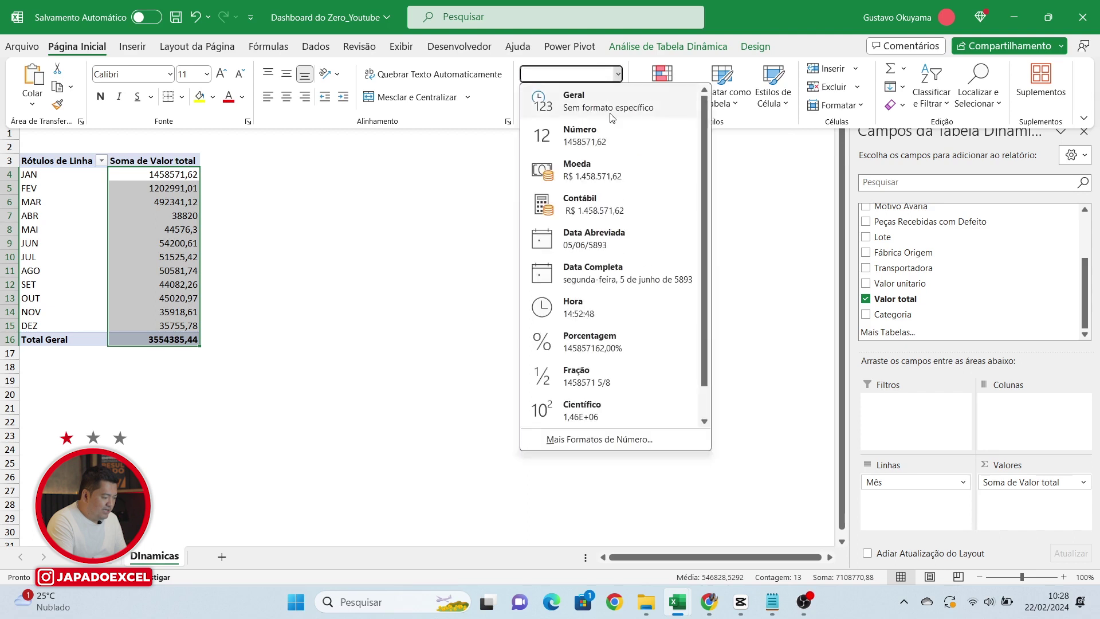
left_click(593, 209)
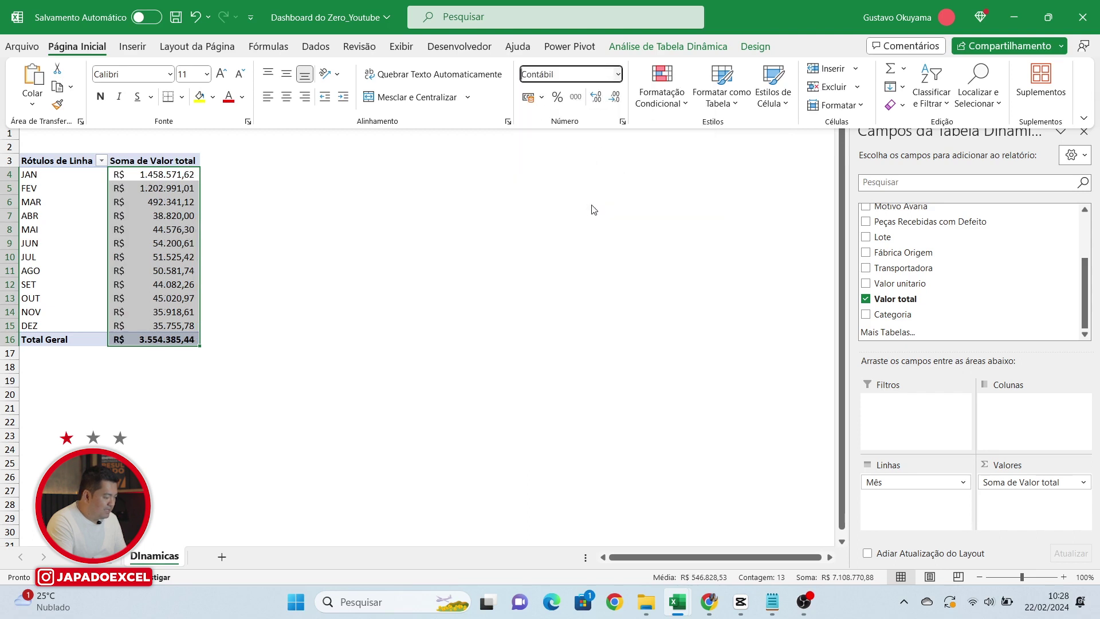
Step: Collapse the ribbon and move the selection to an empty cell outside the PivotTable
key("ctrl+F1")
left_click(361, 246)
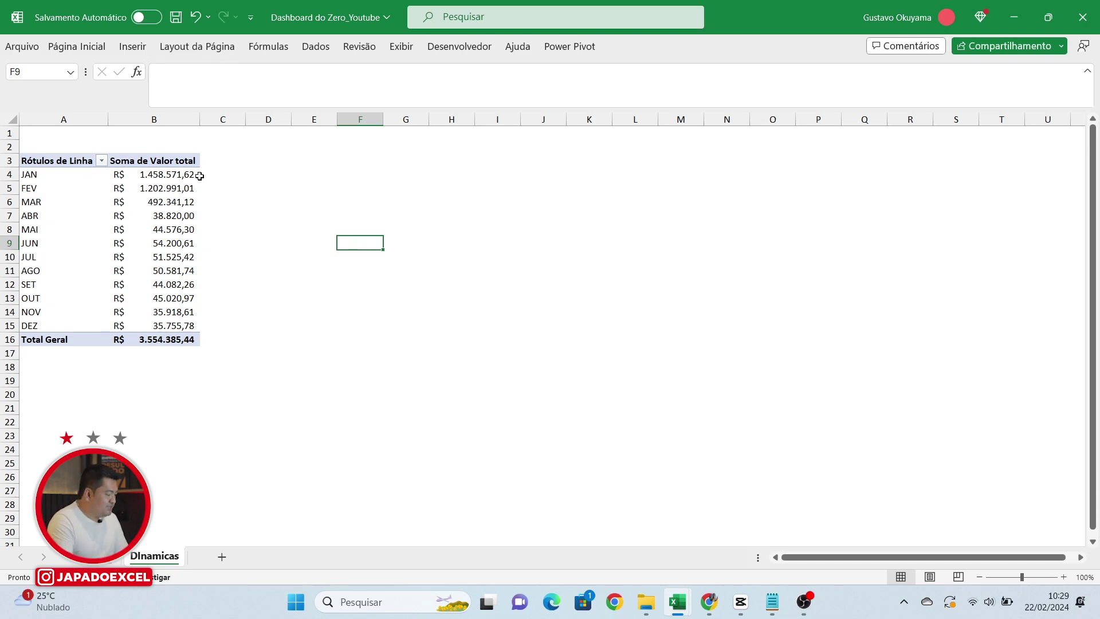
Step: Compare the Soma de Valor total values of JAN to MAR with those of ABR to DEZ
left_click_drag(183, 175, 177, 198)
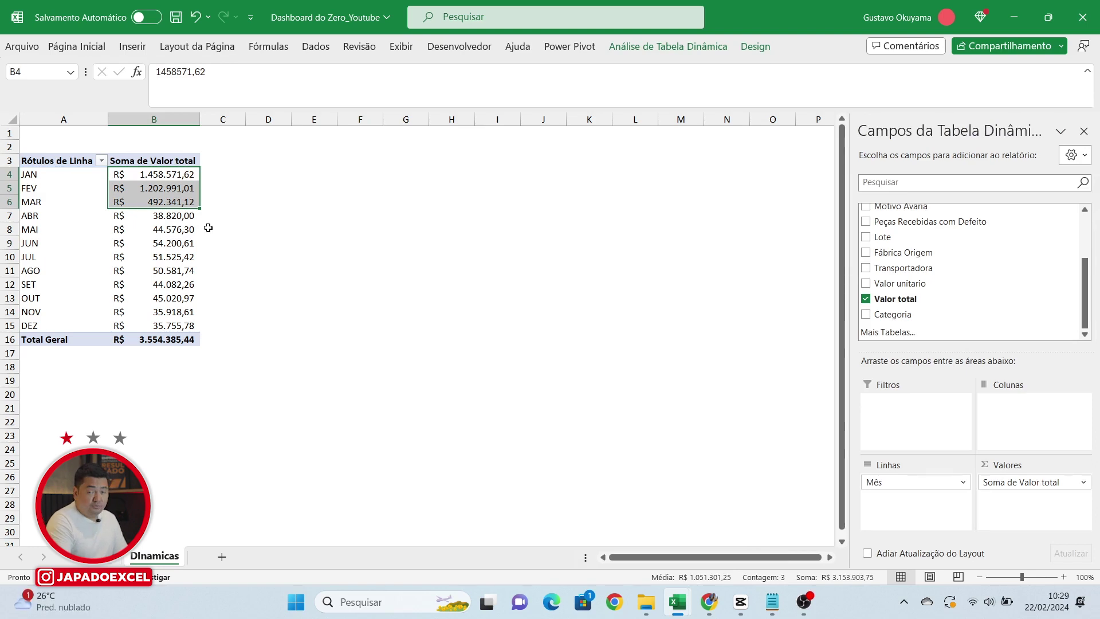
left_click_drag(174, 217, 174, 322)
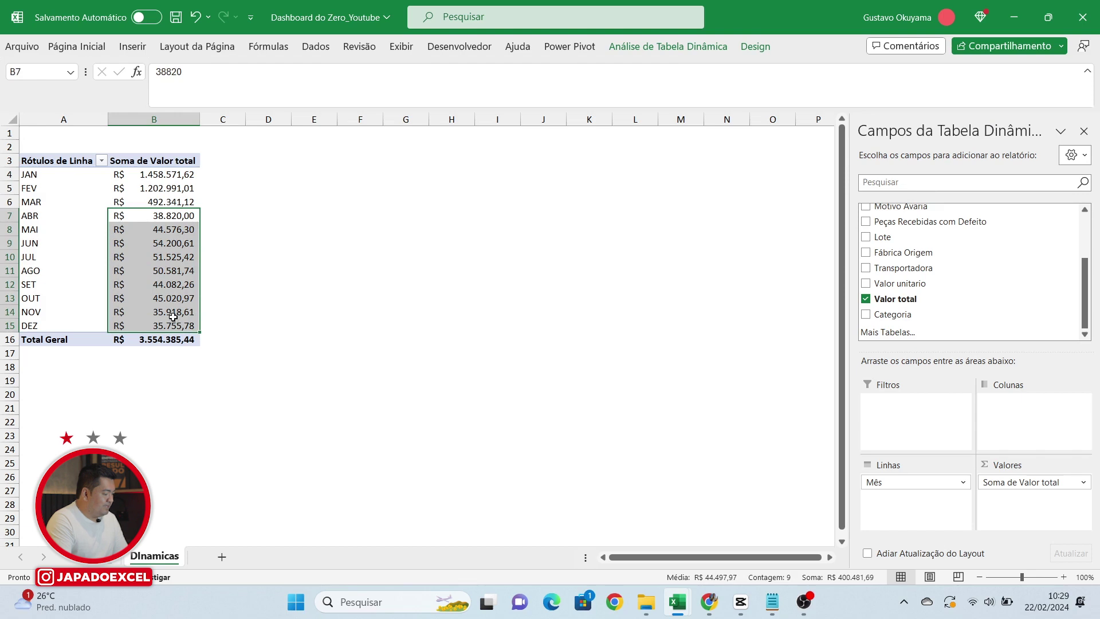
left_click_drag(162, 175, 163, 197)
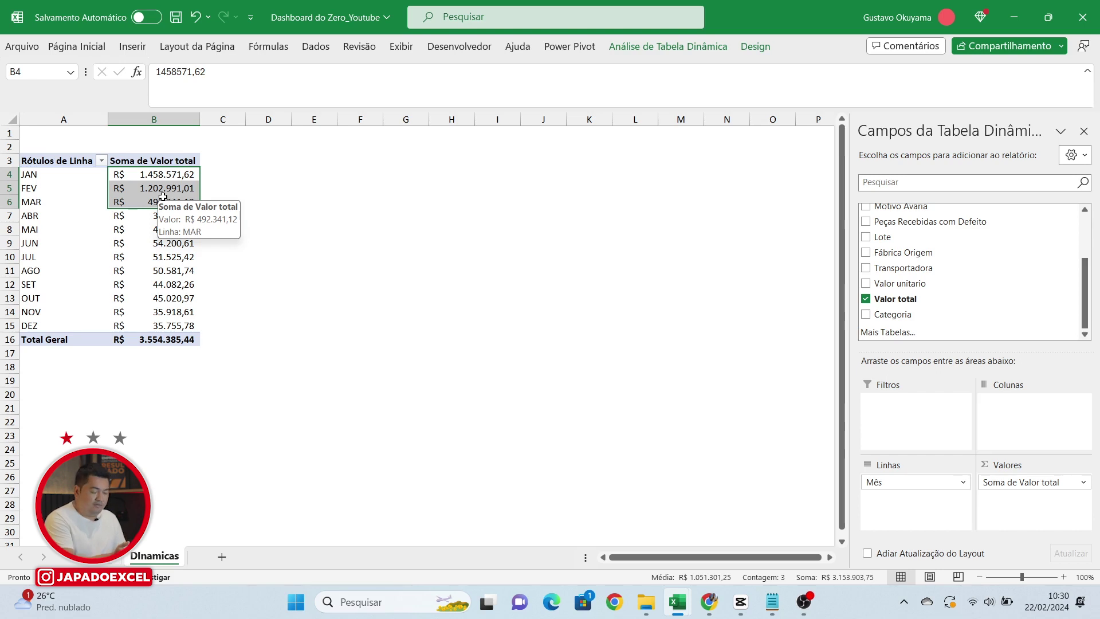
left_click(222, 261)
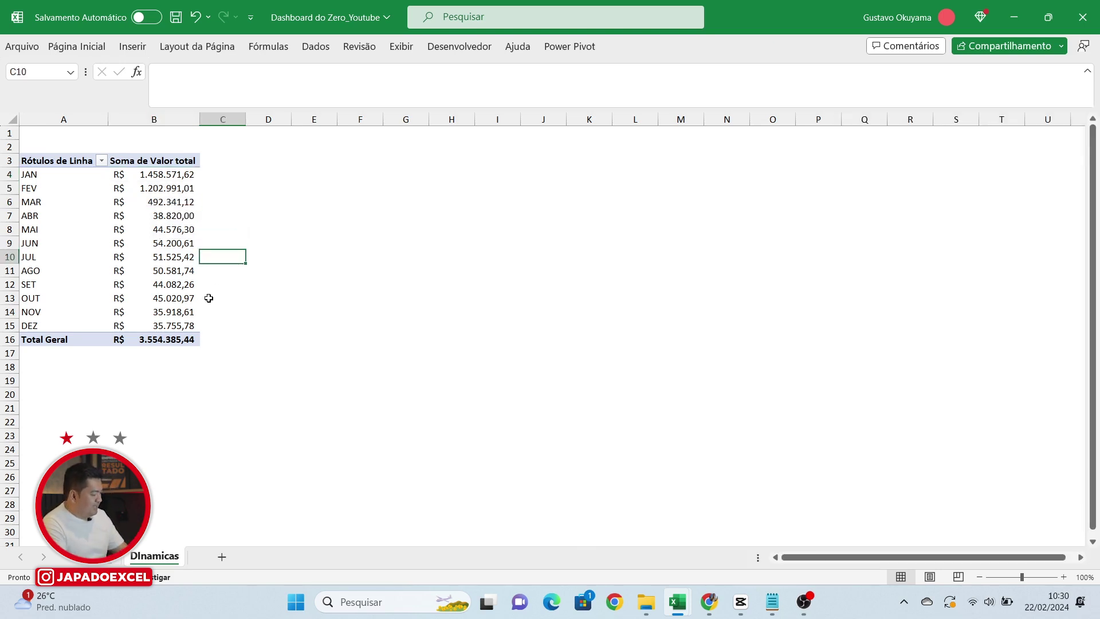
Step: Copy the whole monthly PivotTable to cell D3 and fit the widths of columns D and E to their contents
mouse_move(173, 230)
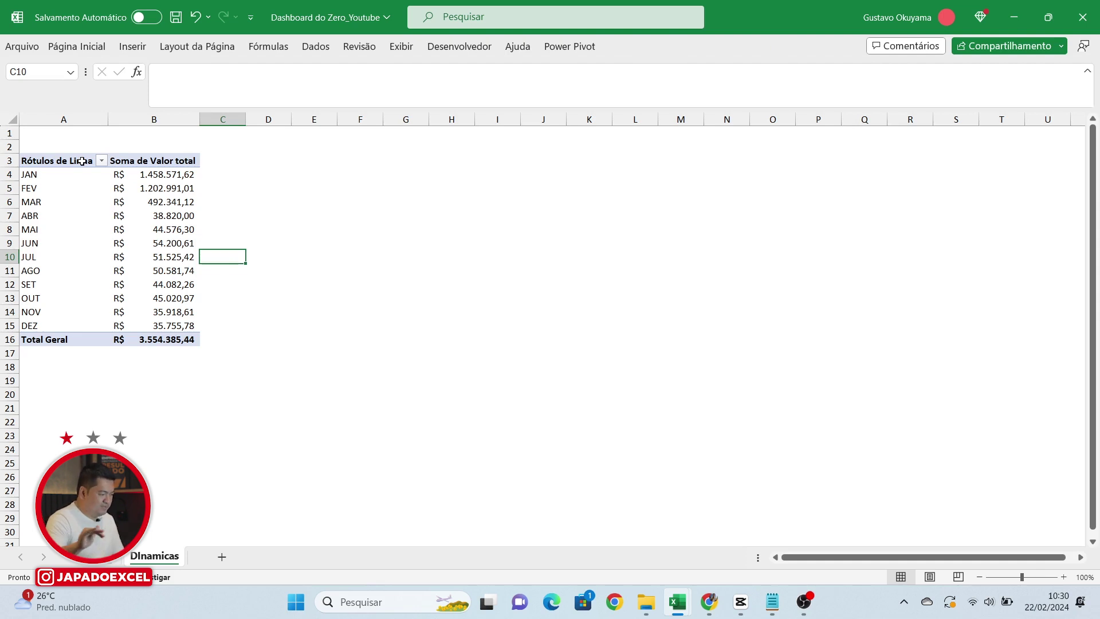
left_click_drag(82, 162, 133, 339)
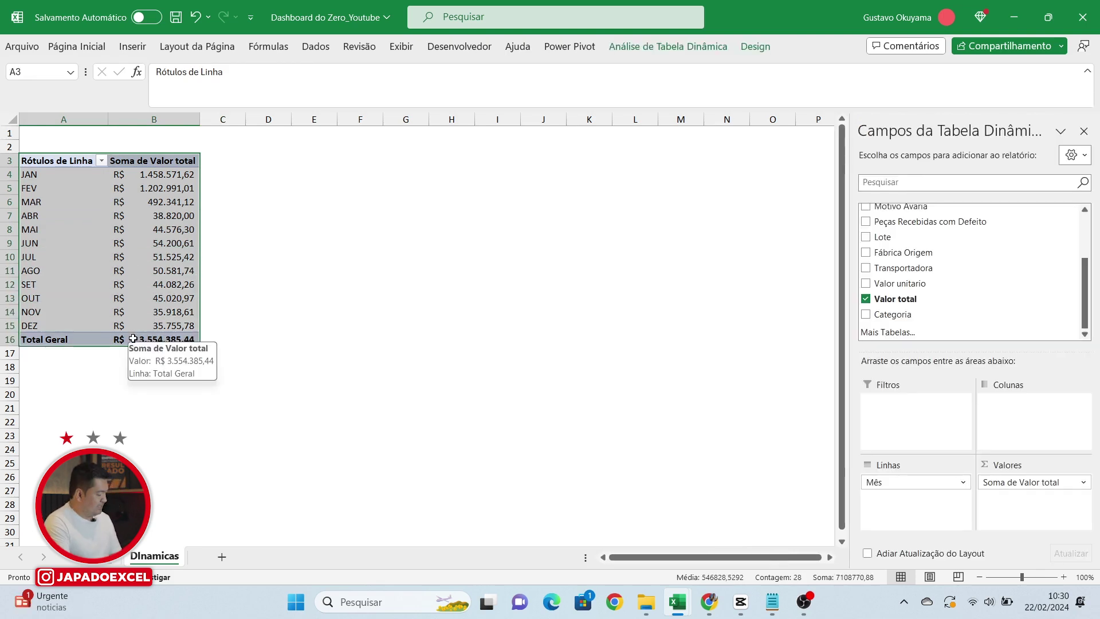
key("ctrl+c")
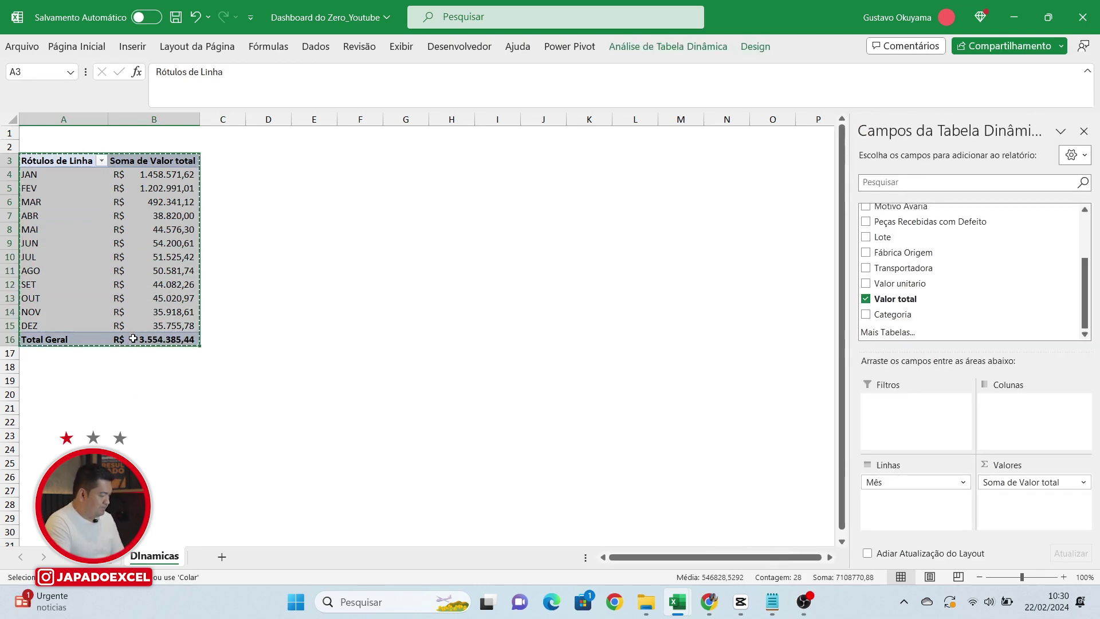
left_click(268, 158)
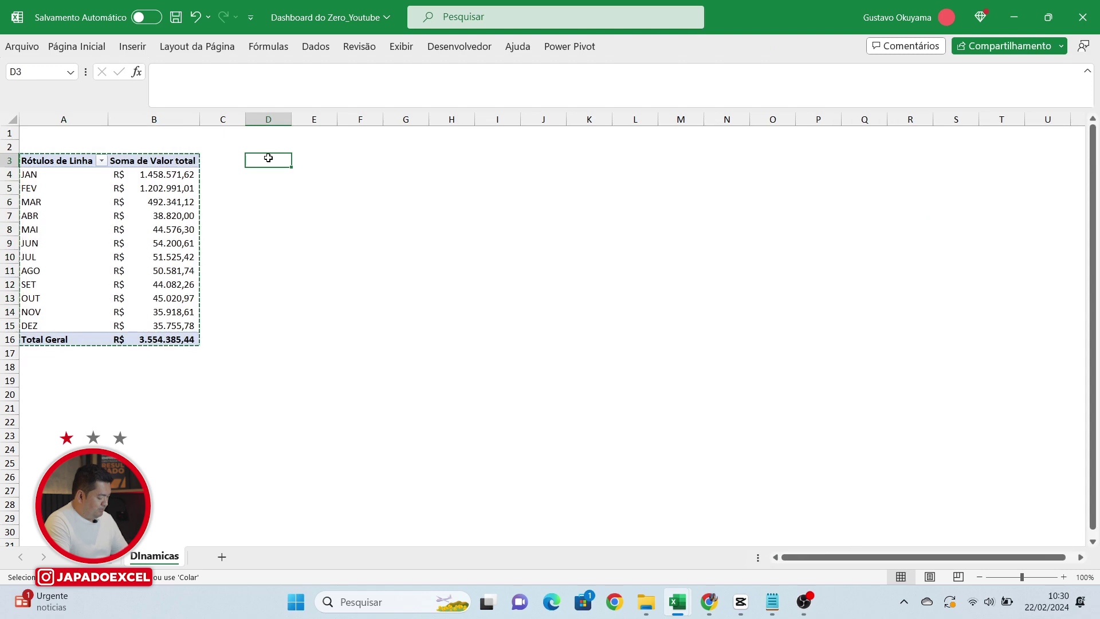
key("ctrl+v")
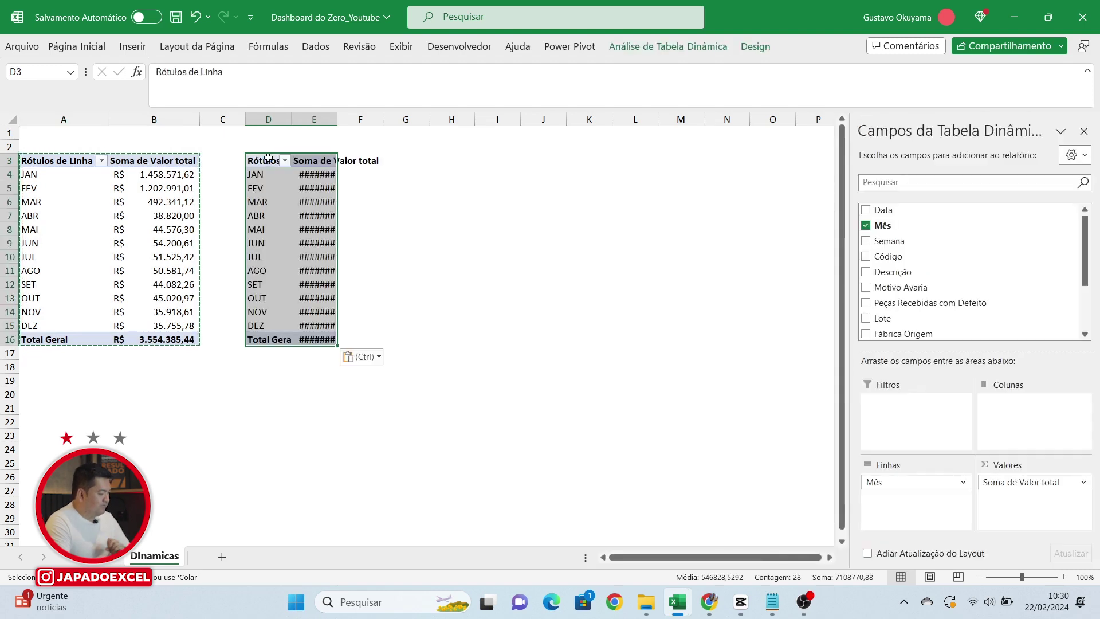
double_click(337, 121)
left_click_drag(289, 122, 289, 121)
double_click(289, 122)
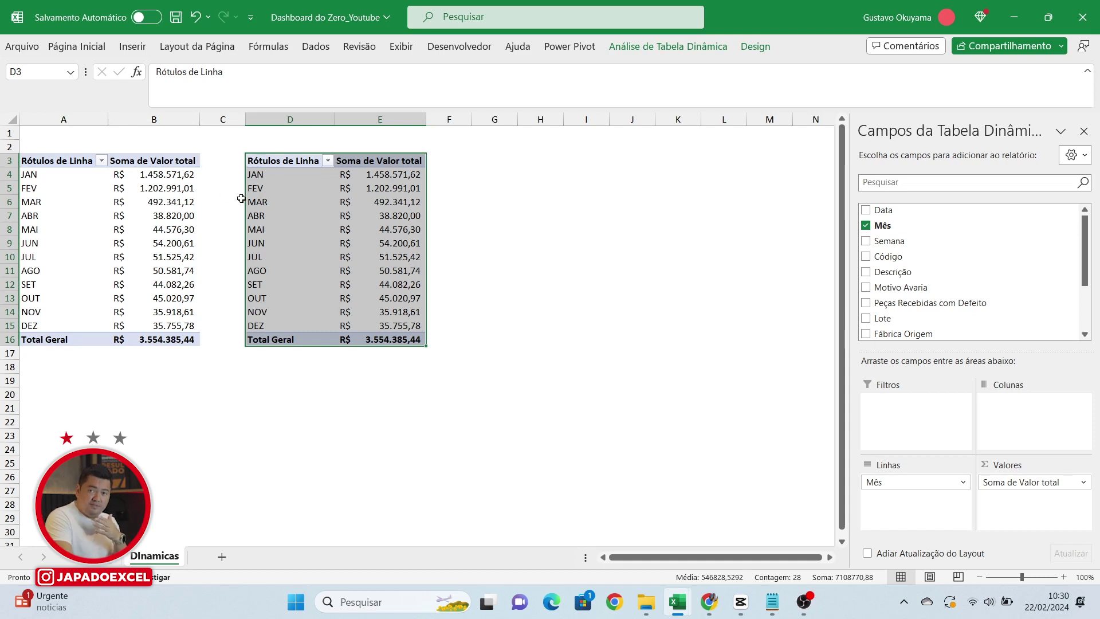
Step: Paste another copy of the monthly PivotTable at cell A18 and delete that copy
left_click_drag(57, 162, 138, 338)
key("ctrl+c")
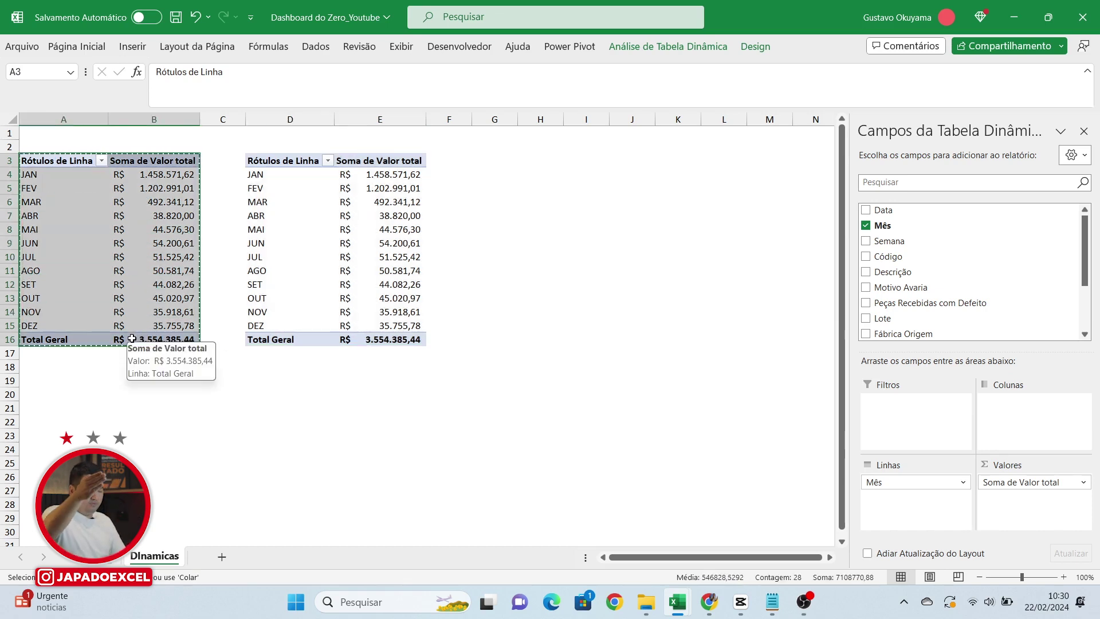
left_click(51, 368)
key("ctrl+v")
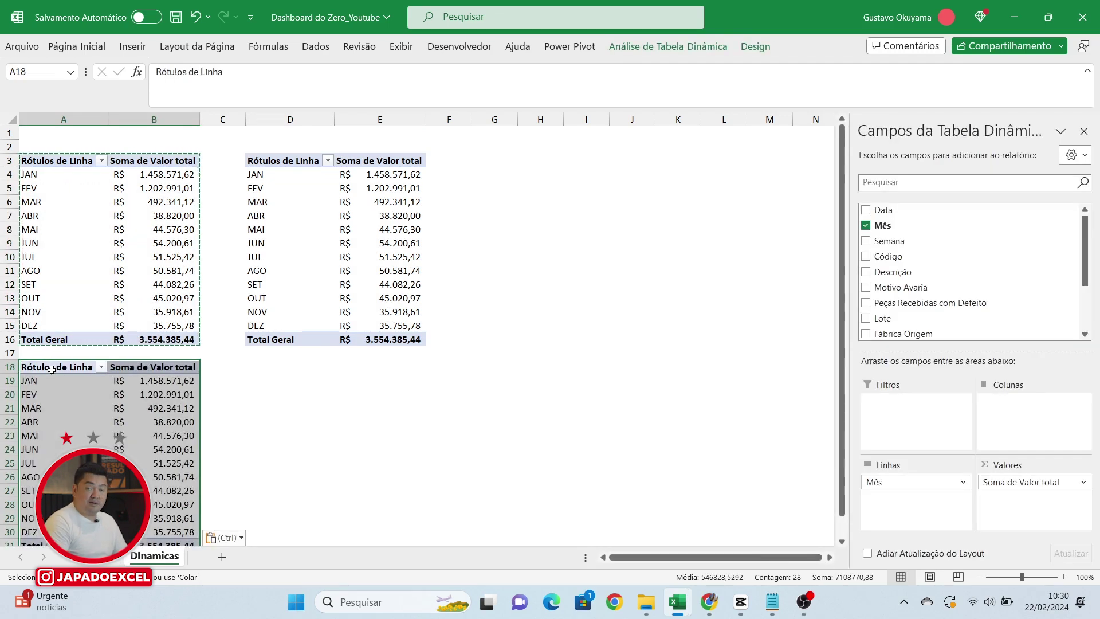
key("Escape")
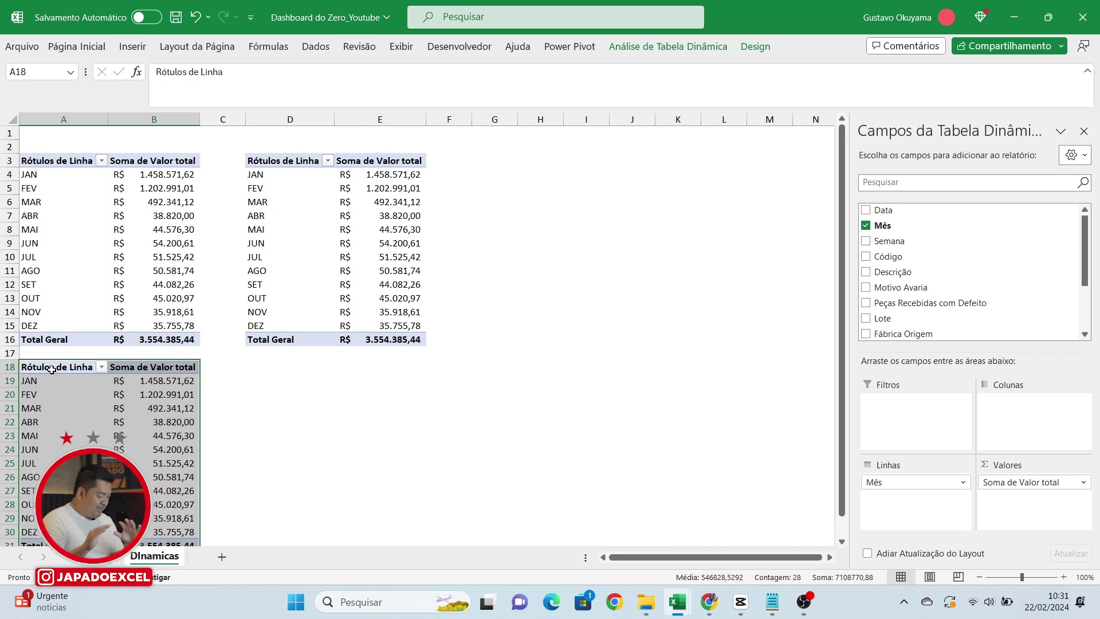
key("Delete")
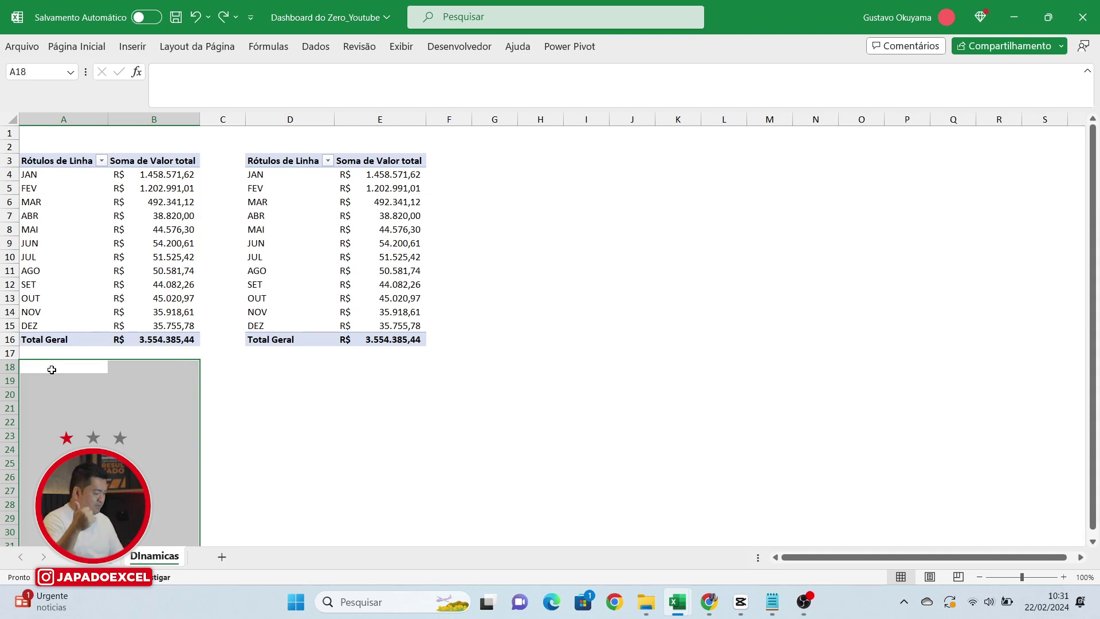
Step: Remove Mês and Soma de Valor total from the layout of the PivotTable copied to D3
left_click(282, 230)
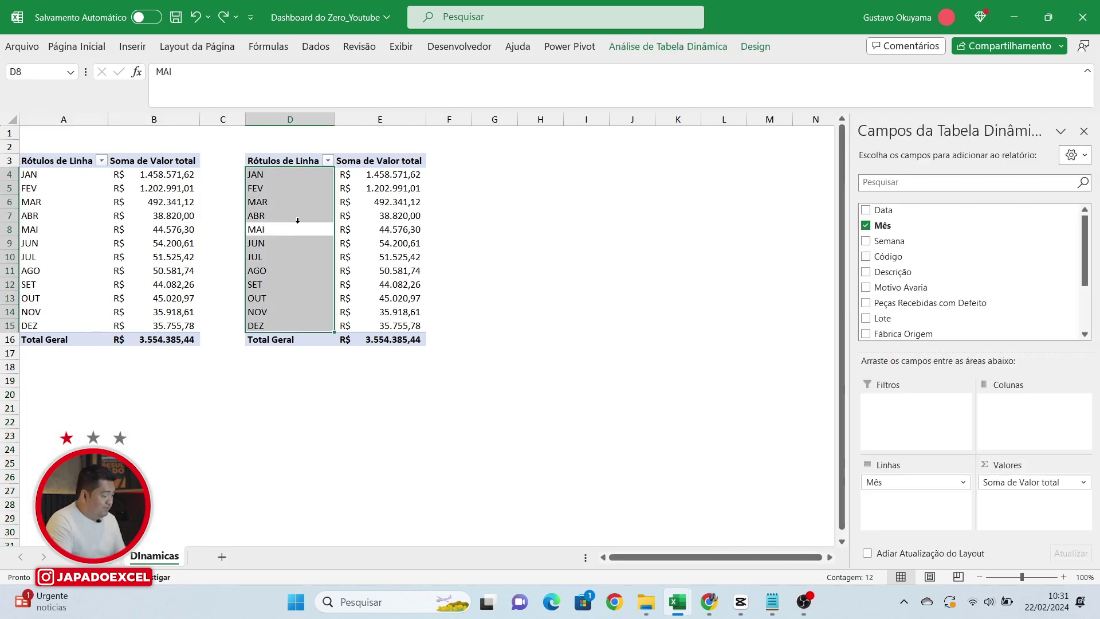
left_click(284, 231)
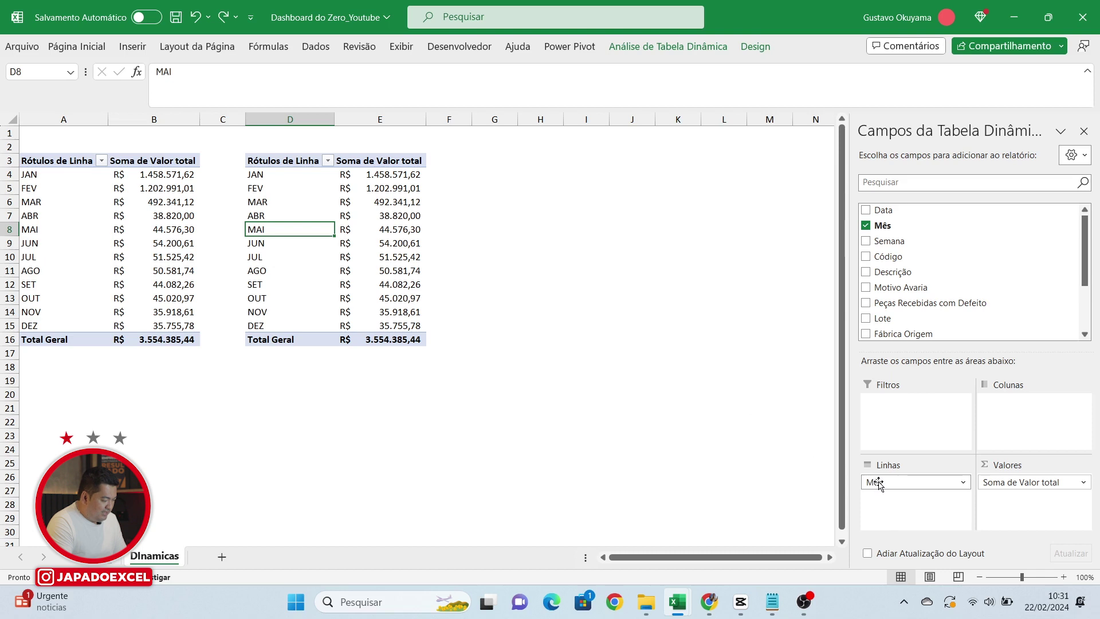
left_click(324, 218)
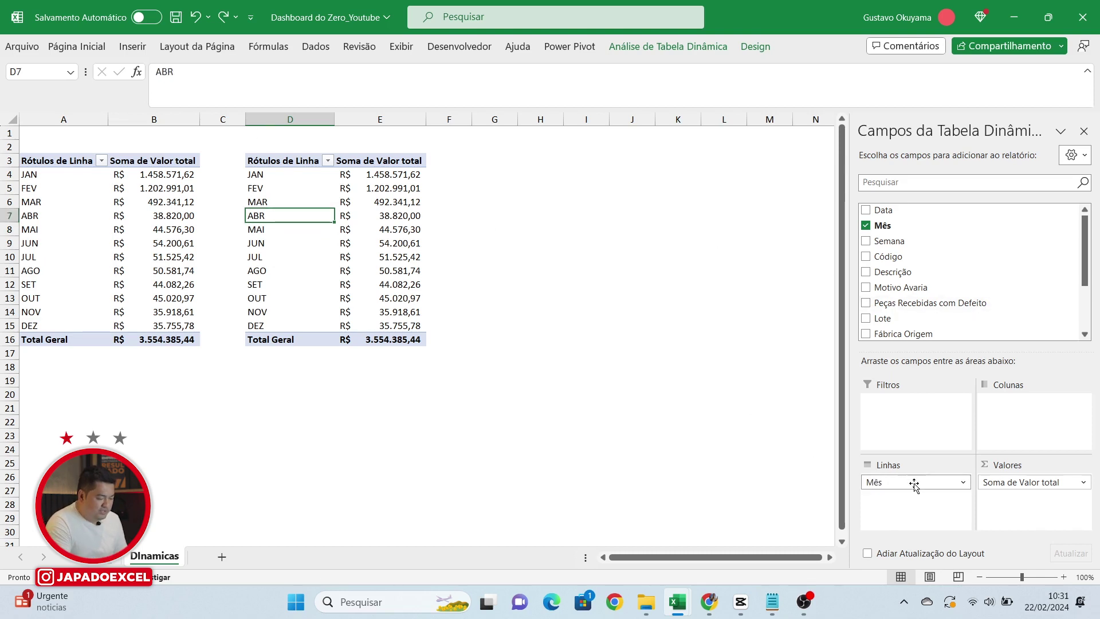
left_click_drag(915, 486, 934, 274)
left_click_drag(1006, 483, 928, 275)
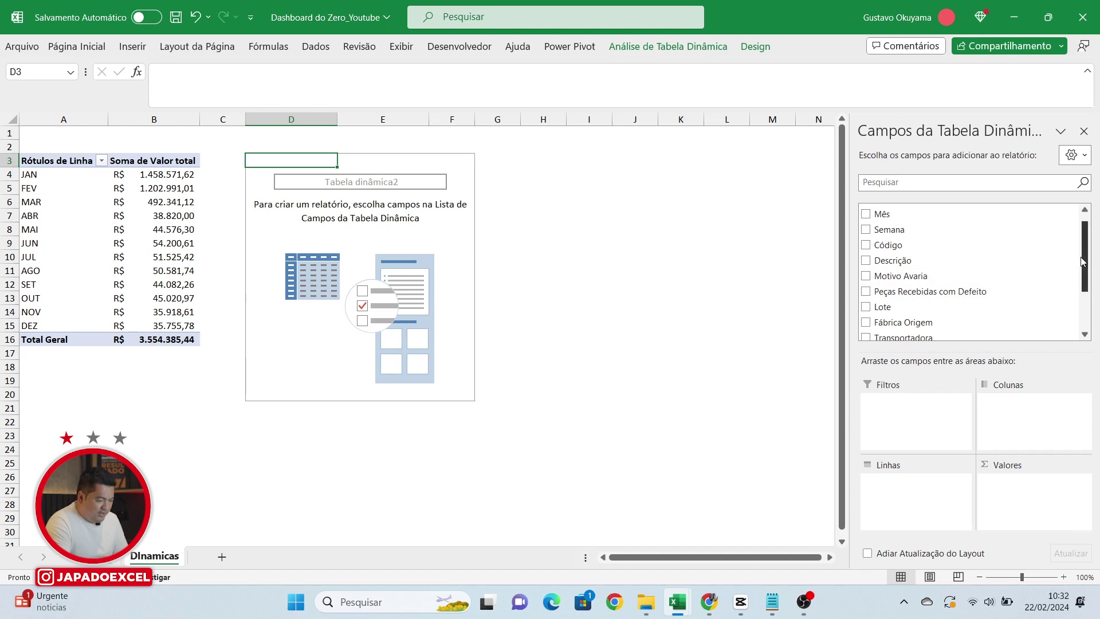
Step: Build the PivotTable at D3 with Motivo Avaria as rows and the sum of Valor total as values
left_click_drag(1082, 261, 1081, 268)
left_click_drag(926, 263, 917, 498)
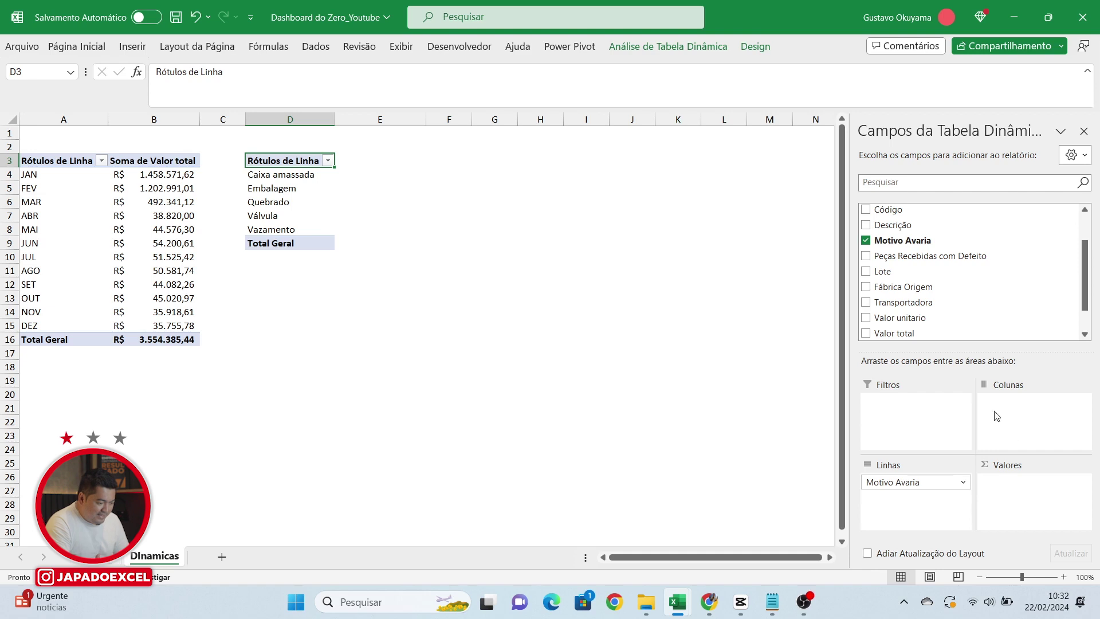
scroll(952, 331, "down", 2)
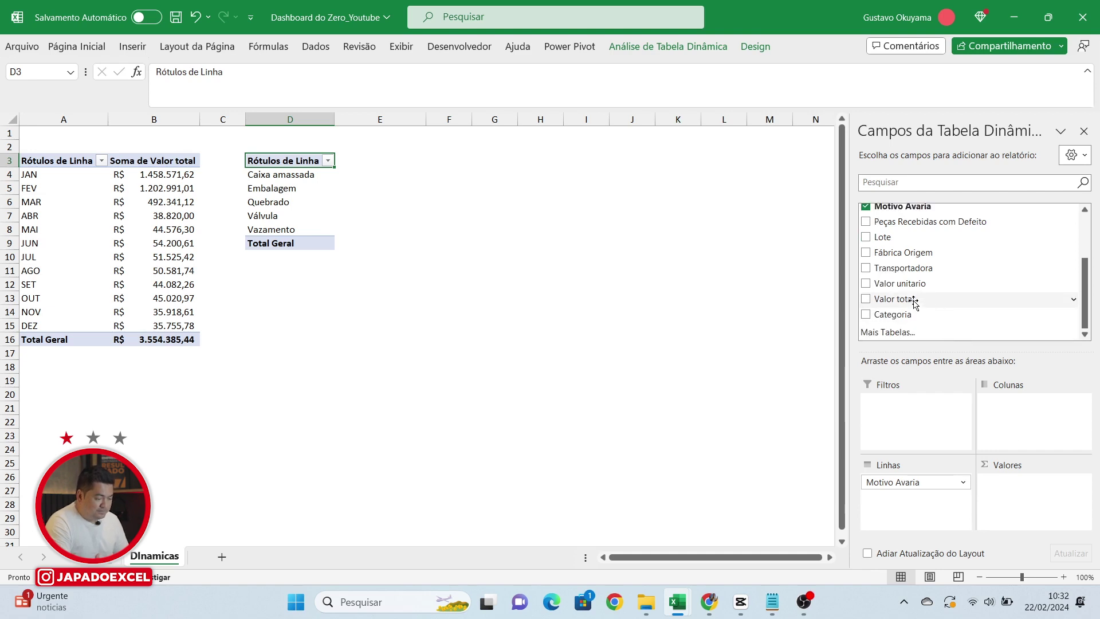
left_click_drag(915, 302, 1024, 498)
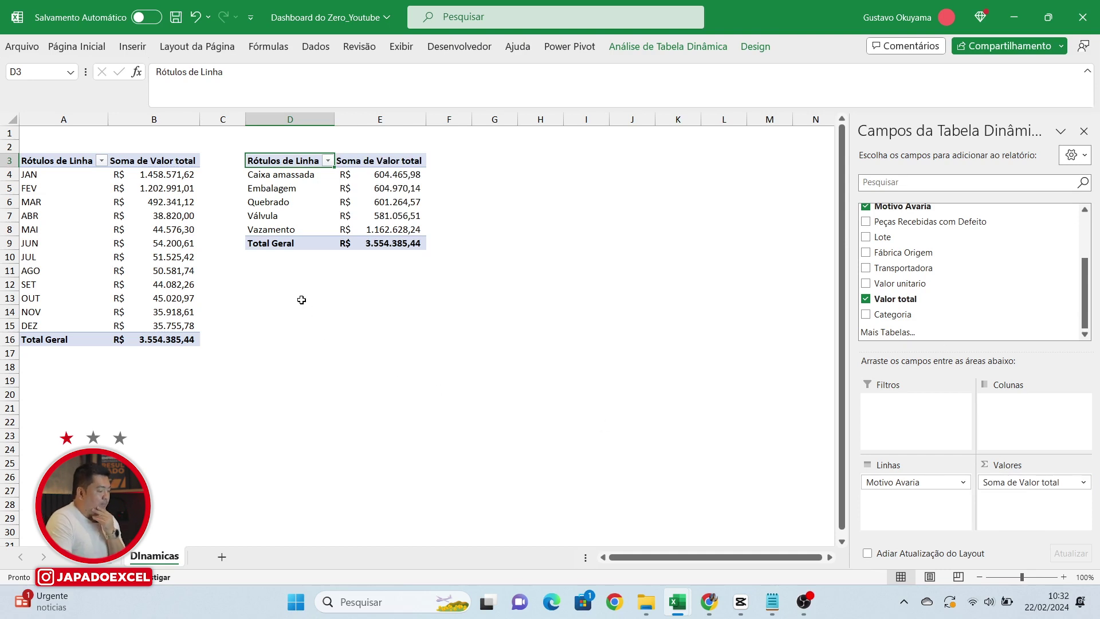
Step: Check the Total Geral of the Motivo Avaria PivotTable against the Total Geral and monthly values of the first PivotTable
left_click(403, 240)
left_click(153, 342)
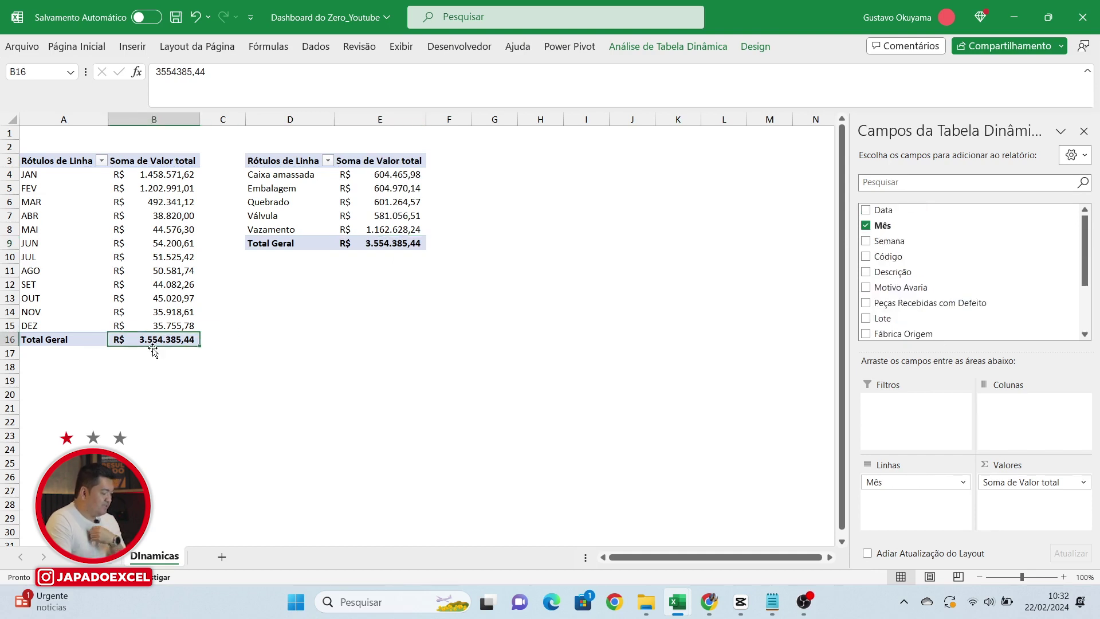
left_click(382, 242)
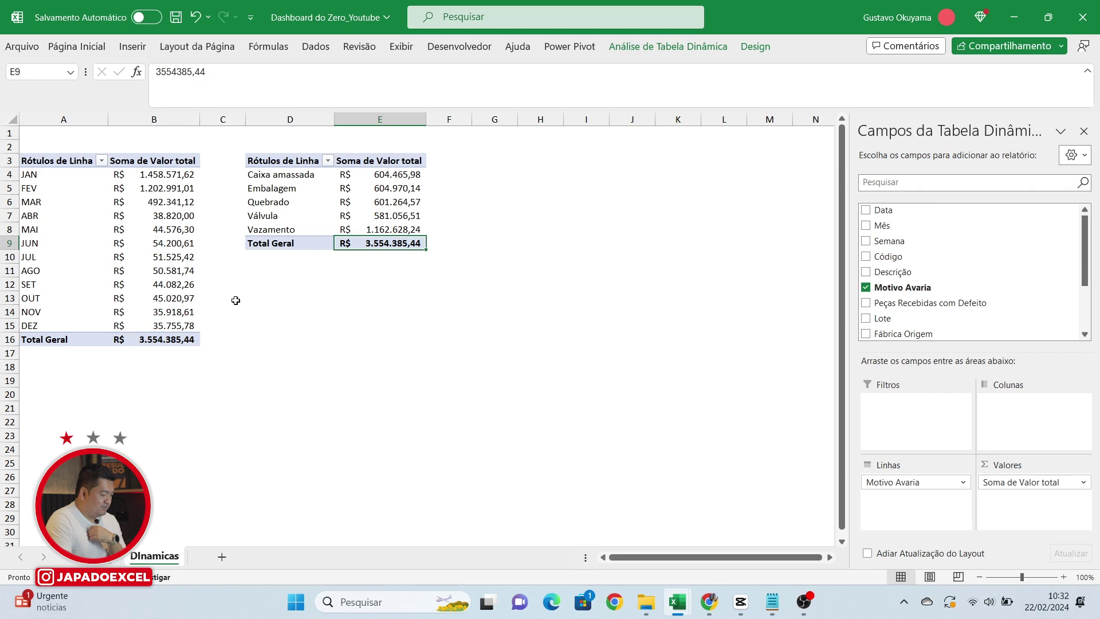
left_click(168, 338)
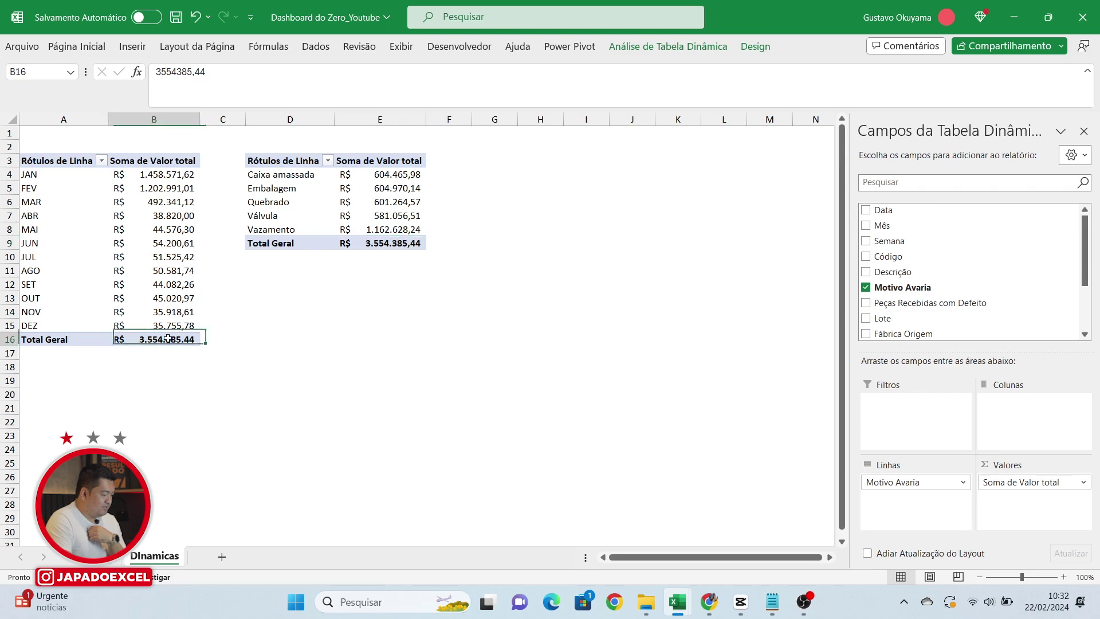
left_click(370, 250)
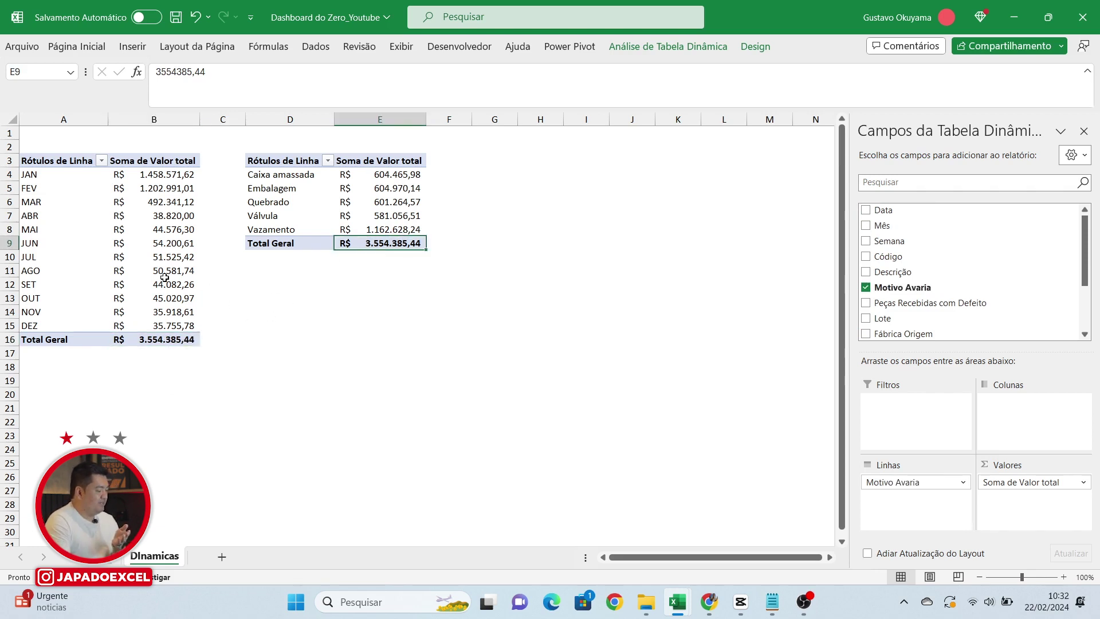
mouse_move(192, 175)
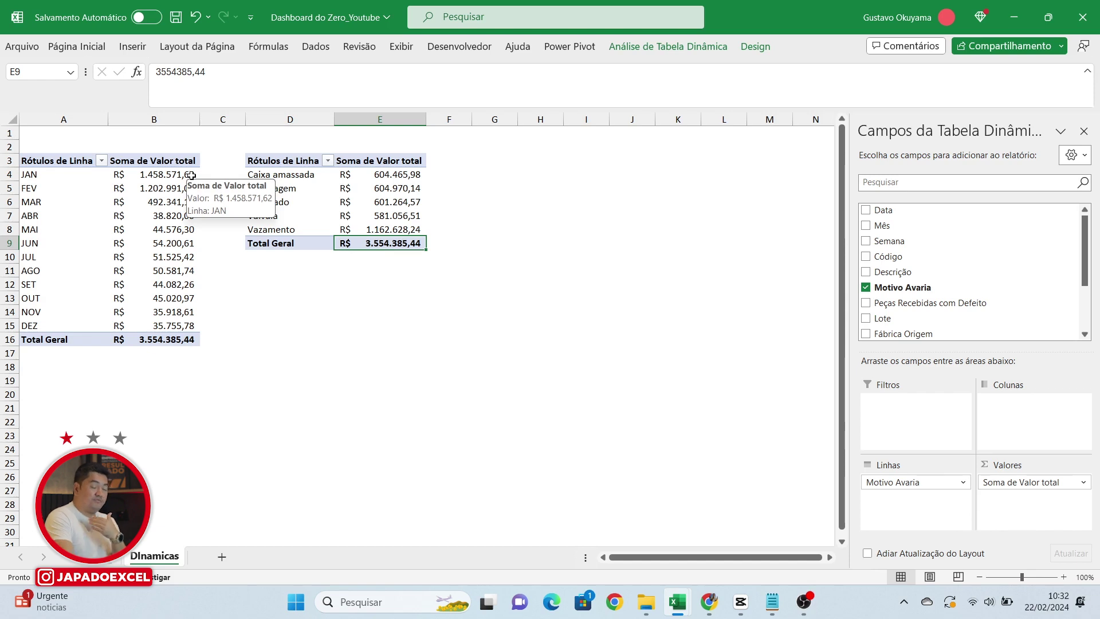
left_click_drag(192, 176, 167, 324)
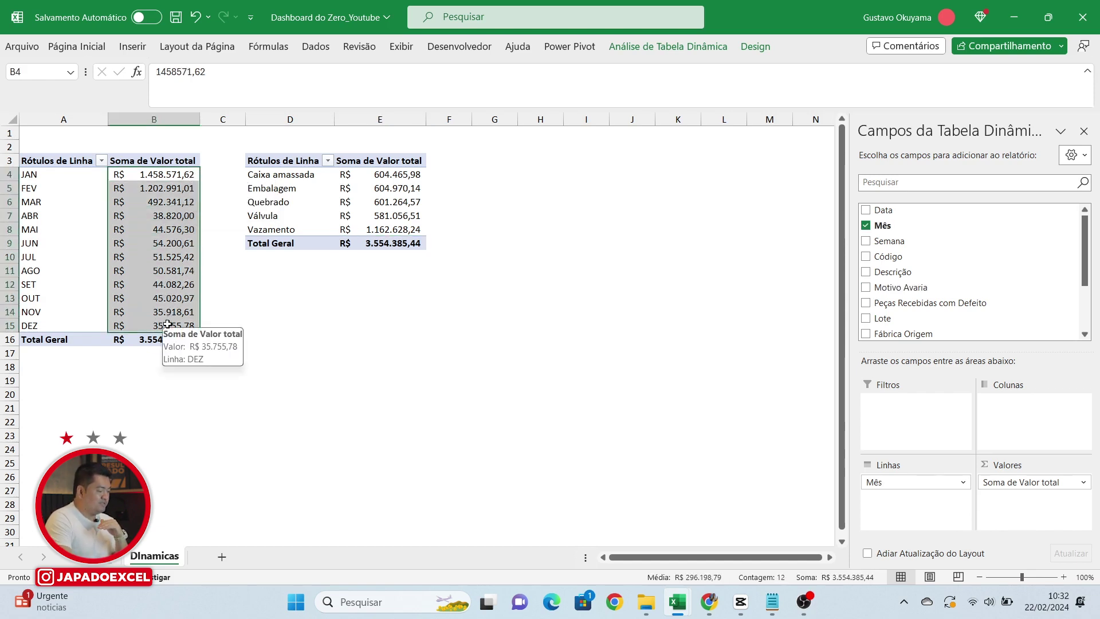
left_click(387, 245)
mouse_move(387, 244)
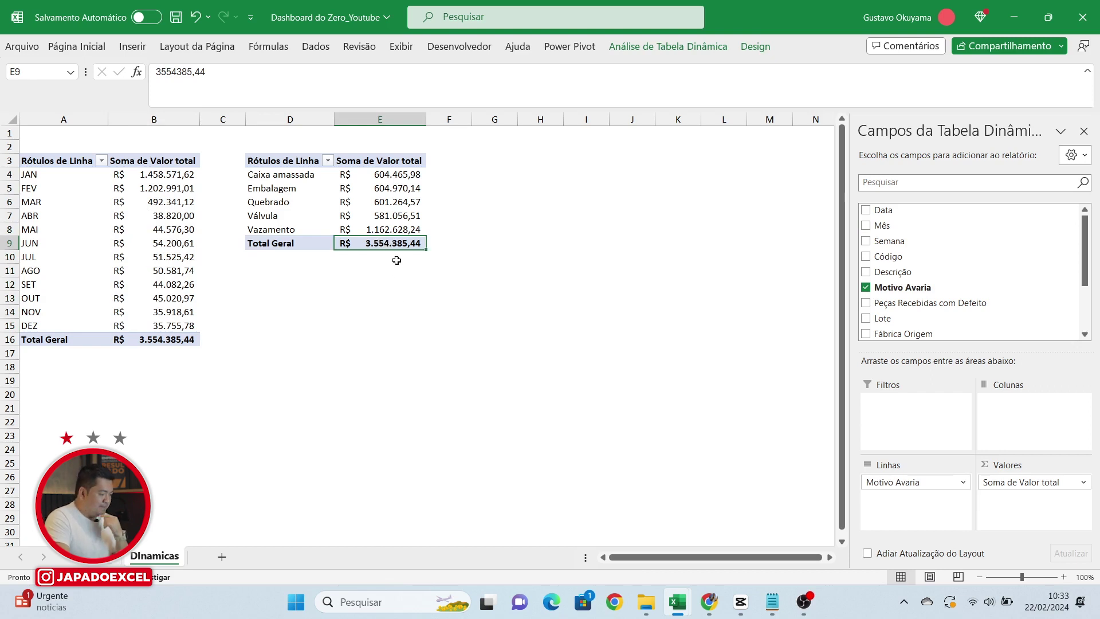
Step: Sort the Motivo Avaria PivotTable by Soma de Valor total from largest to smallest
left_click(400, 174)
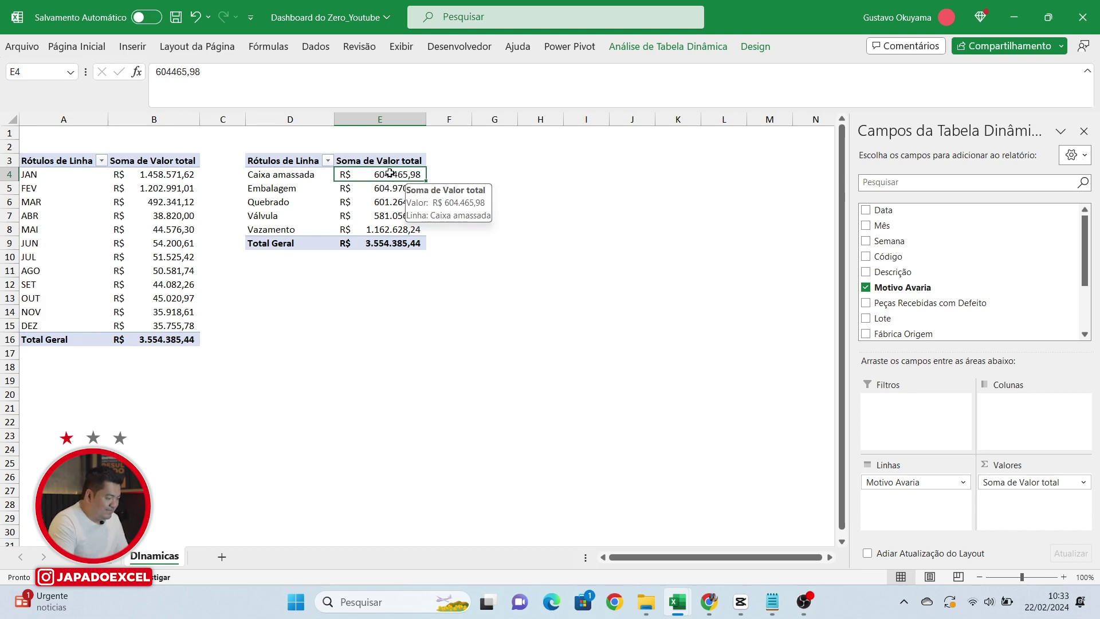
right_click(391, 173)
mouse_move(466, 297)
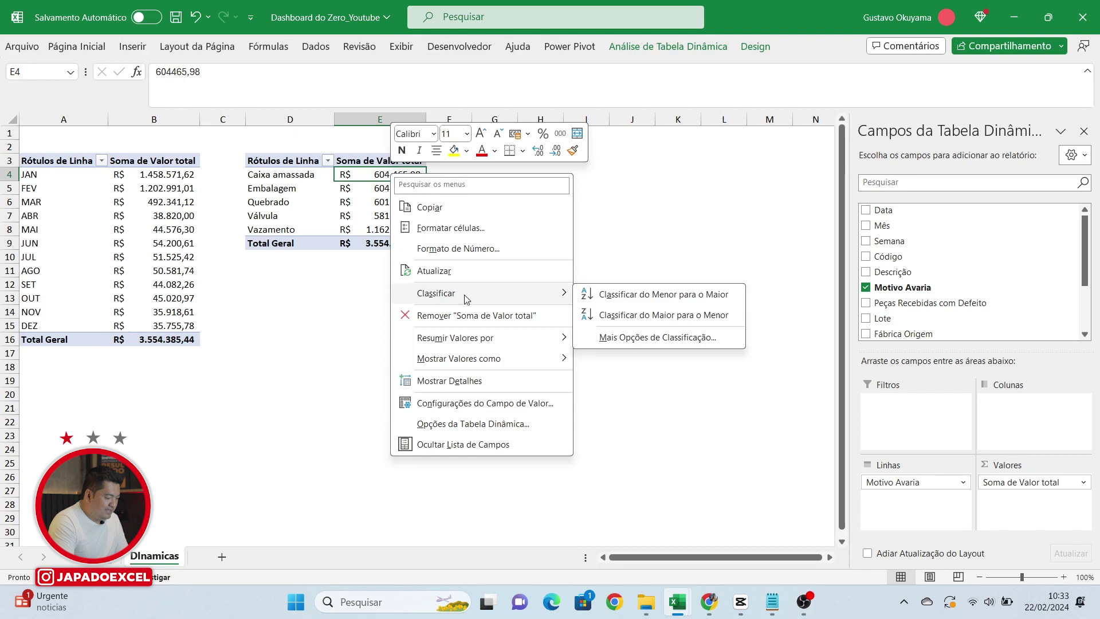
left_click(618, 312)
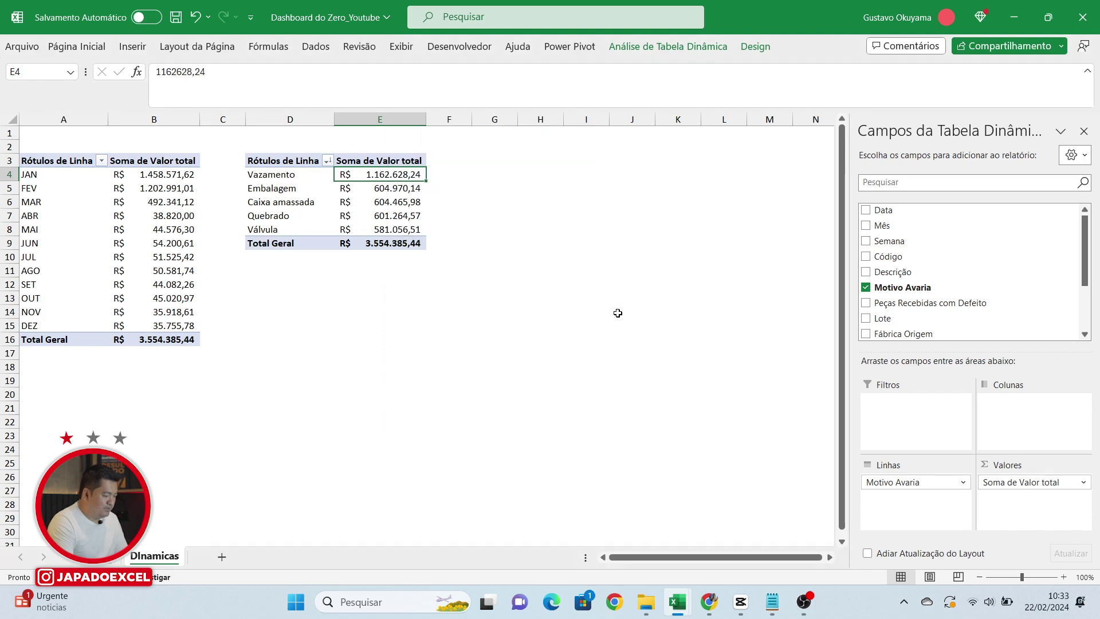
left_click(457, 286)
left_click(373, 174)
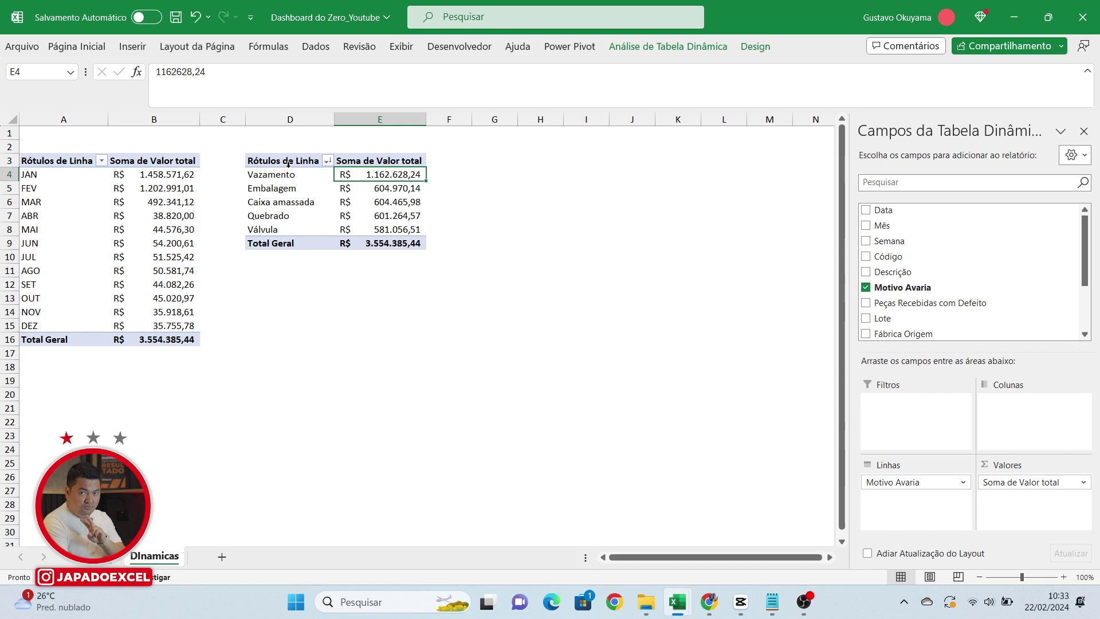
Step: Copy the whole Motivo Avaria PivotTable to cell G3
left_click_drag(288, 164, 388, 244)
key("ctrl+c")
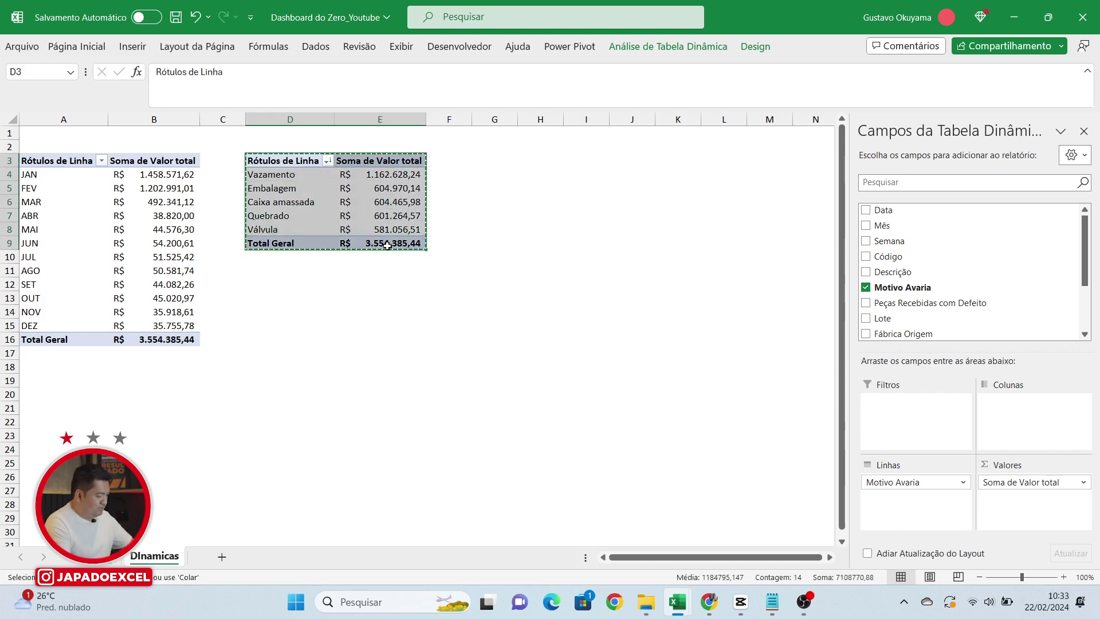
left_click(497, 156)
key("ctrl+v")
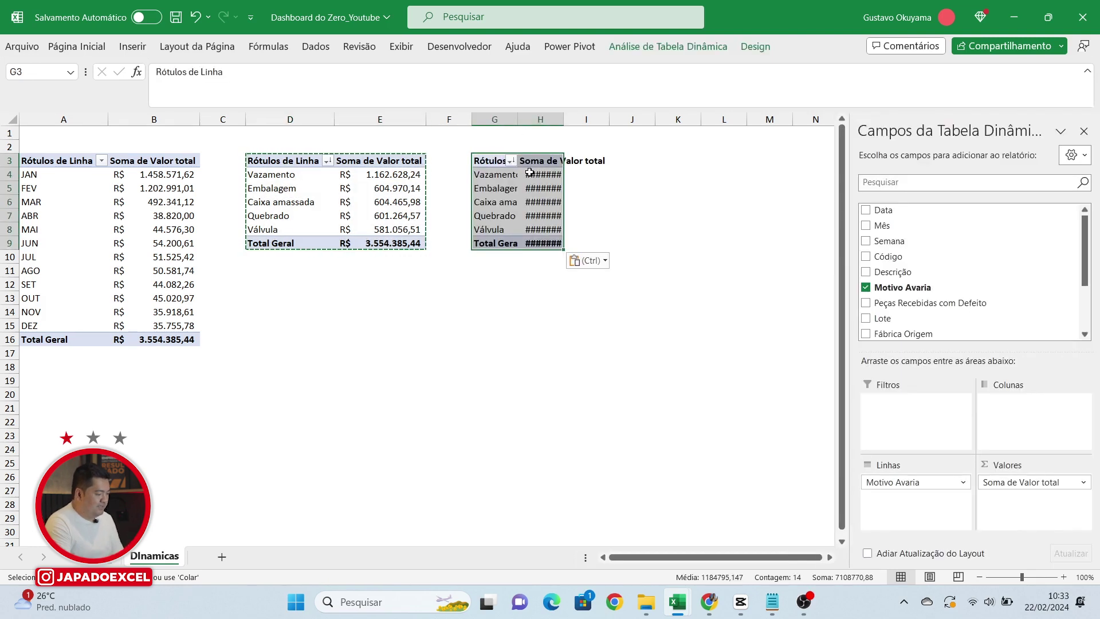
Step: Remove Motivo Avaria and Soma de Valor total from the copied PivotTable at G3
key("Escape")
left_click(517, 188)
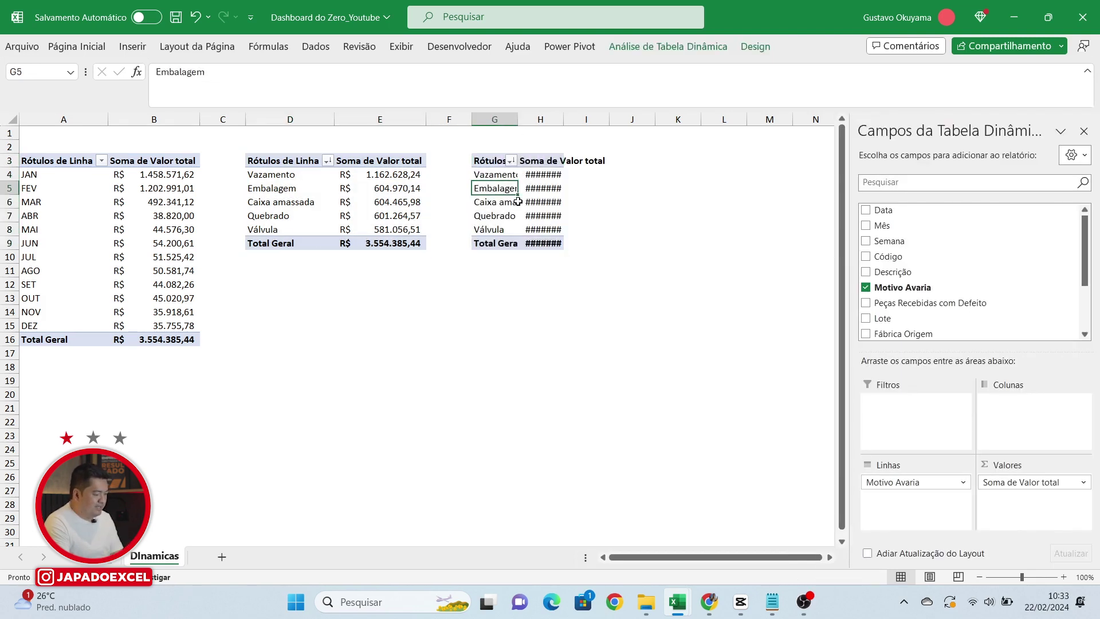
left_click_drag(933, 482, 945, 289)
left_click_drag(1006, 484, 934, 289)
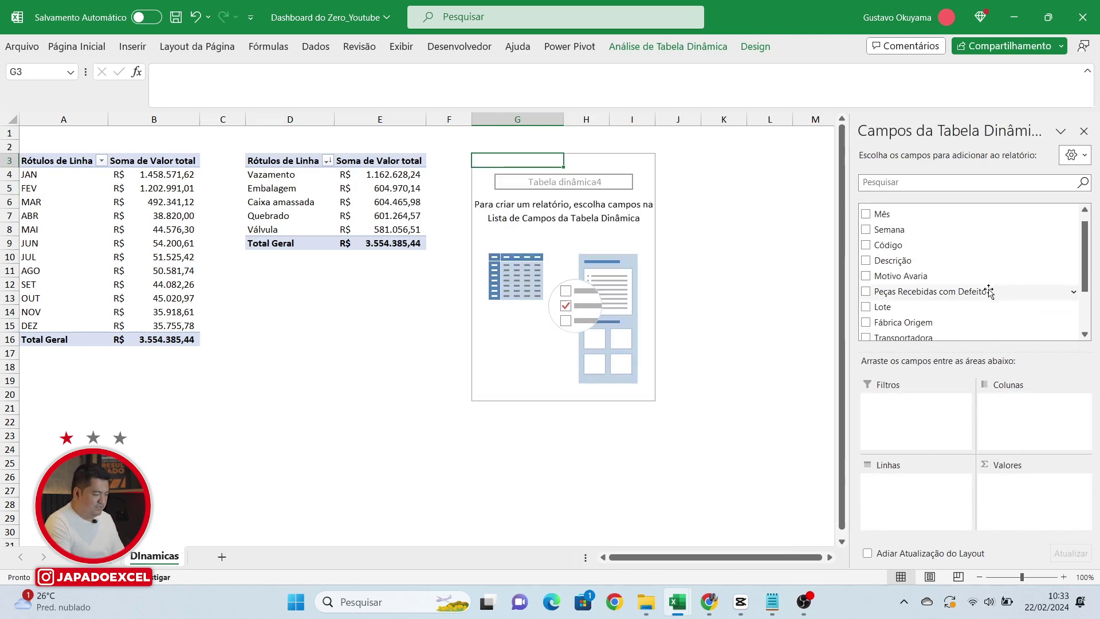
Step: Build the PivotTable at G3 with Fábrica Origem as rows and the sum of Valor total as values, and check its Total Geral
scroll(819, 565, "right", 2)
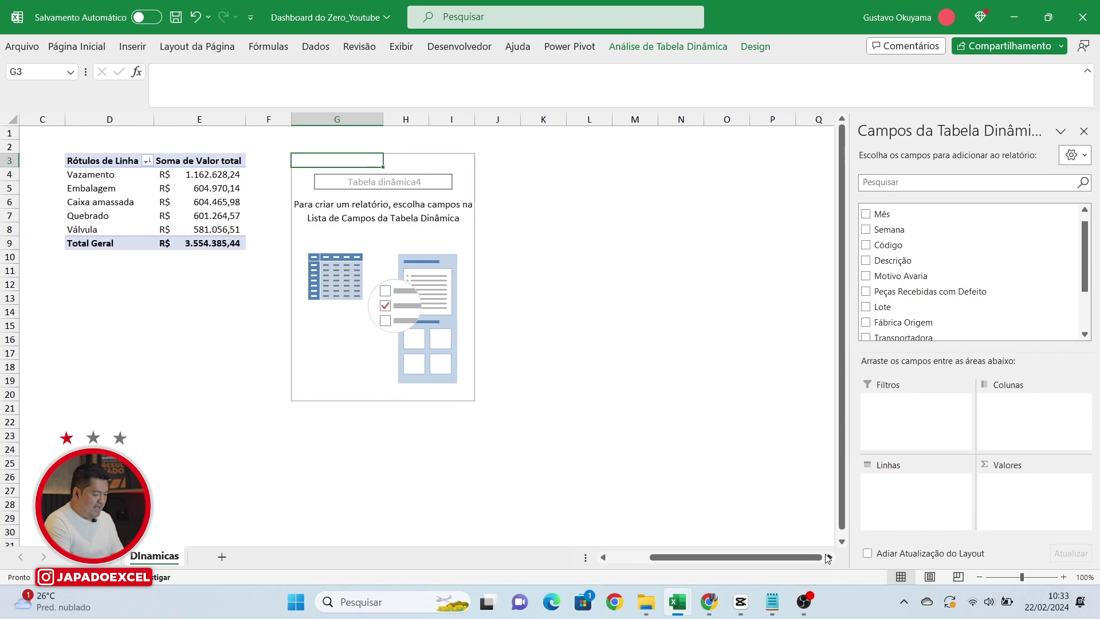
scroll(928, 292, "down", 1)
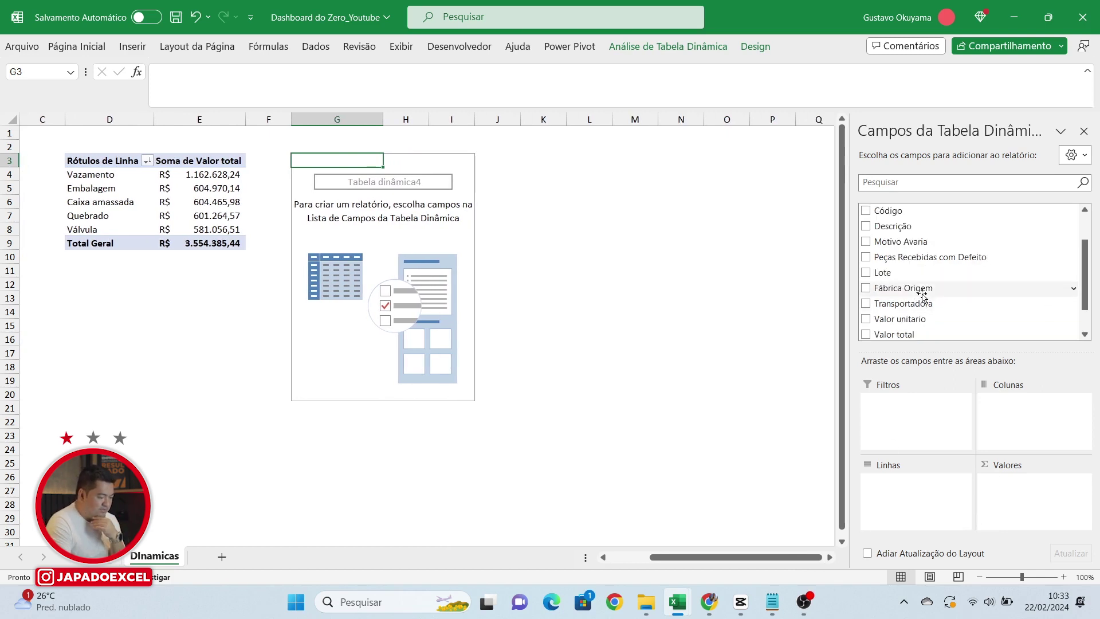
left_click_drag(925, 292, 920, 492)
scroll(946, 295, "down", 1)
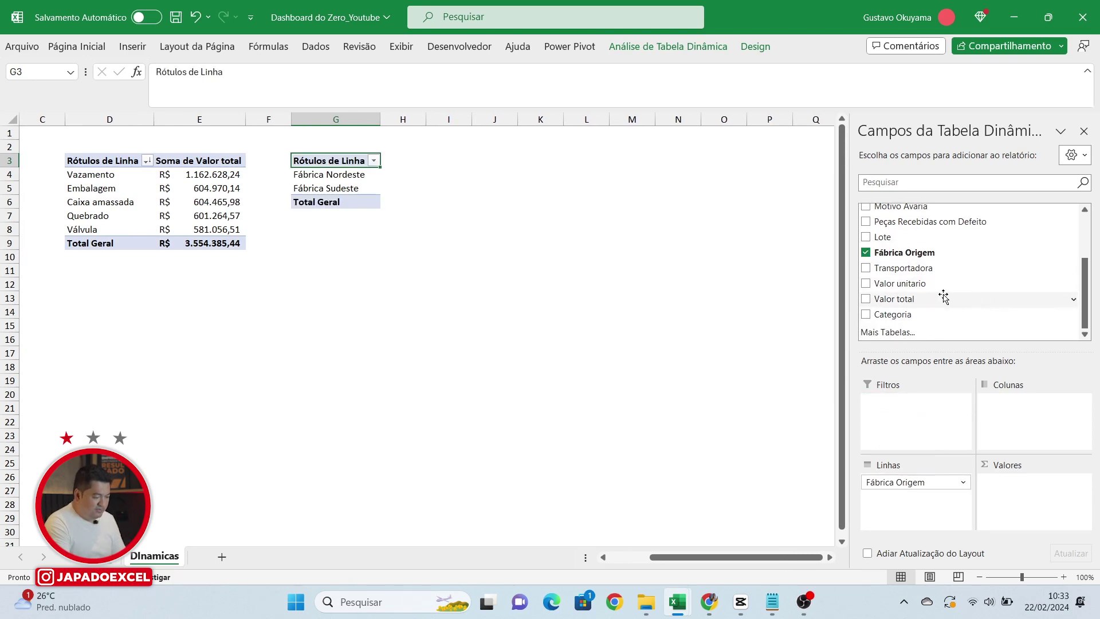
left_click_drag(947, 296, 1011, 504)
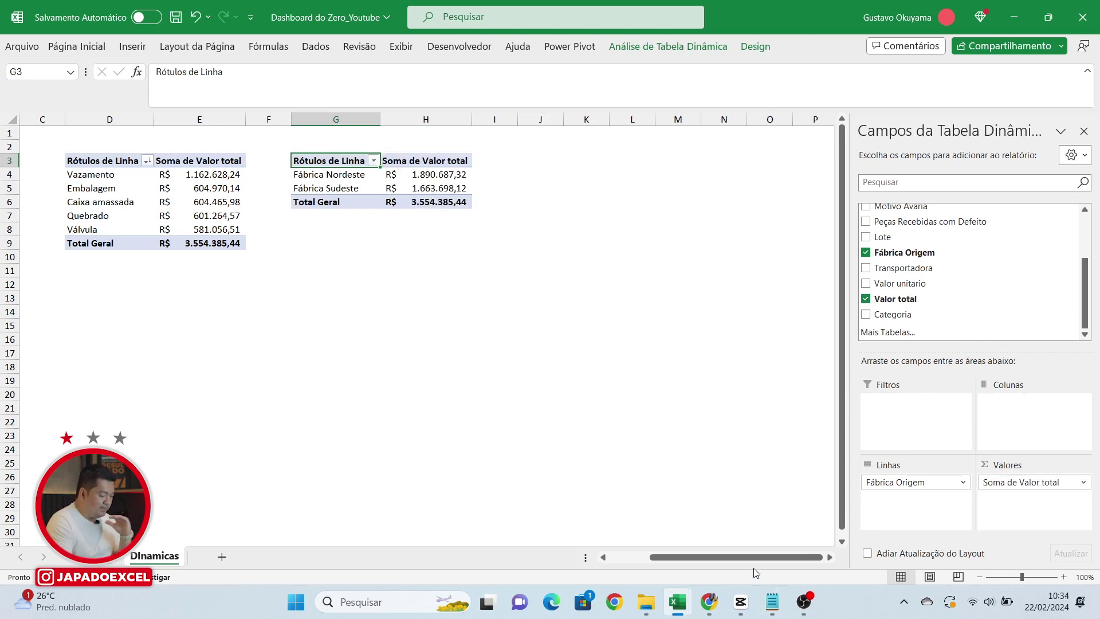
left_click_drag(747, 556, 719, 555)
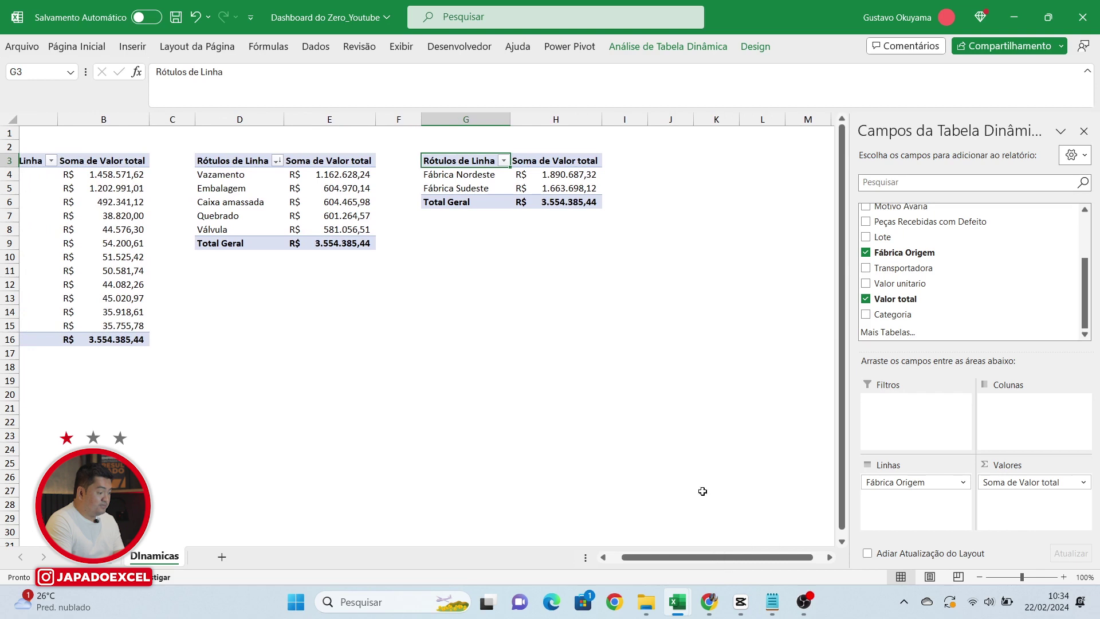
left_click(572, 201)
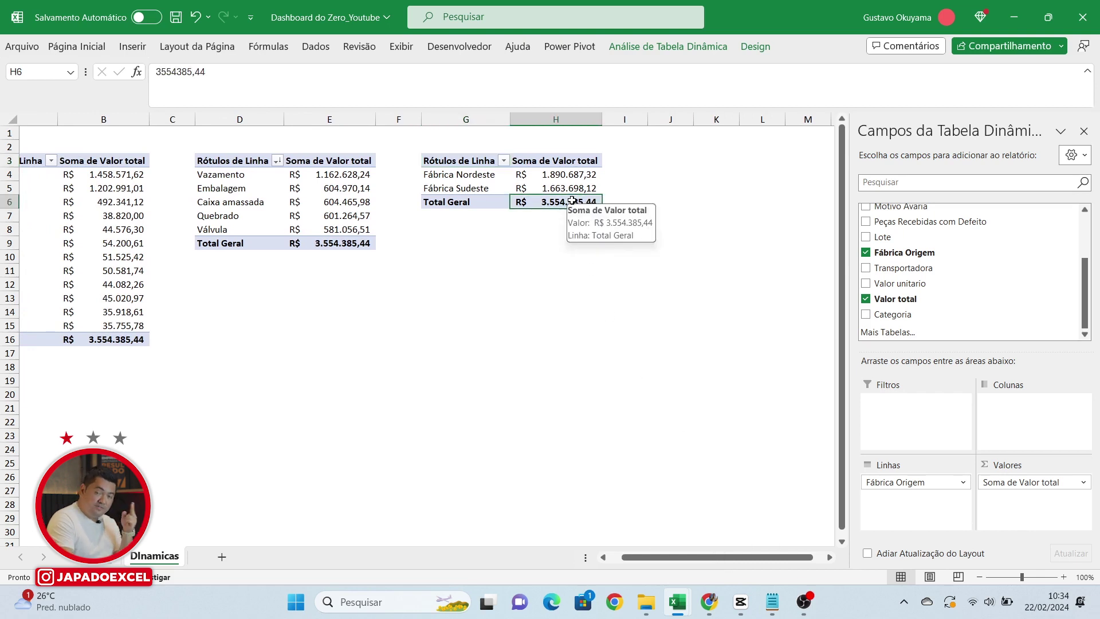
Step: Copy the whole Fábrica Origem PivotTable to cell J3
left_click(444, 161)
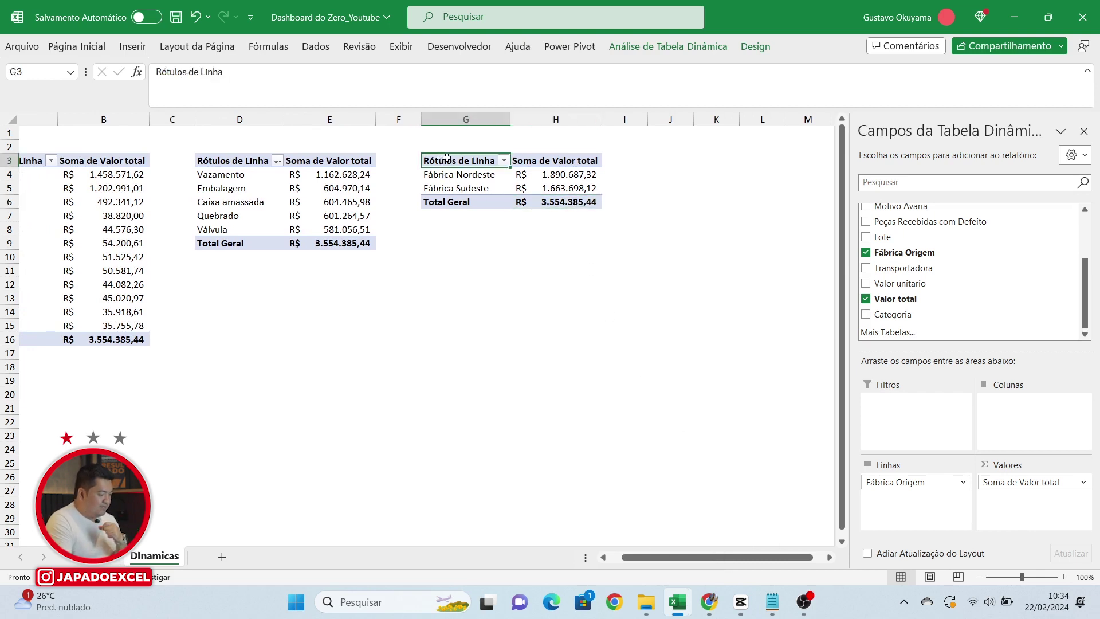
left_click_drag(474, 165, 543, 199)
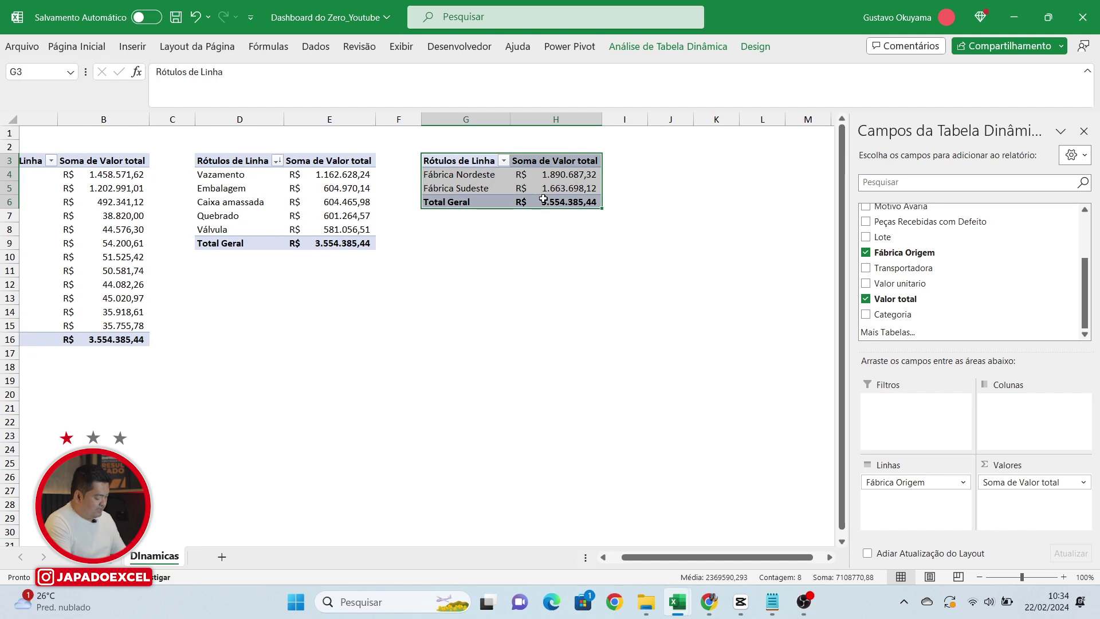
key("ctrl+c")
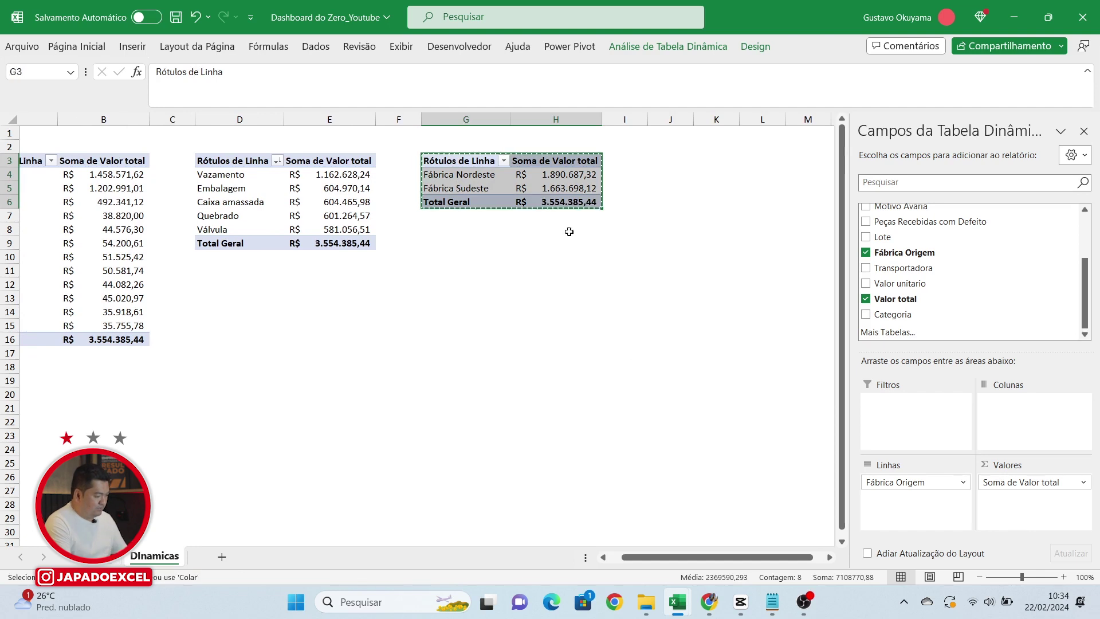
left_click(672, 159)
key("ctrl+v")
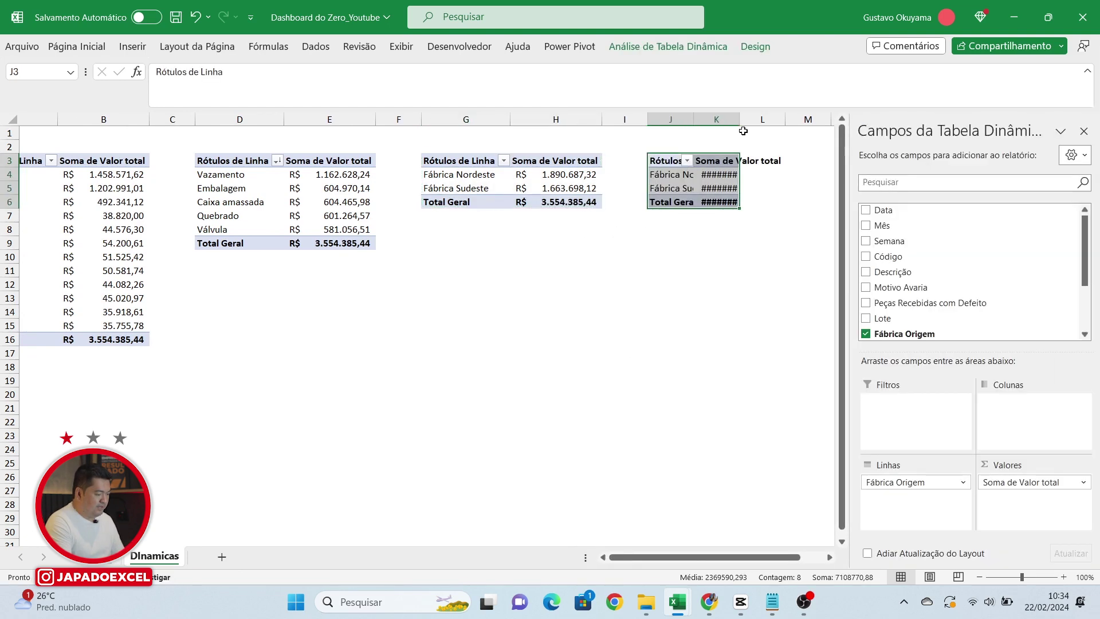
Step: Remove Fábrica Origem and Soma de Valor total from the copied PivotTable at J3
left_click(715, 187)
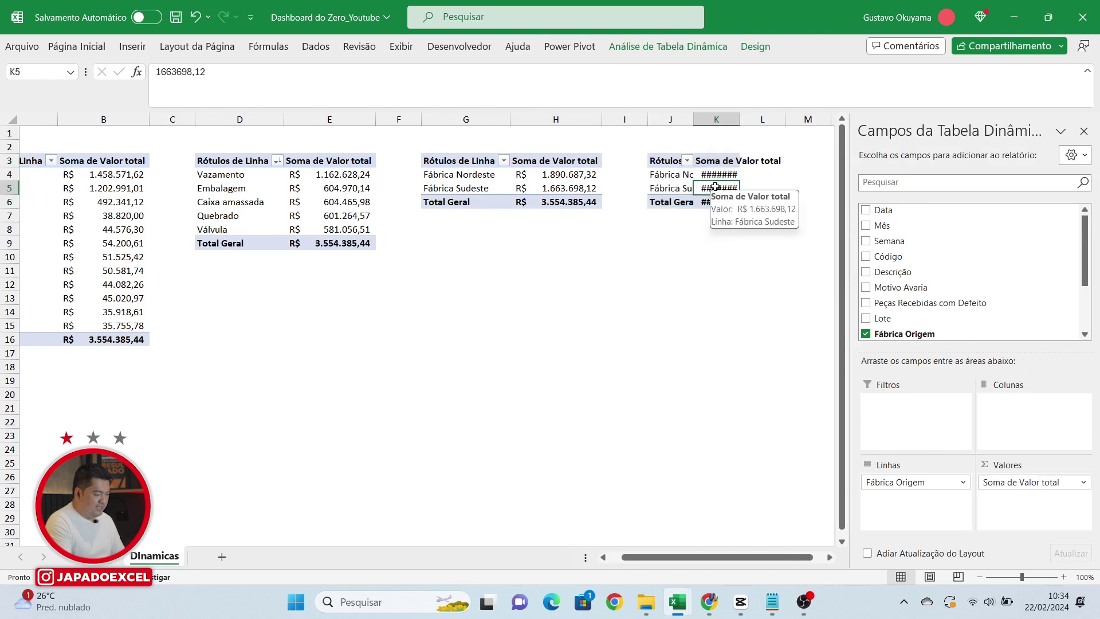
left_click_drag(888, 480, 908, 287)
left_click_drag(1002, 481, 919, 281)
Step: Build the PivotTable at J3 with Descrição as rows and the sum of Valor total as values
left_click_drag(773, 556, 784, 557)
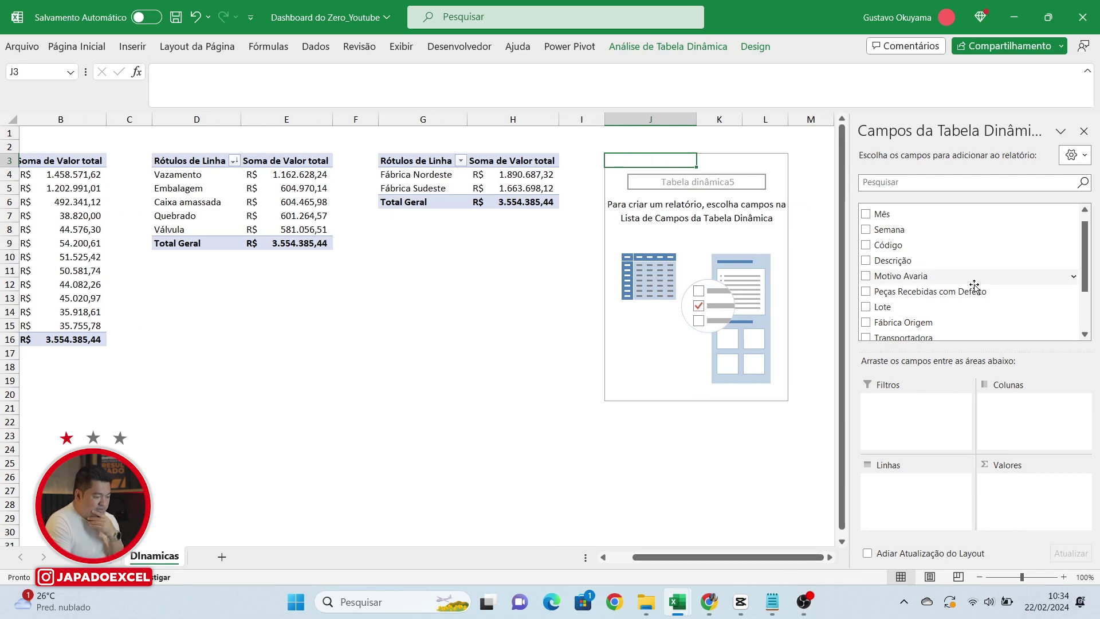
scroll(974, 285, "down", 2)
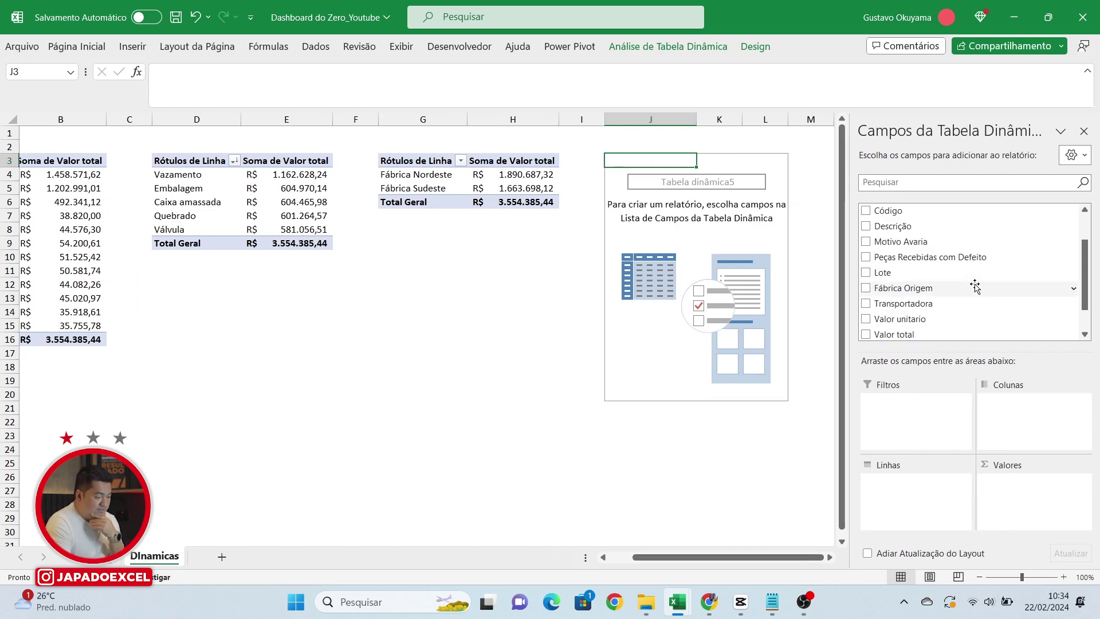
scroll(974, 286, "down", 2)
scroll(974, 287, "up", 2)
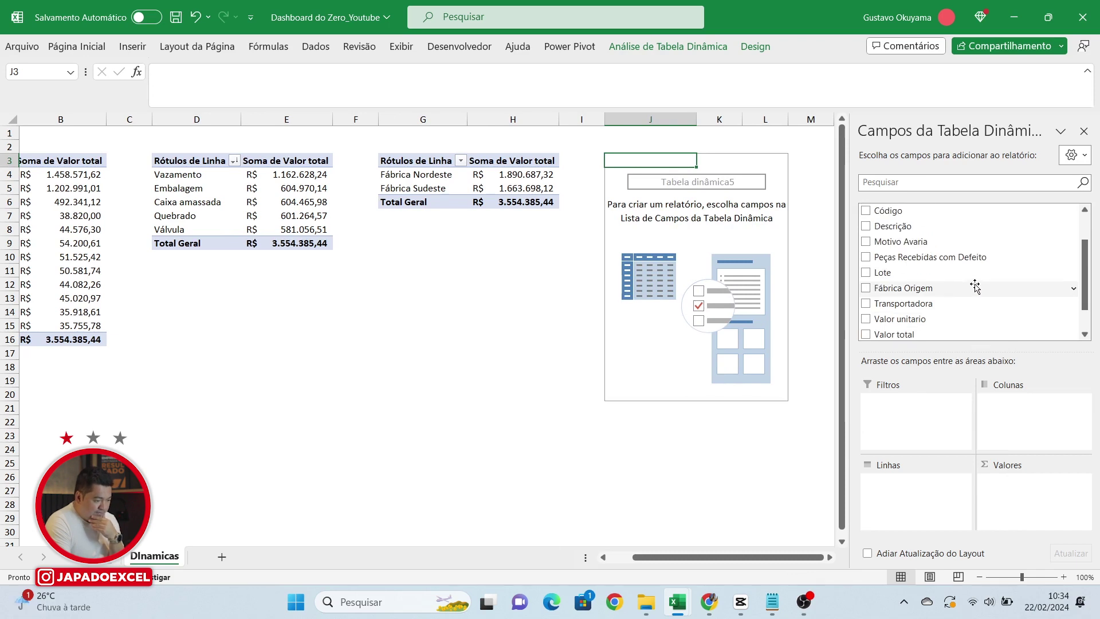
left_click_drag(909, 226, 900, 498)
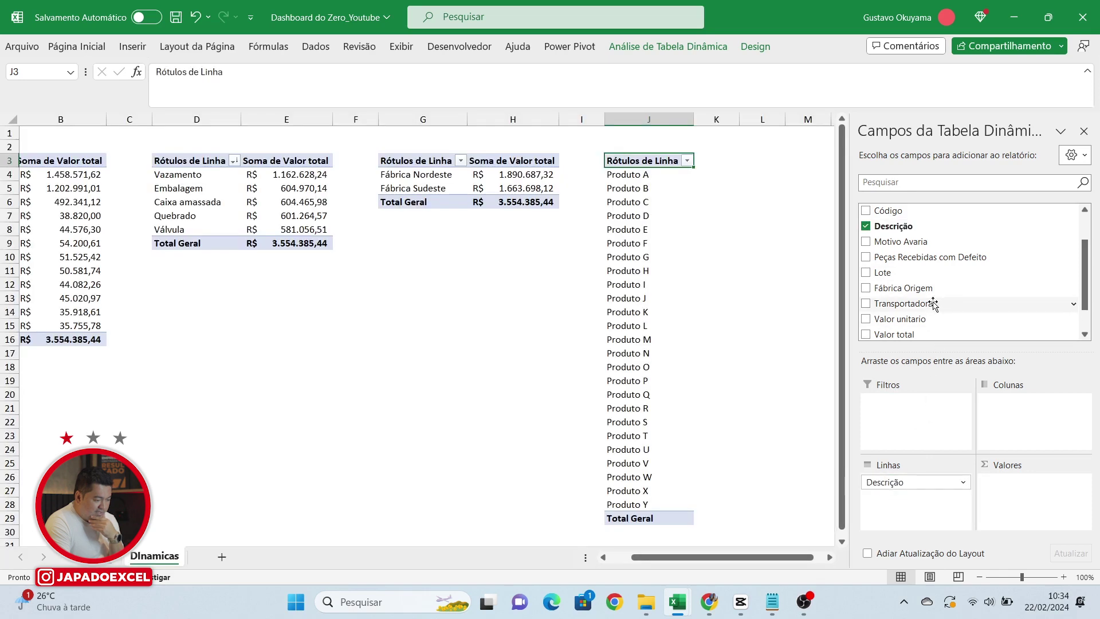
scroll(933, 304, "down", 2)
left_click_drag(933, 300, 1007, 504)
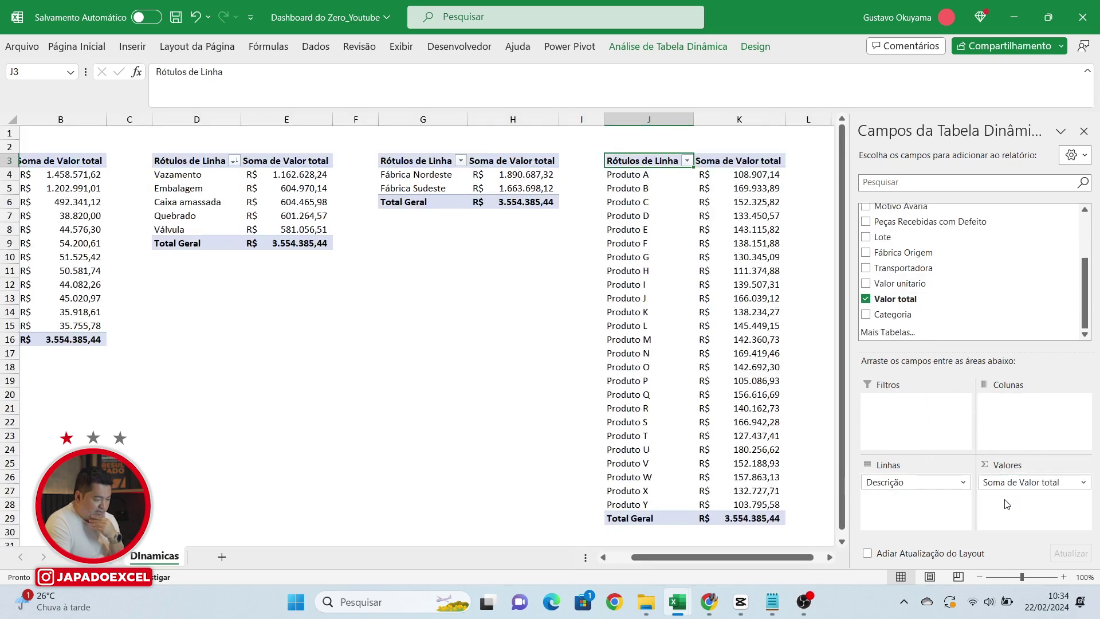
Step: Sort the Descrição PivotTable by Soma de Valor total from largest to smallest
left_click_drag(731, 555, 742, 561)
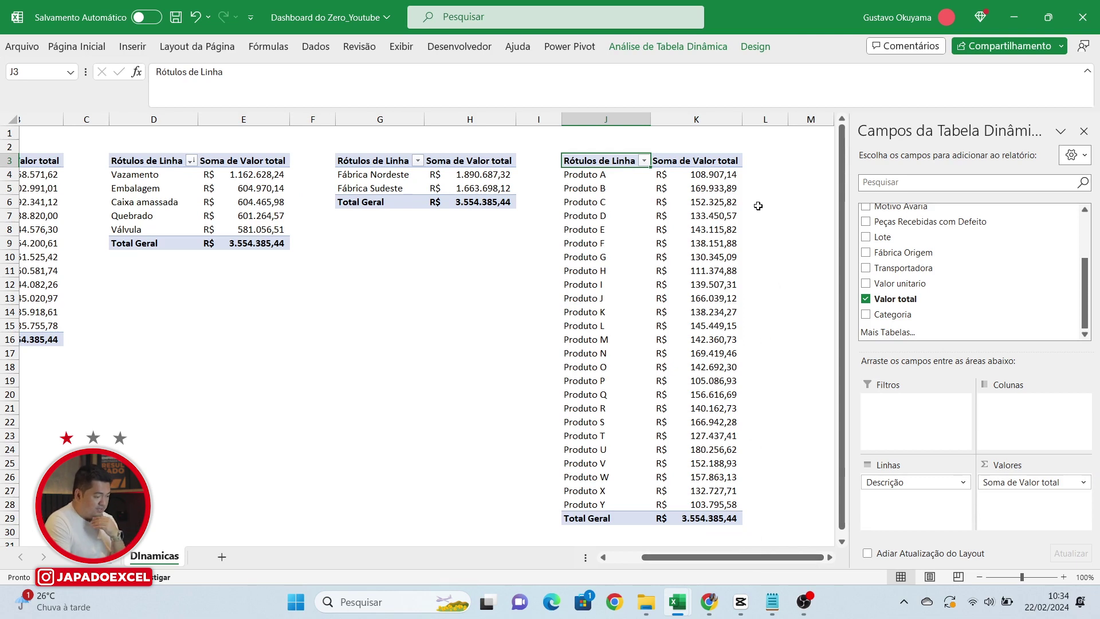
left_click(716, 174)
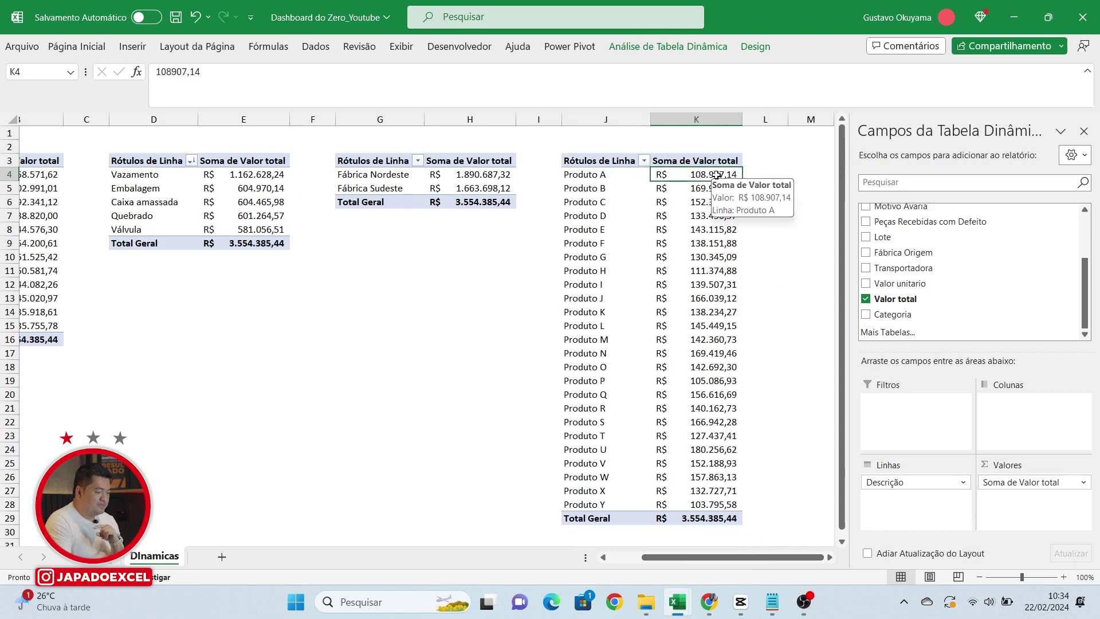
right_click(717, 175)
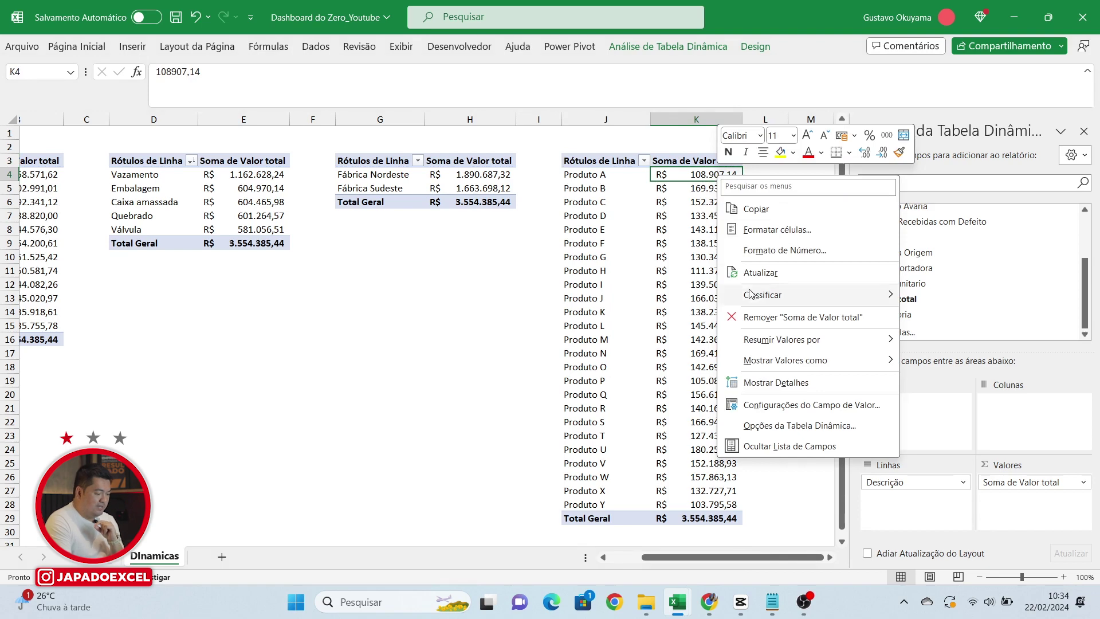
mouse_move(777, 293)
left_click(975, 317)
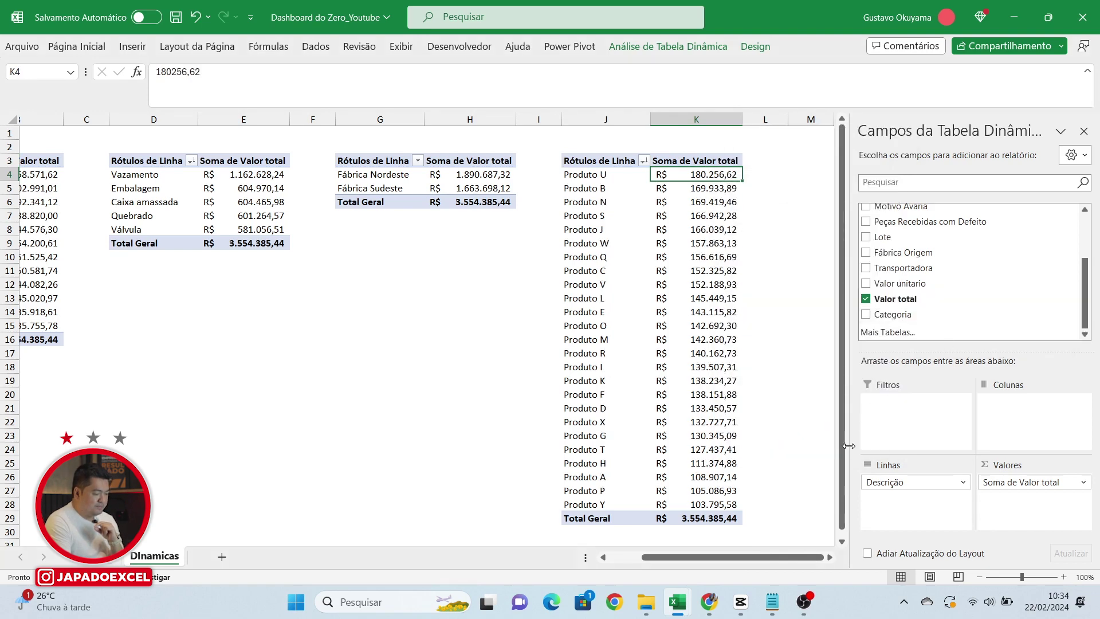
left_click(796, 449)
left_click_drag(826, 566, 782, 559)
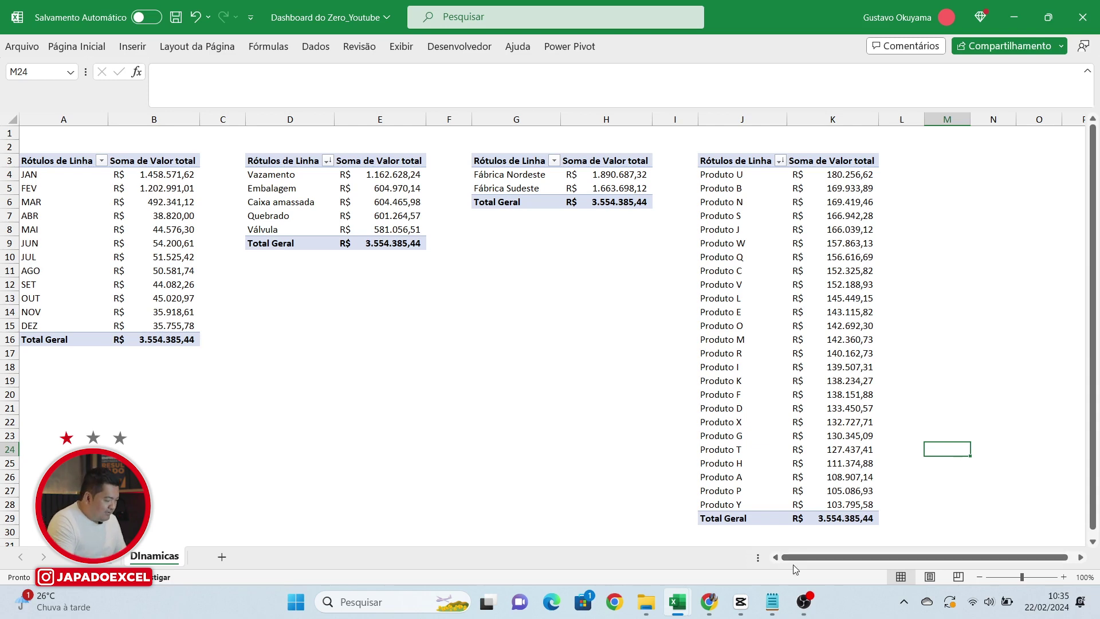
left_click_drag(809, 556, 787, 553)
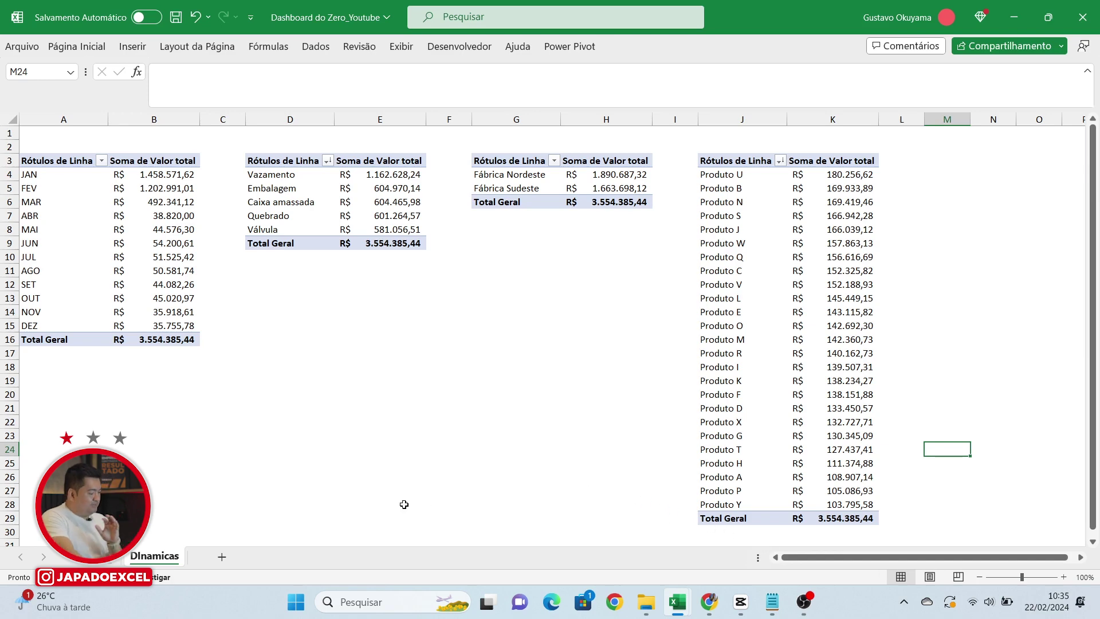
left_click(105, 564)
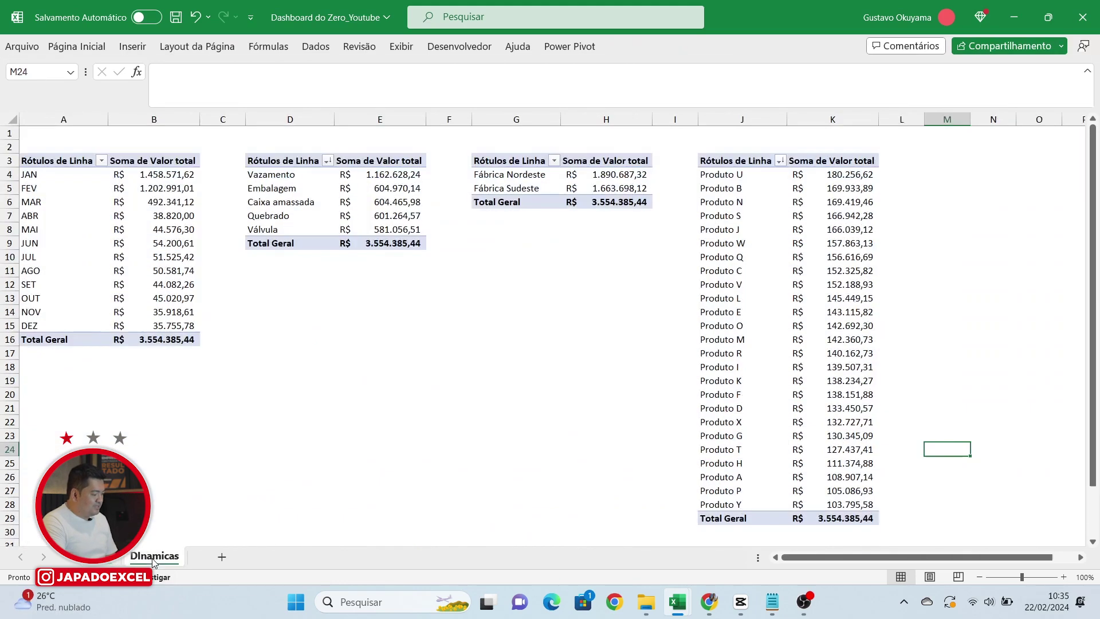
left_click(155, 557)
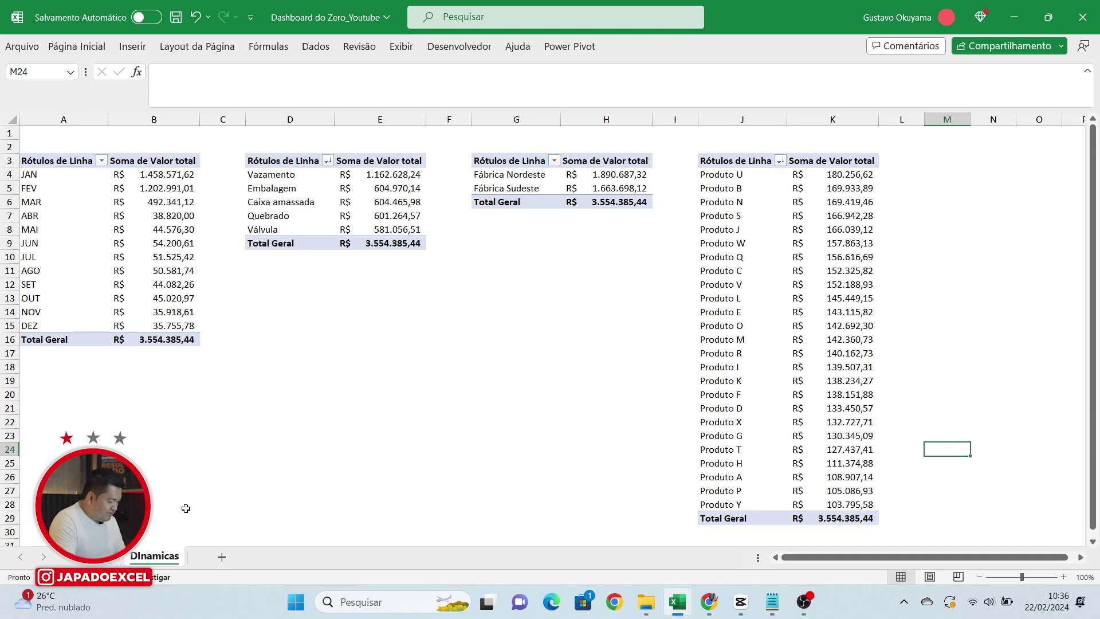
Step: Add a new worksheet after DInamicas and name it Dashboard
left_click(221, 557)
double_click(221, 558)
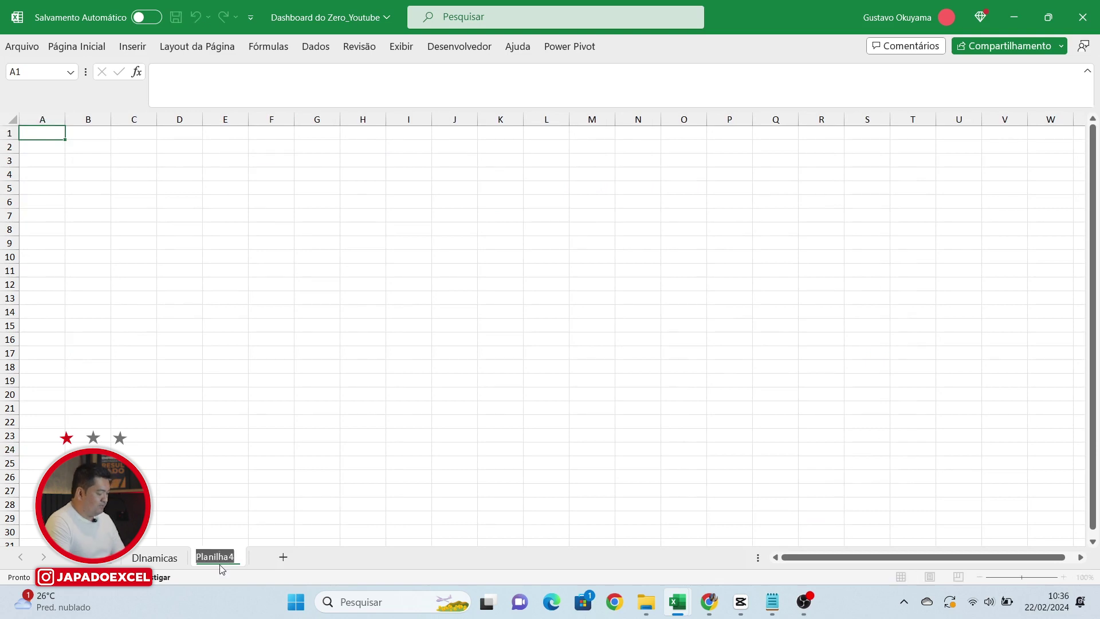
type("Dashboard")
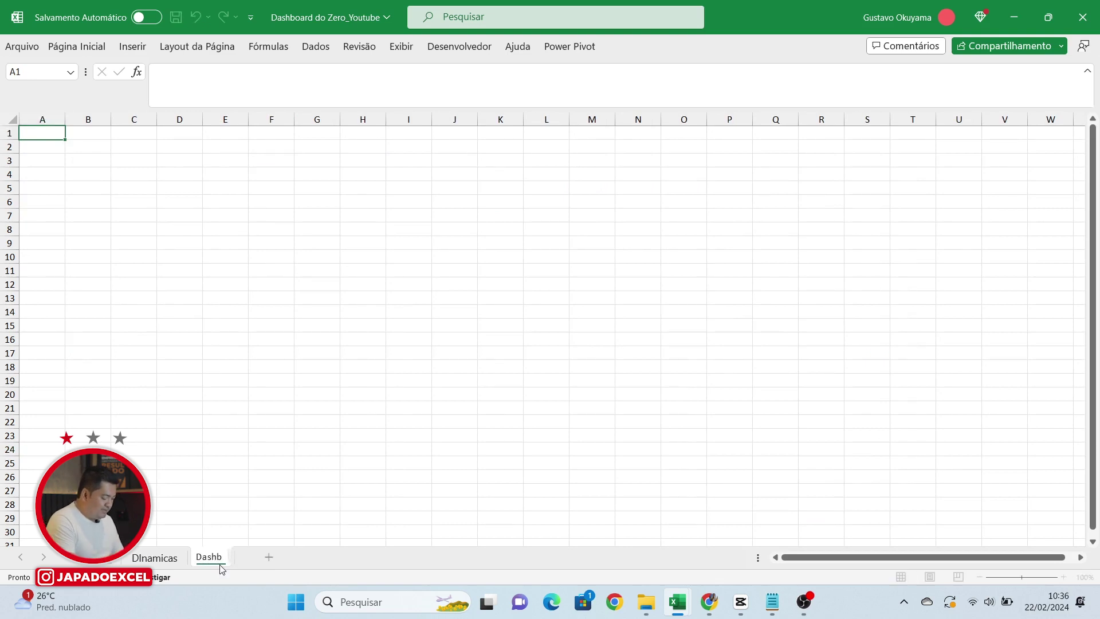
key("Return")
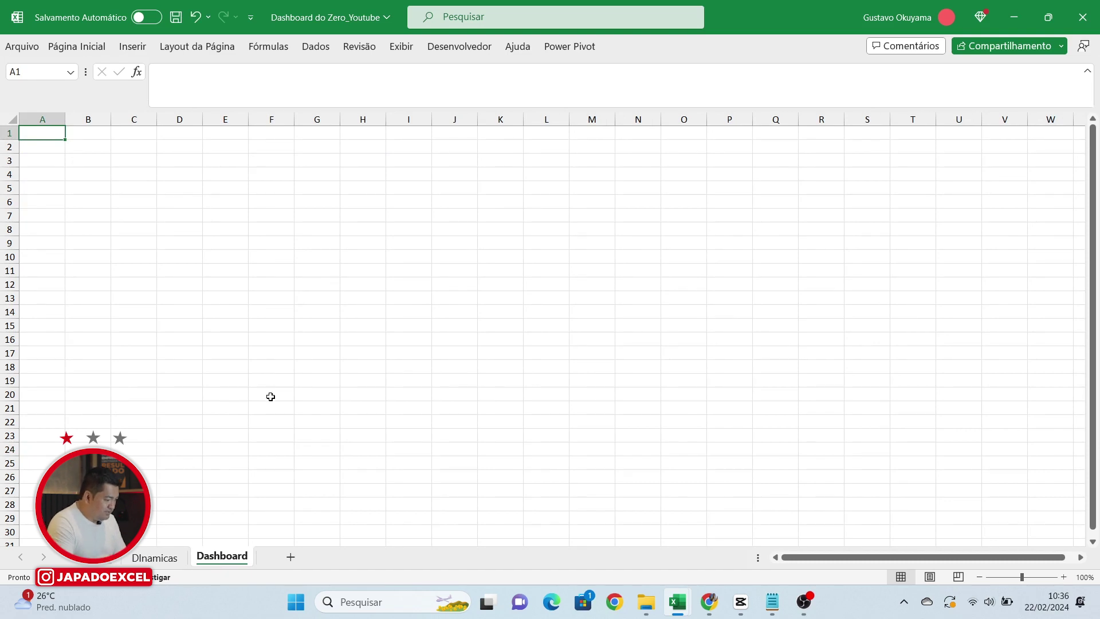
Step: Hide the gridlines on the Dashboard sheet
left_click(263, 272)
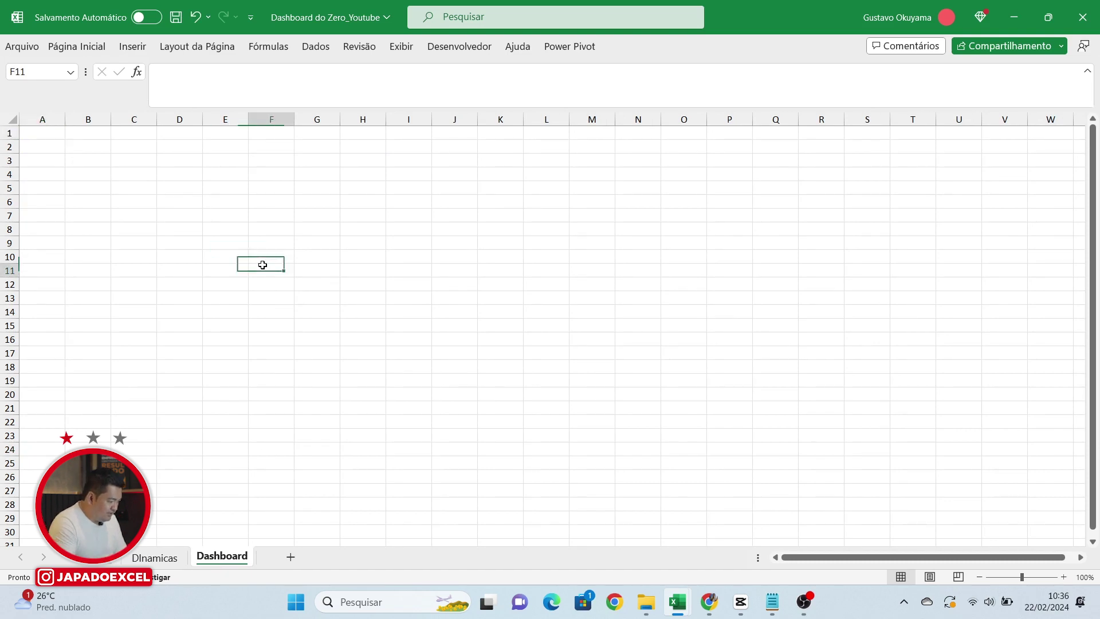
left_click(406, 55)
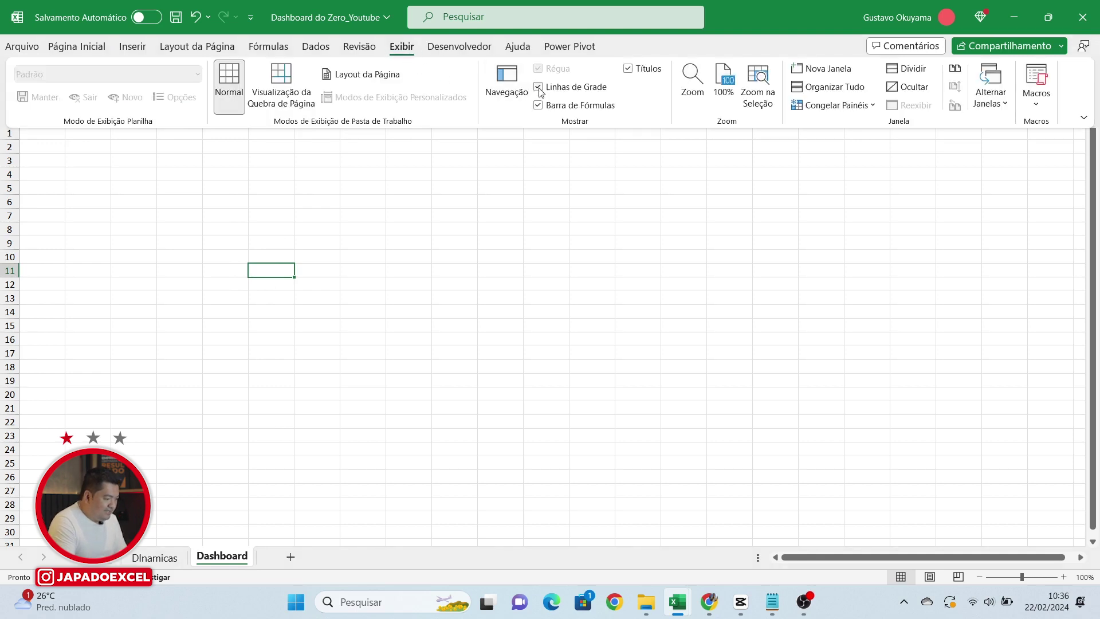
left_click(538, 88)
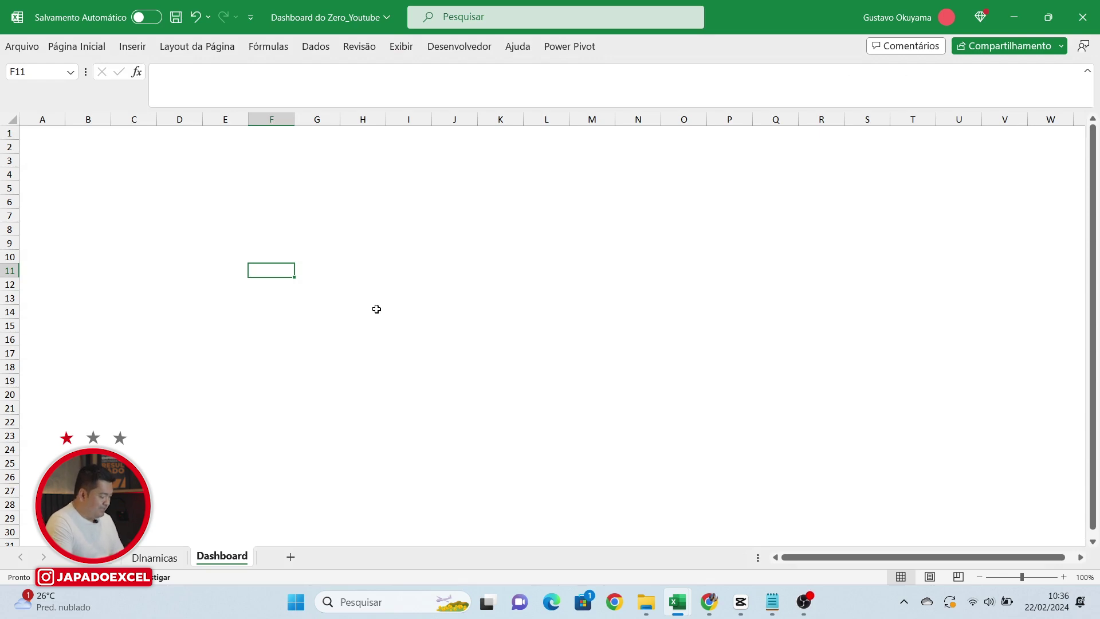
Step: Insert a 2D clustered column PivotChart from the month PivotTable on the DInamicas sheet and reposition it over the tables
left_click(153, 559)
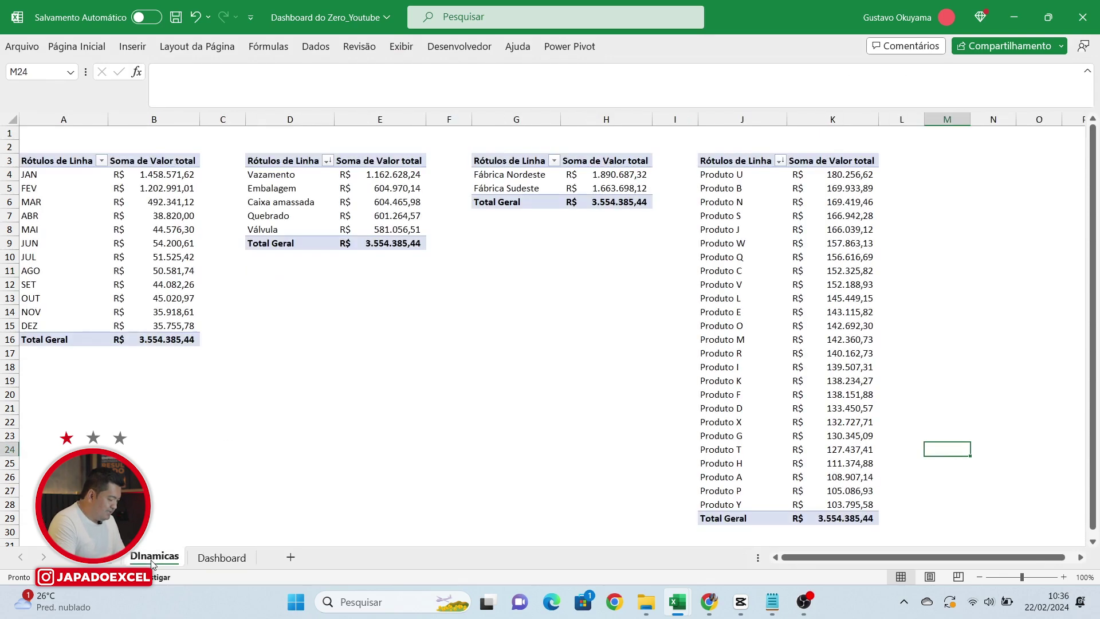
left_click(235, 434)
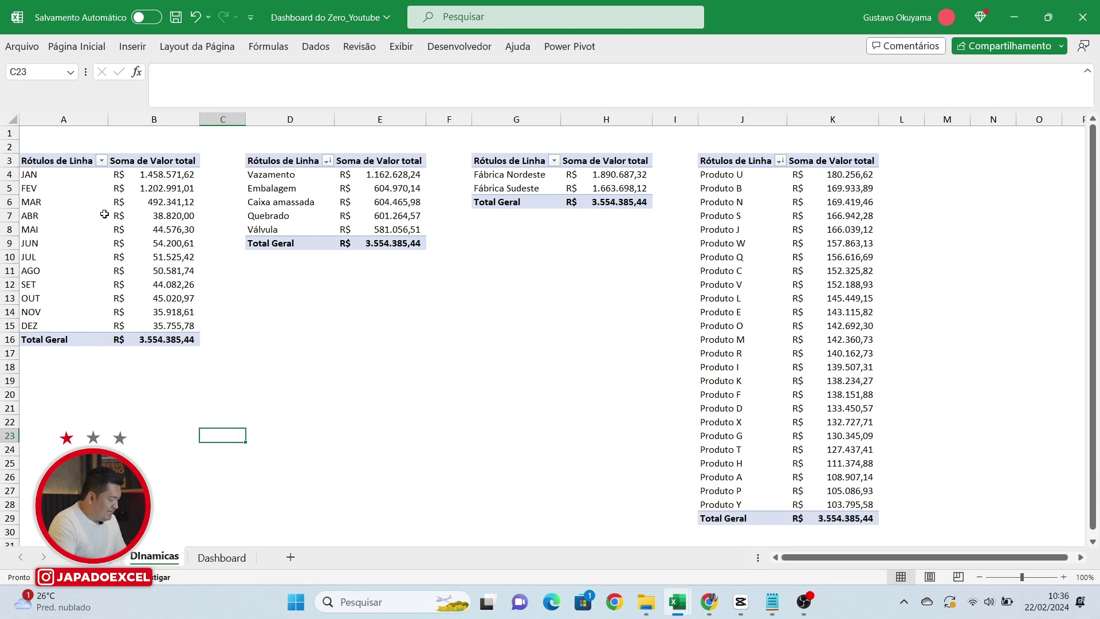
left_click(125, 213)
mouse_move(124, 212)
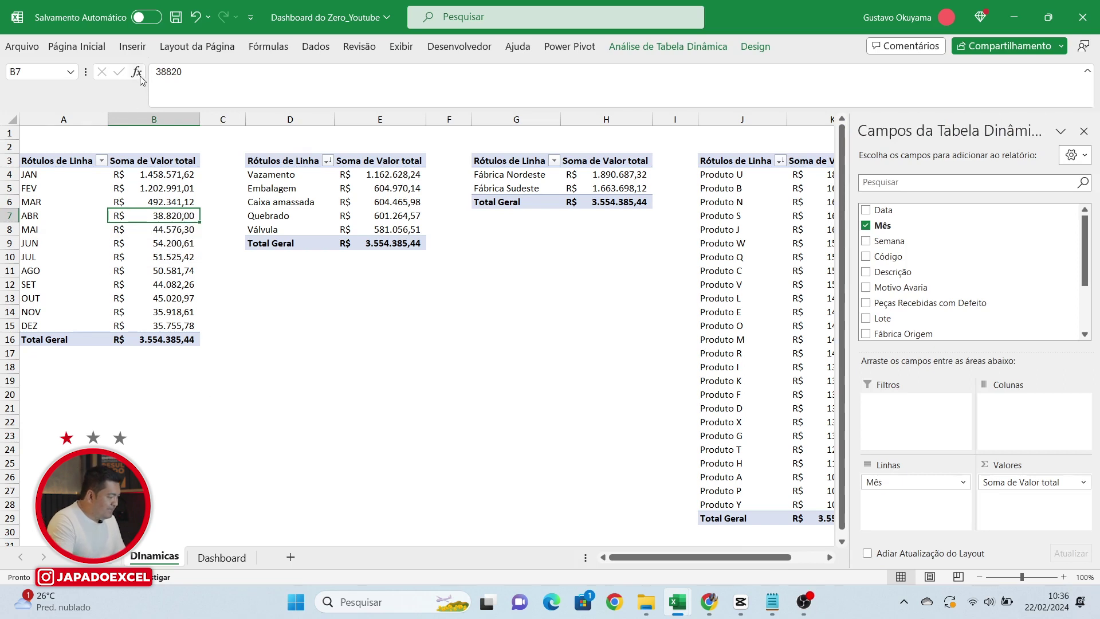
left_click(132, 47)
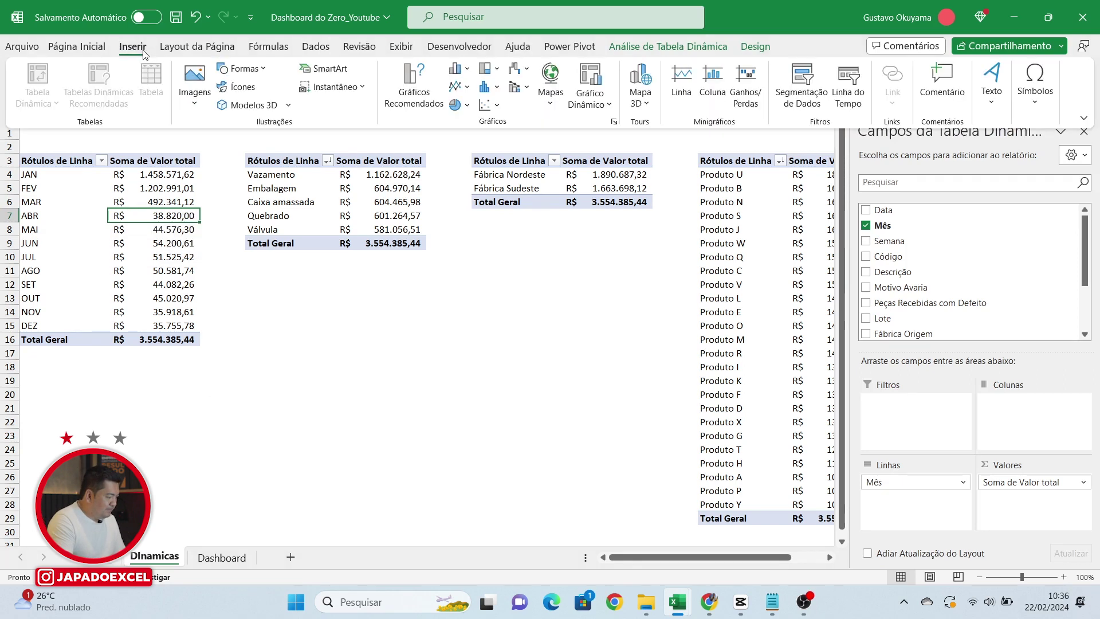
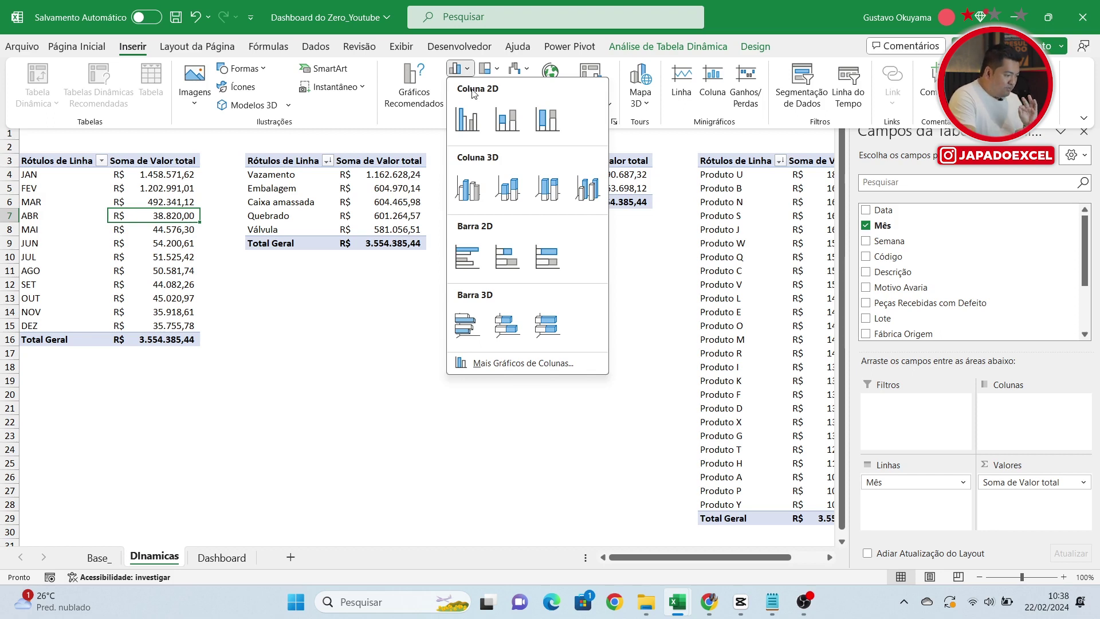
left_click(468, 124)
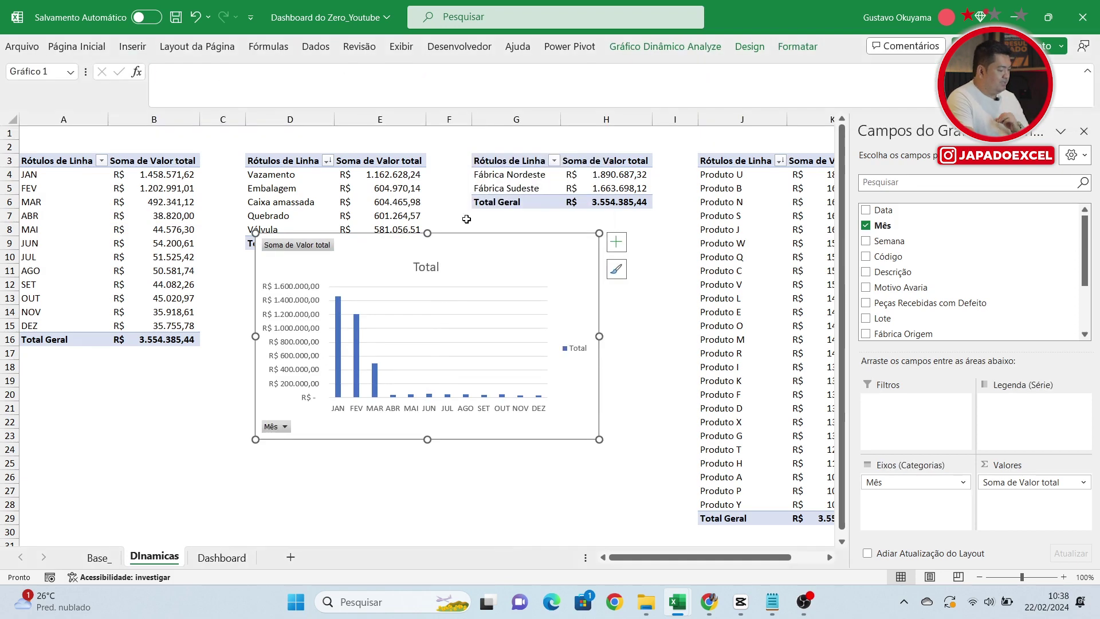
left_click_drag(474, 245, 358, 300)
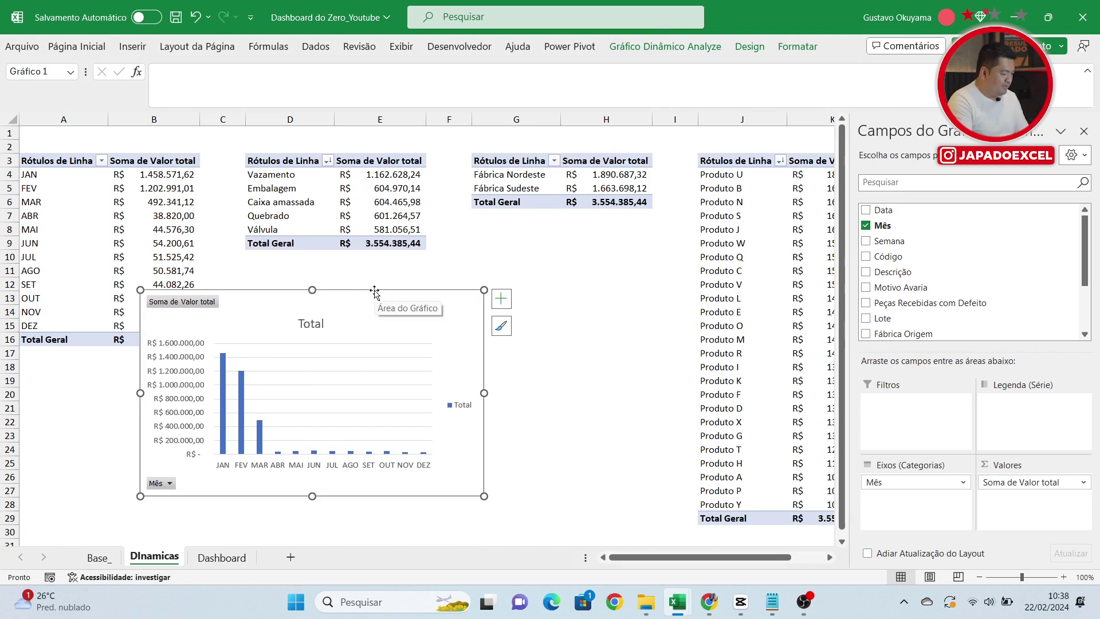
mouse_move(375, 292)
left_mouse_down()
mouse_move(378, 267)
mouse_move(345, 251)
mouse_move(289, 251)
mouse_move(343, 226)
left_mouse_up()
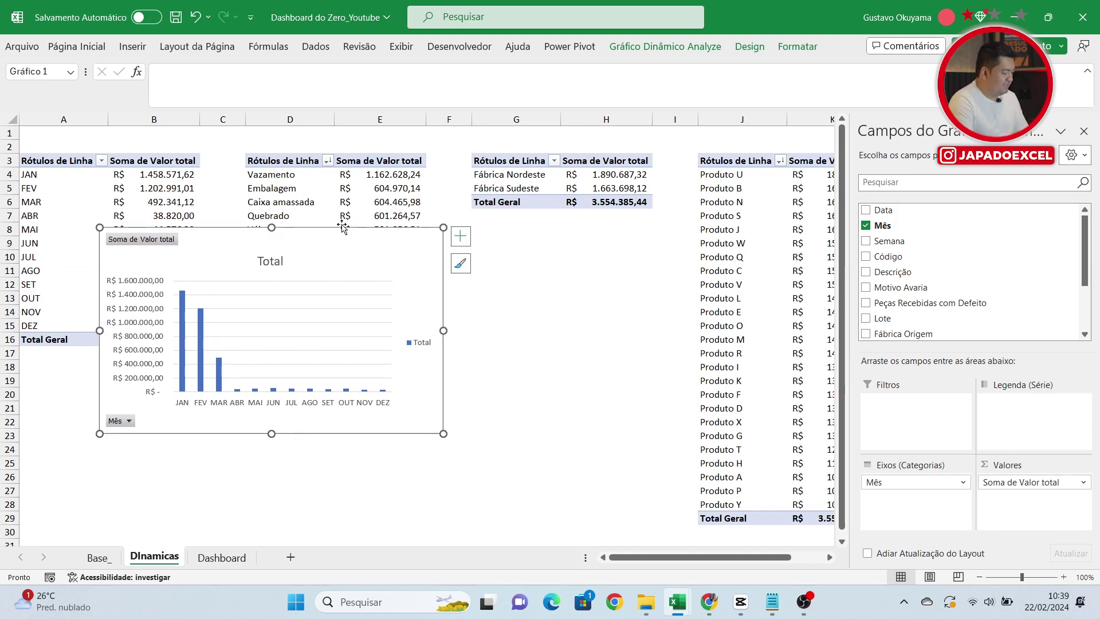
Step: Hide all field buttons on the monthly column chart
left_click(129, 422)
left_click(155, 404)
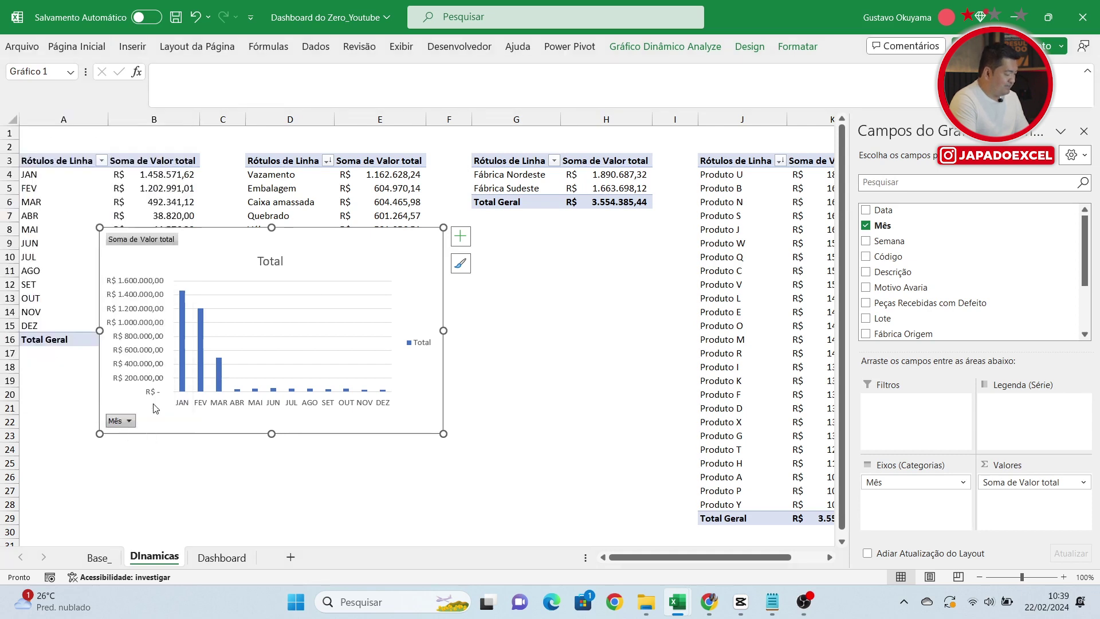
right_click(128, 423)
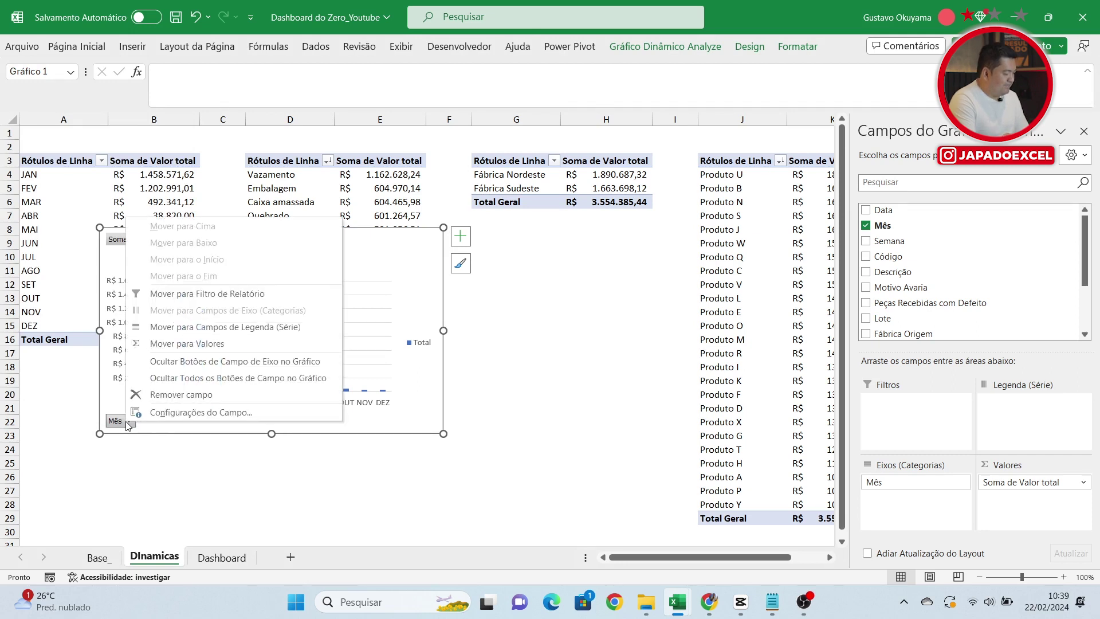
left_click(205, 378)
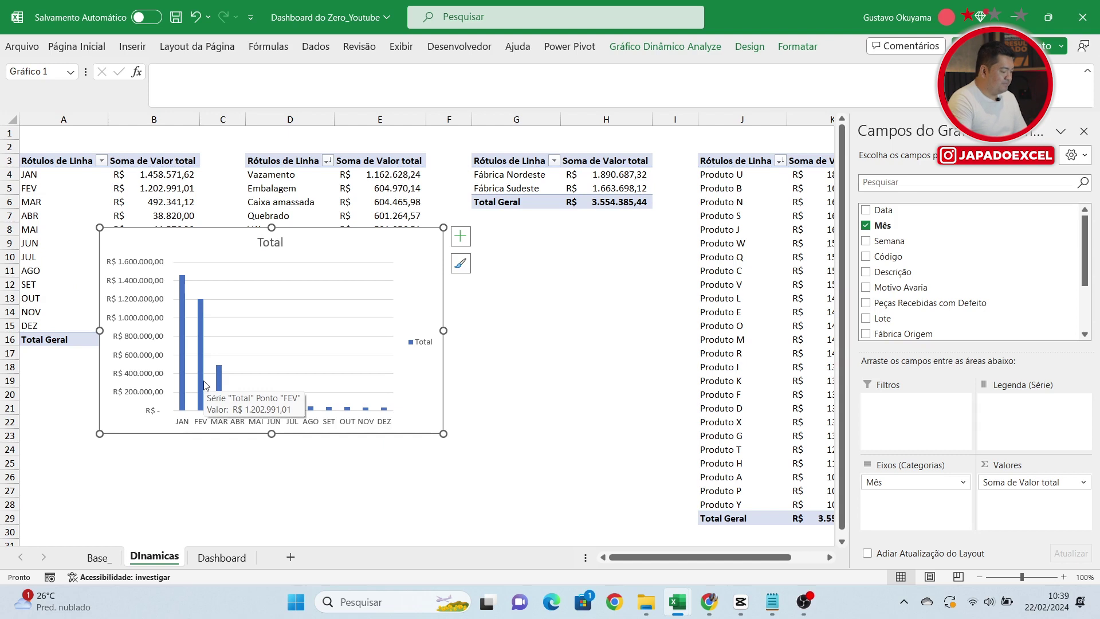
Step: Delete the legend and the title from the monthly column chart
left_click(419, 346)
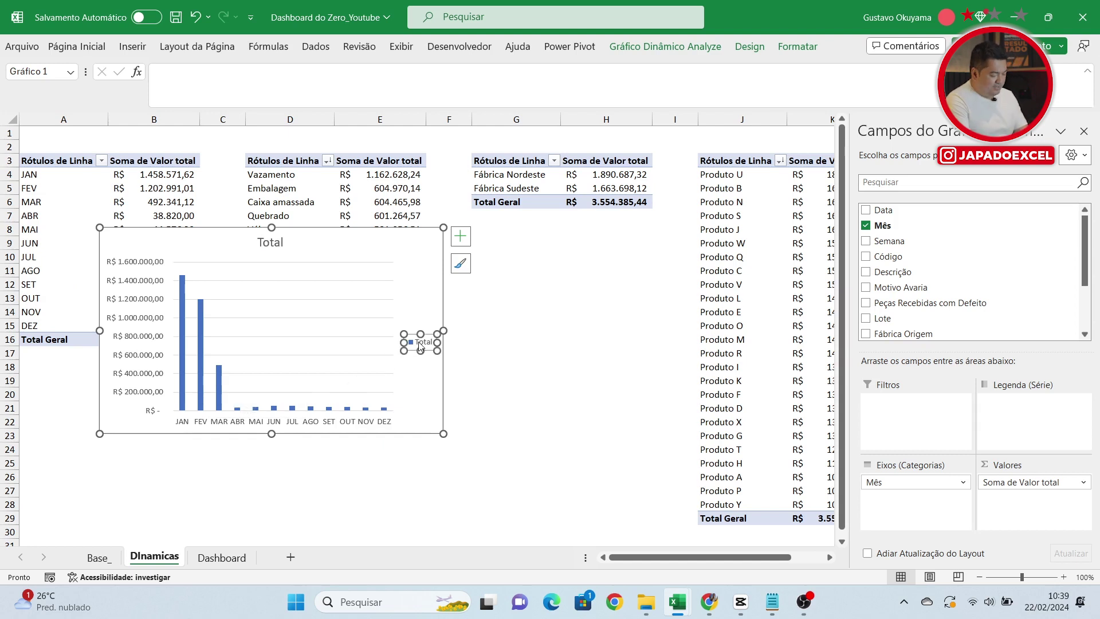
key("Delete")
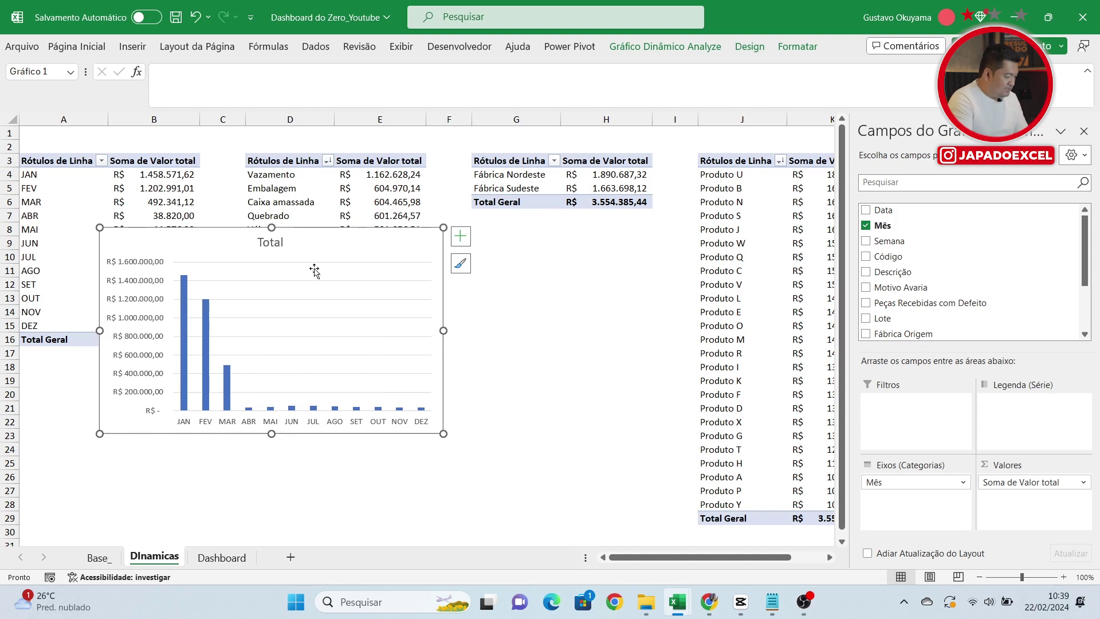
left_click(281, 242)
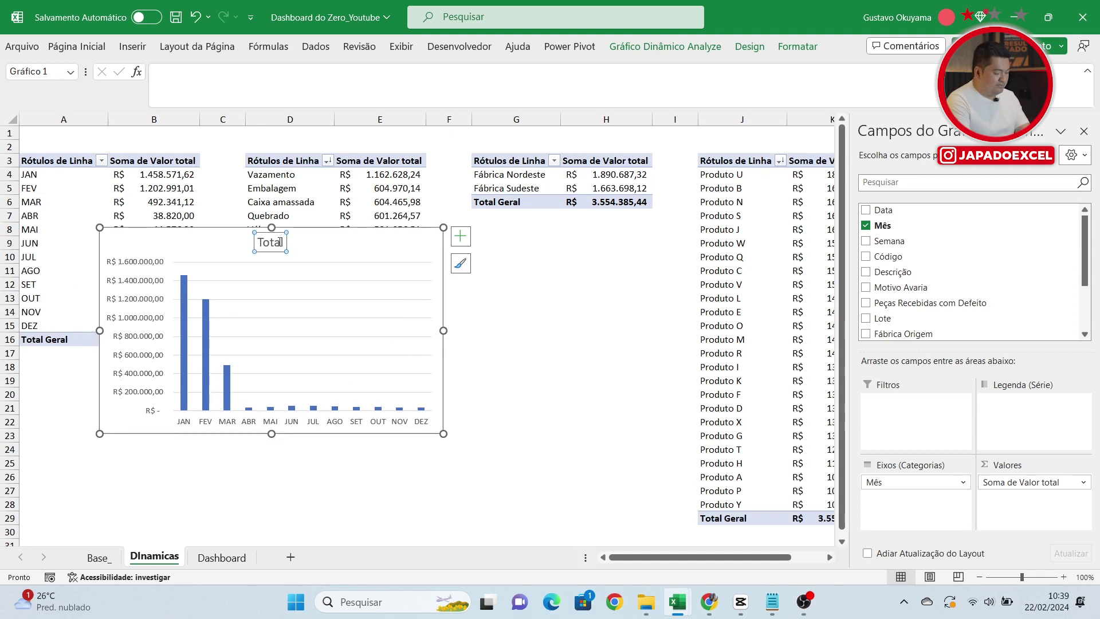
key("Delete")
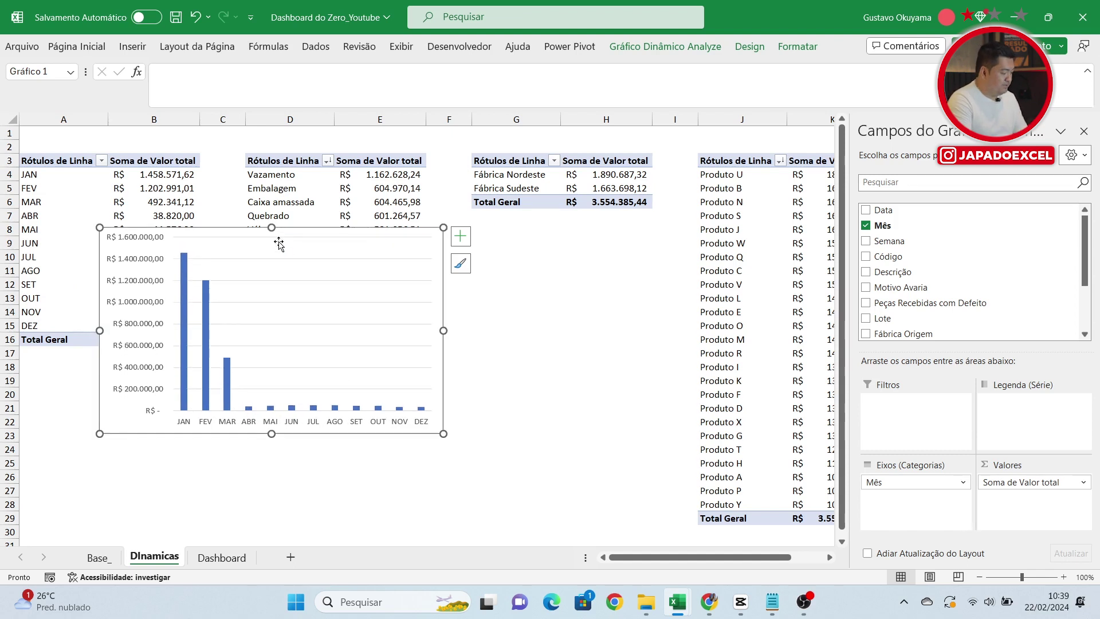
Step: Delete the horizontal gridlines and the vertical value axis from the monthly chart, and move the chart slightly down
left_click(304, 259)
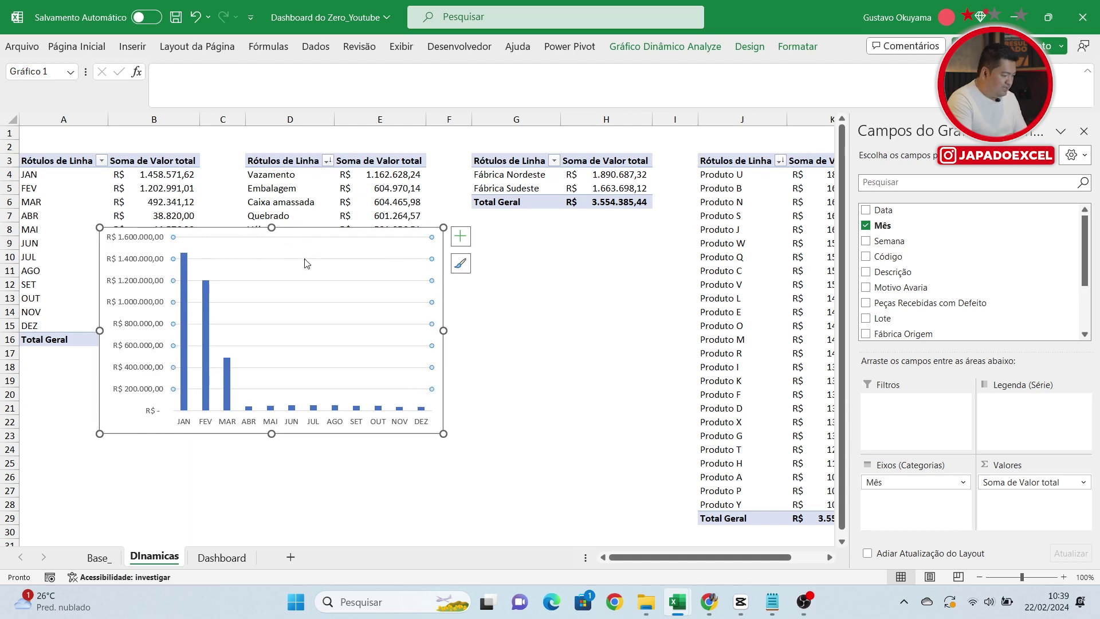
key("Escape")
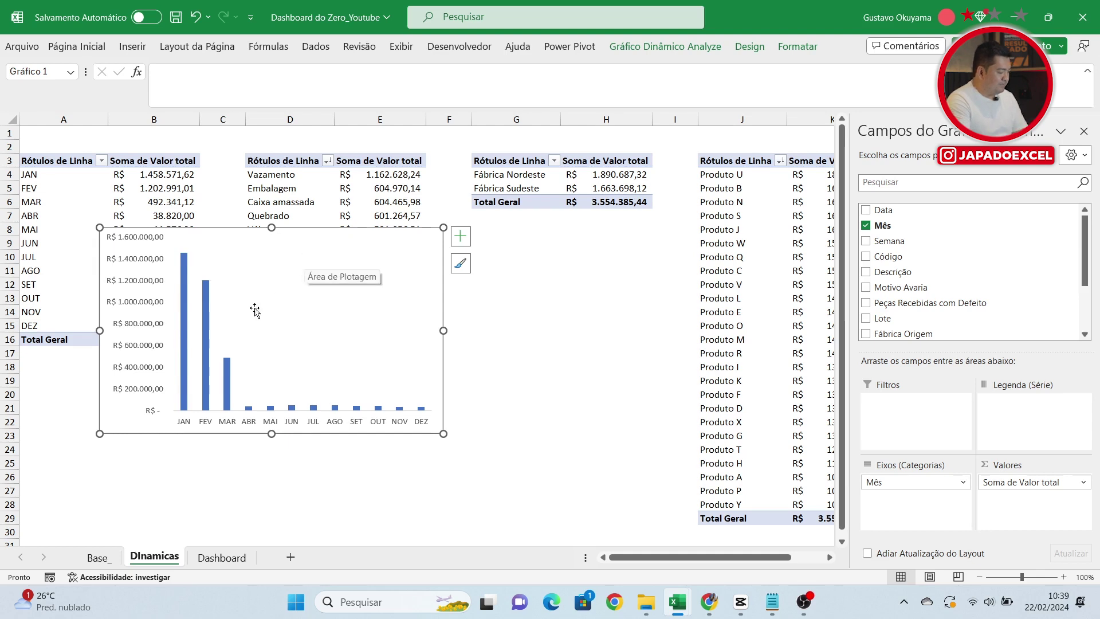
left_click(146, 327)
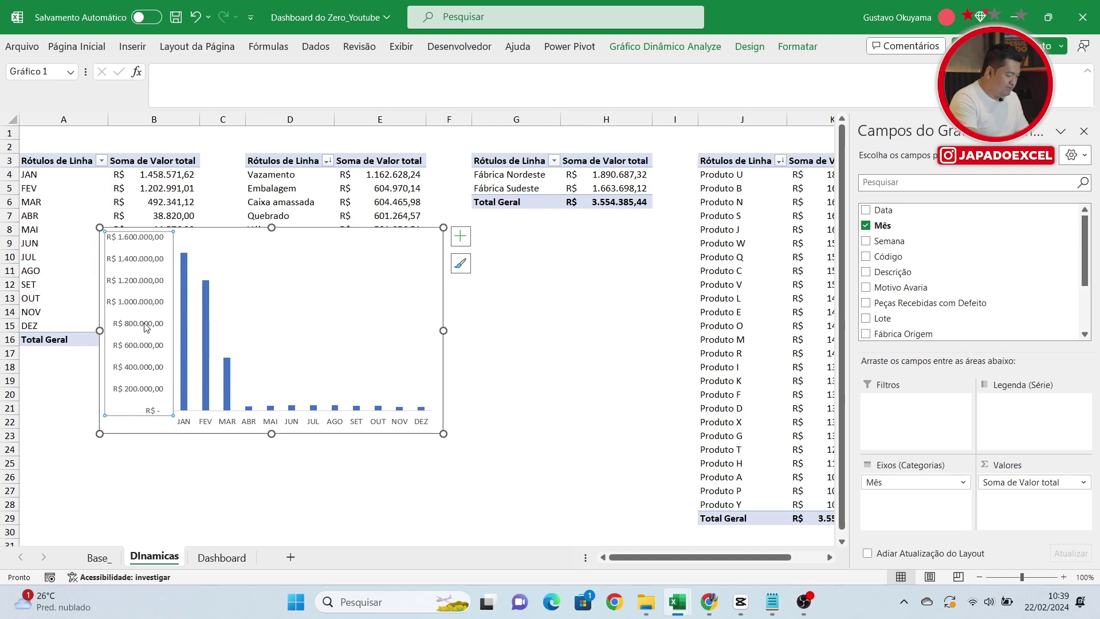
key("Delete")
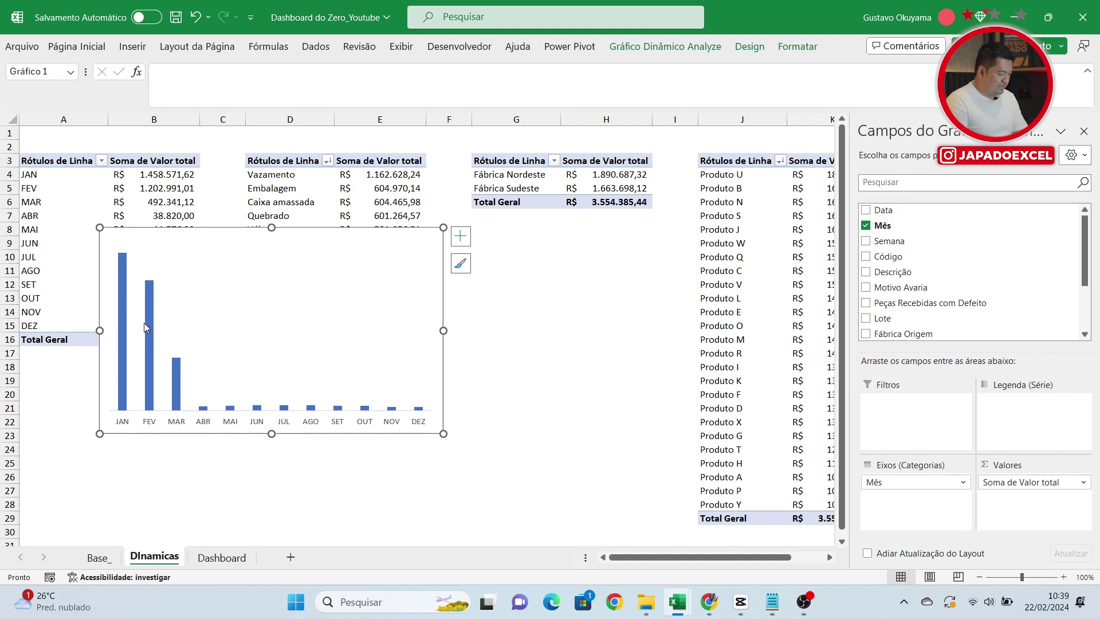
left_click_drag(190, 227, 193, 270)
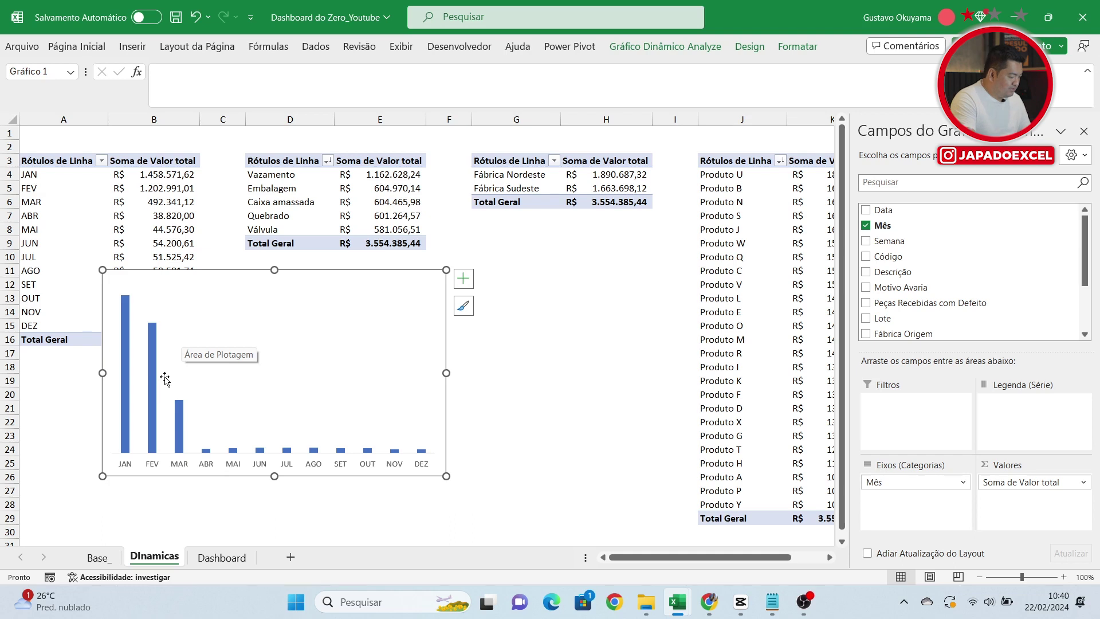
Step: Set the gap width of the monthly column series to 20% and move the chart clear of the month PivotTable, beside it
left_click(127, 340)
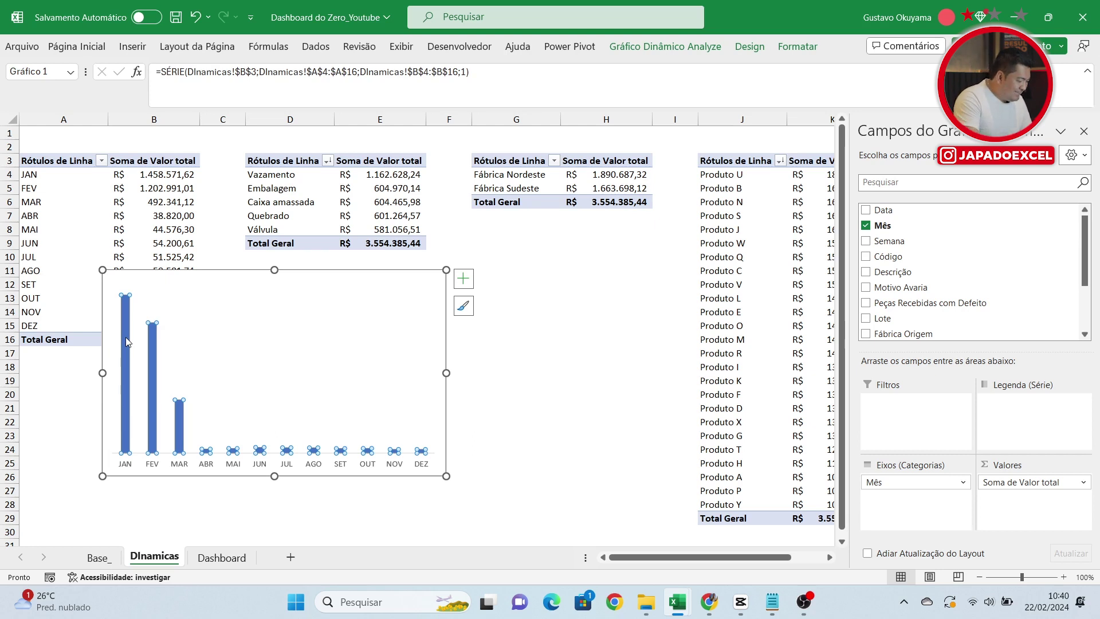
right_click(127, 341)
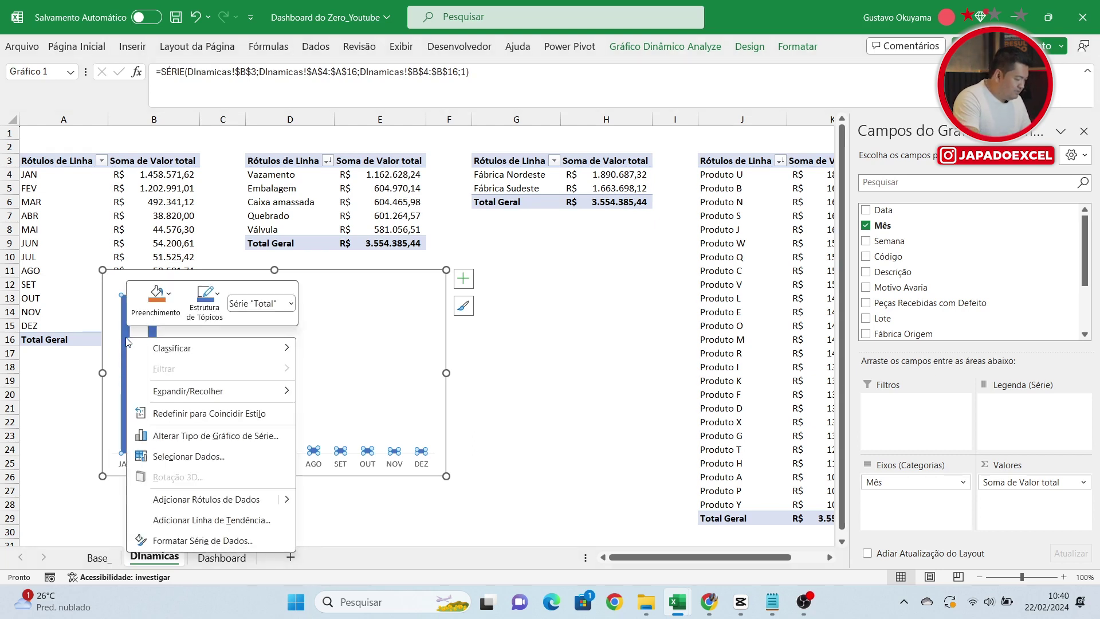
left_click(200, 540)
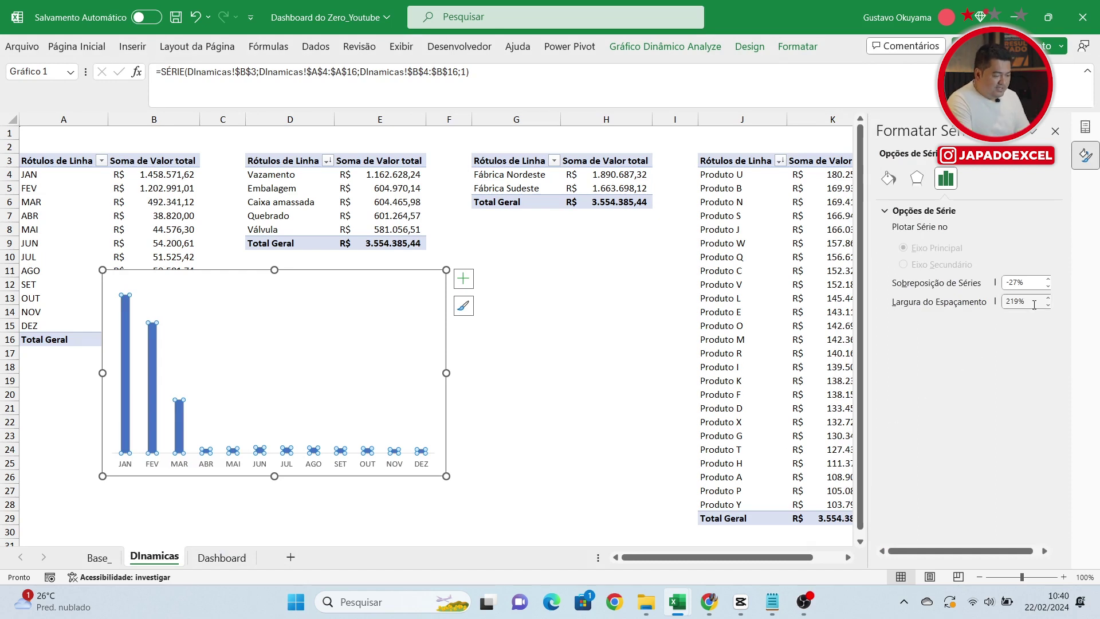
left_click_drag(1034, 304, 1004, 309)
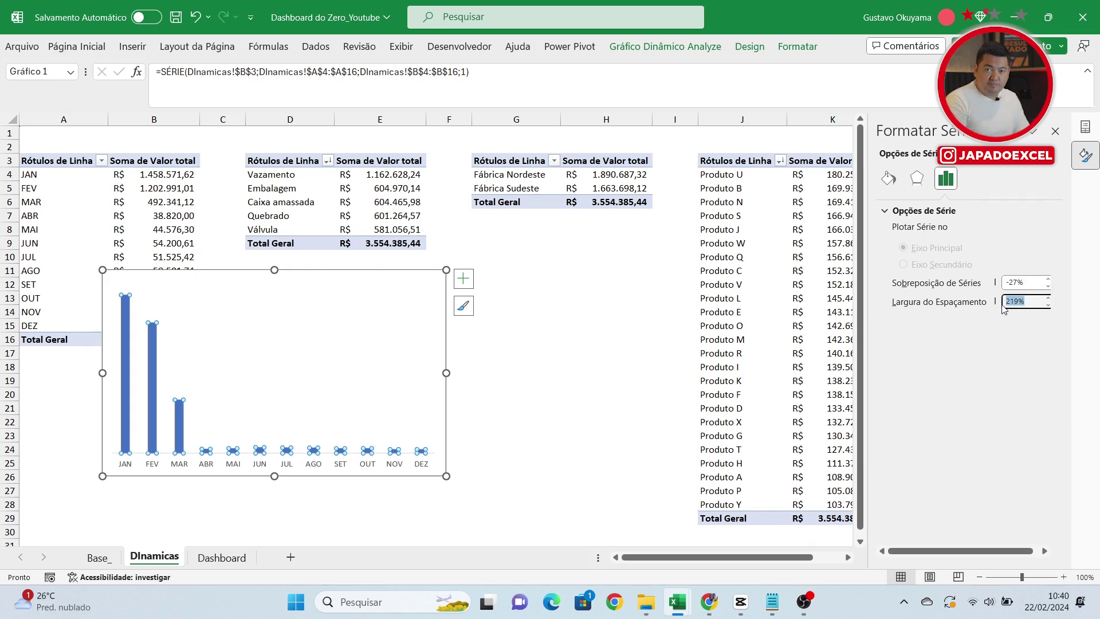
key("BackSpace")
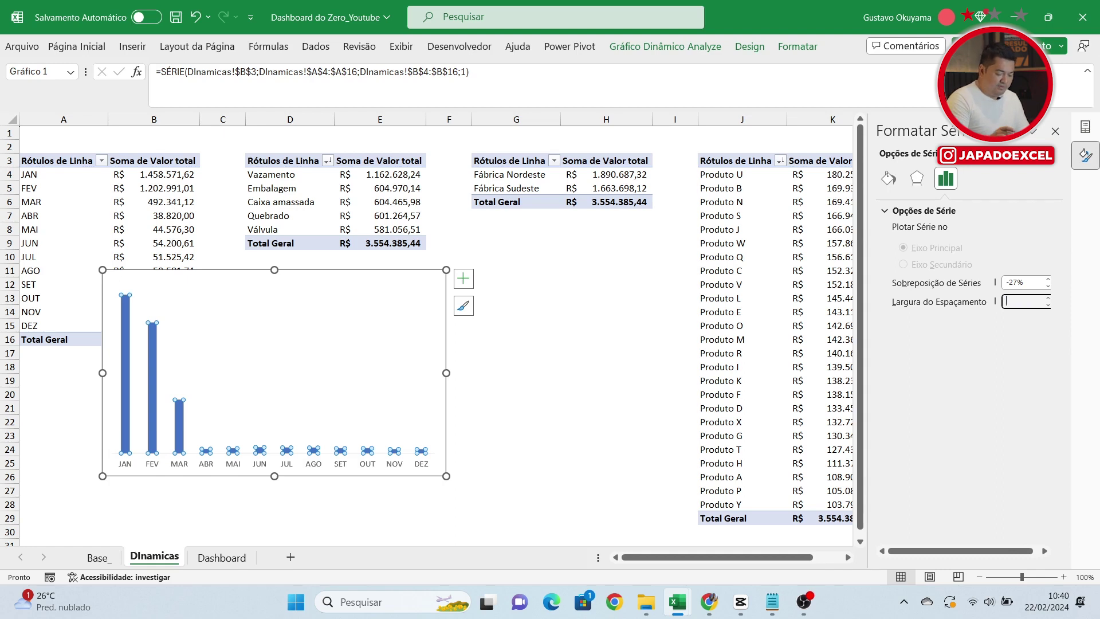
type("20")
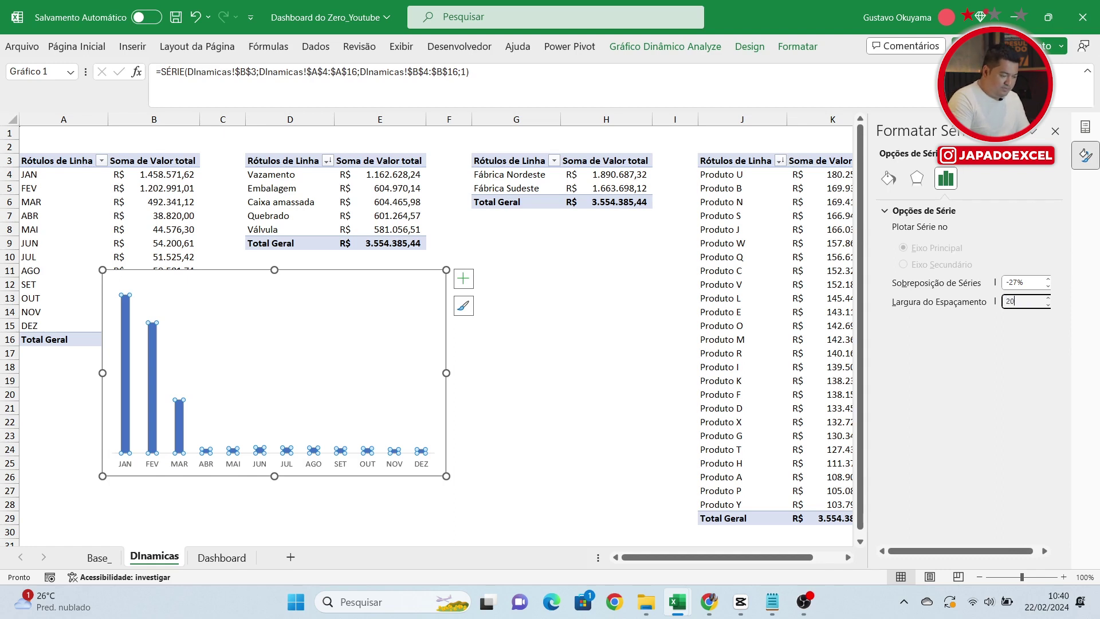
key("Return")
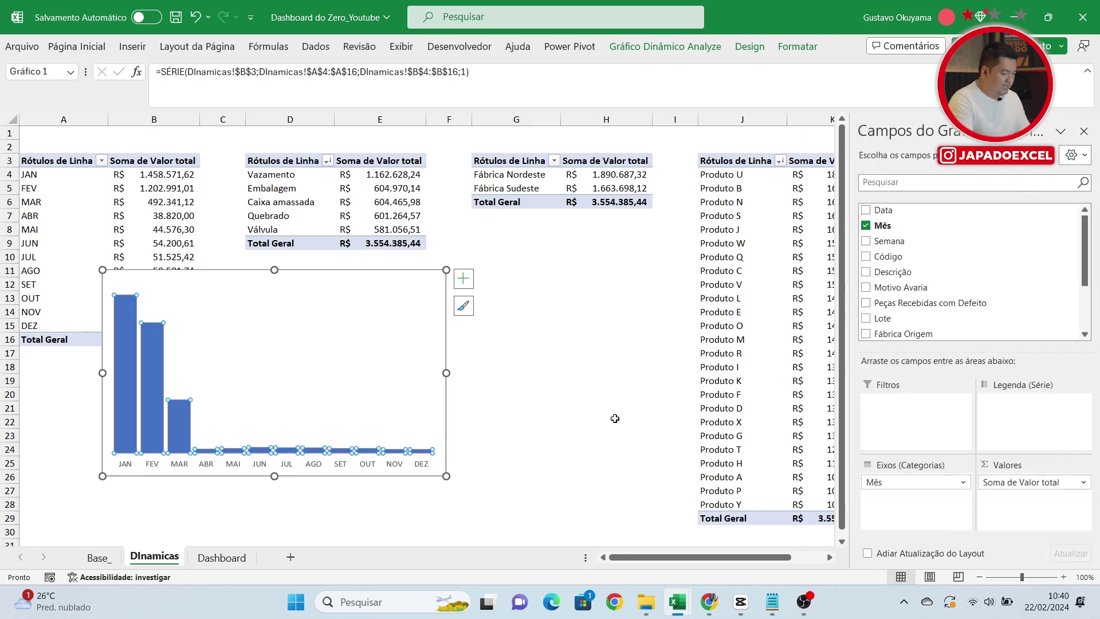
left_click(509, 445)
left_click_drag(442, 373, 555, 364)
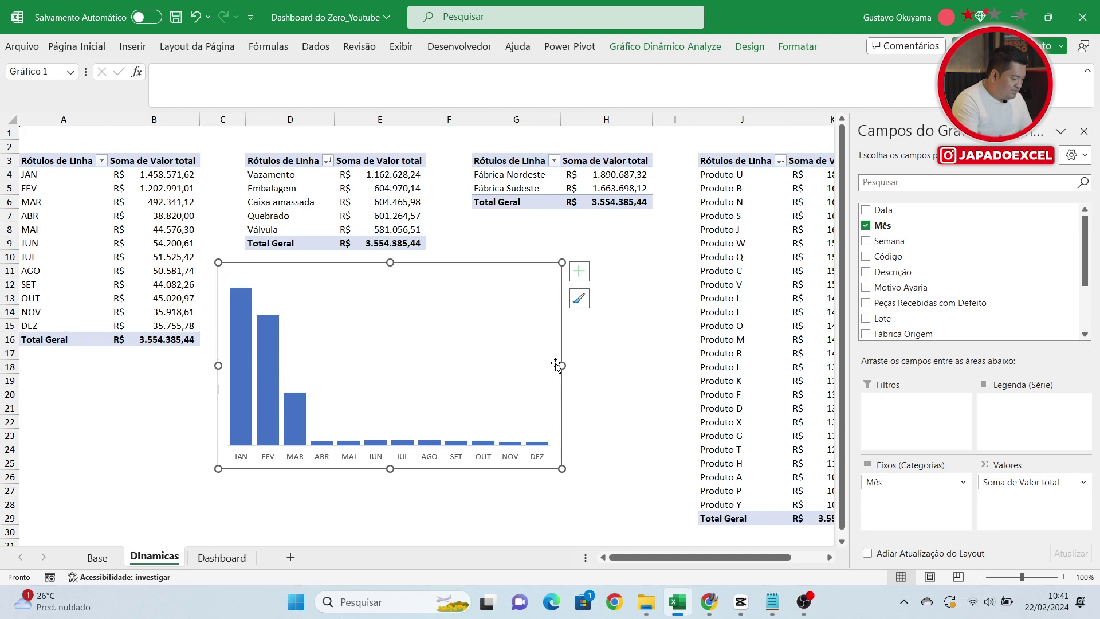
mouse_move(246, 313)
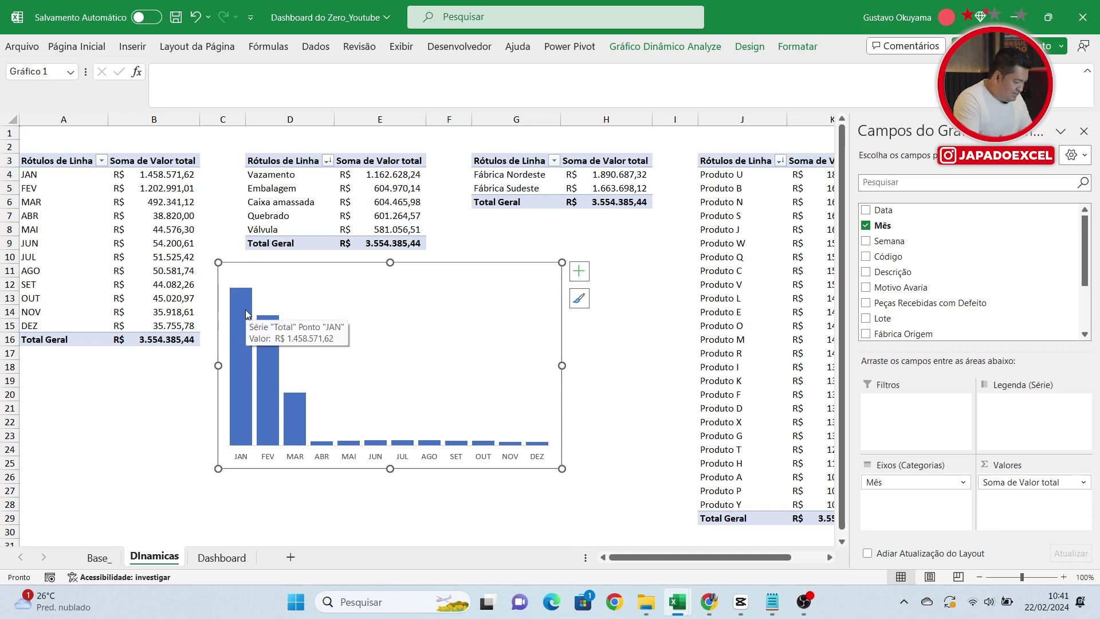
right_click(245, 309)
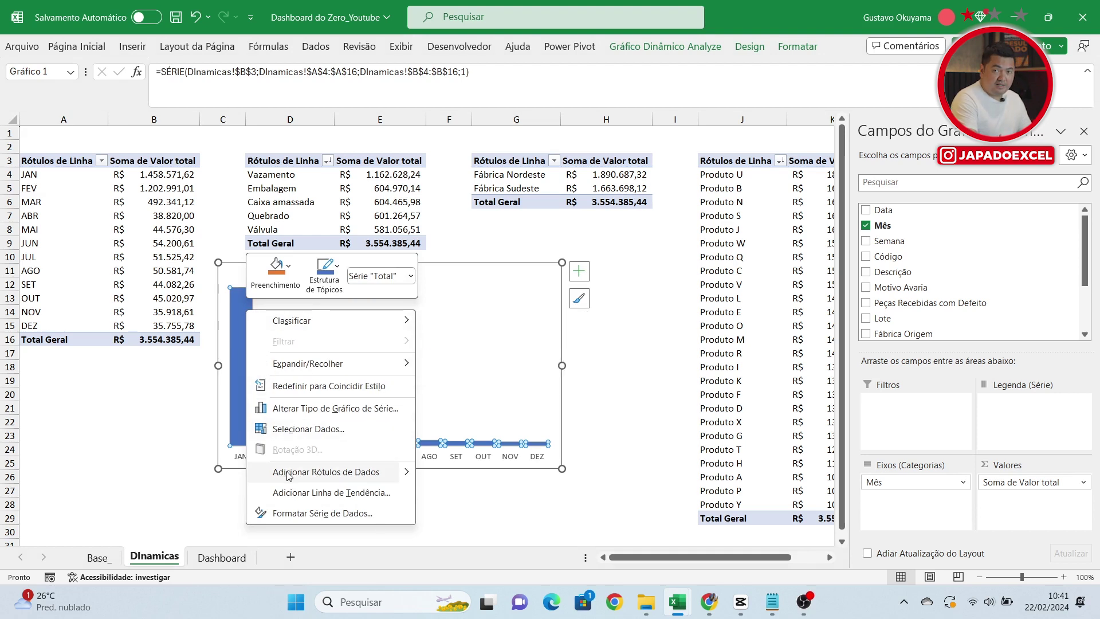
key("Escape")
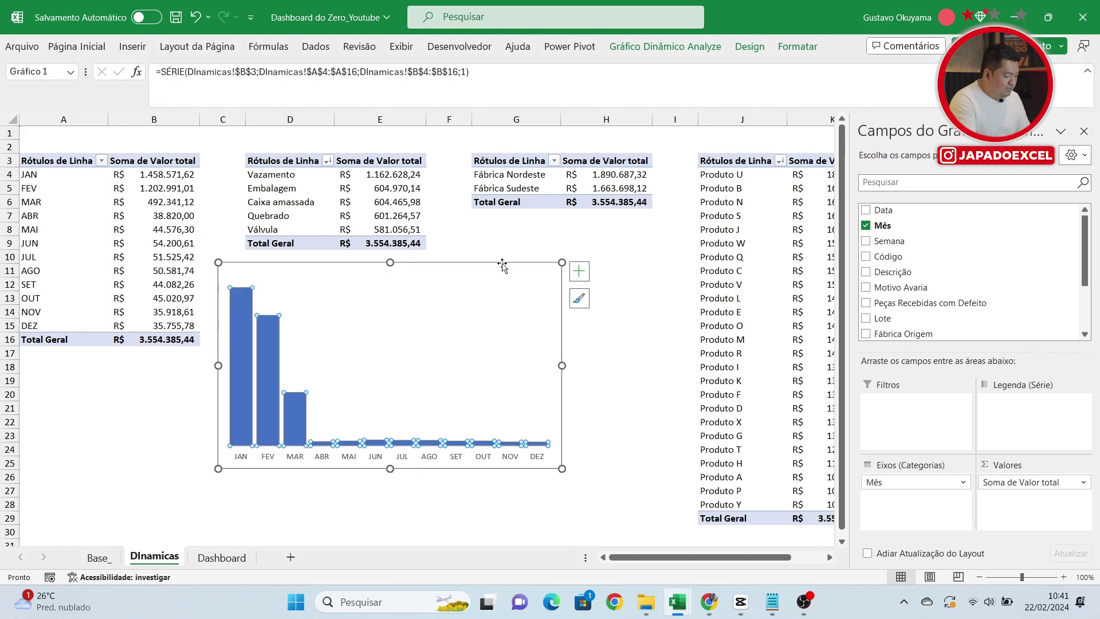
Step: Try the gridlines, legend and data labels chart elements on the monthly chart, switching each one on and off again
left_click(579, 272)
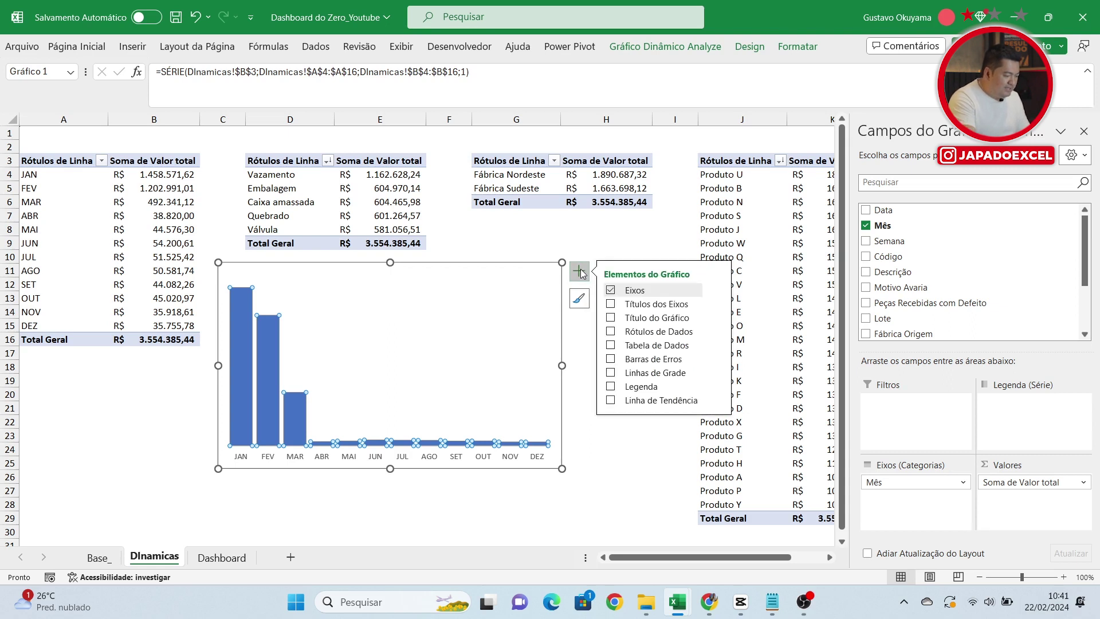
left_click(611, 373)
left_click(611, 373)
left_click(611, 387)
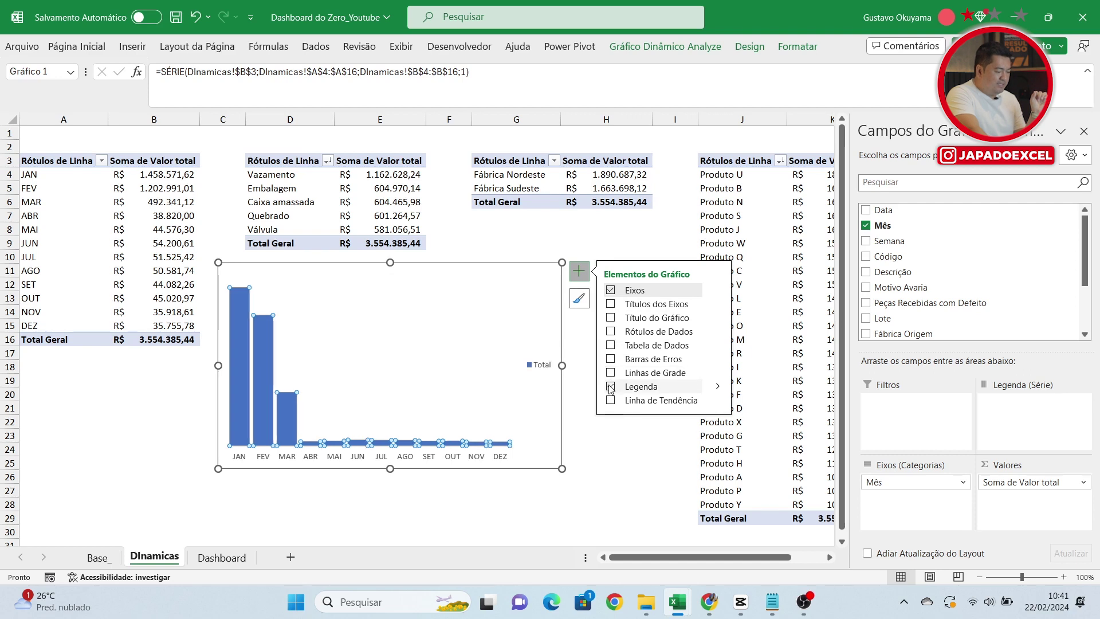
left_click(610, 387)
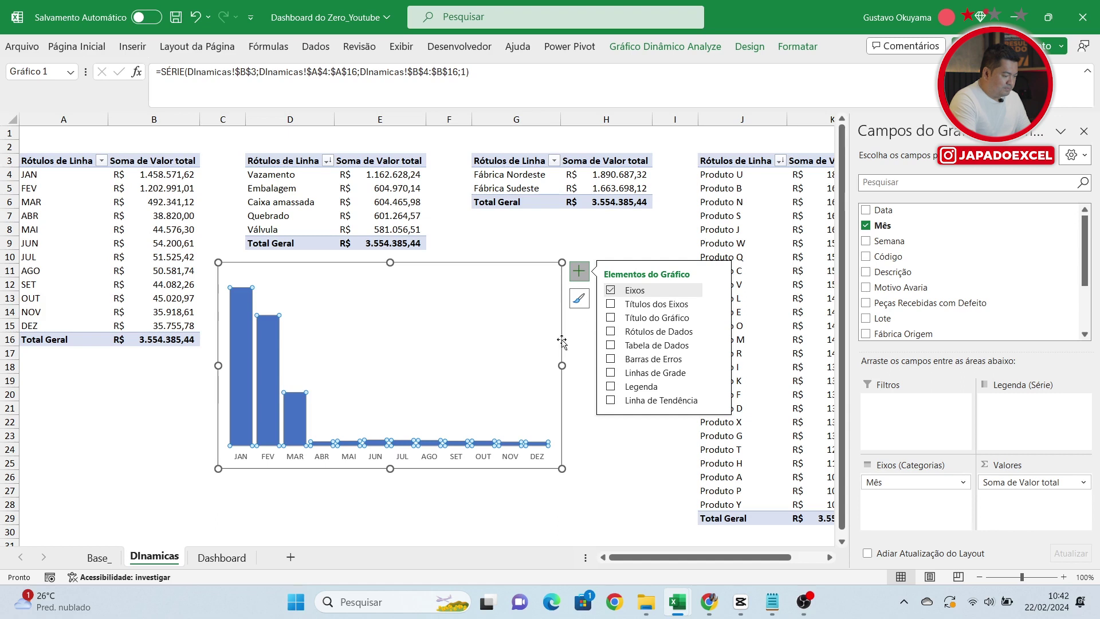
left_click(610, 332)
left_click(610, 332)
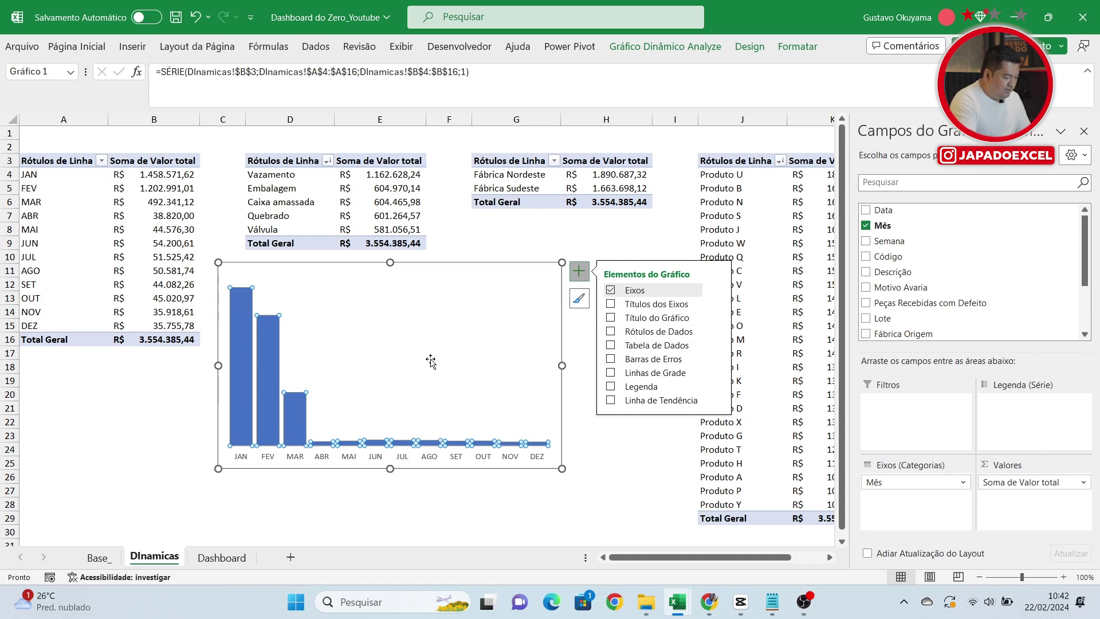
Step: Try adding a data label to the JAN column alone in the monthly chart, and undo it
right_click(243, 302)
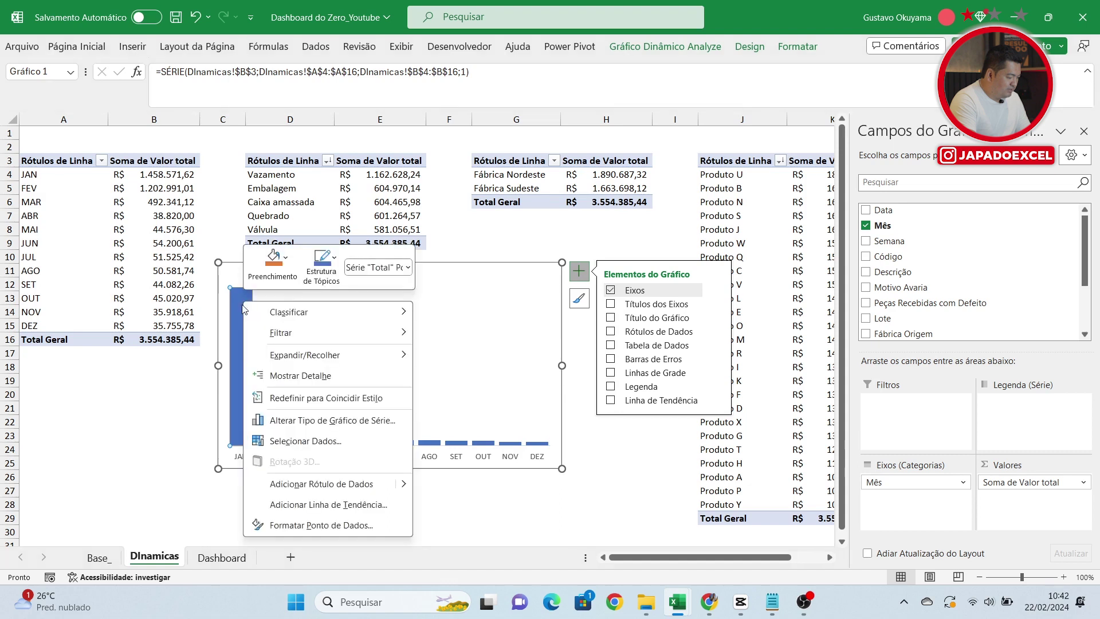
left_click(297, 486)
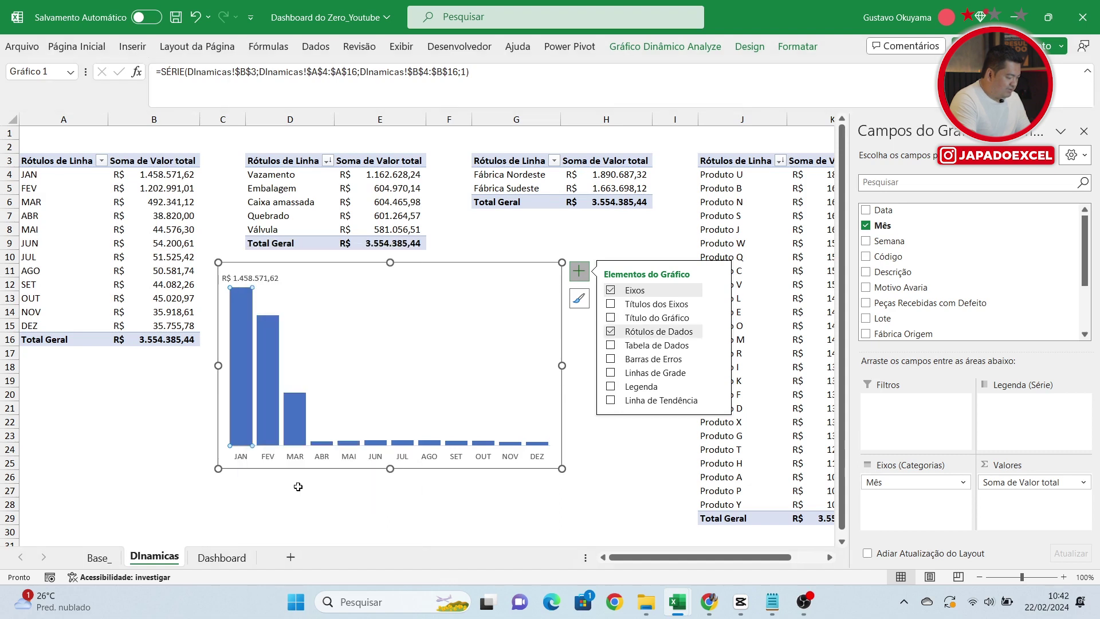
key("ctrl+z")
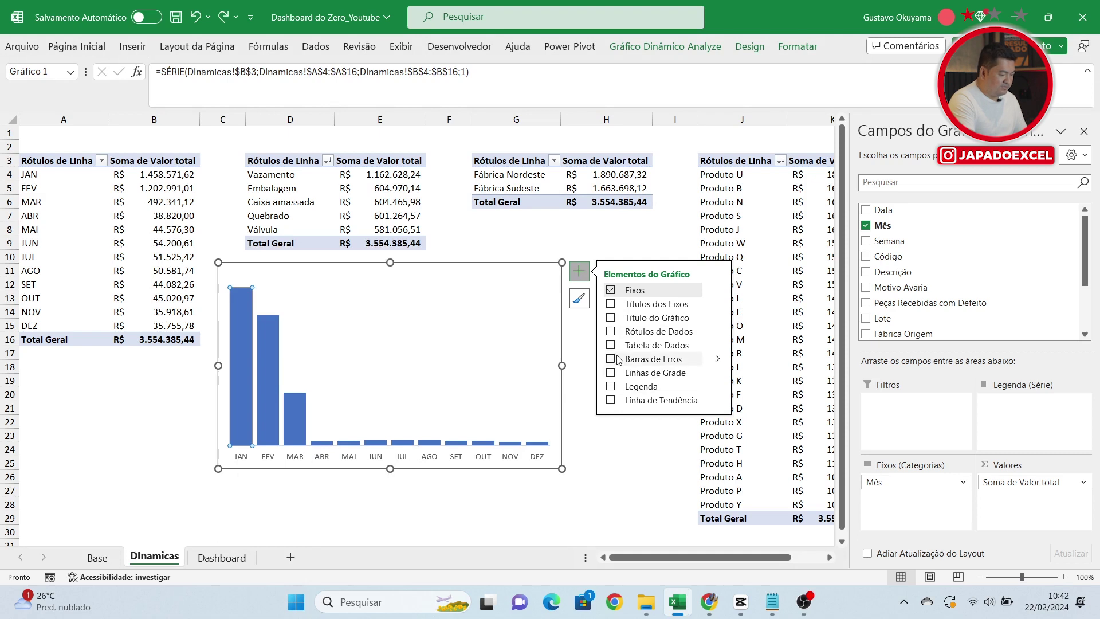
left_click(611, 332)
left_click(612, 333)
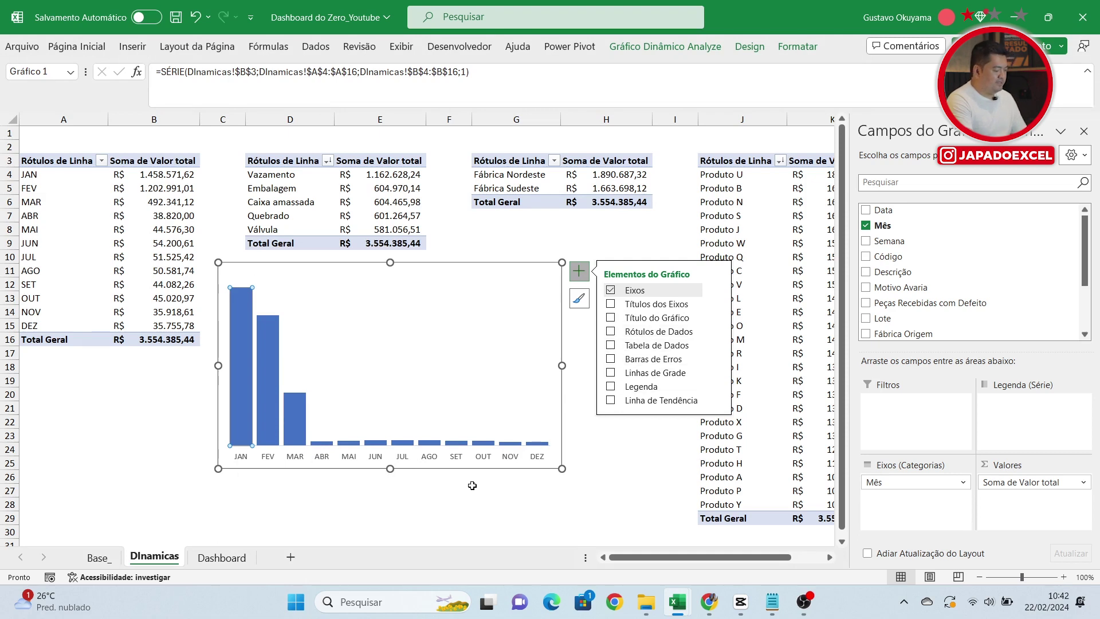
Step: Add data labels to all columns of the monthly chart, shift the chart slightly and close the chart field list
left_click(381, 504)
left_click(238, 319)
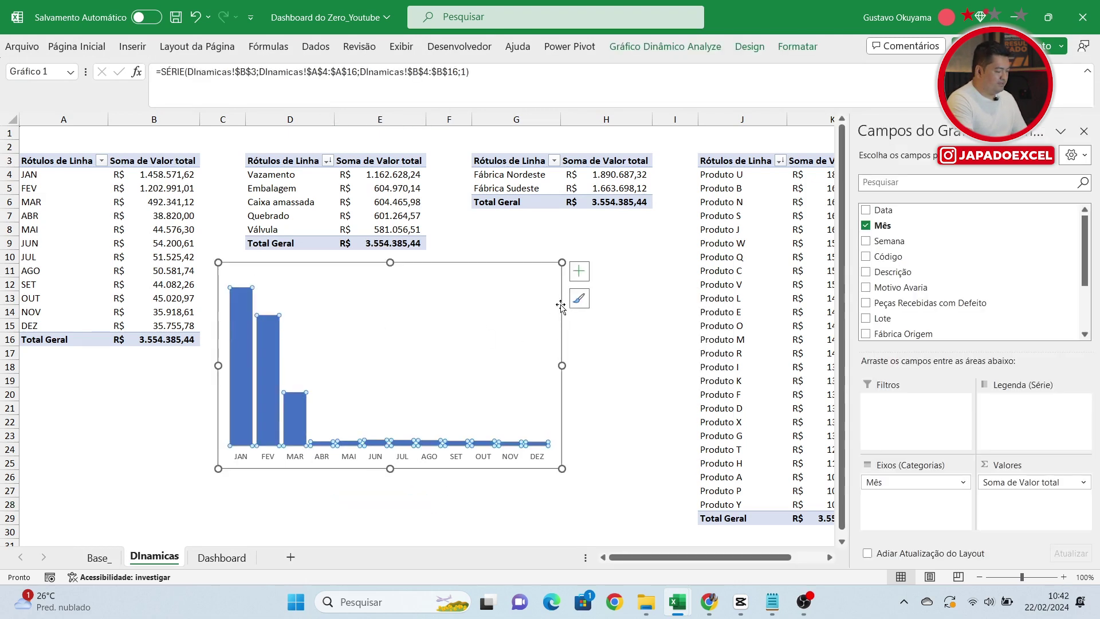
left_click(579, 271)
left_click(611, 333)
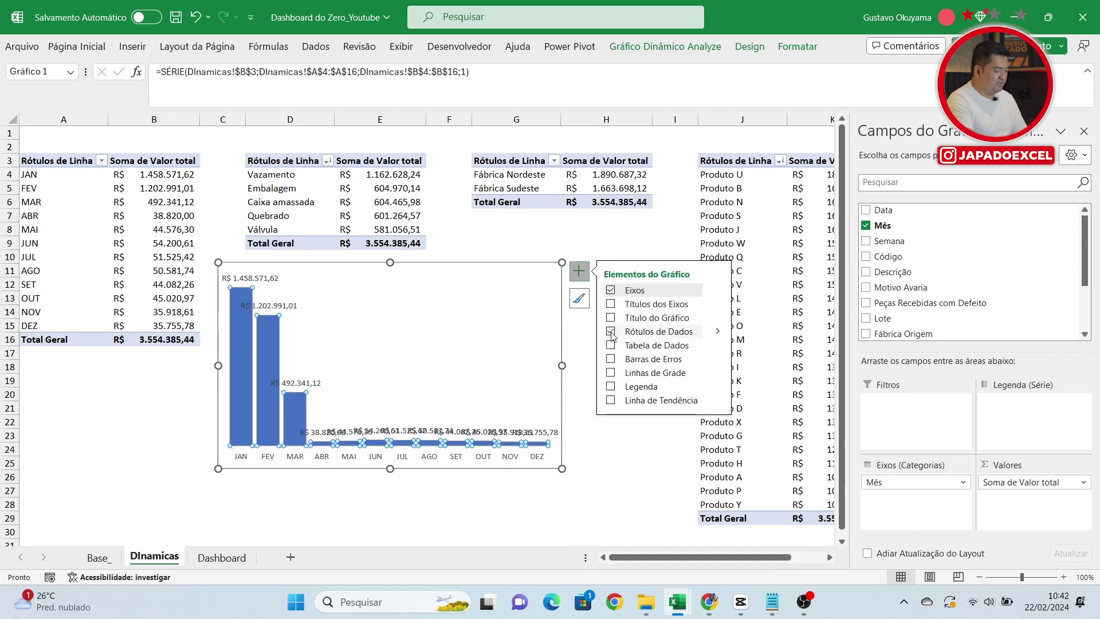
double_click(602, 477)
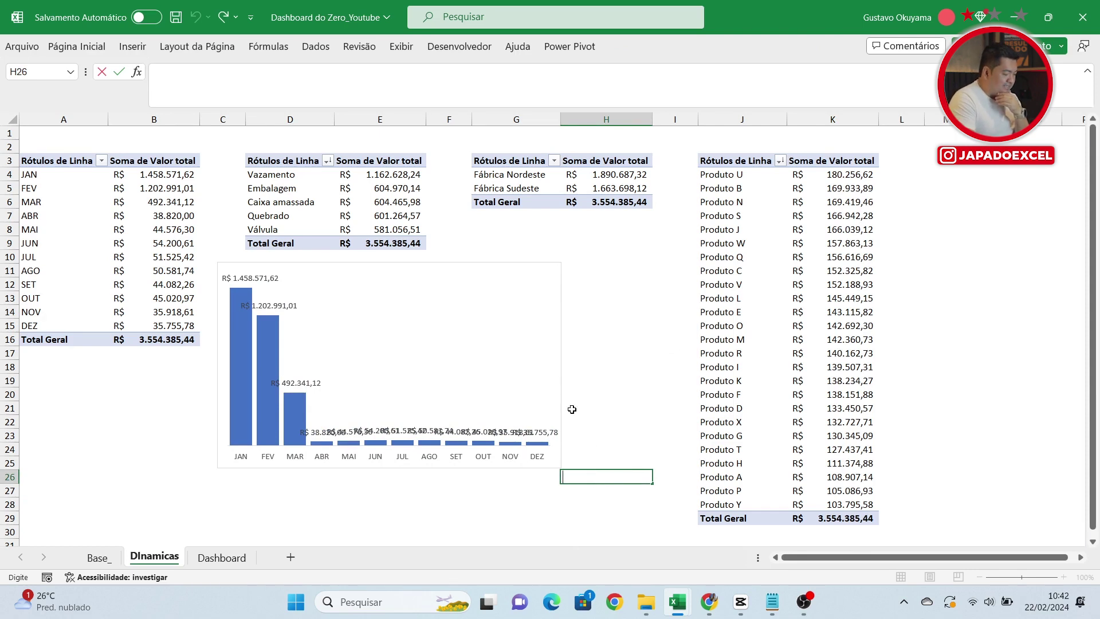
left_click_drag(562, 381, 572, 384)
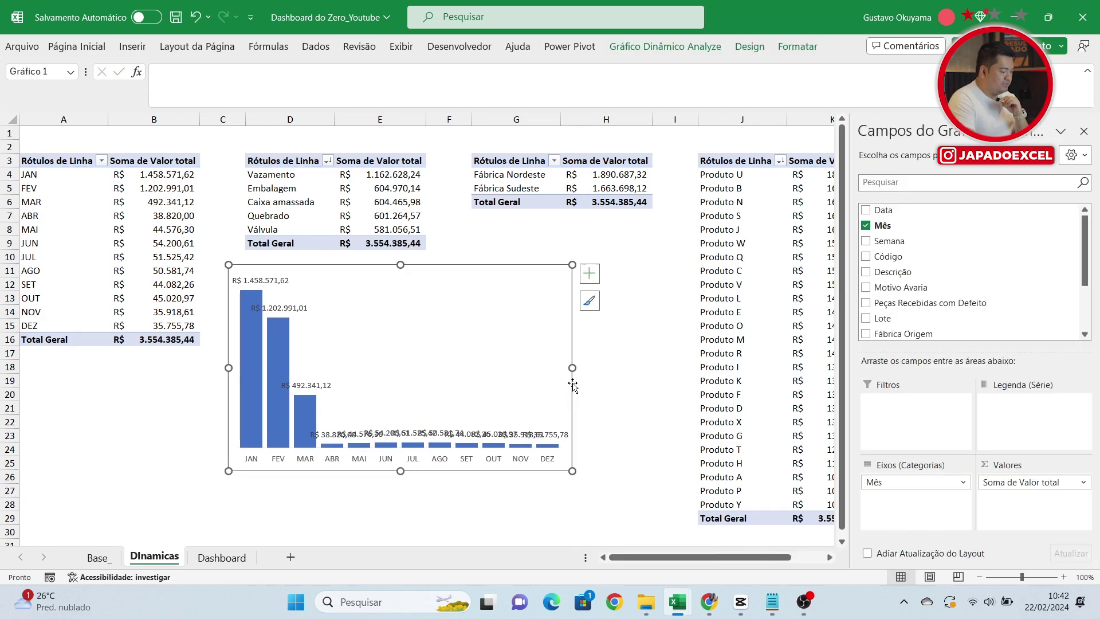
left_click(1083, 131)
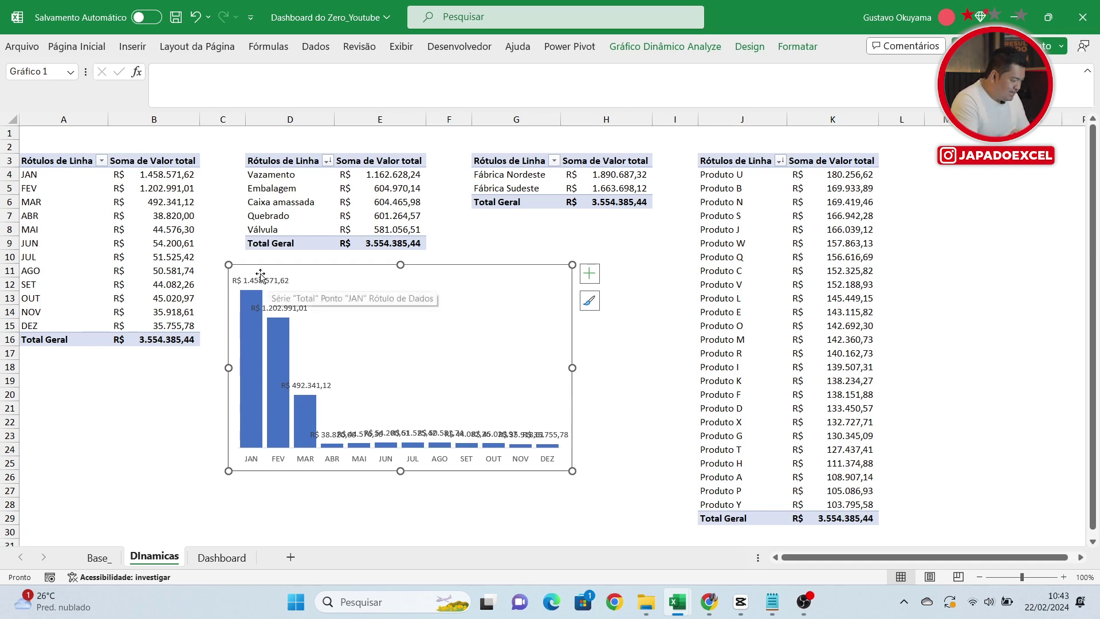
Step: Apply the custom number format 0,0."K" to the month PivotTable's values in B4:B16
mouse_move(174, 177)
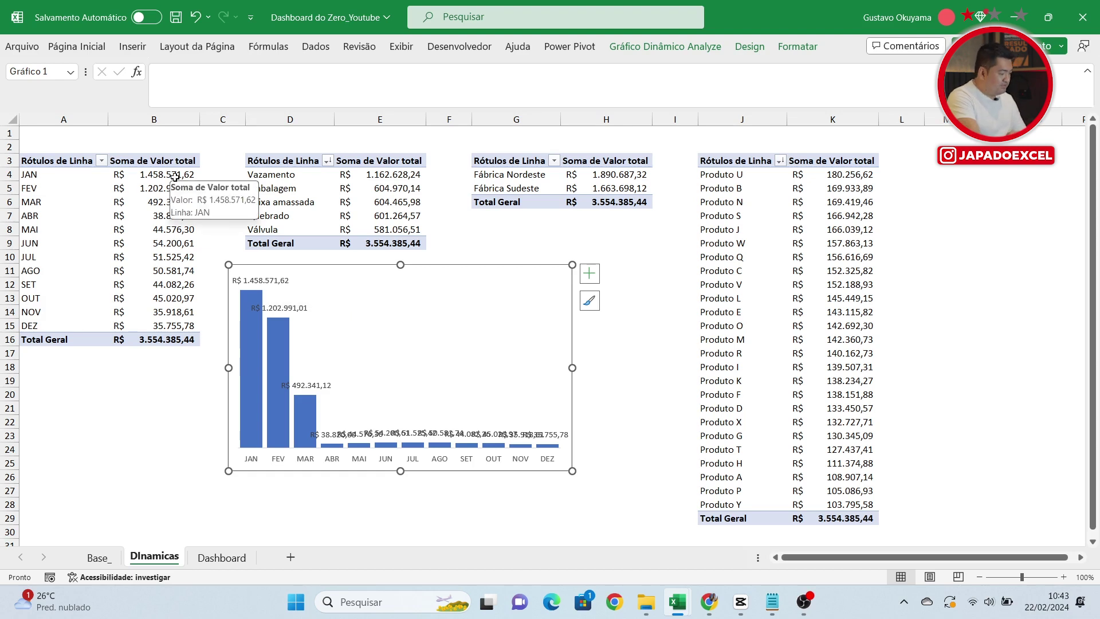
left_click_drag(165, 177, 161, 336)
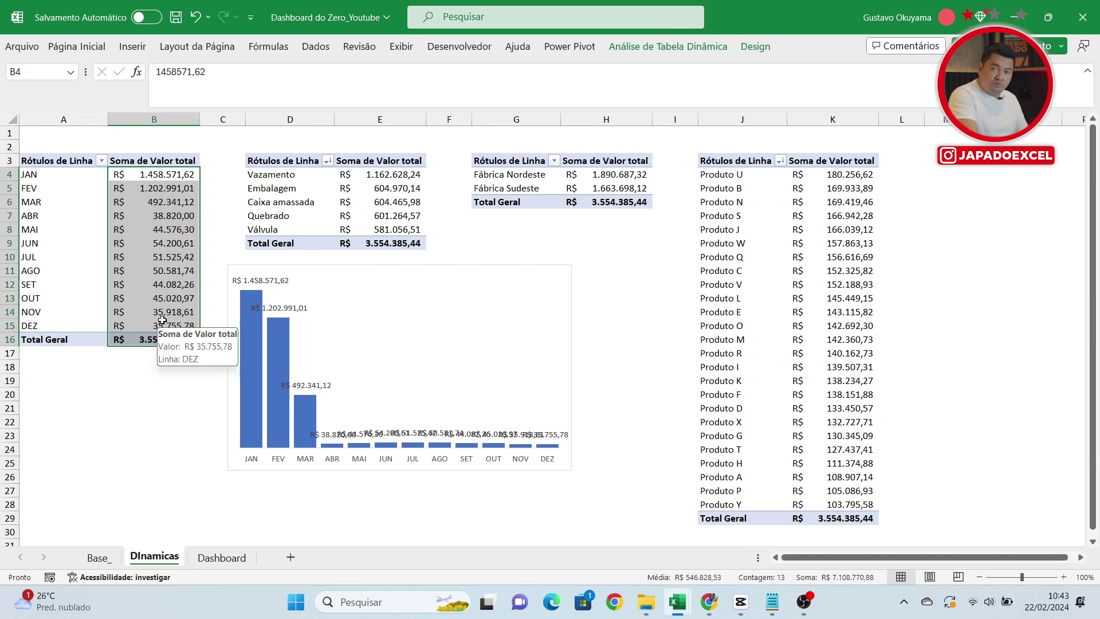
key("ctrl+1")
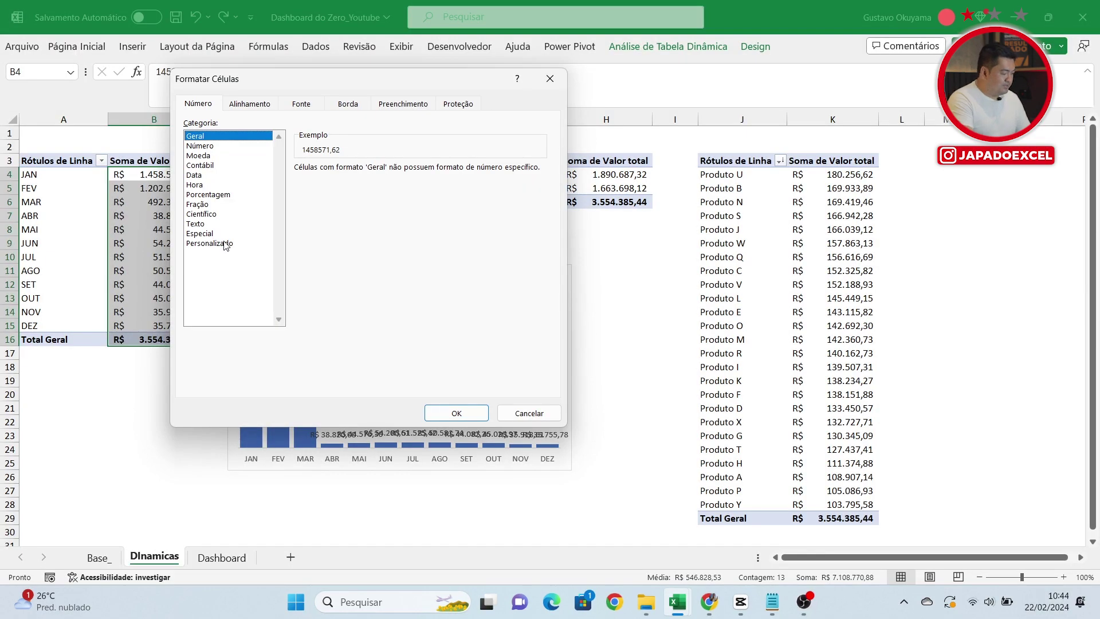
left_click(225, 242)
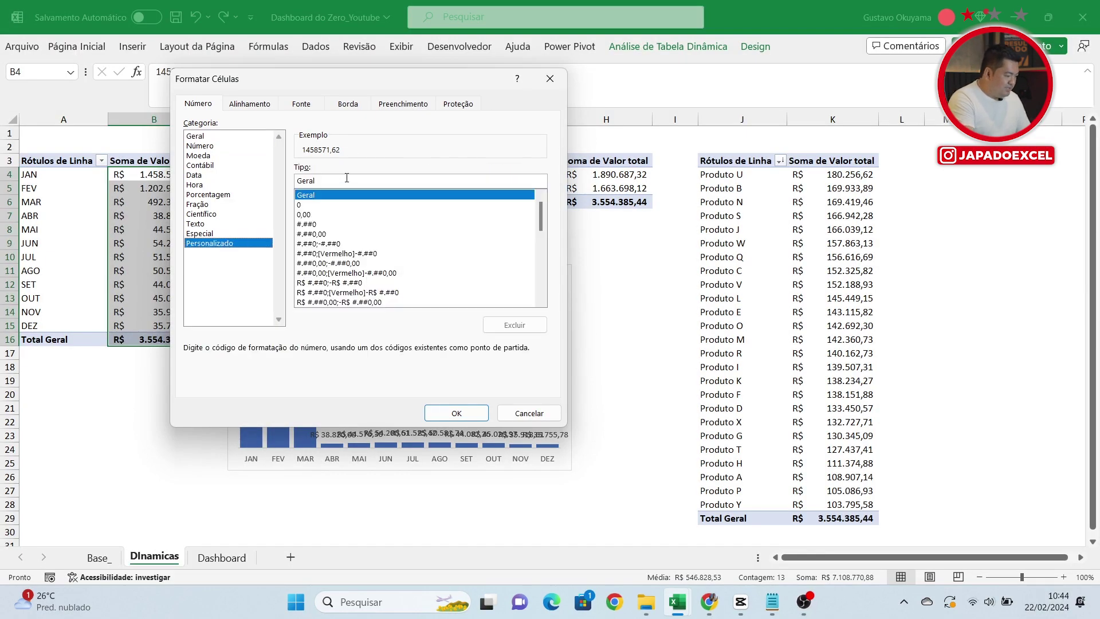
left_click_drag(347, 178, 290, 181)
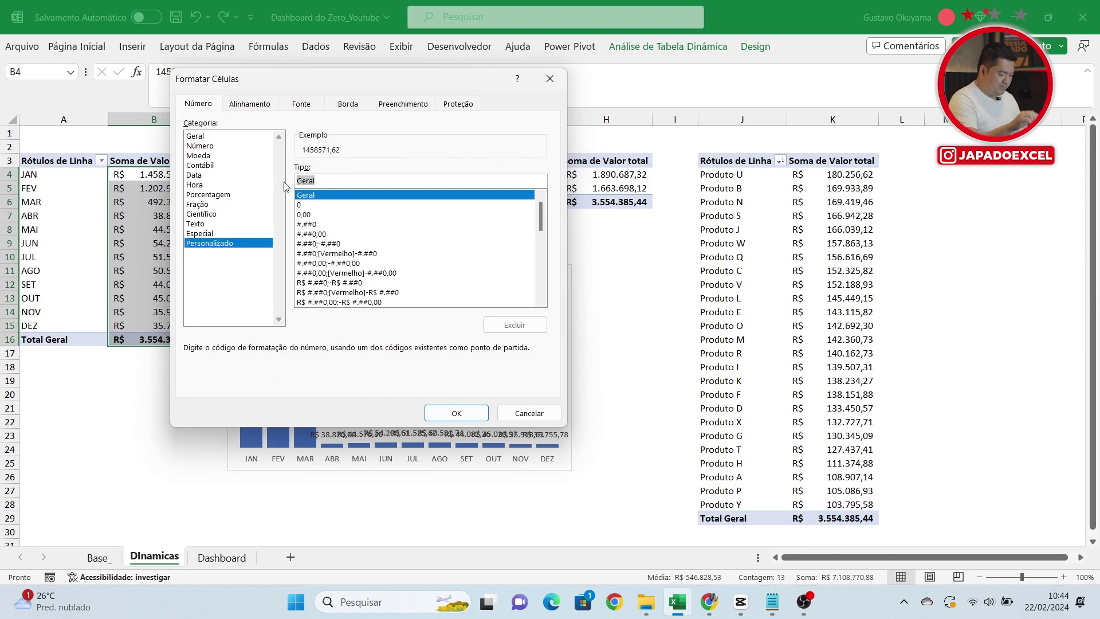
key("BackSpace")
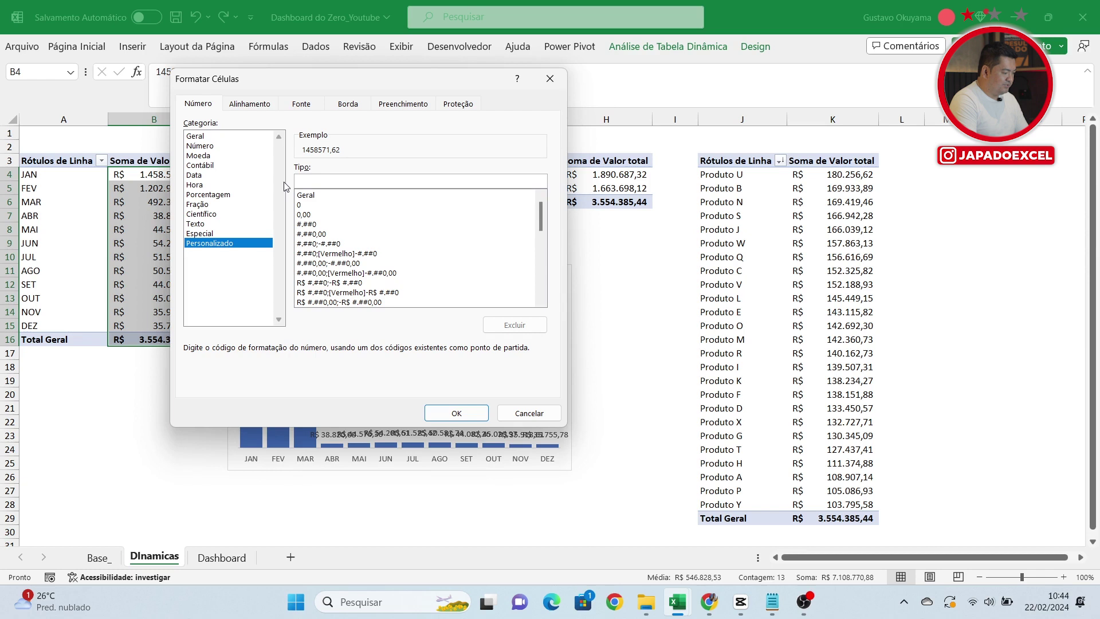
type("o,o")
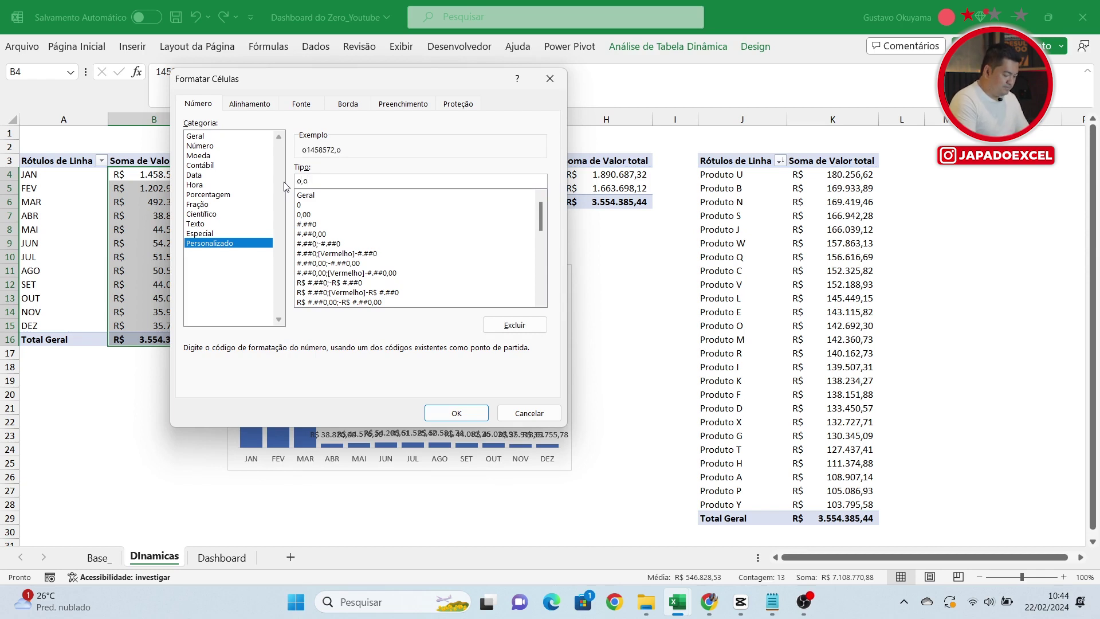
key("BackSpace")
key("BackSpace")
type("0,0")
type(",")
type("\"")
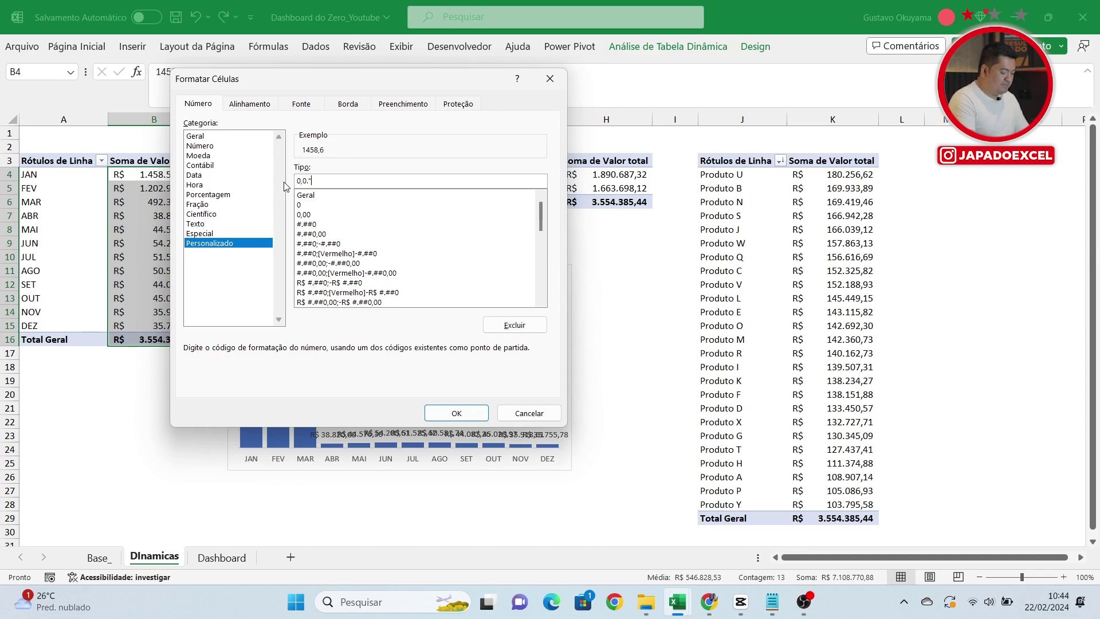
type("K")
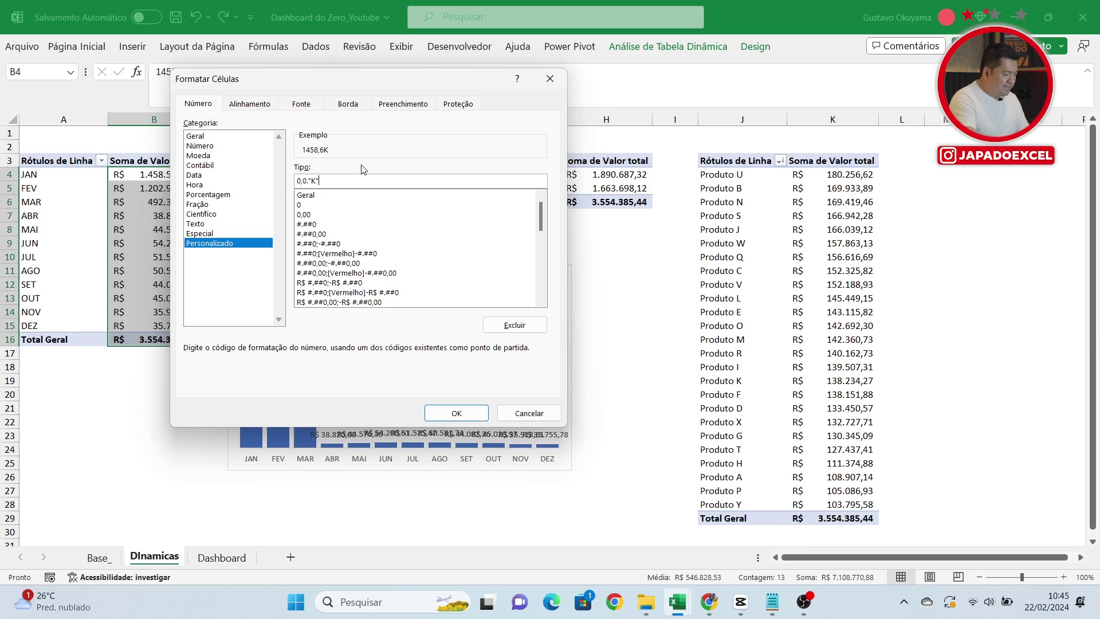
left_click(449, 412)
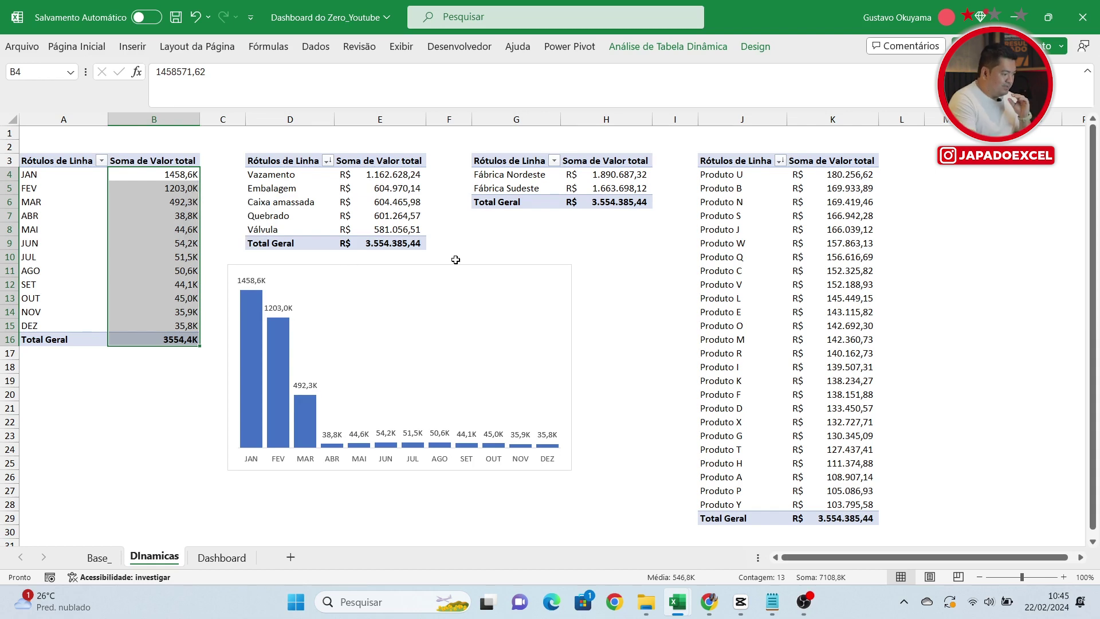
Step: Move the monthly chart down below the PivotTables, with its upper edge around row 27 starting in column A
mouse_move(447, 268)
left_mouse_down()
mouse_move(426, 270)
mouse_move(381, 307)
left_mouse_up()
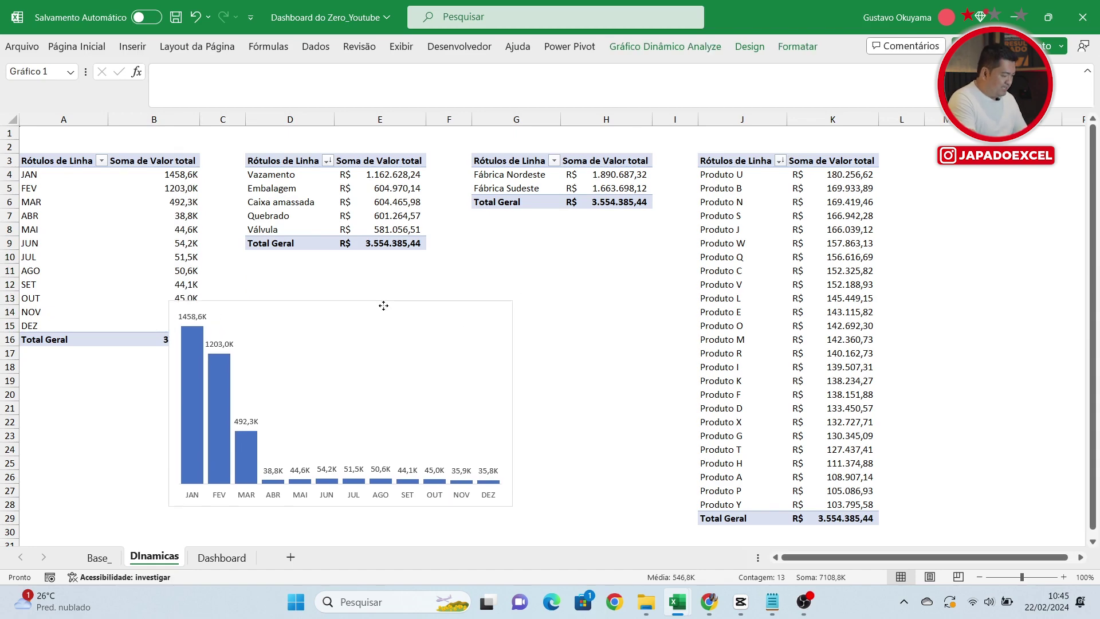
scroll(376, 307, "down", 5)
left_click_drag(265, 306, 126, 492)
left_click(540, 463)
scroll(541, 462, "up", 5)
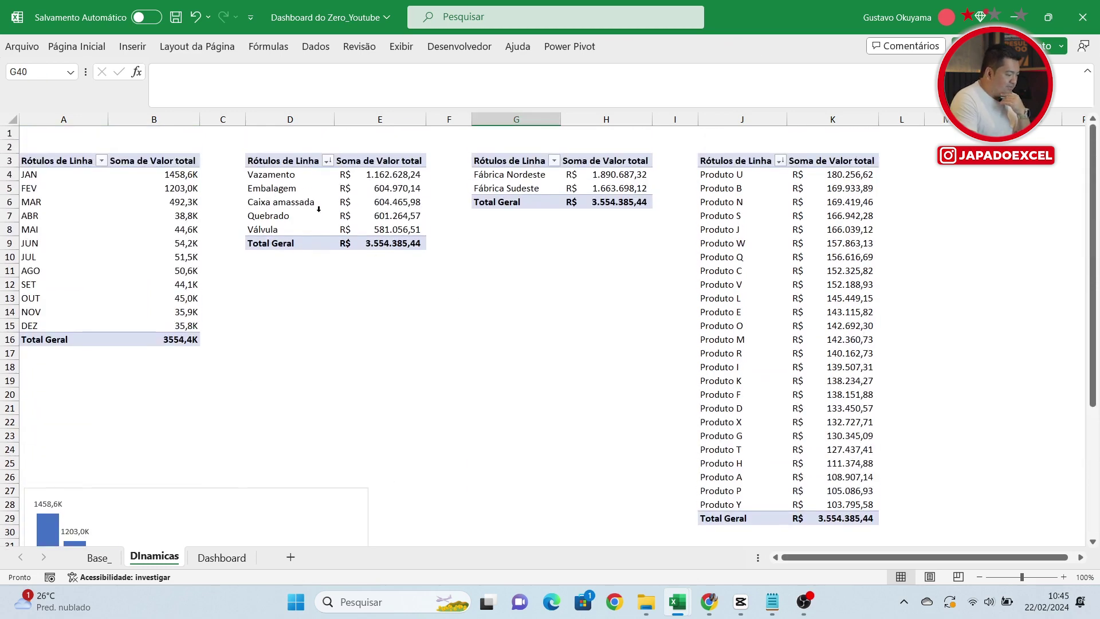
Step: Insert a 2D clustered bar PivotChart from the defect reason PivotTable and place it just below that table
left_click(308, 202)
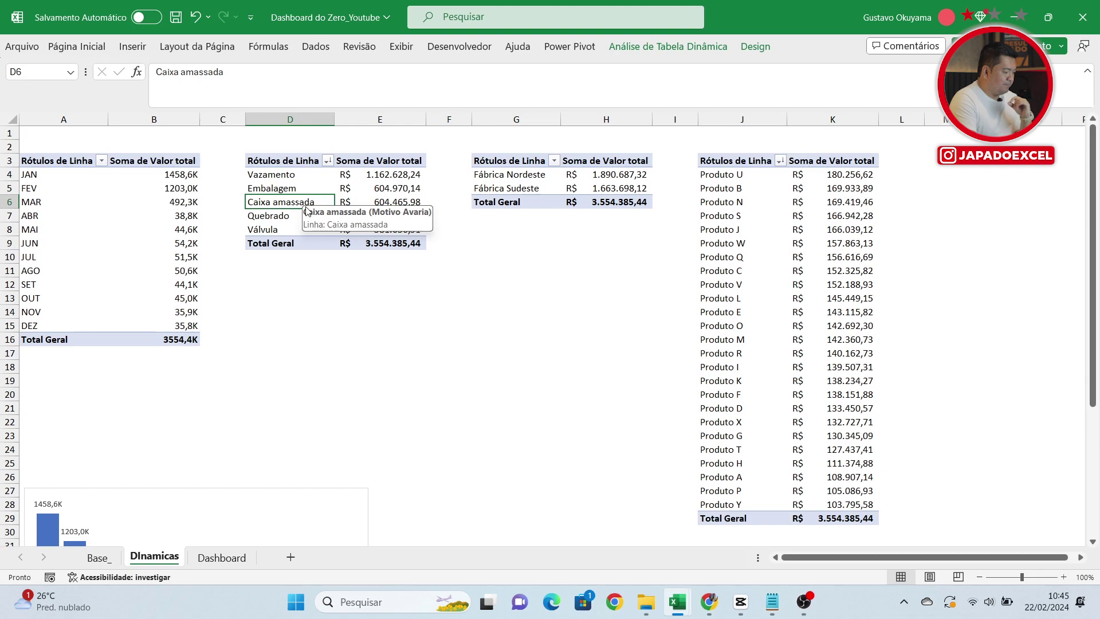
left_click(133, 47)
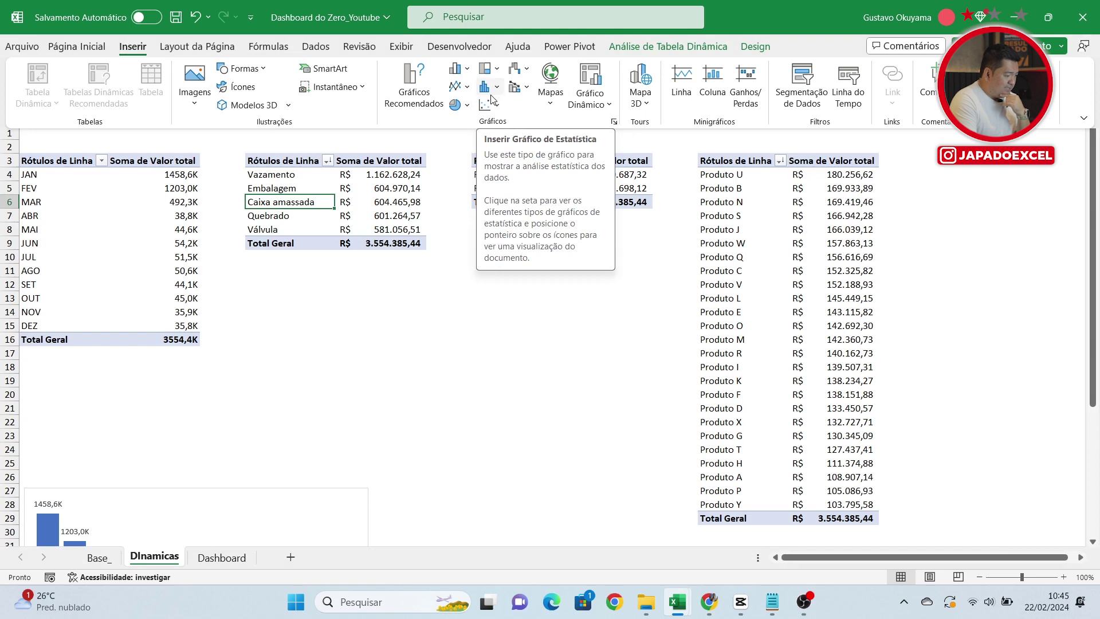
left_click(466, 71)
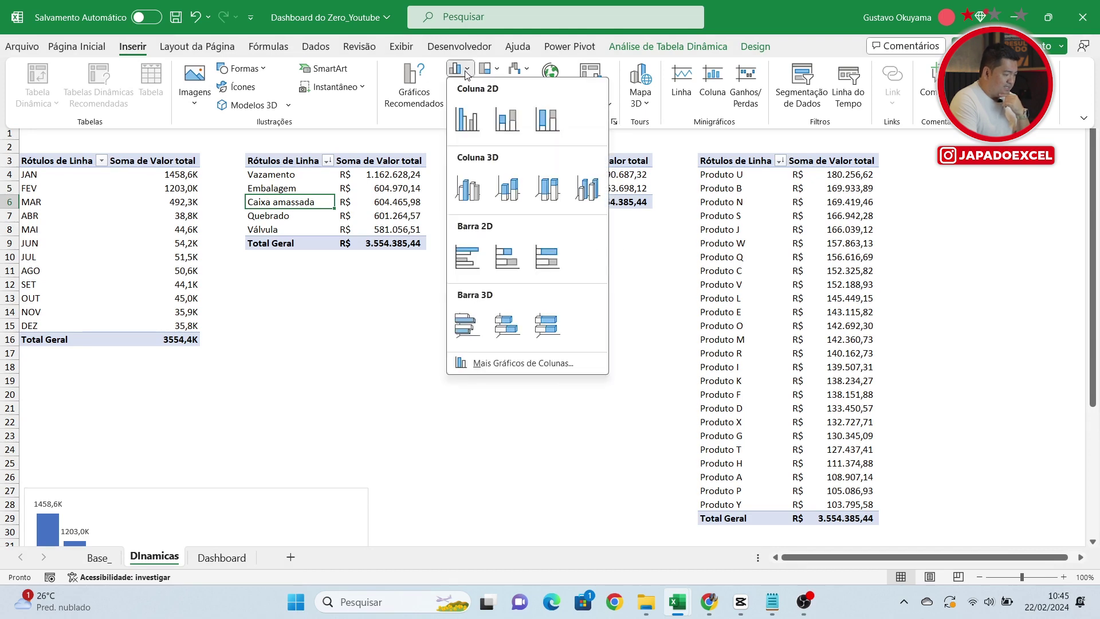
left_click(465, 272)
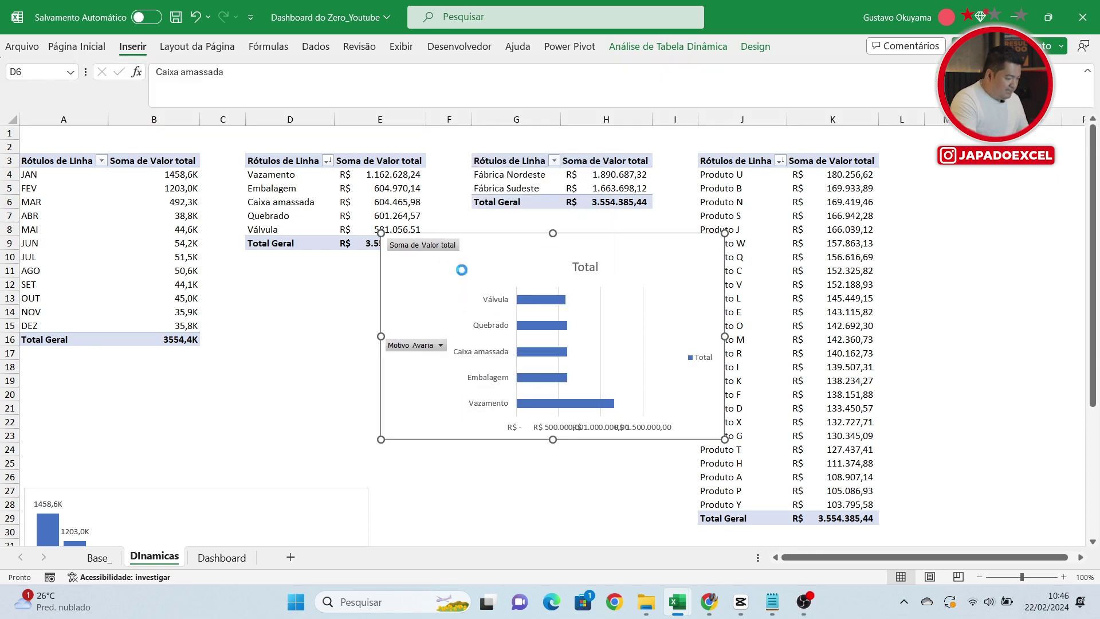
left_click_drag(612, 240, 536, 263)
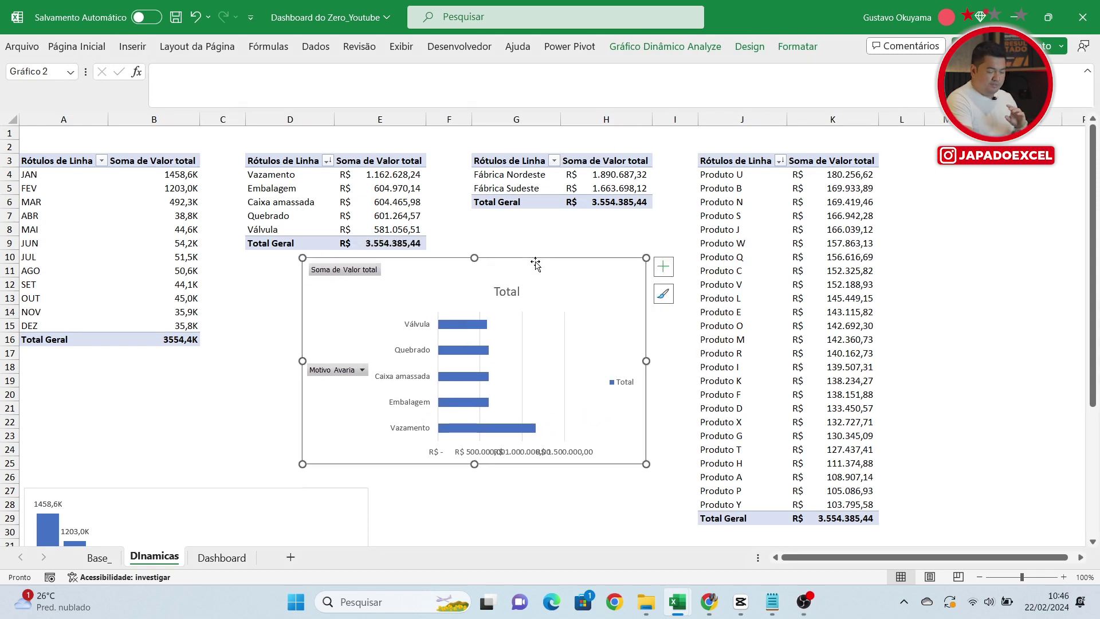
Step: Hide all field buttons on the defect reason bar chart and delete its legend
right_click(356, 371)
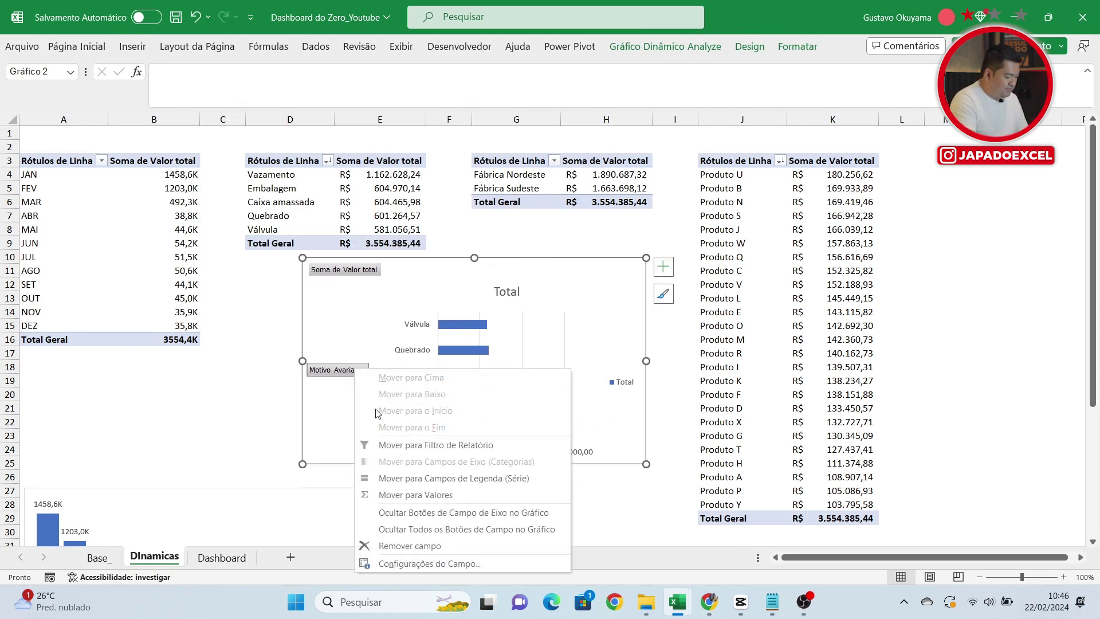
left_click(415, 530)
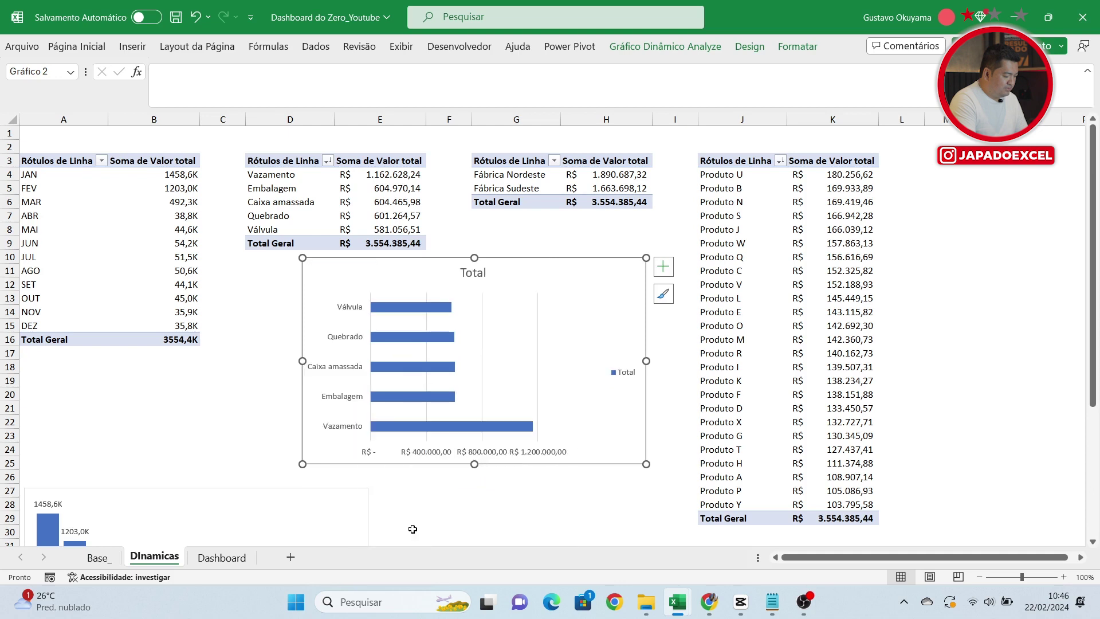
left_click(636, 375)
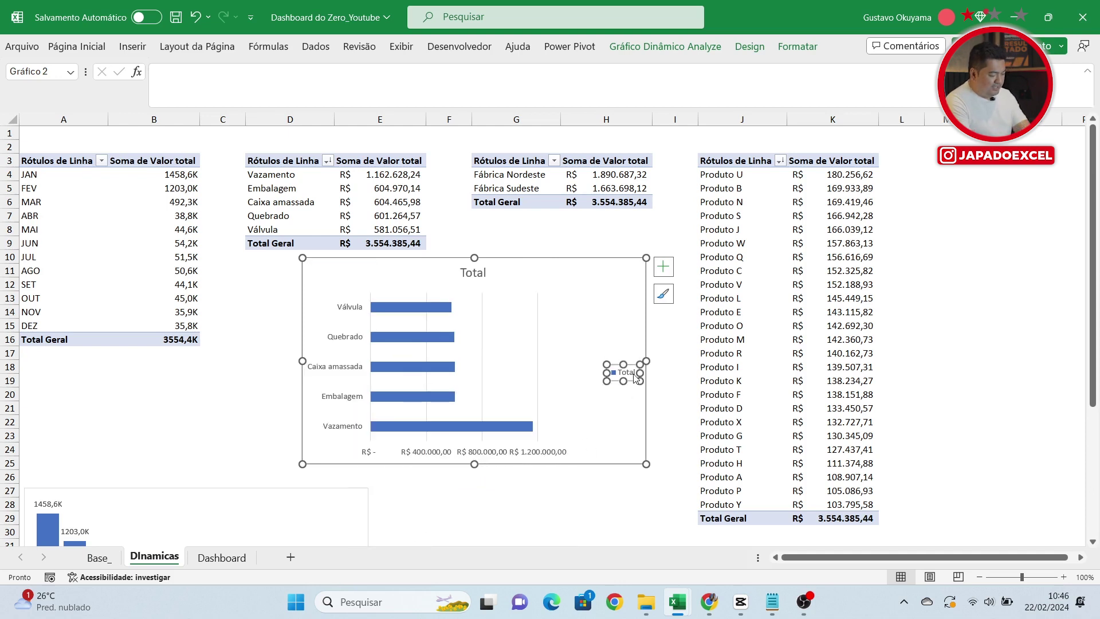
key("Delete")
Step: Delete the title, the vertical gridlines and the horizontal value axis from the defect reason chart
left_click(478, 276)
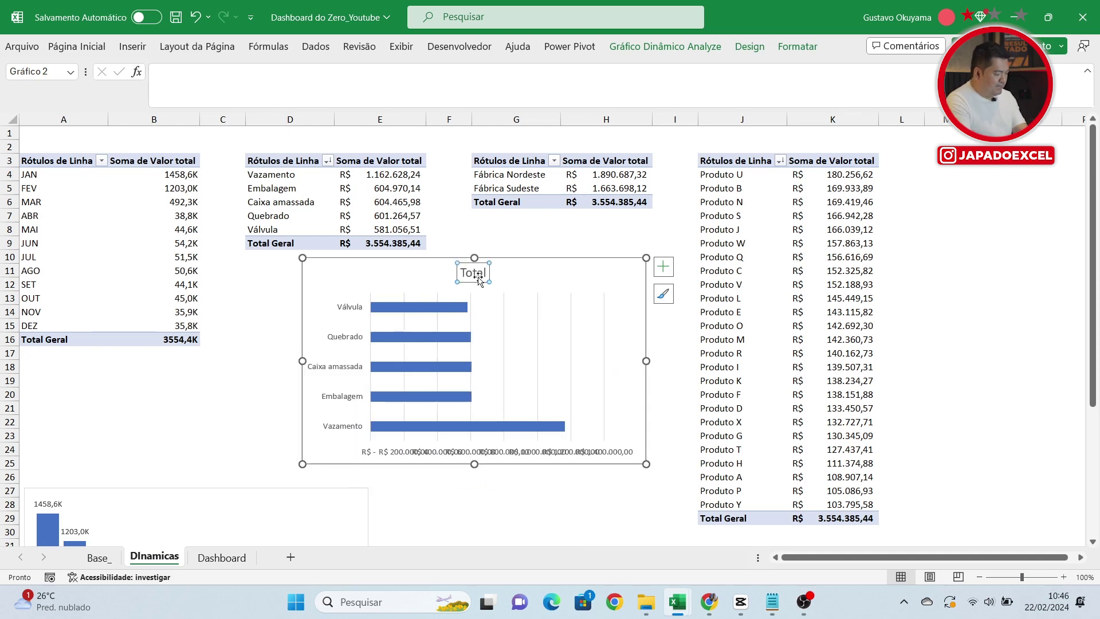
key("Delete")
key("Delete")
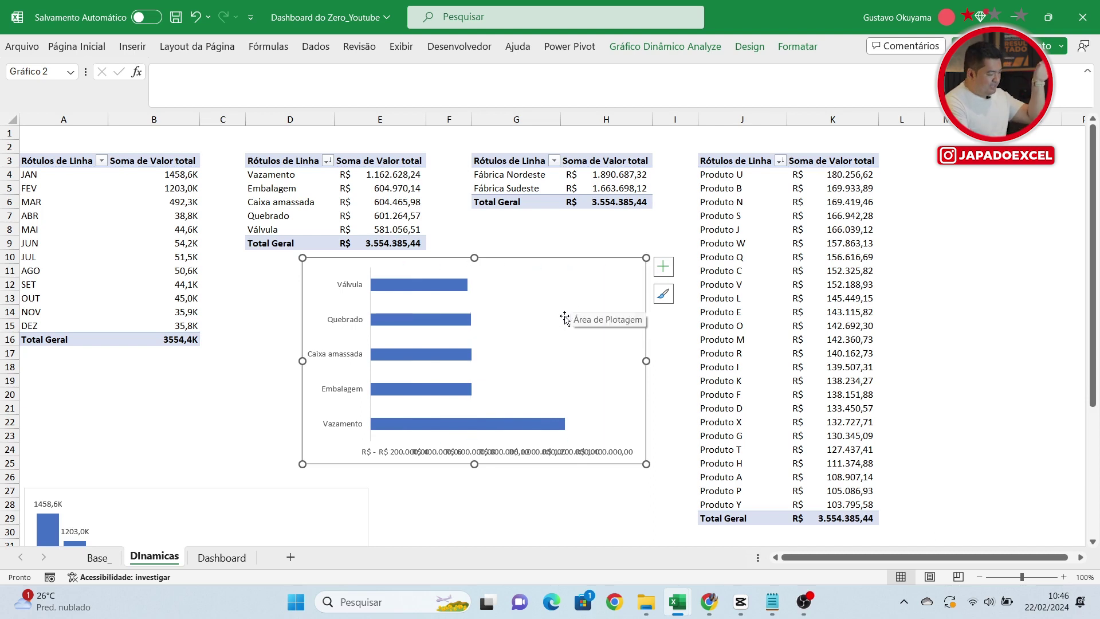
left_click(528, 455)
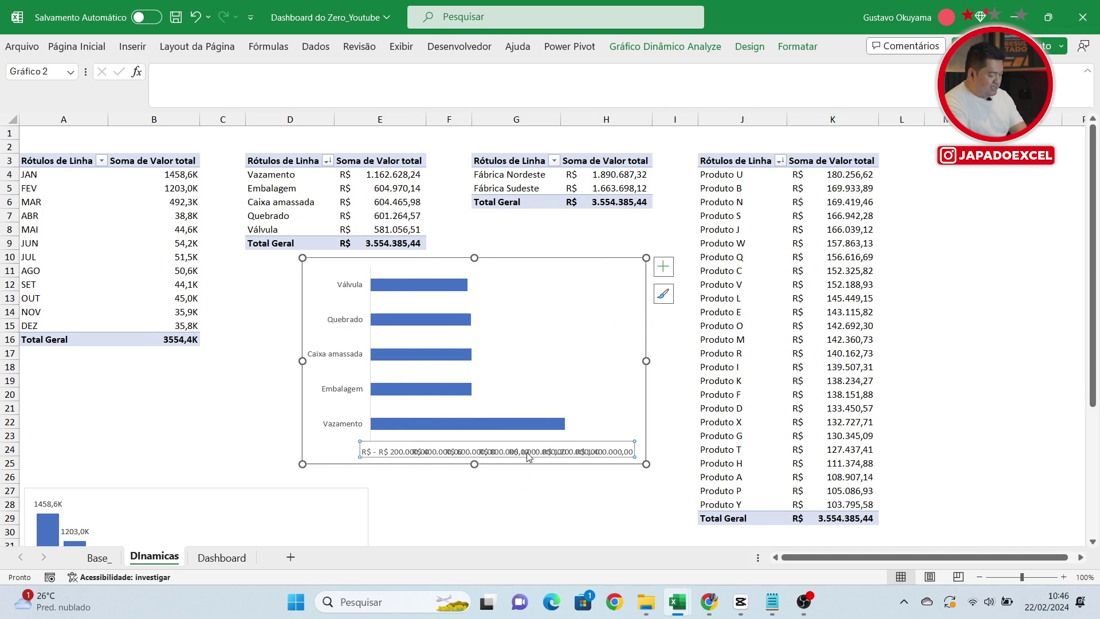
key("Delete")
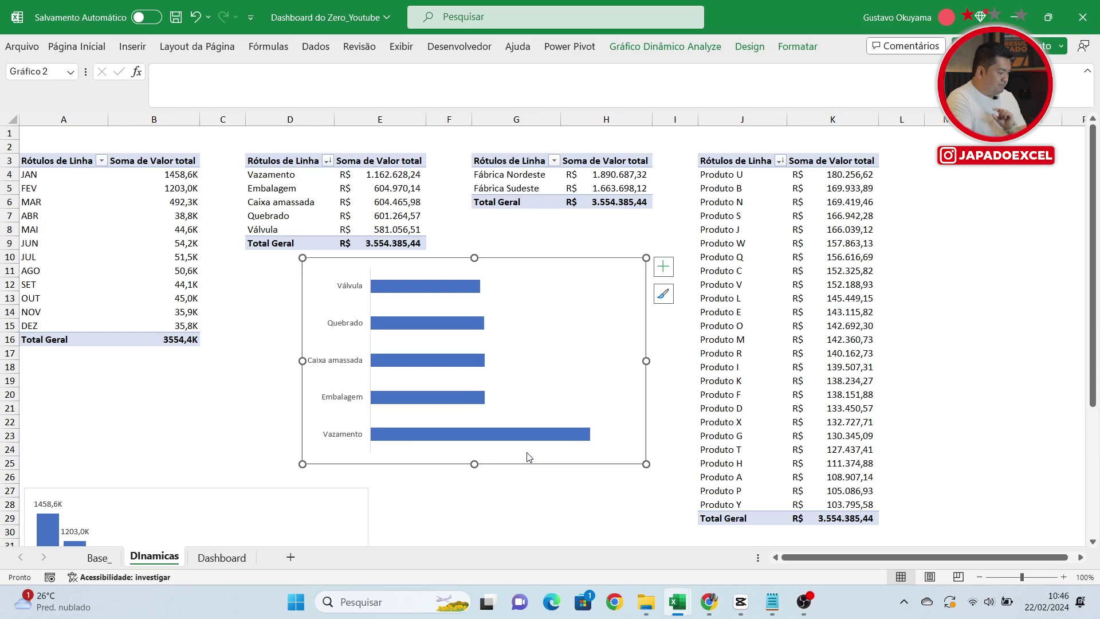
Step: Set the gap width of the bars in the defect reason chart to 20%
mouse_move(545, 441)
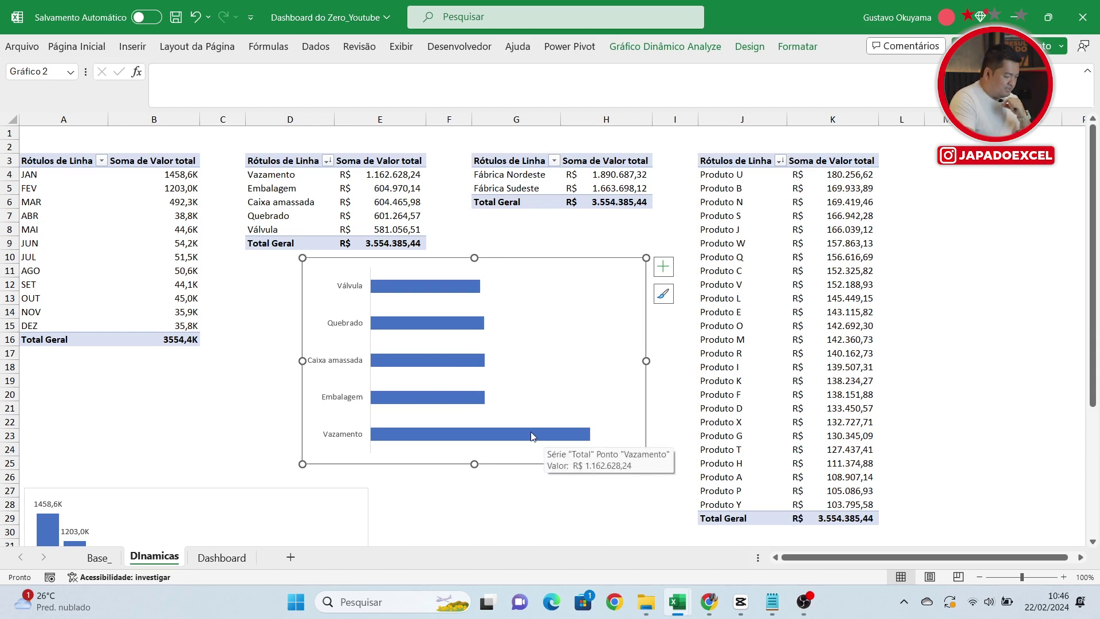
left_click(530, 435)
right_click(531, 433)
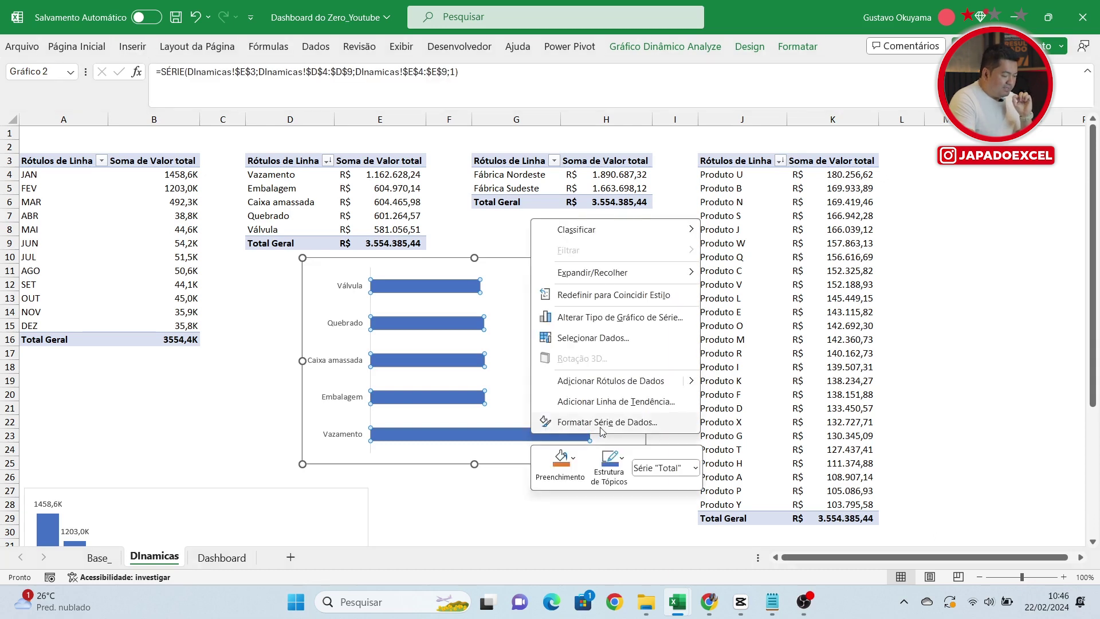
key("Escape")
key("ctrl+1")
left_click(1059, 302)
left_click_drag(1059, 302, 1031, 302)
key("BackSpace")
type("20")
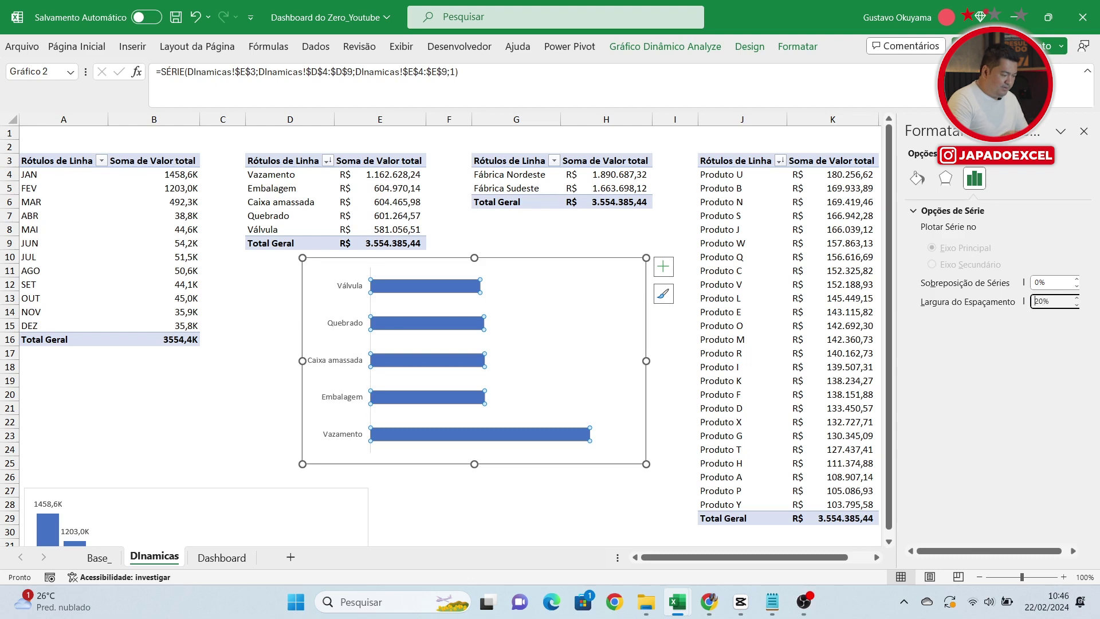
key("Return")
left_click(1083, 133)
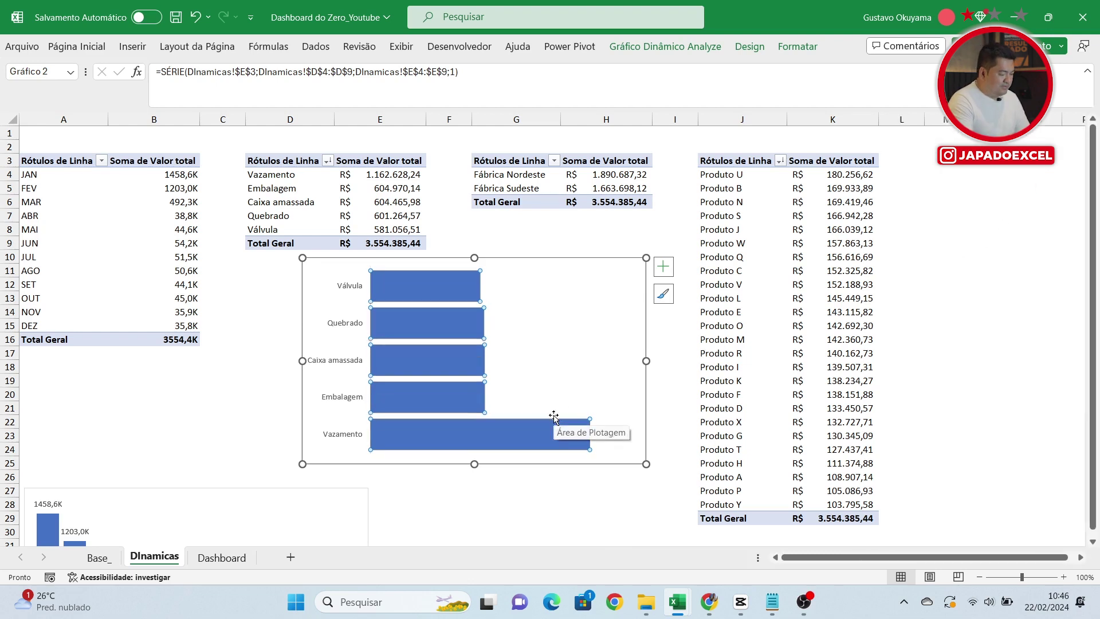
Step: Add data labels to the bars of the defect reason chart
left_click(668, 274)
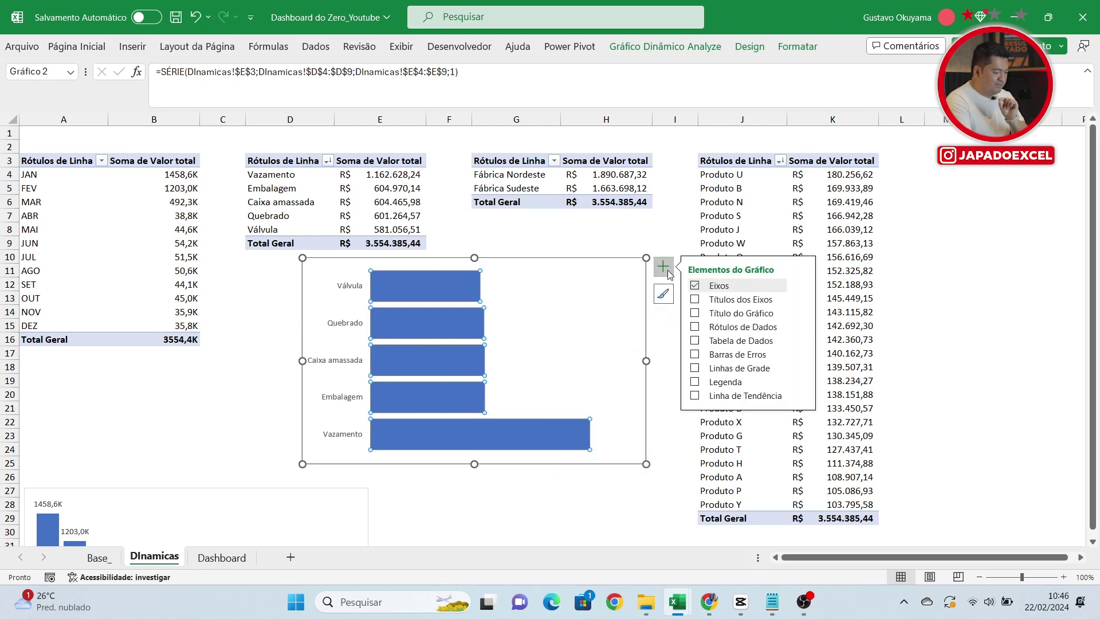
left_click(695, 328)
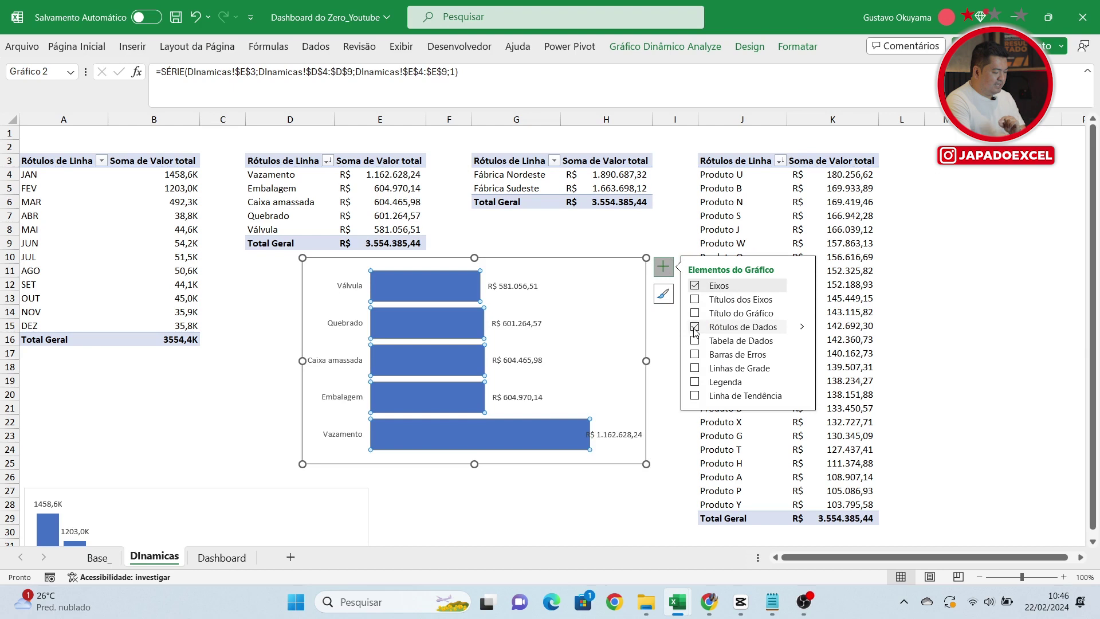
left_click(612, 519)
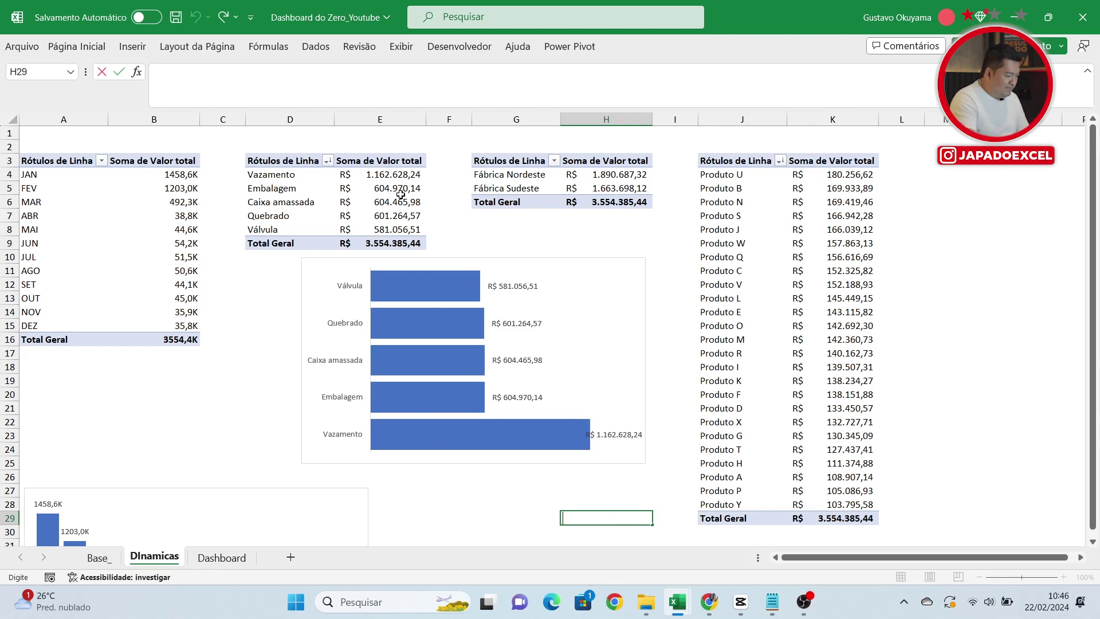
Step: Apply the custom number format 0,0."K" to the value columns of the defect reason, factory and product PivotTables, including their totals
left_click_drag(397, 176, 397, 237)
left_click_drag(621, 175, 618, 198)
left_click_drag(831, 177, 802, 516)
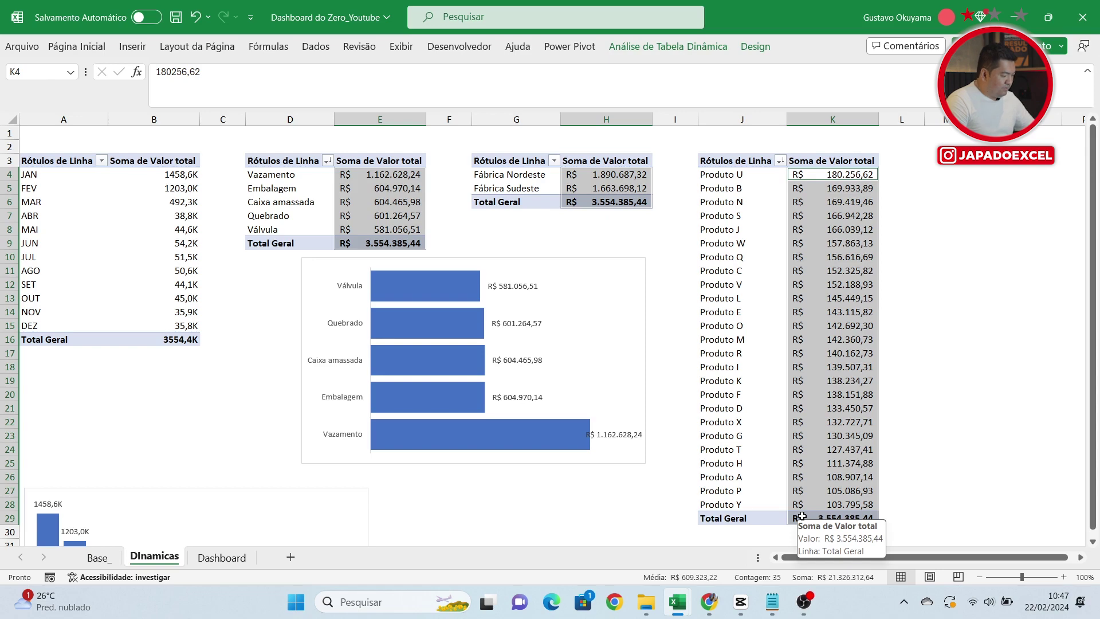
key("ctrl+1")
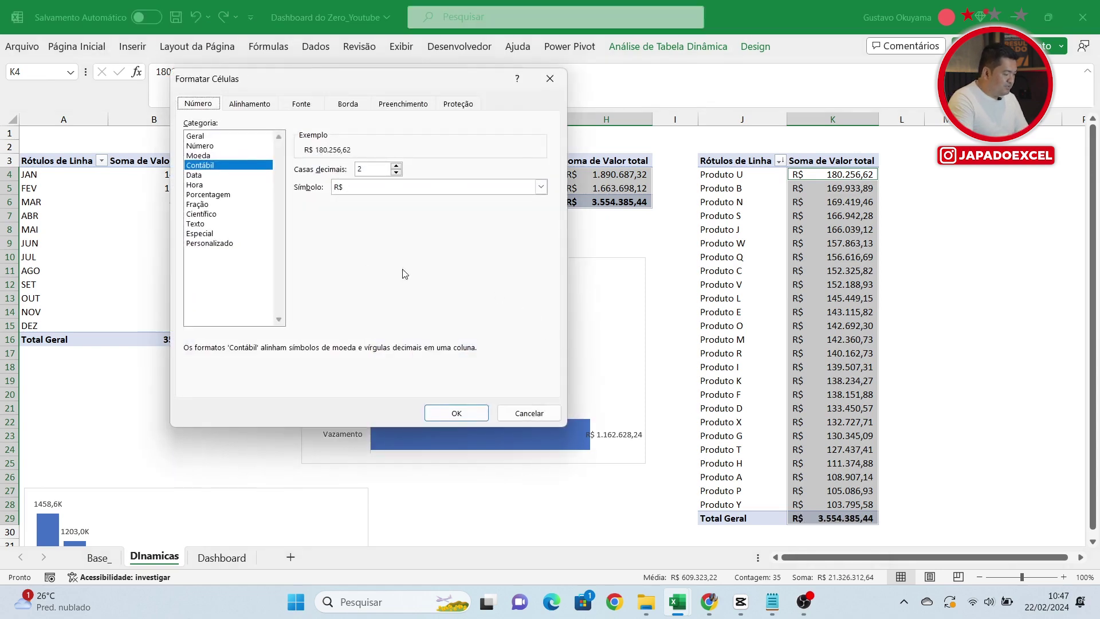
left_click(228, 244)
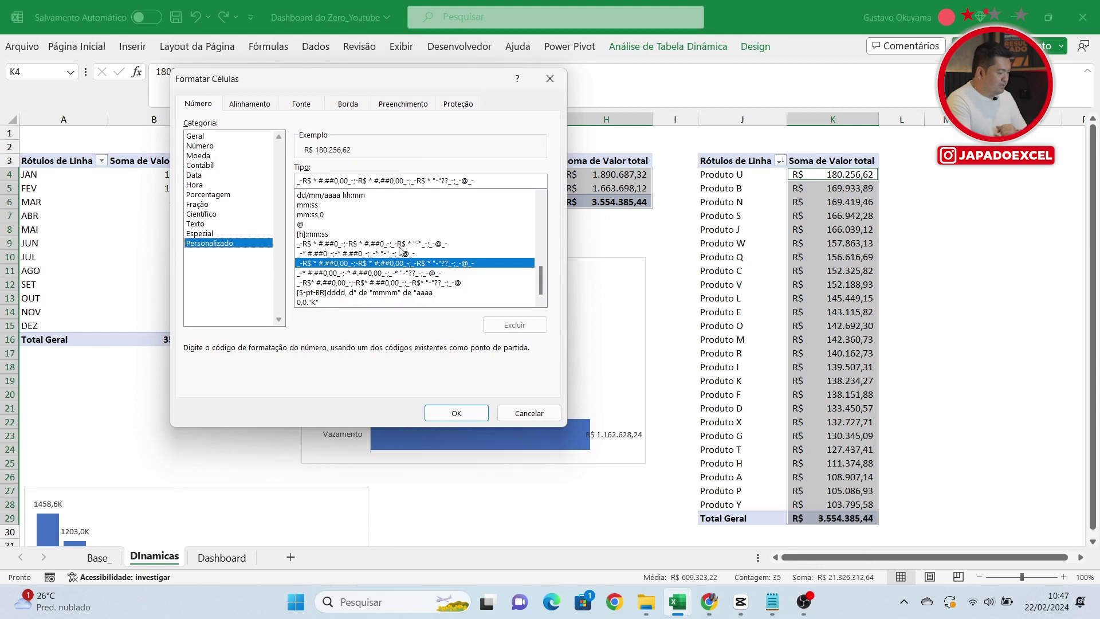
left_click(311, 303)
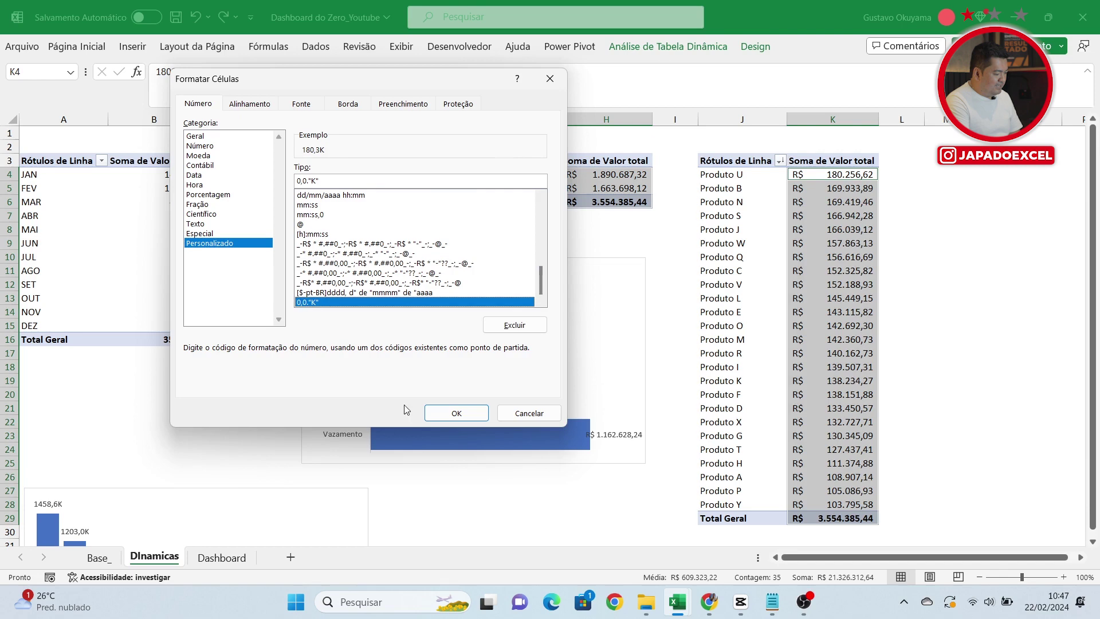
left_click(439, 412)
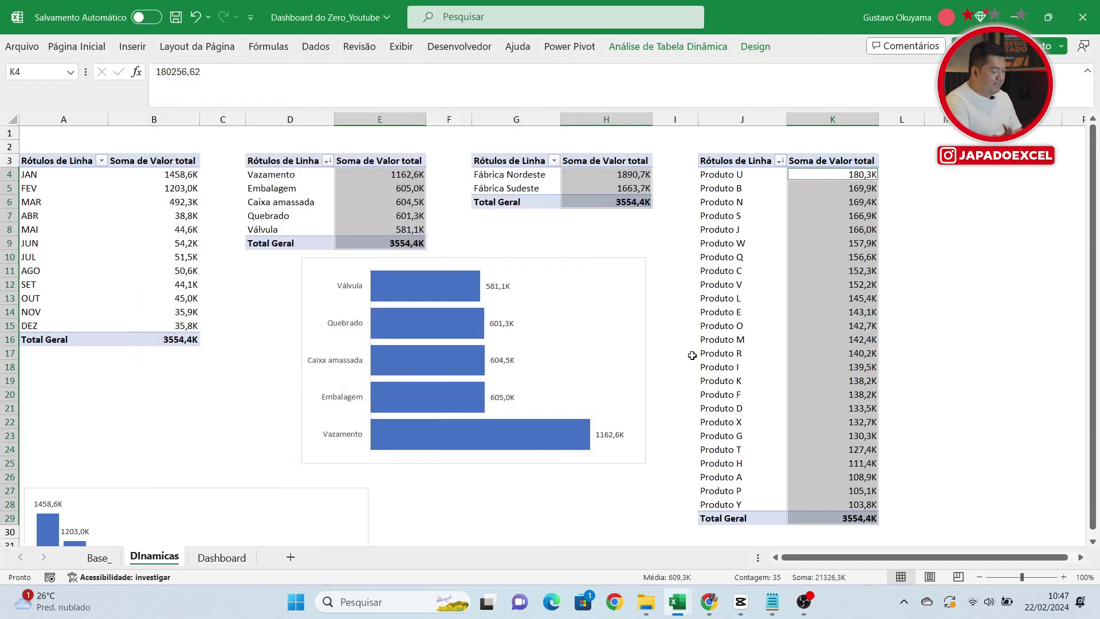
left_click(676, 369)
Step: Move the defect reason chart below the PivotTables, beside the monthly chart, with its upper edge around row 32 starting in column E
scroll(676, 375, "down", 2)
scroll(659, 355, "down", 1)
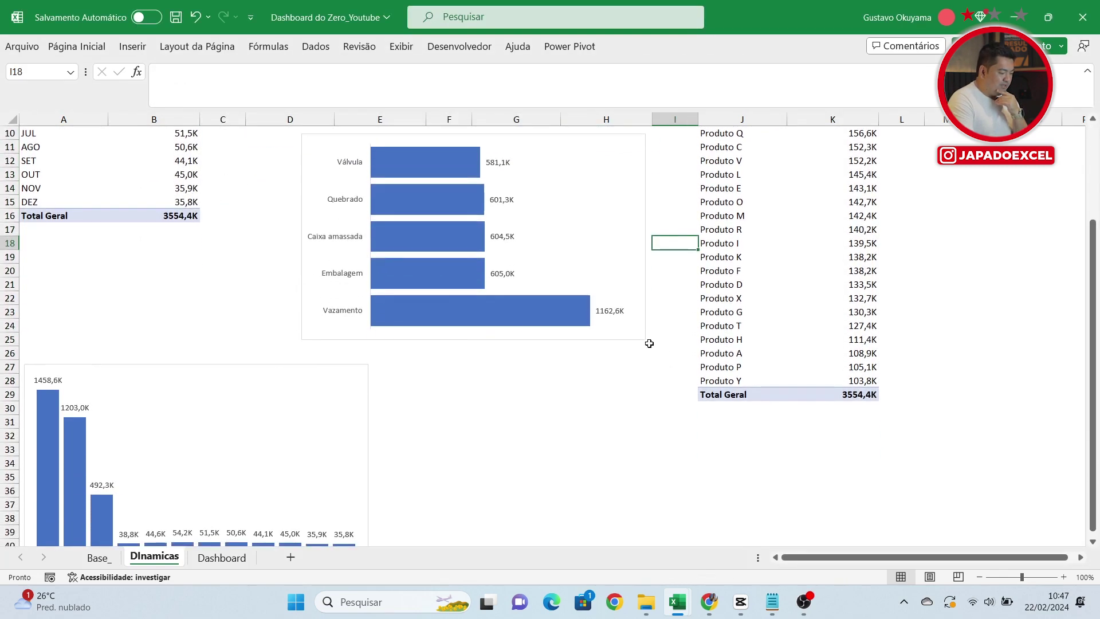
left_click(639, 337)
scroll(626, 338, "down", 2)
left_click_drag(504, 262, 603, 527)
scroll(601, 430, "up", 6)
left_click(599, 424)
Step: Insert a 2D pie PivotChart from the factory PivotTable and place it just below the defect reason PivotTable
left_click(525, 174)
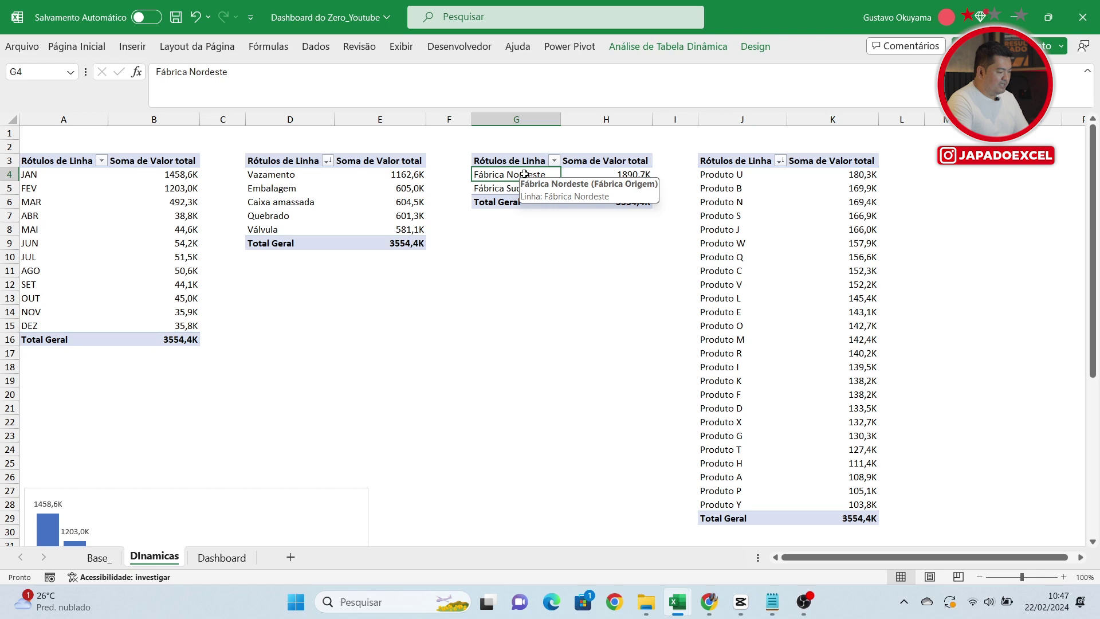
left_click(133, 47)
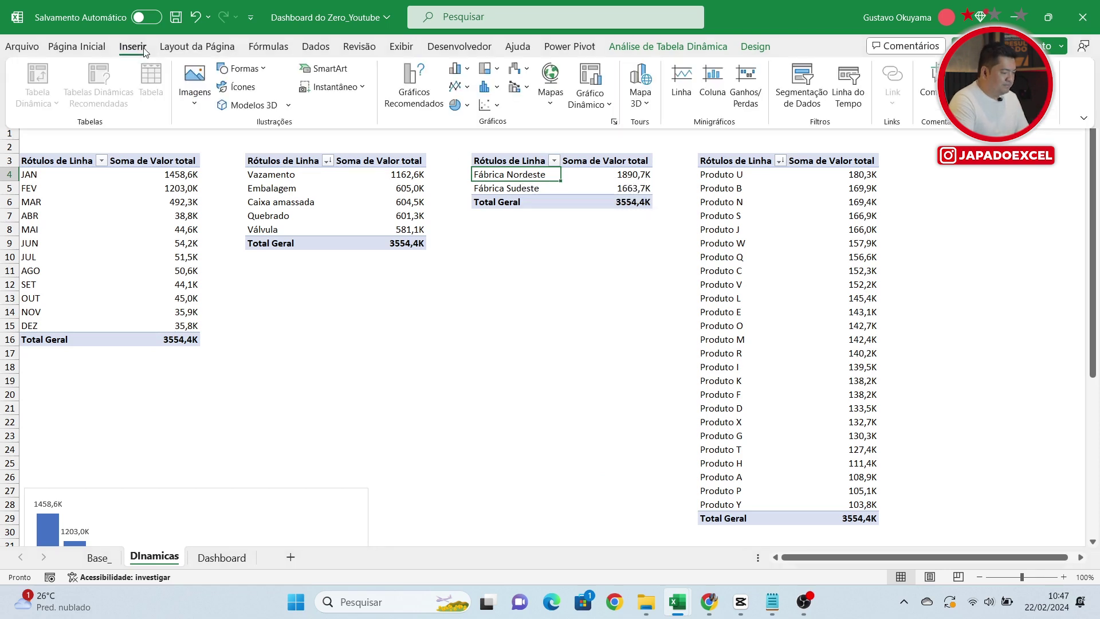
left_click(458, 105)
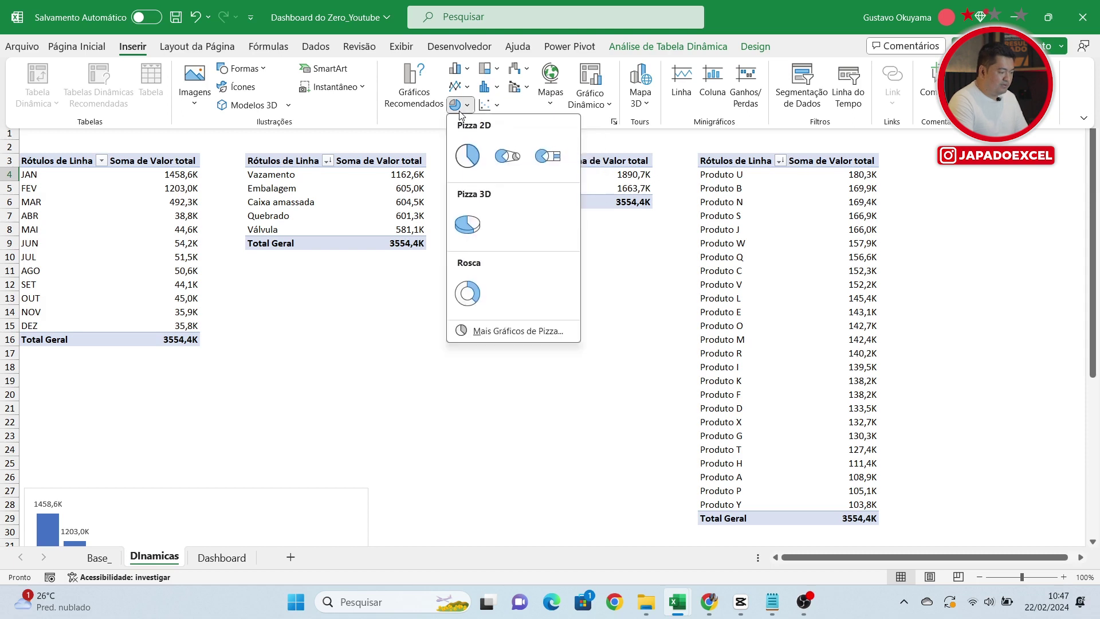
left_click(468, 156)
left_click_drag(523, 241, 472, 256)
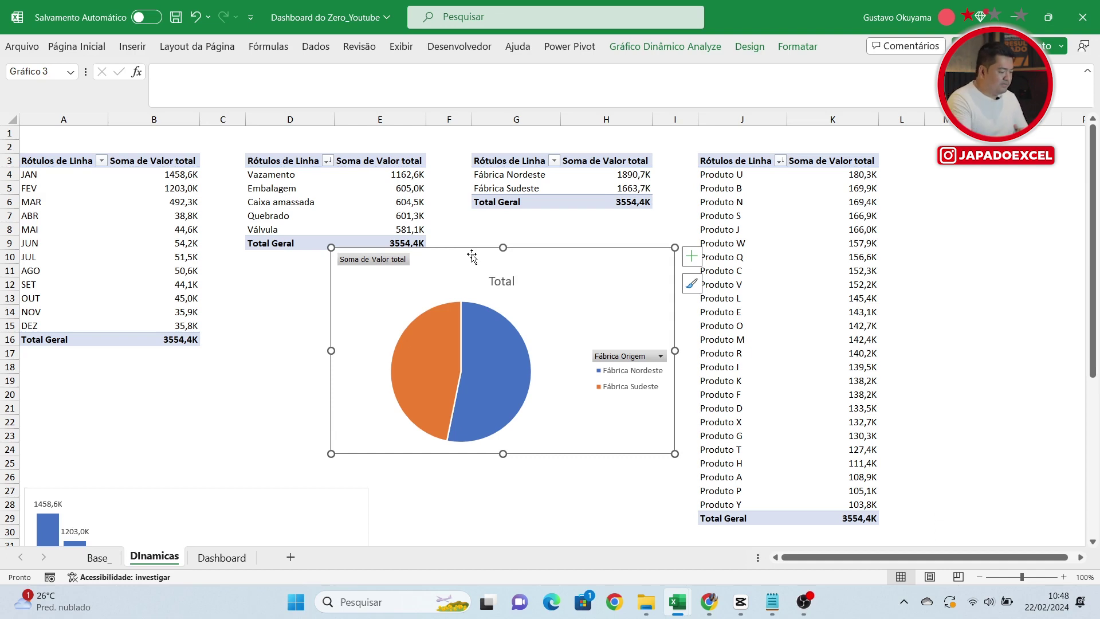
left_click_drag(471, 257, 407, 262)
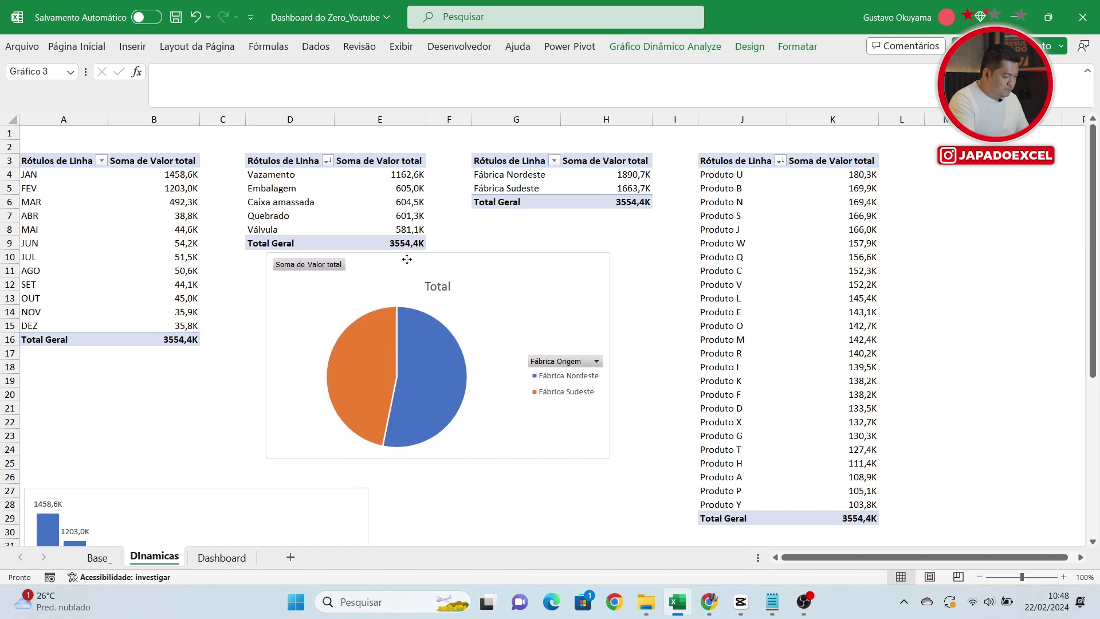
Step: Hide all field buttons on the factory pie chart and delete its title
right_click(583, 369)
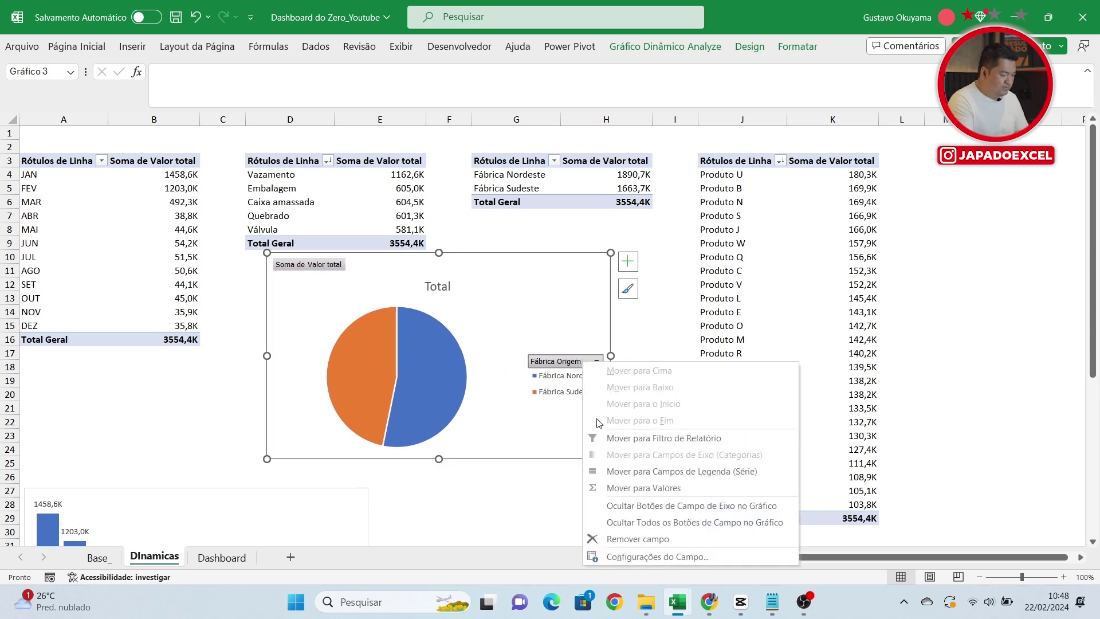
left_click(630, 522)
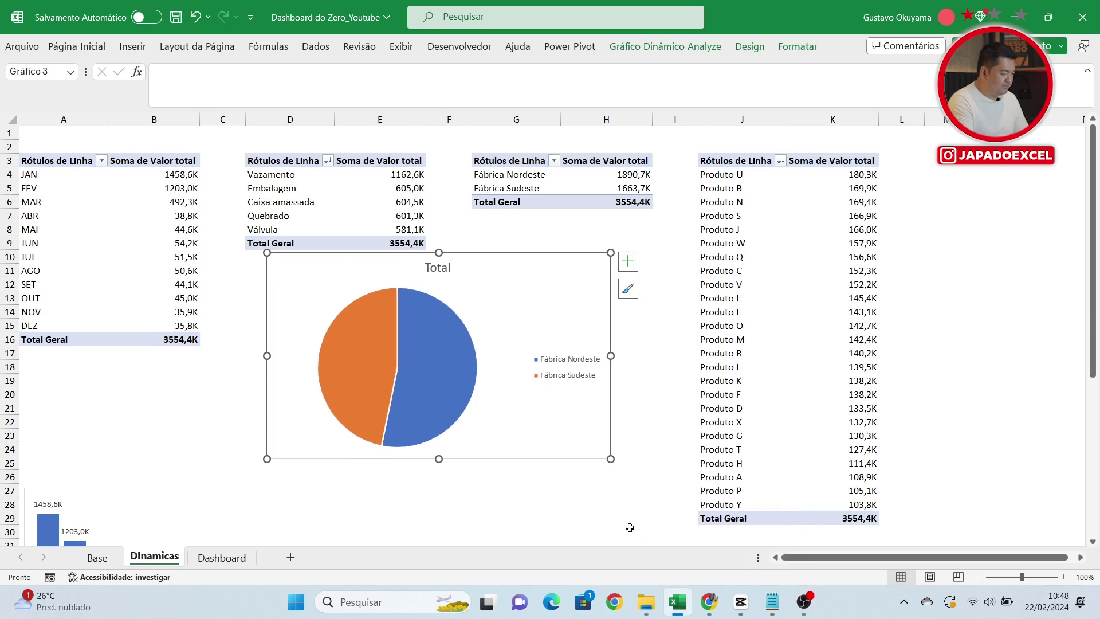
left_click(447, 273)
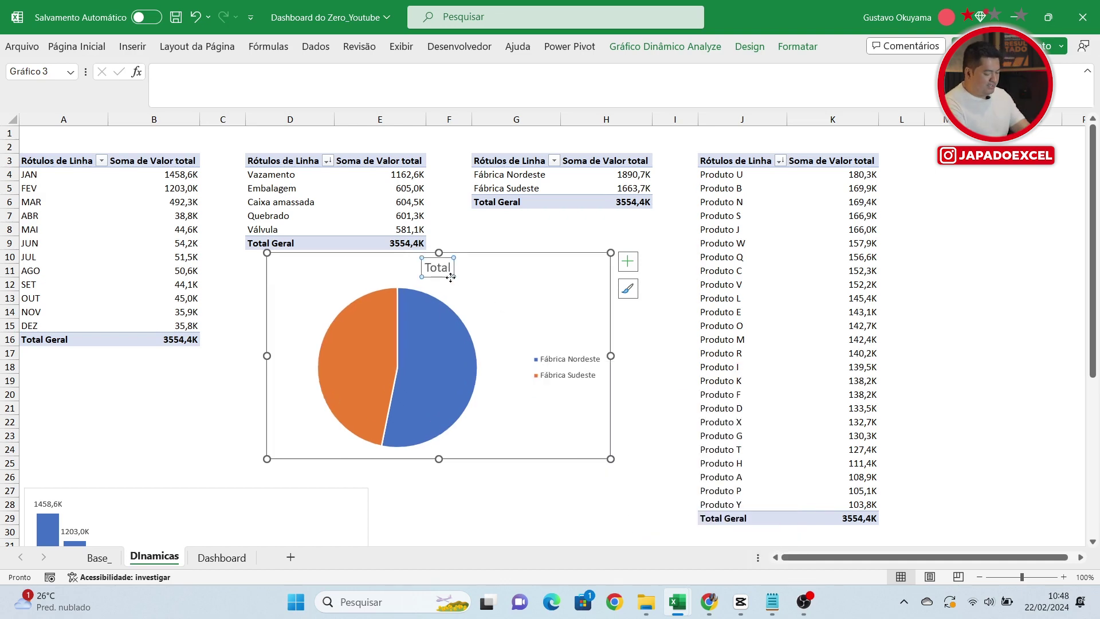
key("Delete")
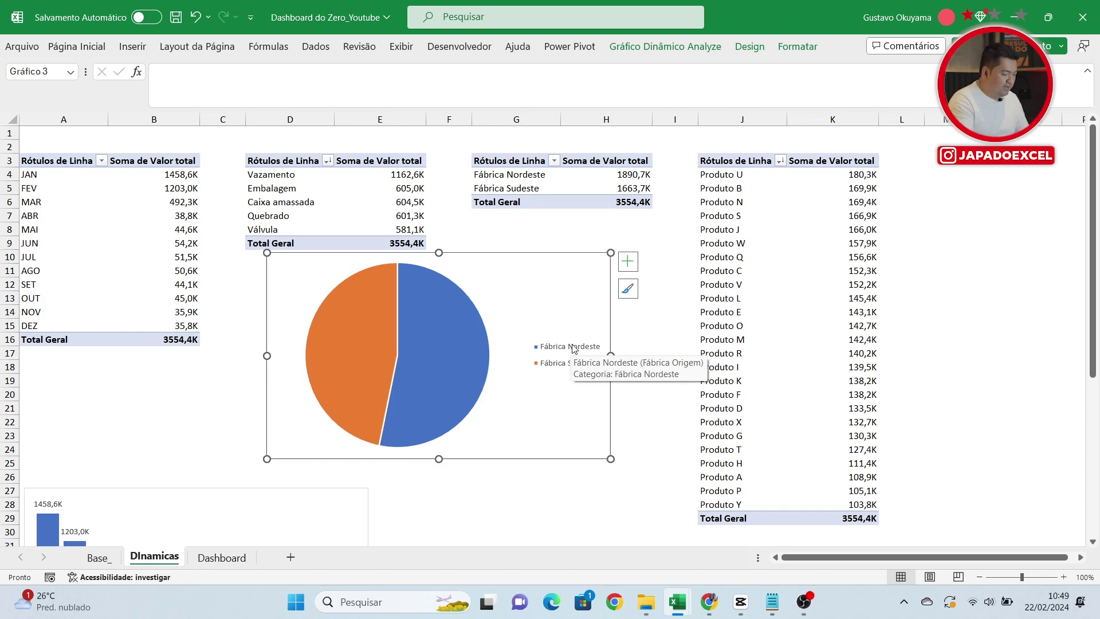
Step: Place the factory pie chart's legend at the bottom of the chart and add data labels to the slices
left_click(624, 266)
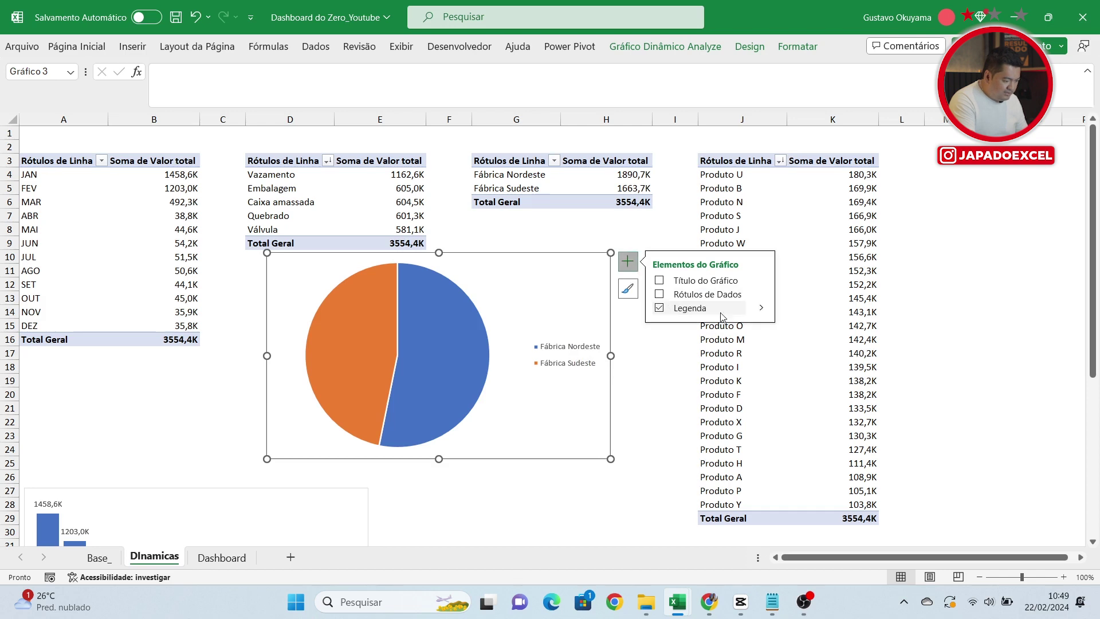
left_click(763, 310)
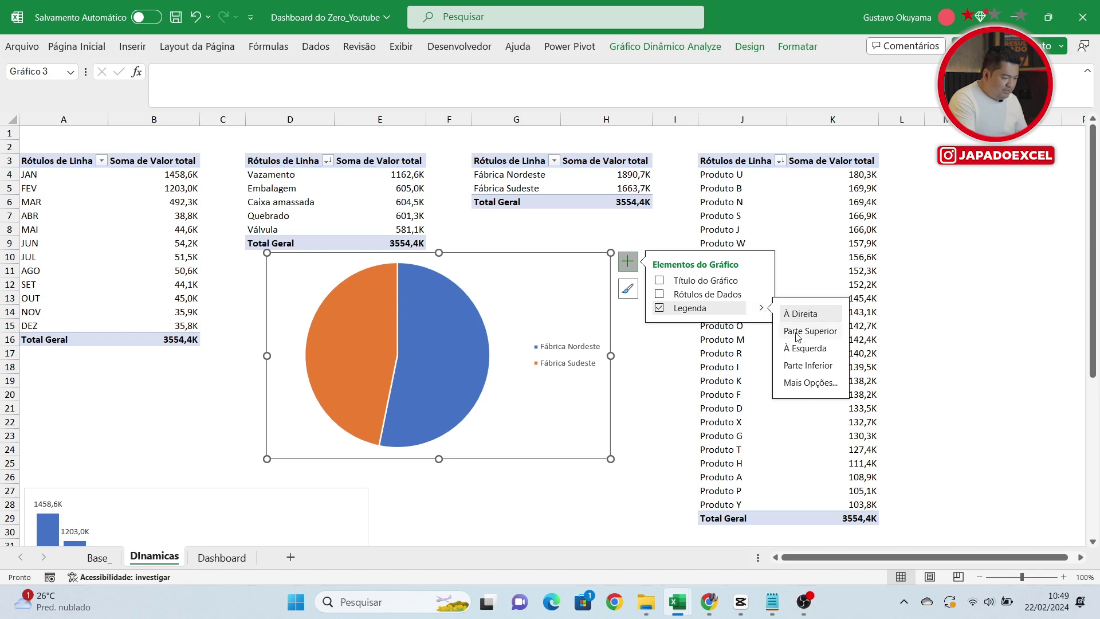
left_click(797, 369)
left_click(467, 490)
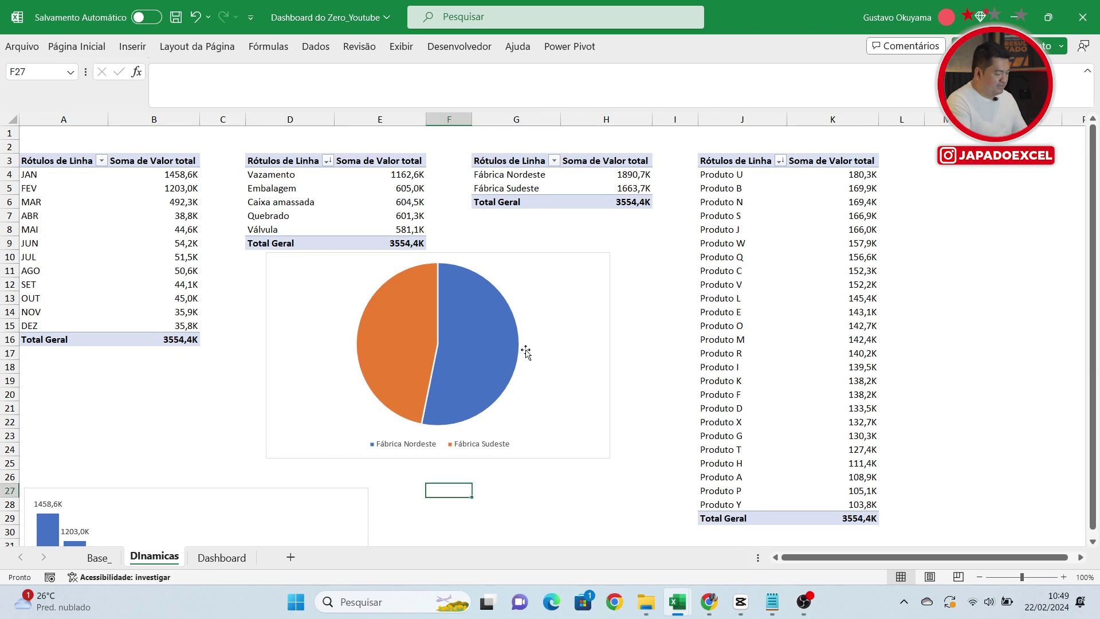
right_click(501, 335)
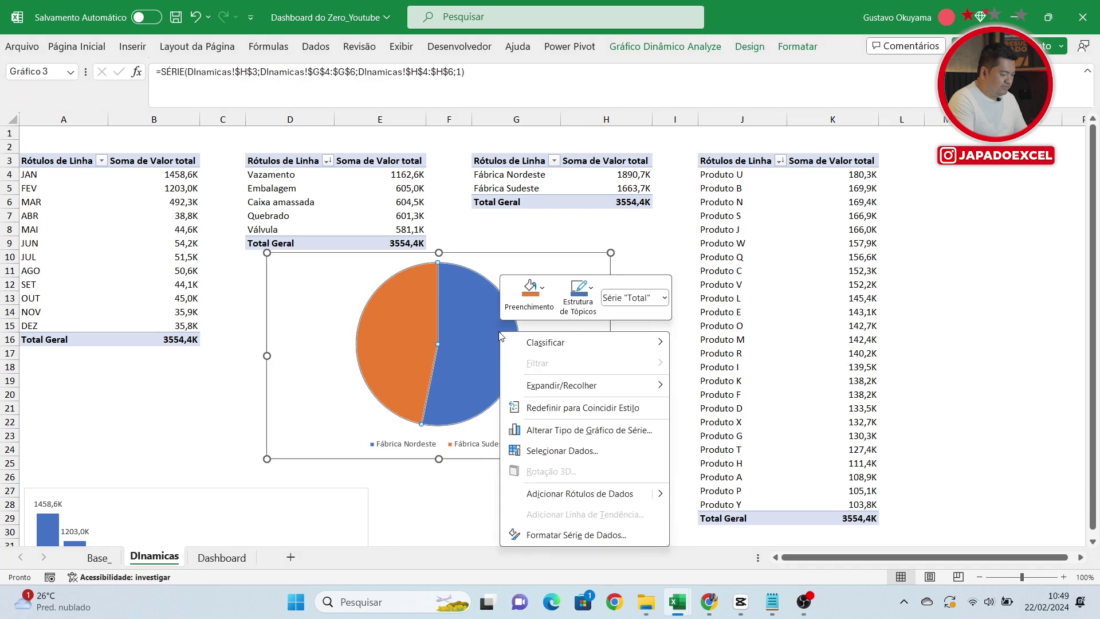
left_click(570, 494)
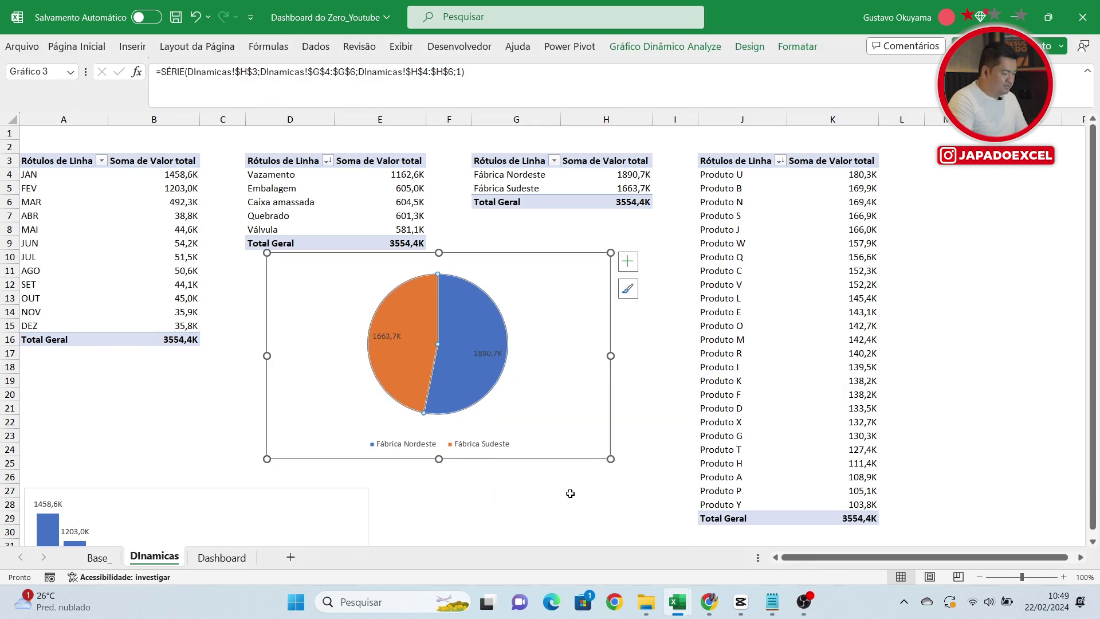
Step: Move the factory pie chart down so that its upper edge is around row 20, starting in column C
scroll(579, 458, "down", 3)
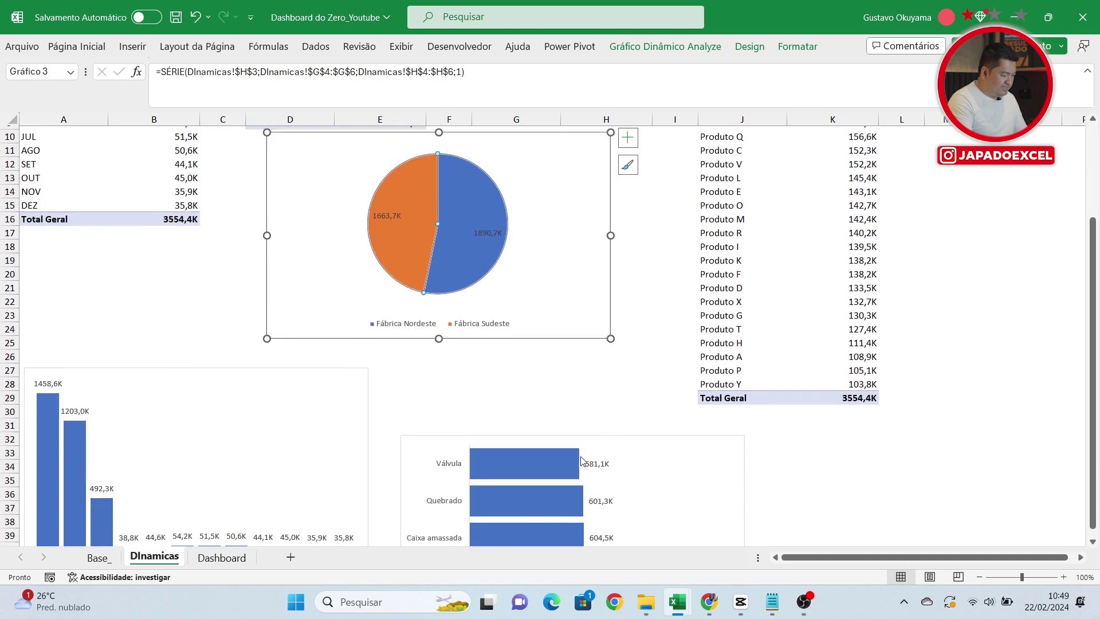
left_click_drag(544, 334, 813, 490)
scroll(795, 367, "down", 4)
left_click_drag(789, 331, 341, 549)
scroll(836, 411, "up", 3)
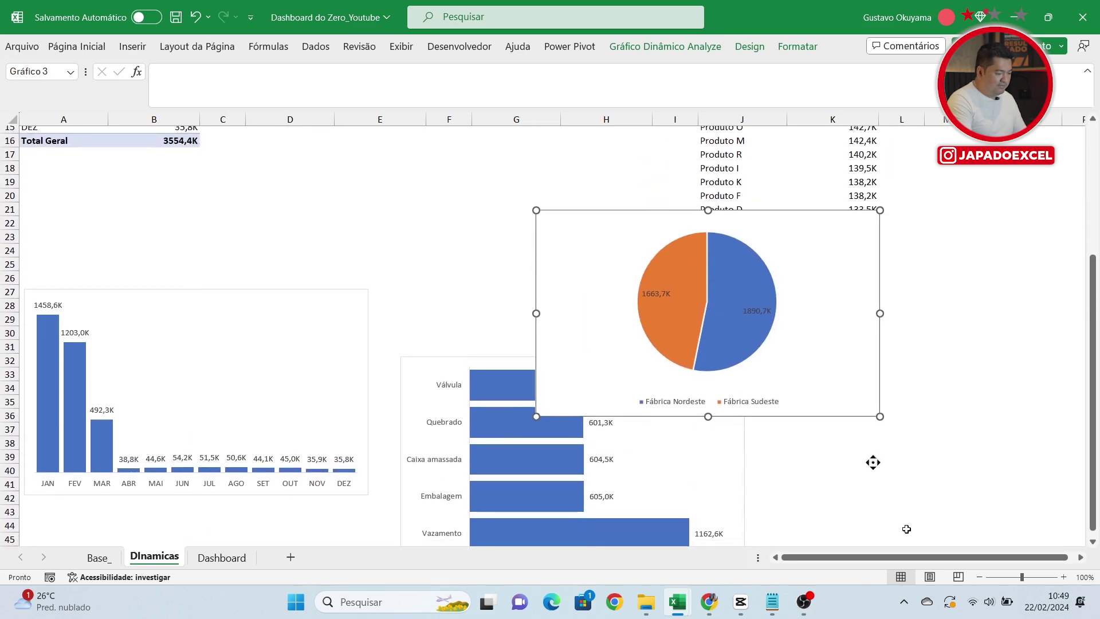
left_click_drag(881, 363, 553, 353)
scroll(892, 429, "up", 4)
scroll(894, 427, "up", 1)
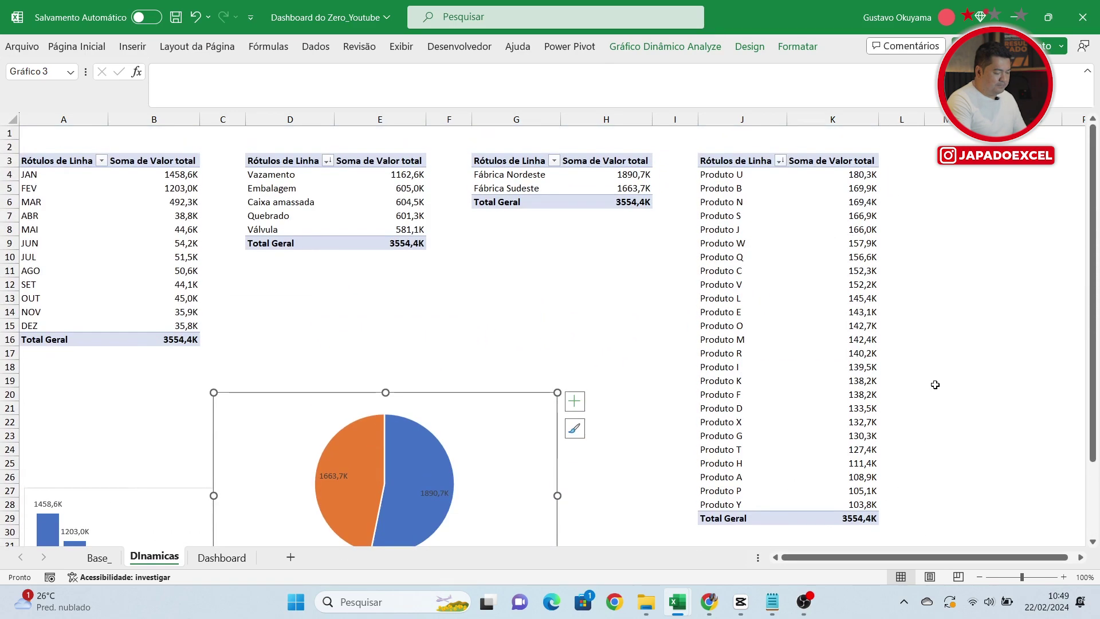
Step: Insert a 2D line with markers PivotChart from the product PivotTable and widen it slightly to the right
left_click(725, 218)
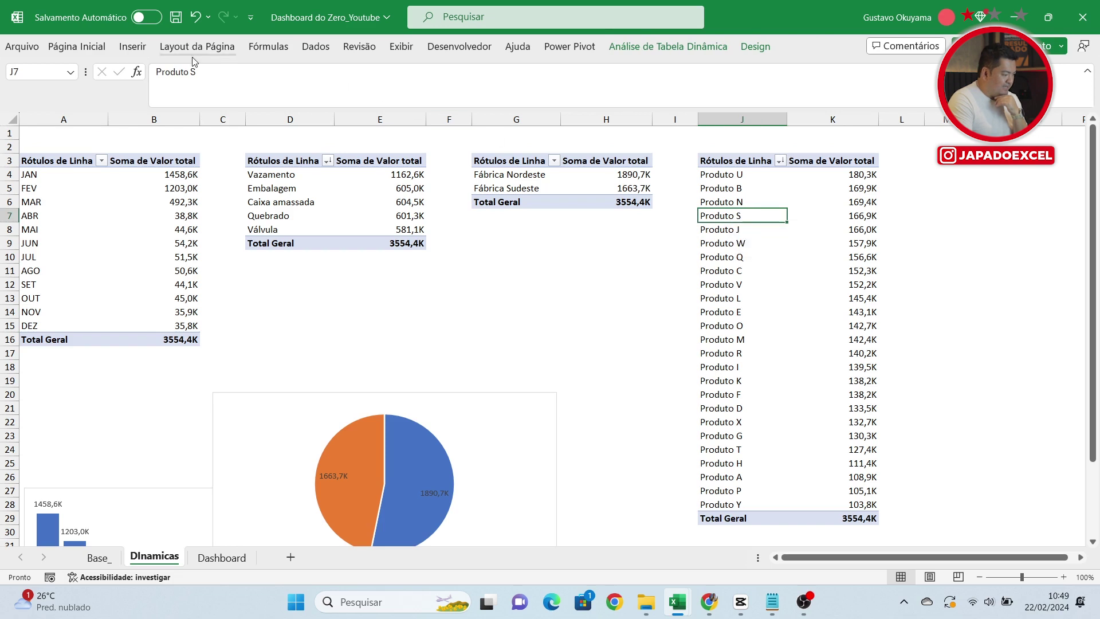
left_click(133, 46)
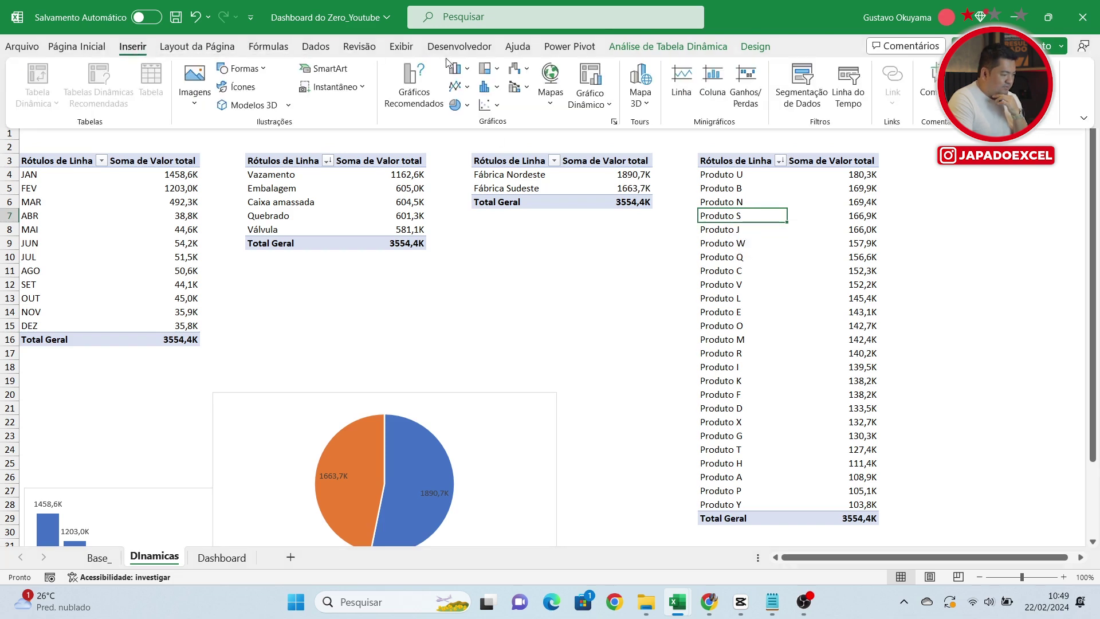
left_click(467, 87)
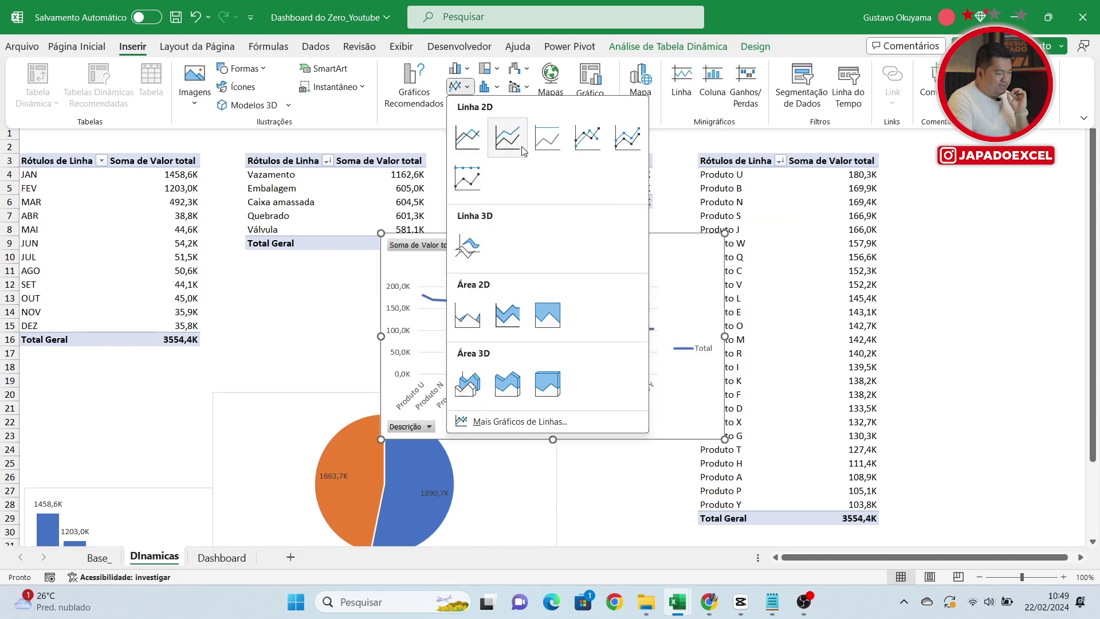
left_click(580, 144)
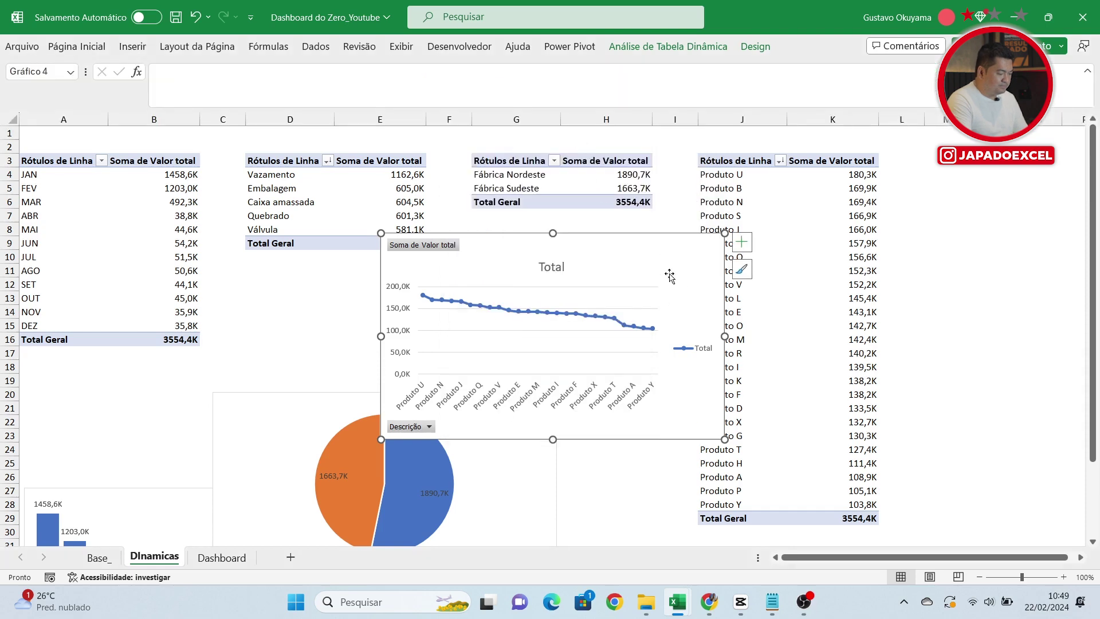
left_click_drag(724, 336, 767, 333)
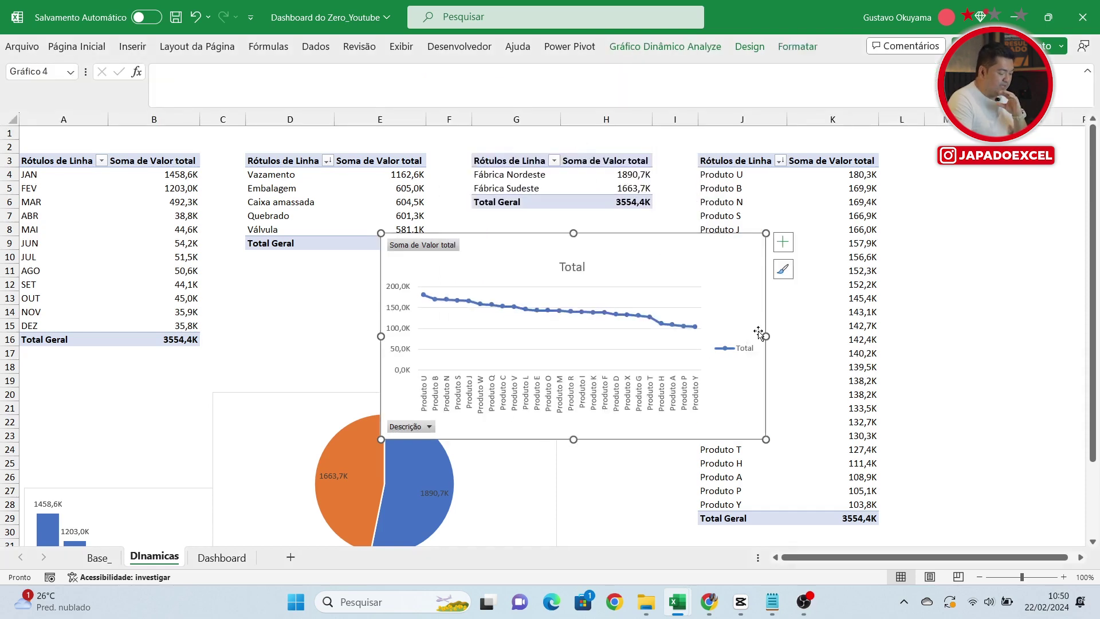
Step: Hide all field buttons on the product line chart and delete its legend and title
right_click(428, 427)
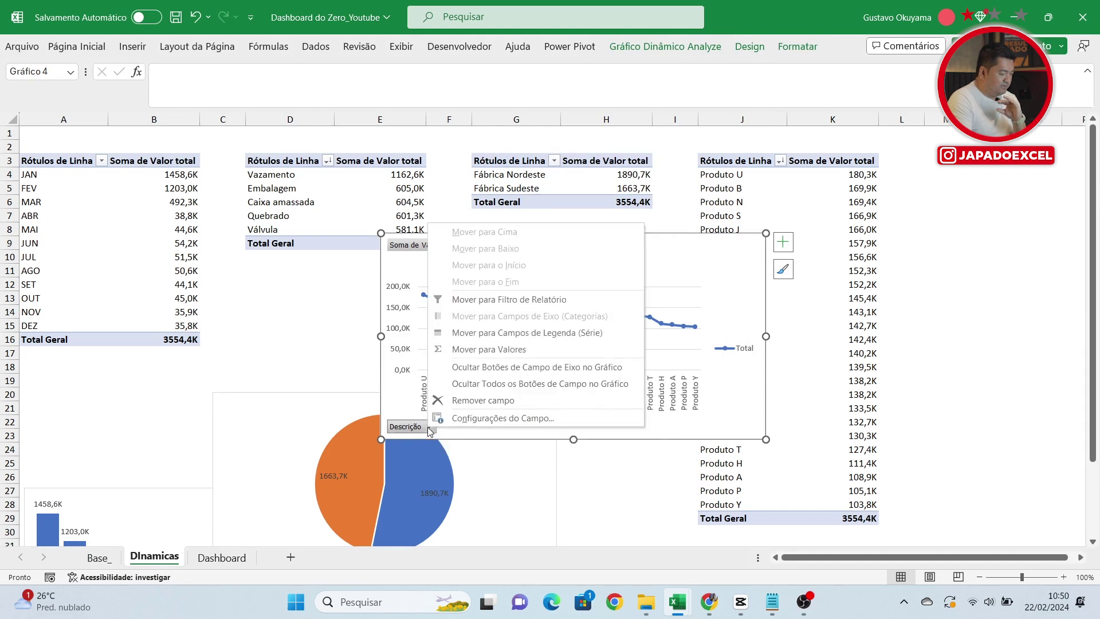
left_click(482, 385)
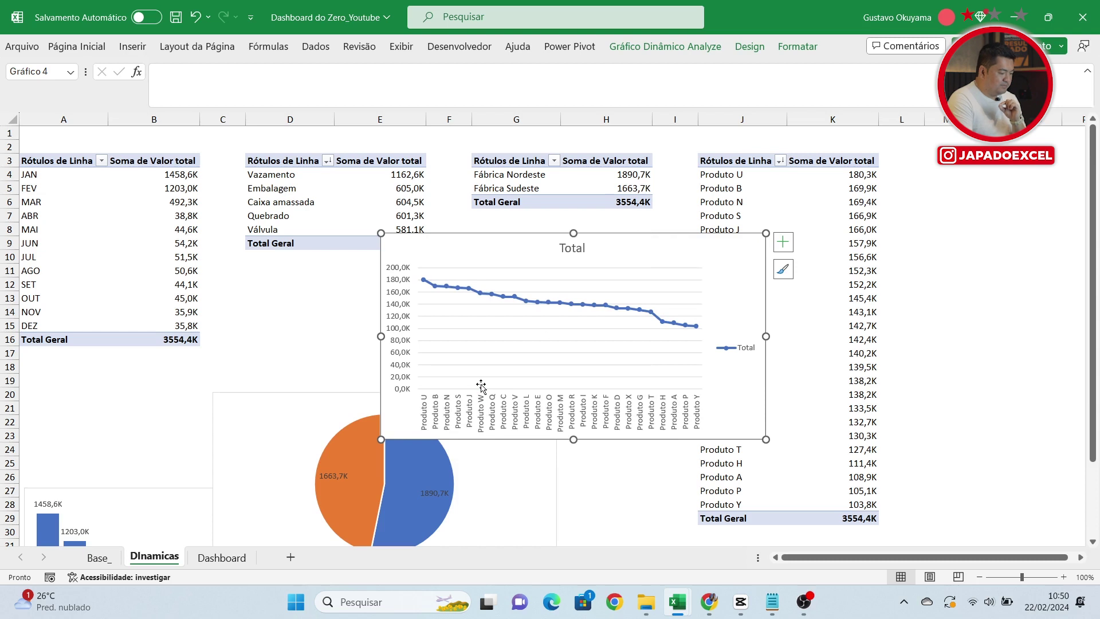
left_click(748, 348)
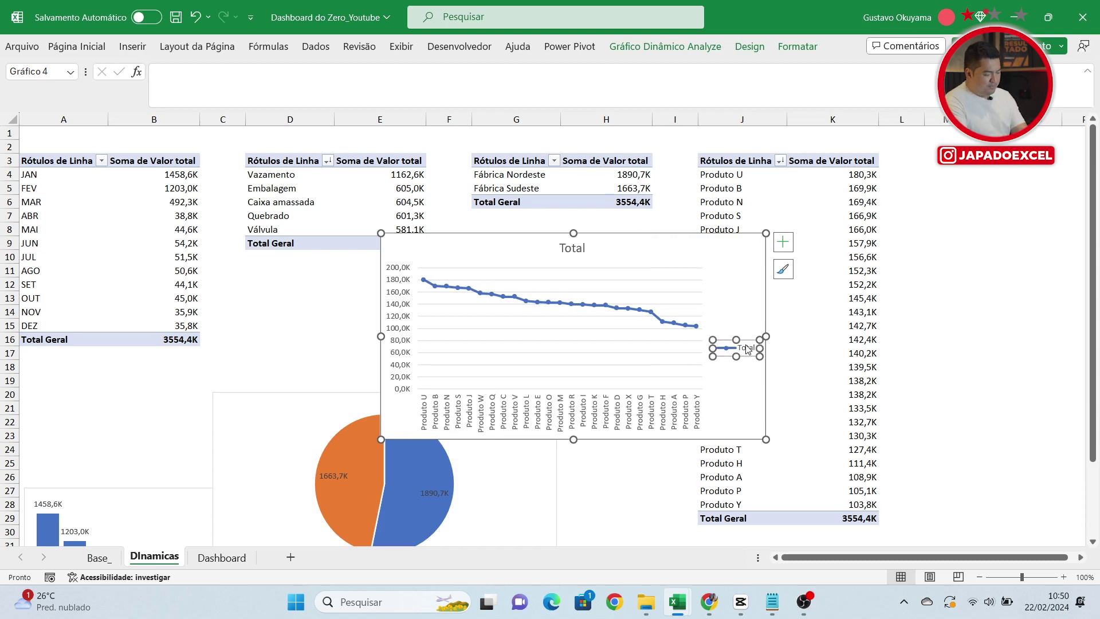
key("Delete")
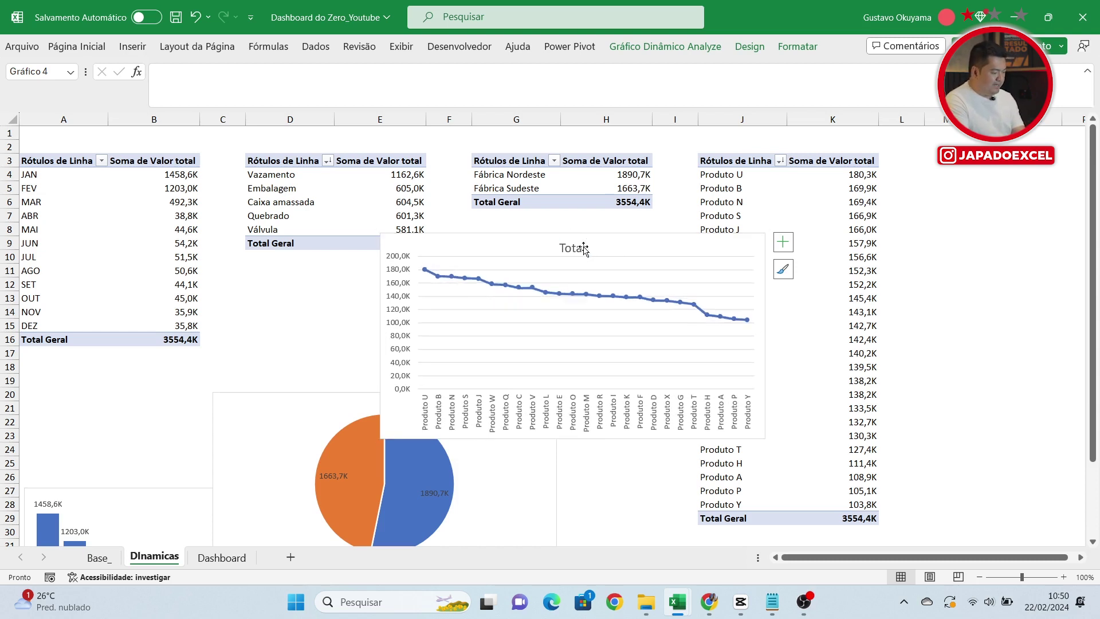
left_click(584, 250)
key("Delete")
Step: Delete the horizontal gridlines of the product line chart
left_click(402, 296)
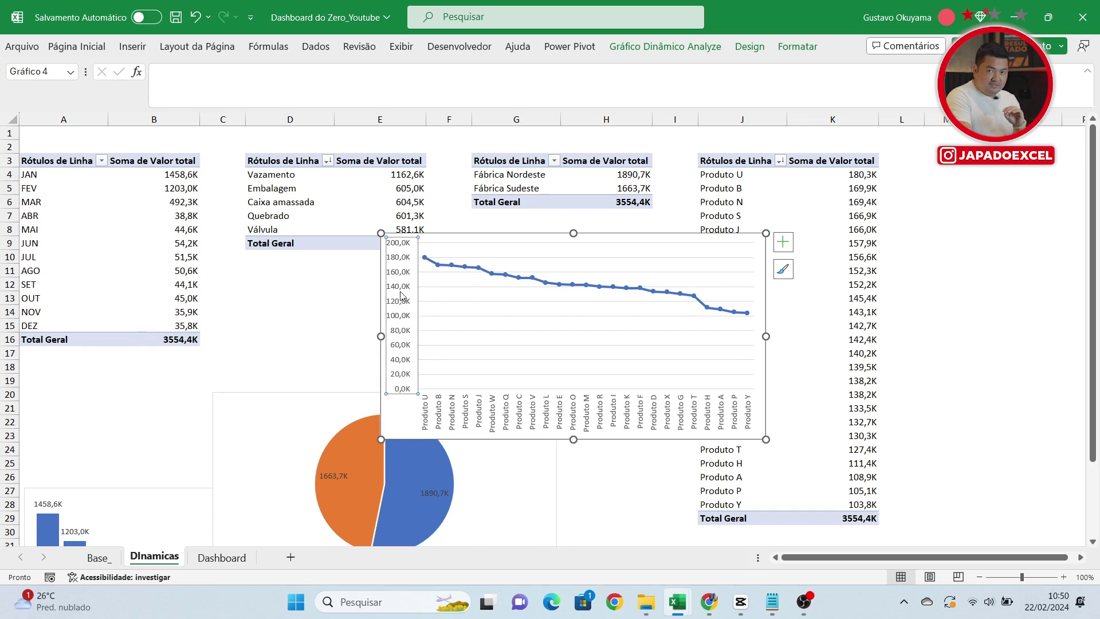
left_click(534, 302)
key("Delete")
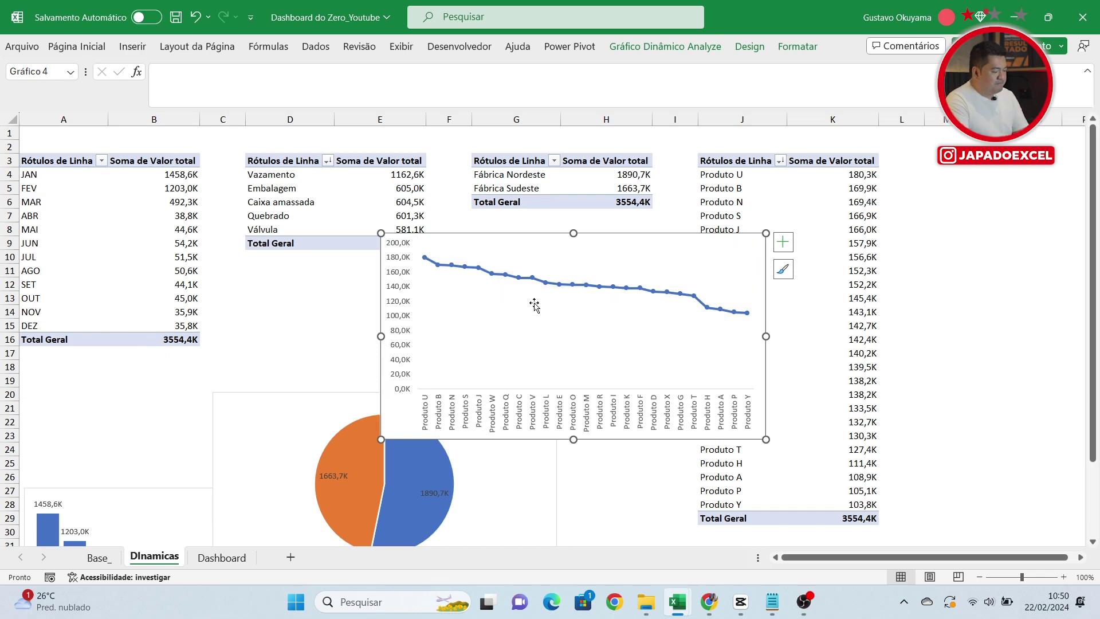
Step: Shorten the product line chart slightly and move it down so its upper edge is around row 24, starting in column I
left_click_drag(572, 438, 571, 420)
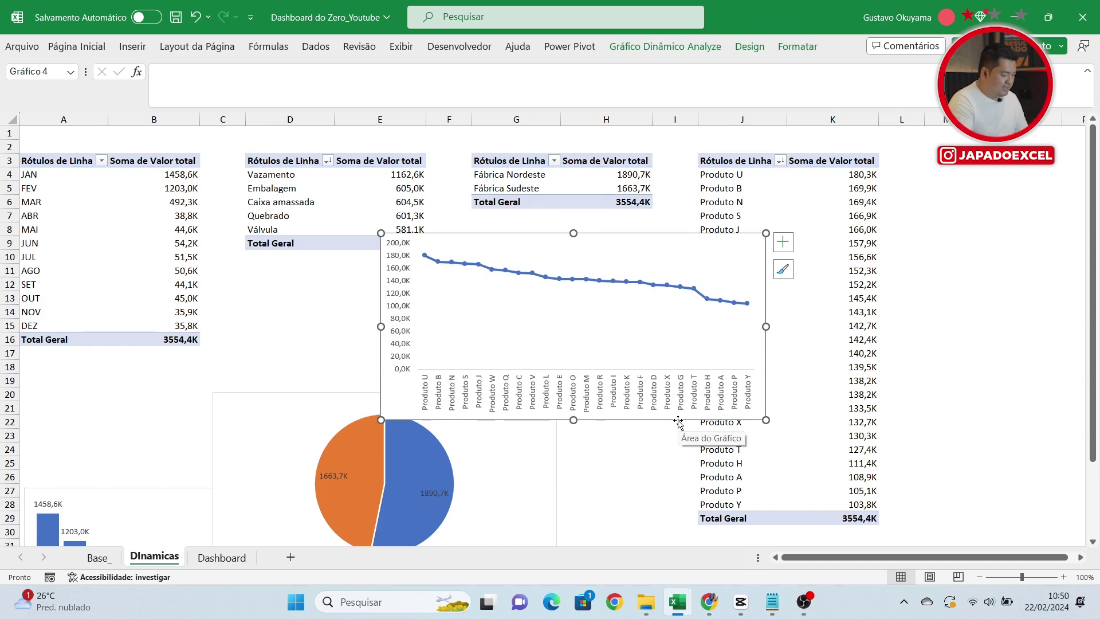
scroll(677, 423, "down", 3)
left_click_drag(637, 294, 935, 508)
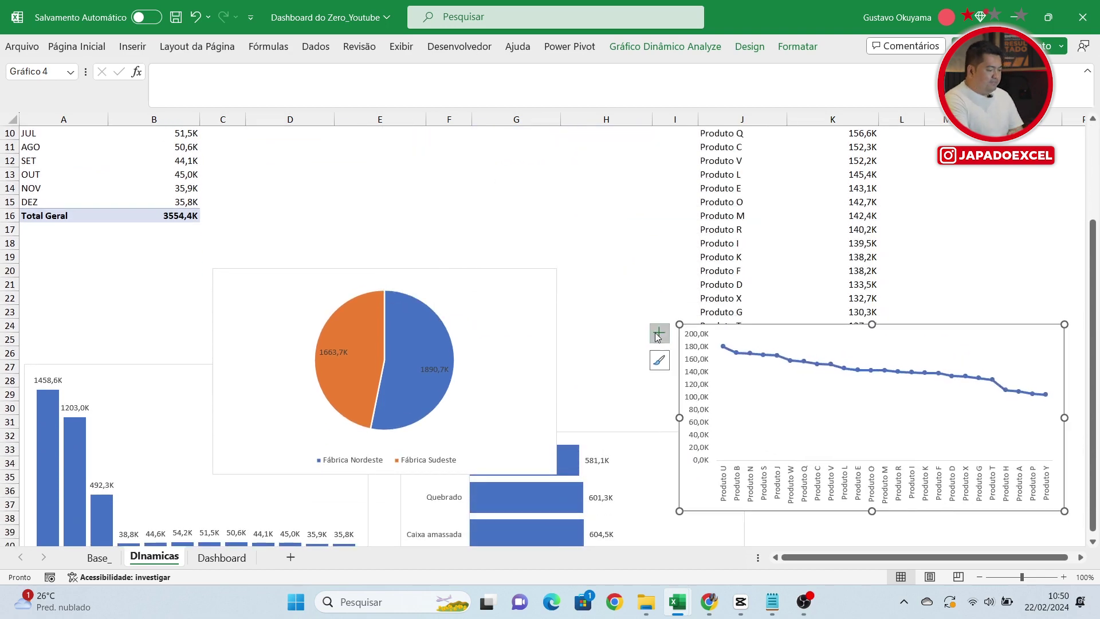
scroll(623, 312, "up", 3)
scroll(608, 321, "down", 3)
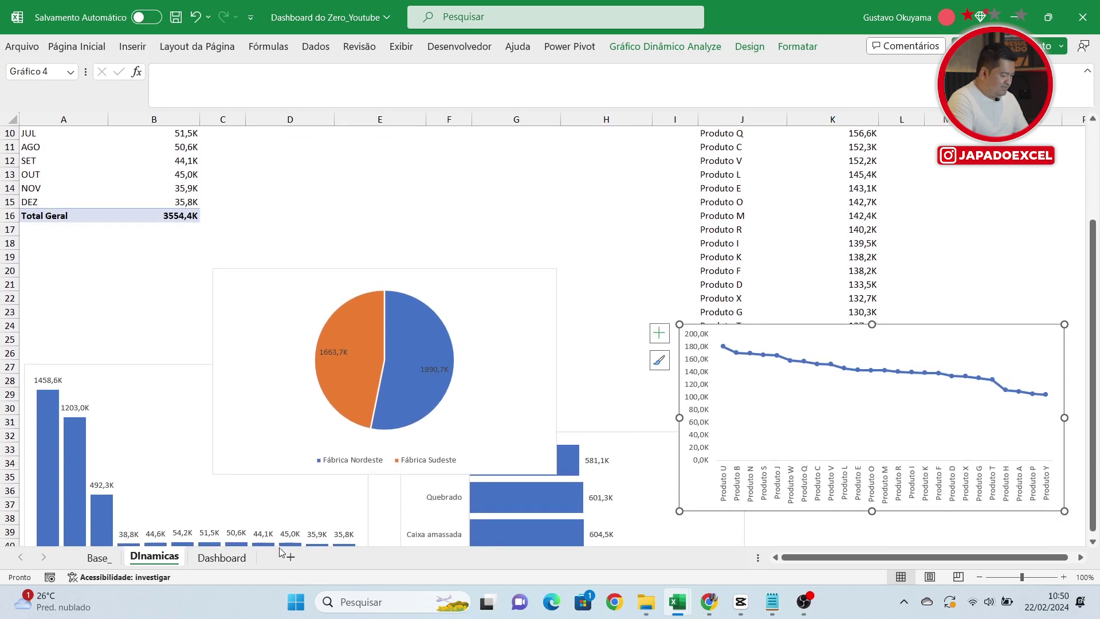
Step: On the Dashboard sheet, merge and center cells A1:X3 as a header band
left_click(223, 557)
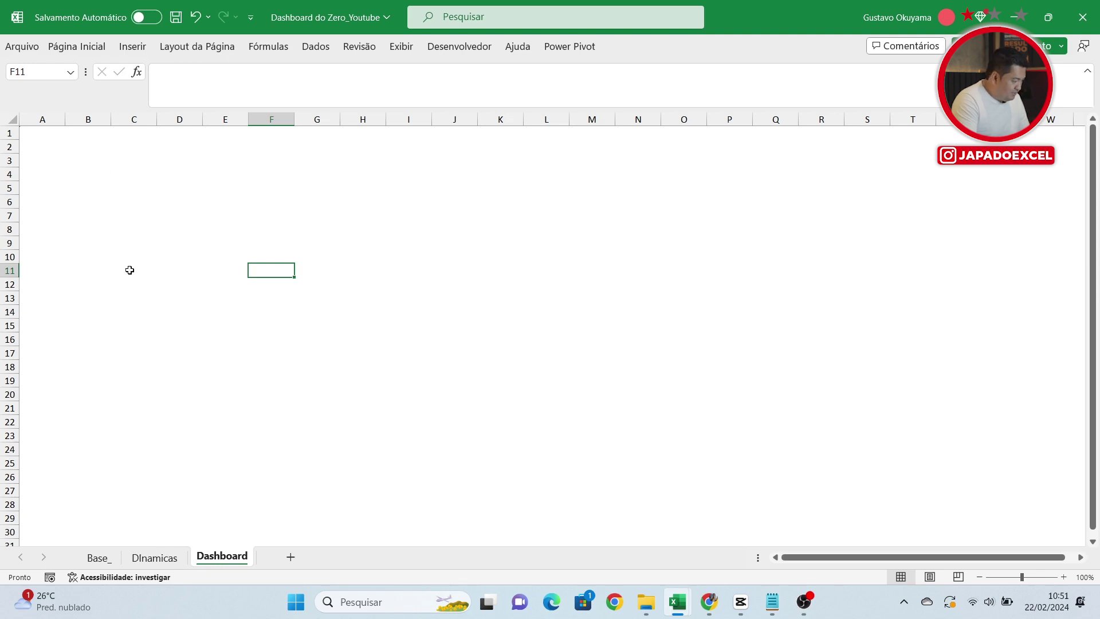
left_click_drag(43, 134, 41, 155)
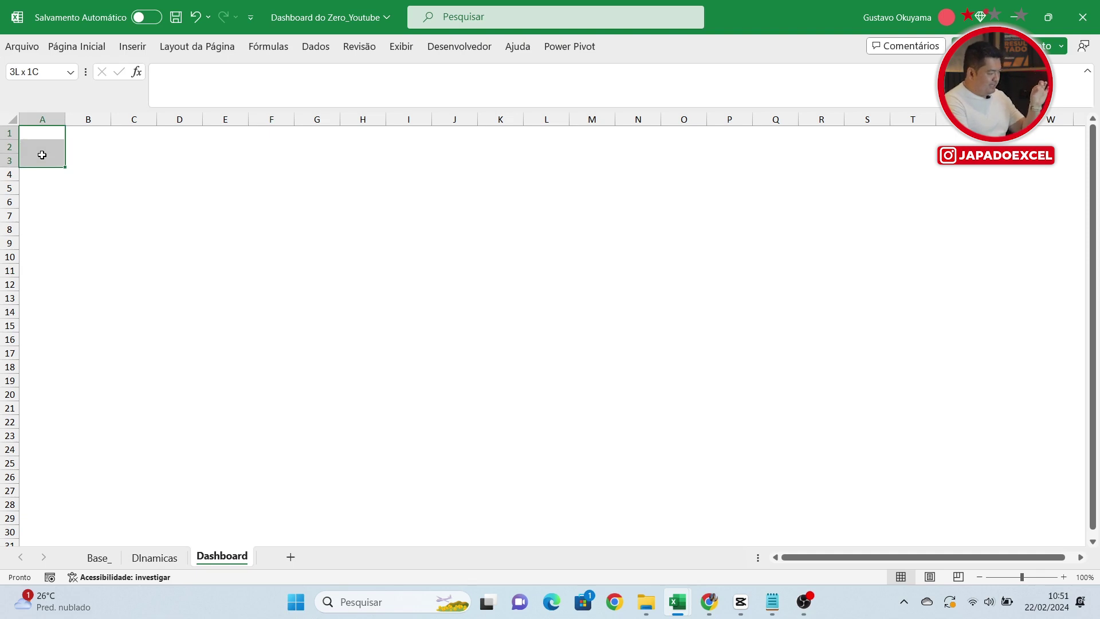
left_click_drag(41, 155, 1069, 165)
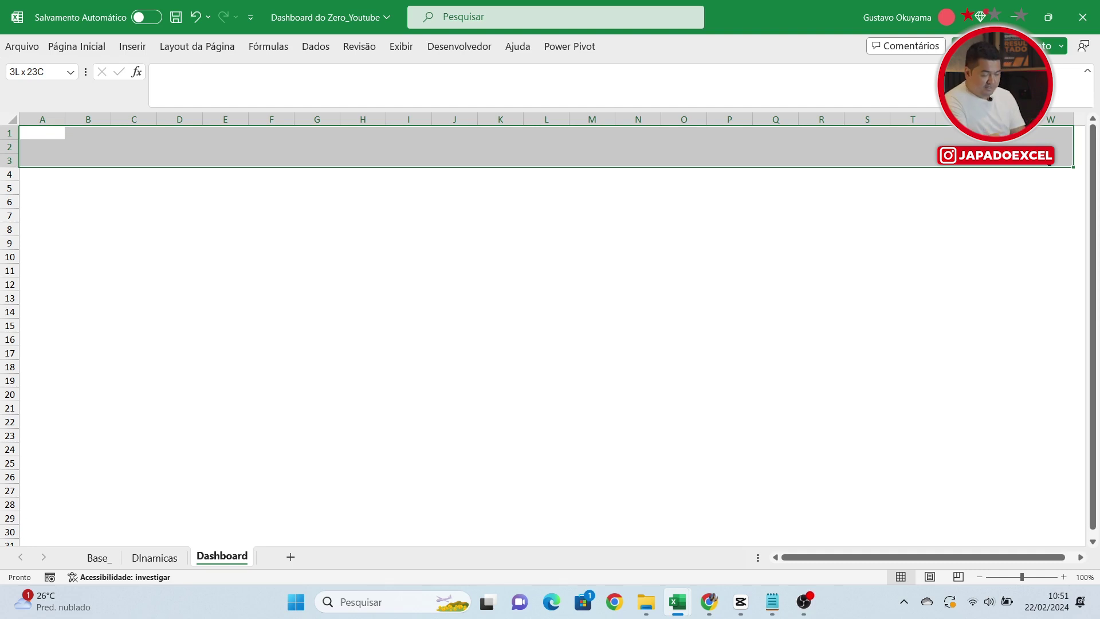
left_click_drag(1072, 161, 1027, 167)
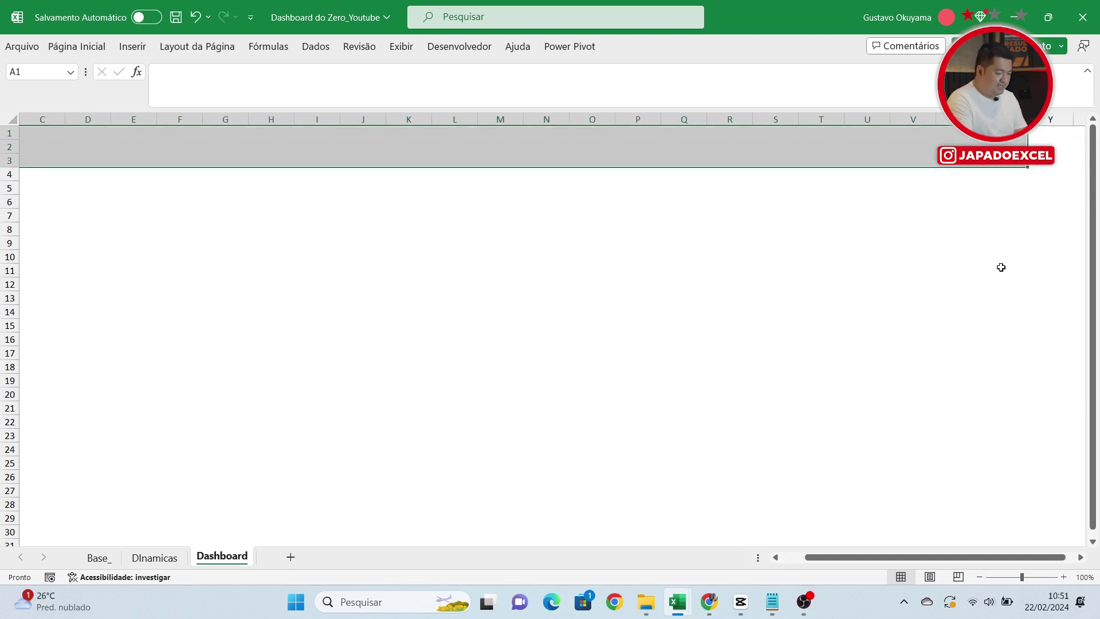
left_click_drag(909, 557, 853, 564)
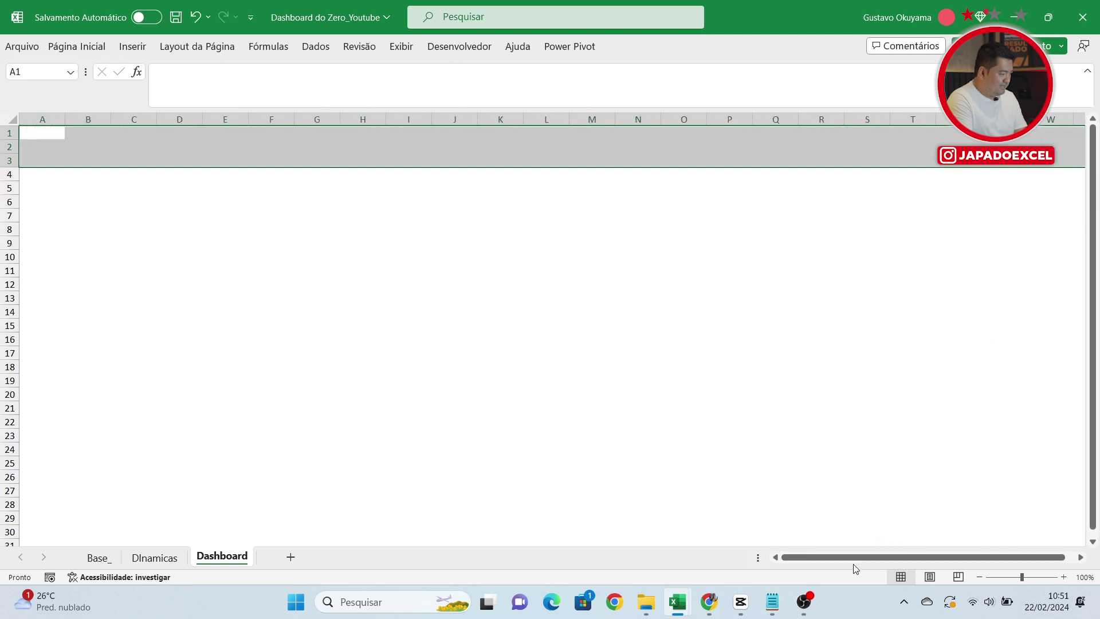
left_click(102, 38)
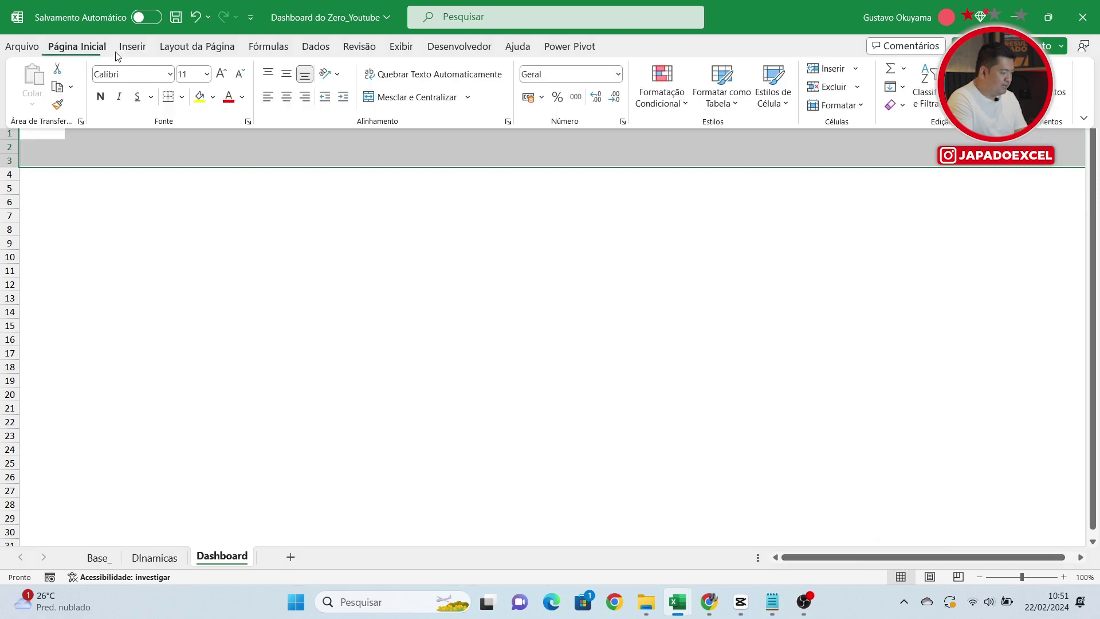
left_click(426, 97)
left_click(348, 206)
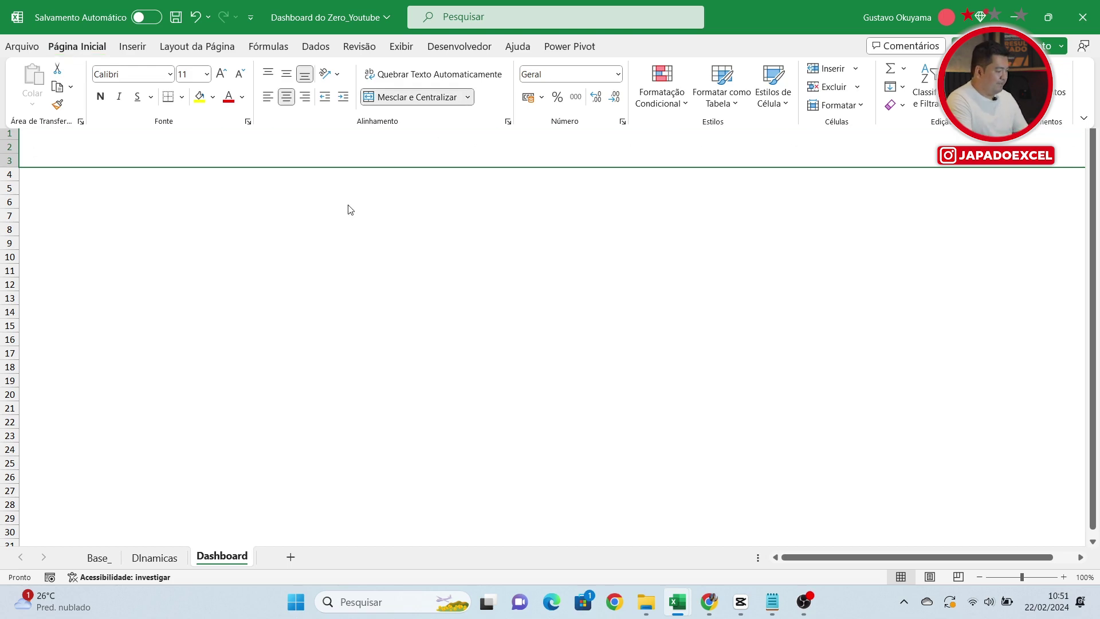
left_click(26, 176)
left_click(38, 144)
left_click(130, 242)
left_click(119, 140)
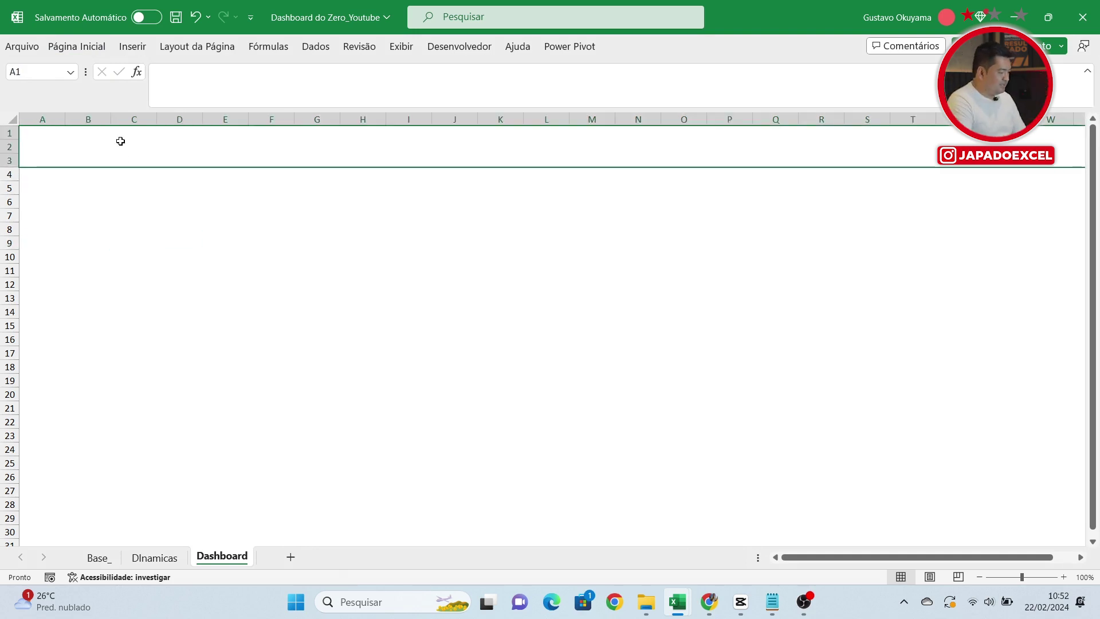
Step: Merge and center cells A4:C32 on the Dashboard sheet as a sidebar block
left_click(23, 174)
left_click_drag(24, 175, 124, 529)
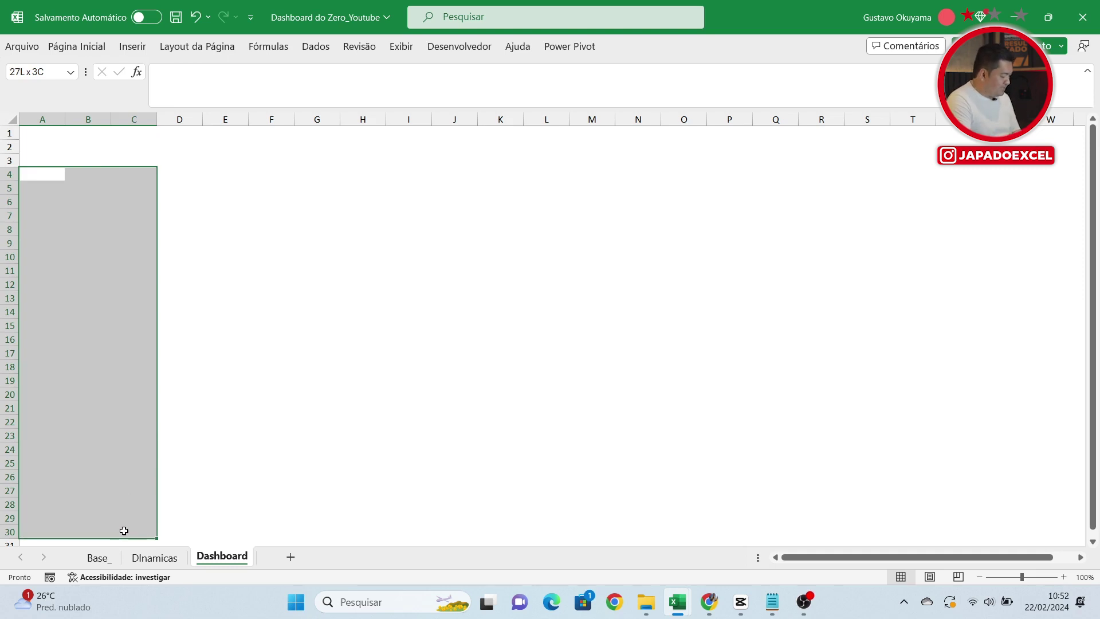
left_click_drag(124, 538, 116, 528)
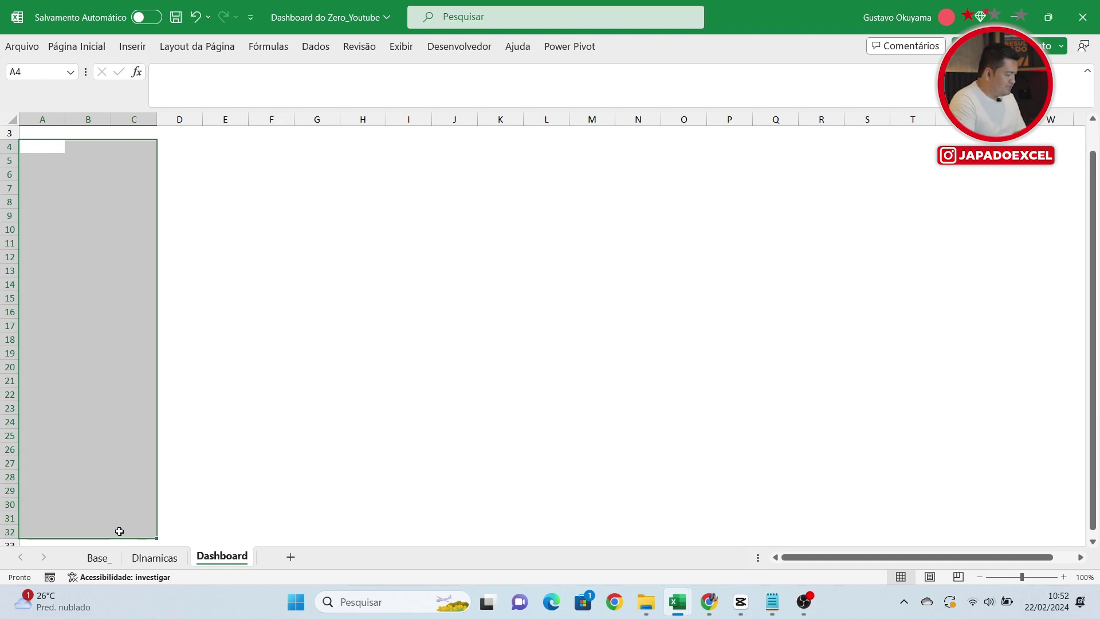
left_click(85, 55)
left_click(417, 98)
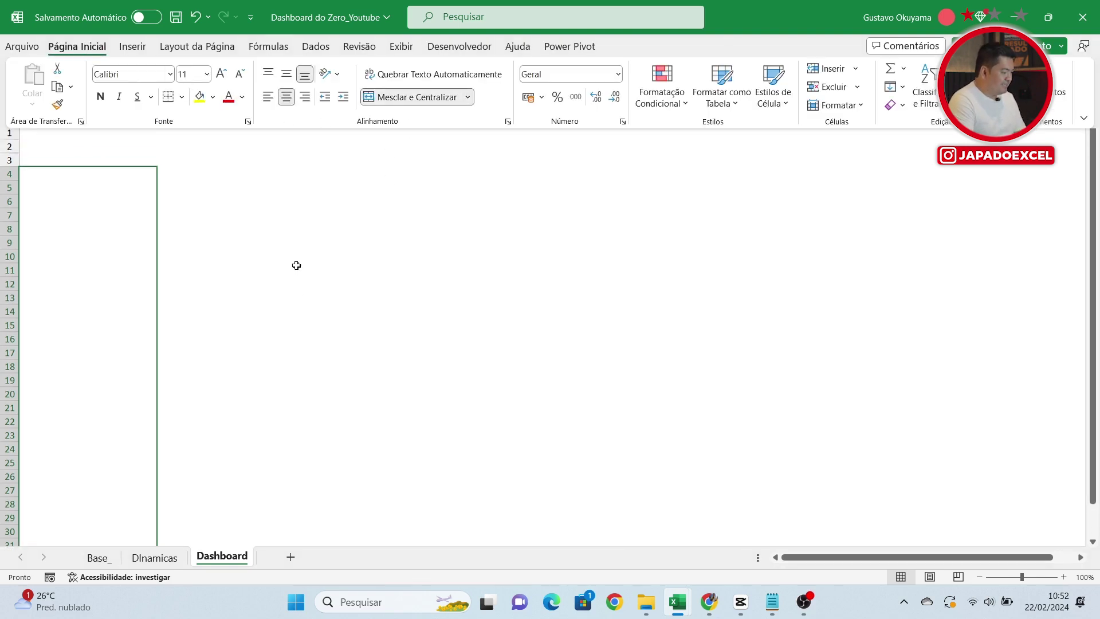
left_click(150, 151)
left_click(133, 192)
left_click(155, 153)
left_click(122, 220)
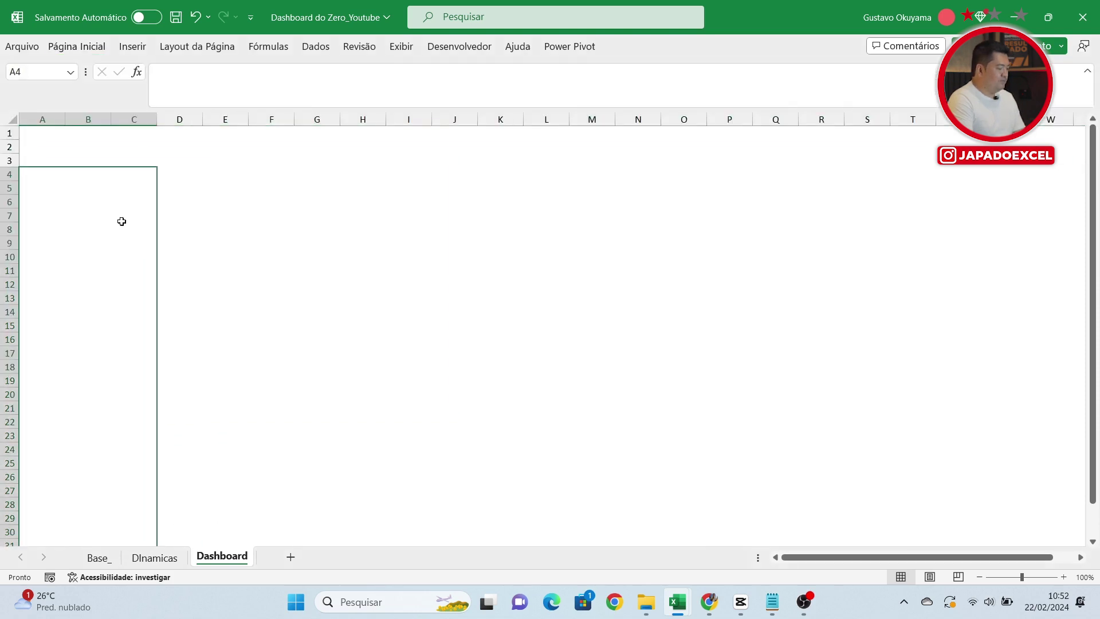
Step: Fill the merged header band in rows 1 to 3 with a dark grey theme colour
left_click(147, 154)
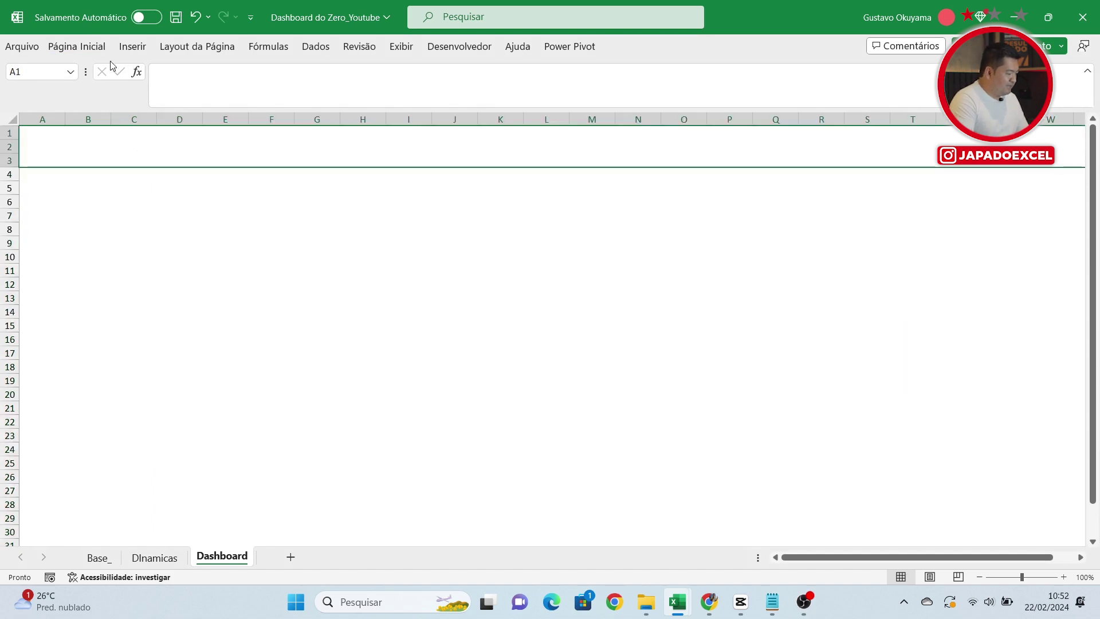
left_click(98, 48)
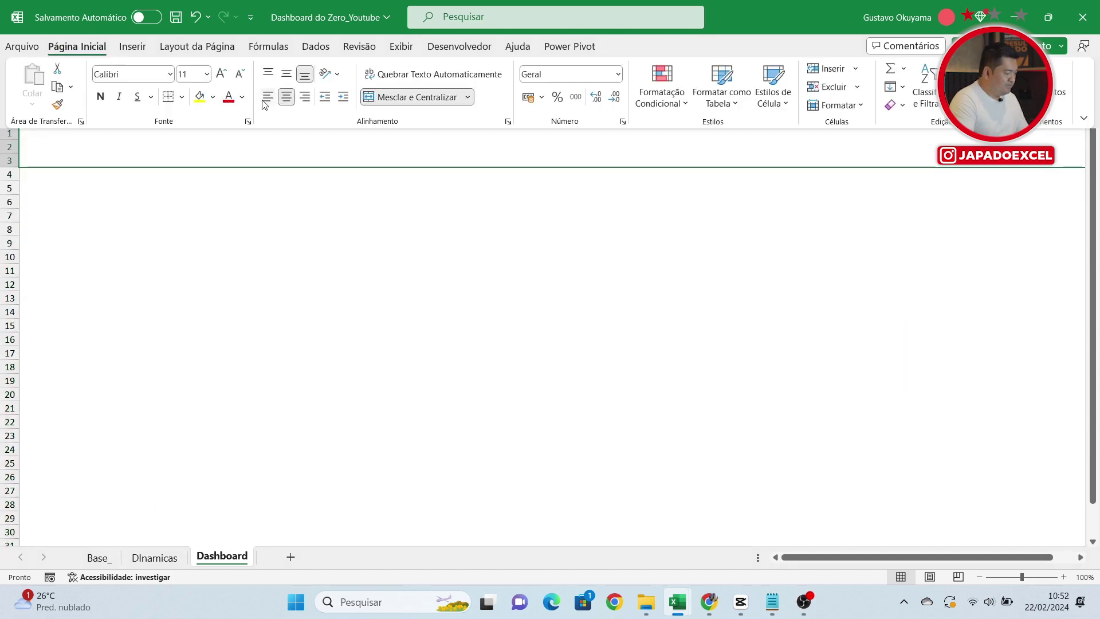
left_click(213, 96)
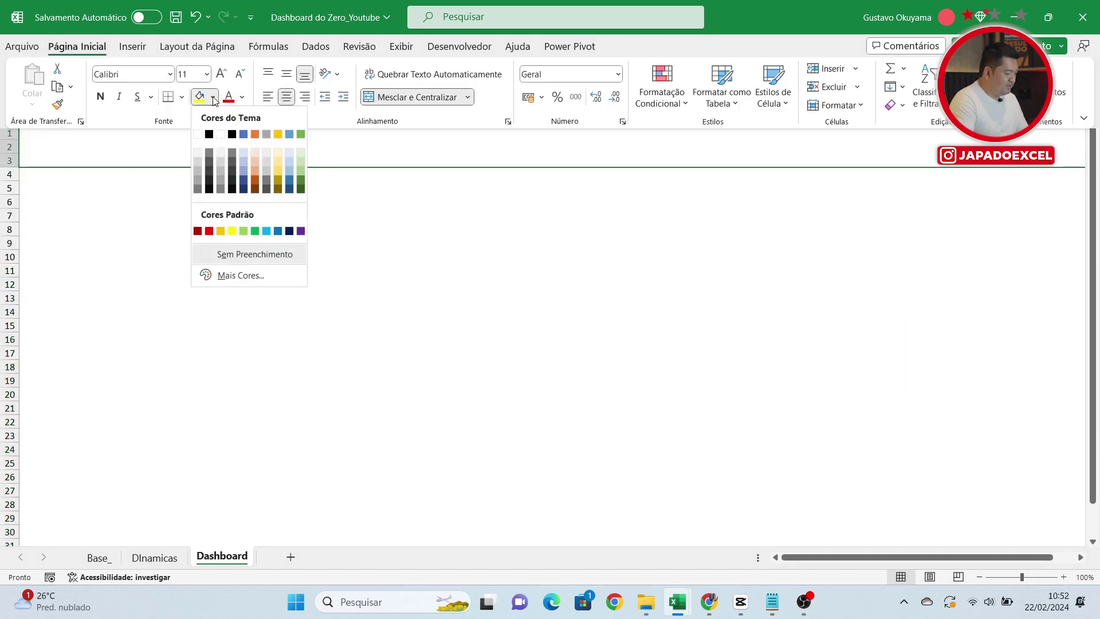
left_click(209, 175)
Step: Fill the merged sidebar block in columns A to C with the theme colour Preto, Texto 1, Mais Claro 35%
left_click(46, 265)
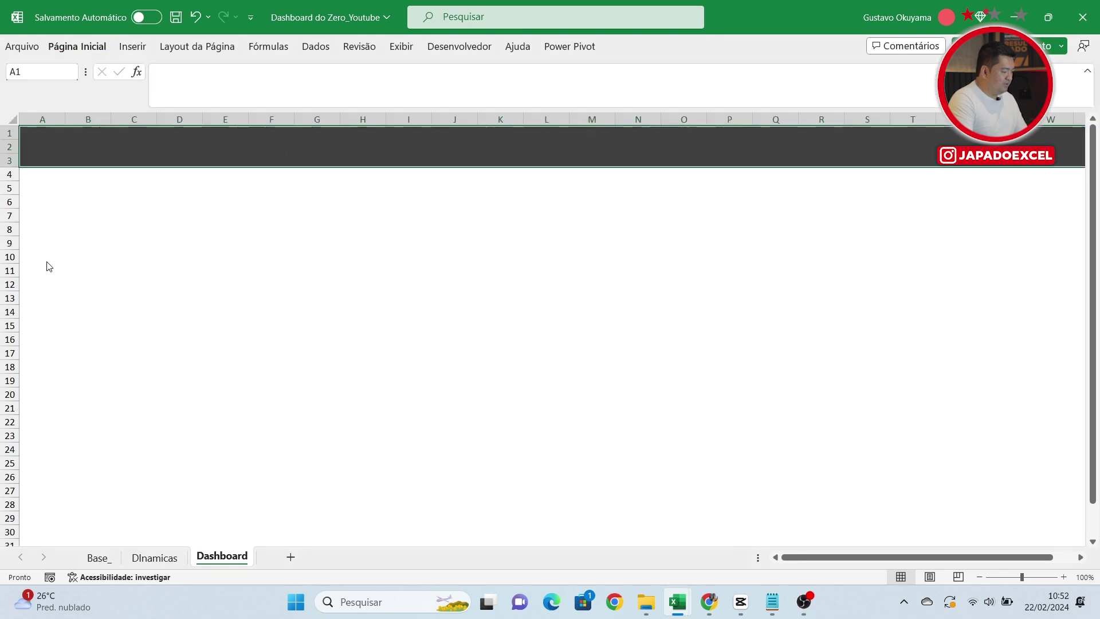
left_click(48, 229)
left_click(77, 46)
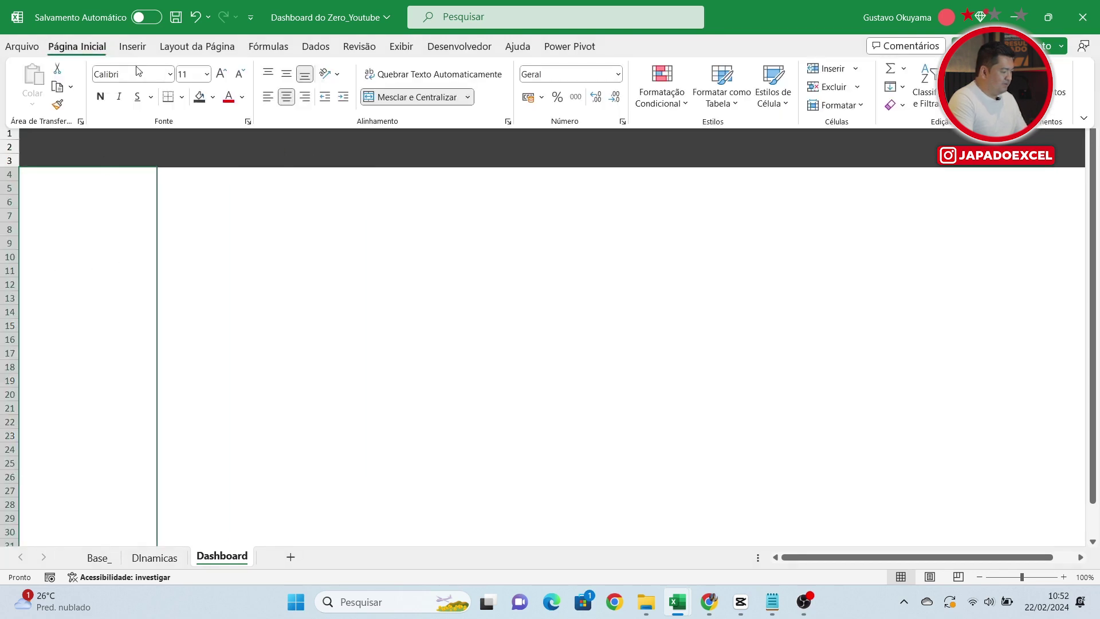
left_click(213, 97)
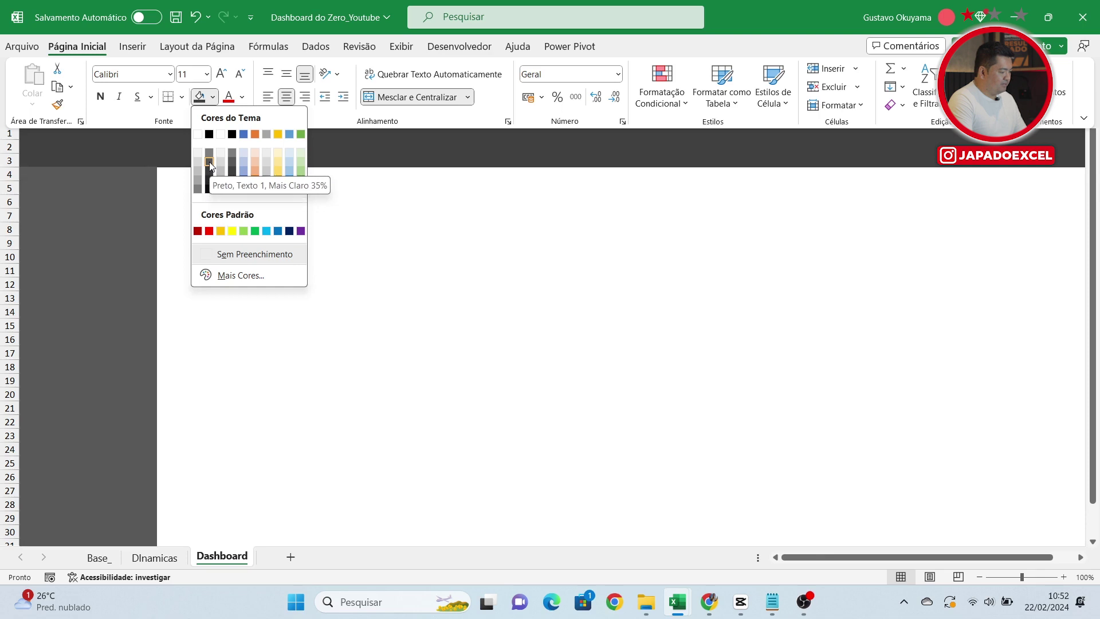
left_click(210, 166)
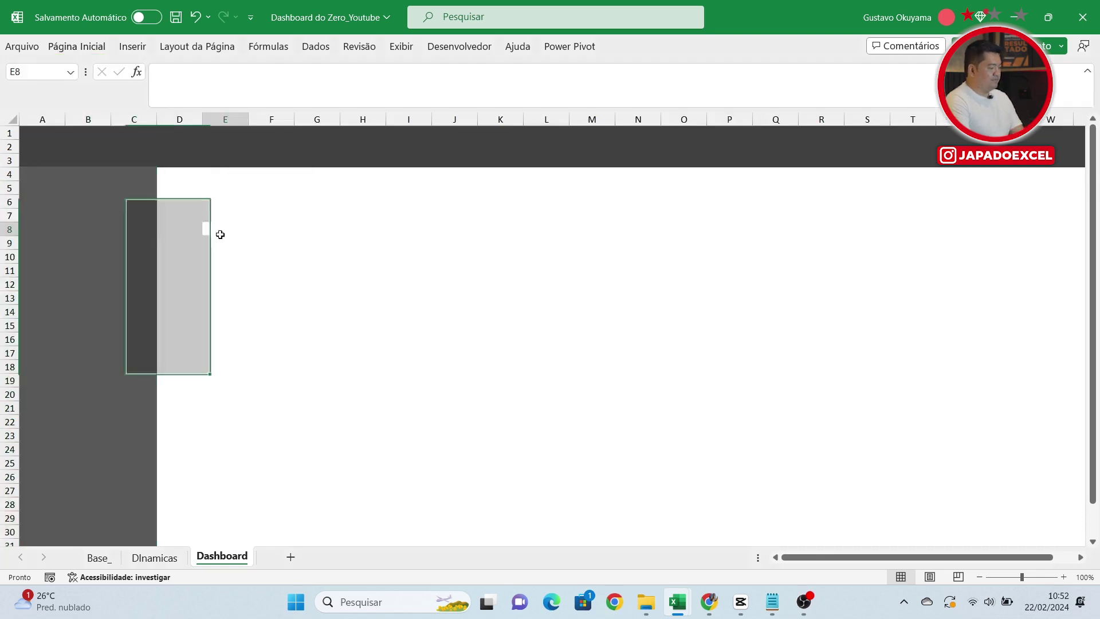
left_click(221, 236)
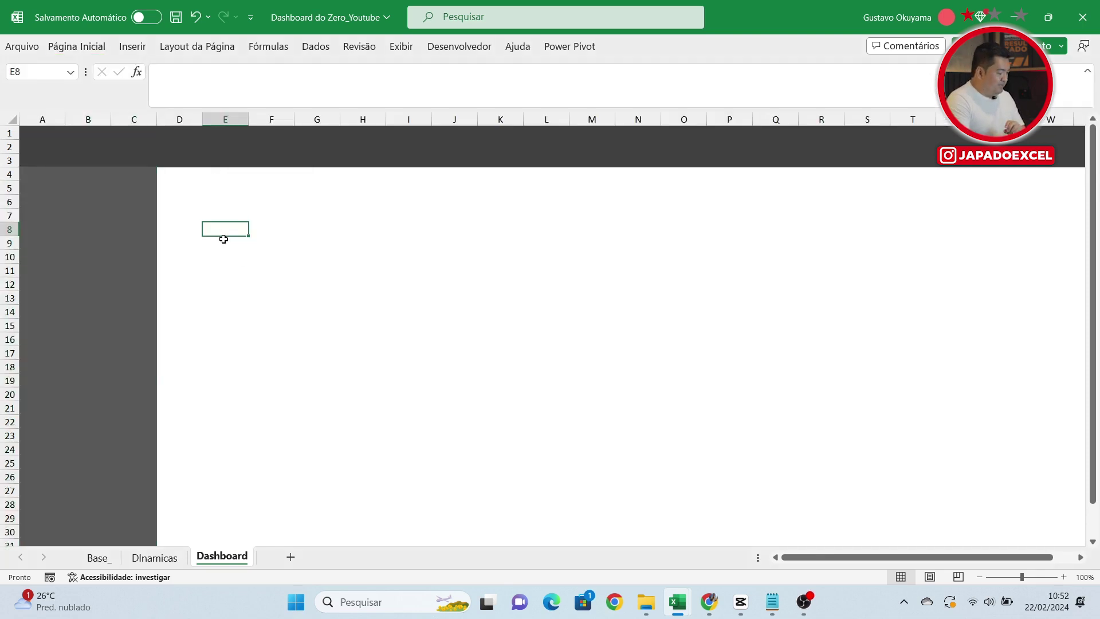
Step: Cut the monthly column chart from the DInamicas sheet and paste it into the Dashboard sheet with its upper-left corner at D4
left_click(154, 557)
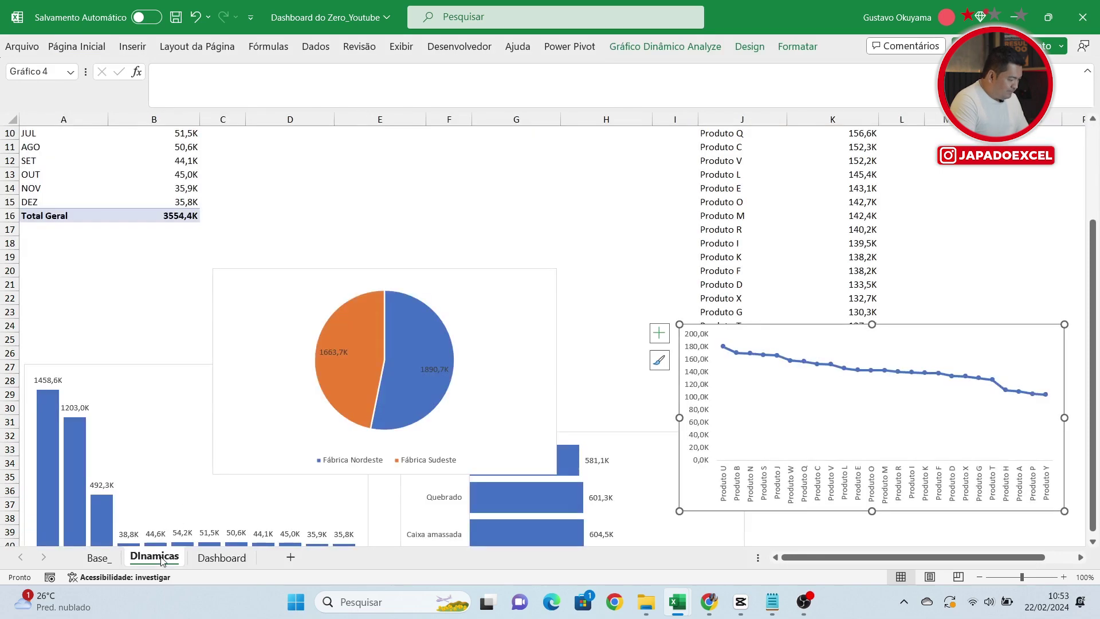
left_click(172, 370)
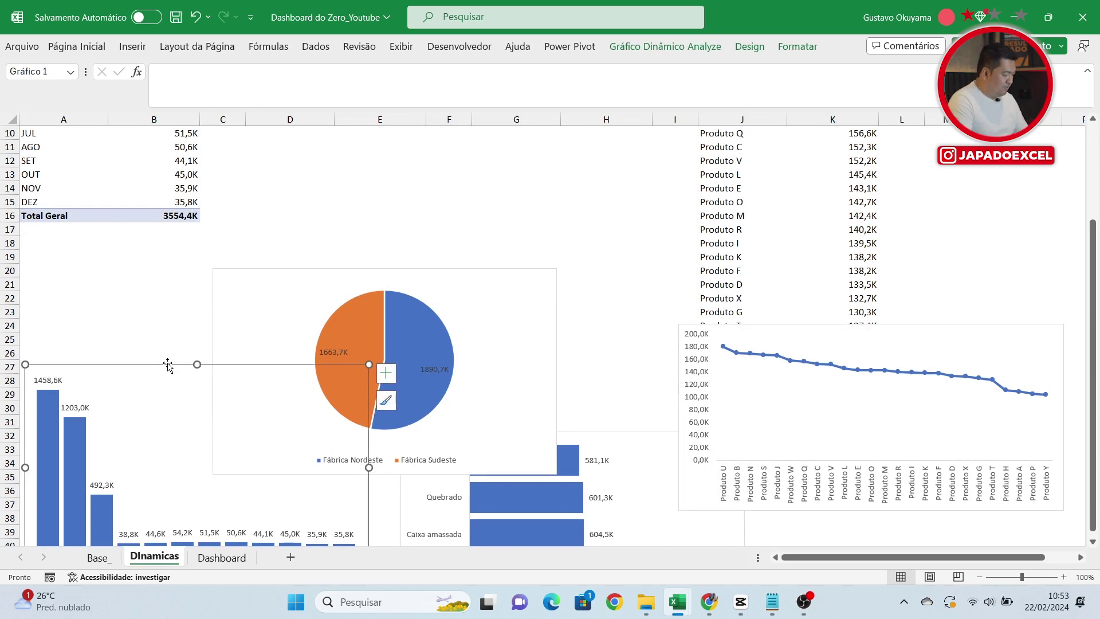
right_click(164, 367)
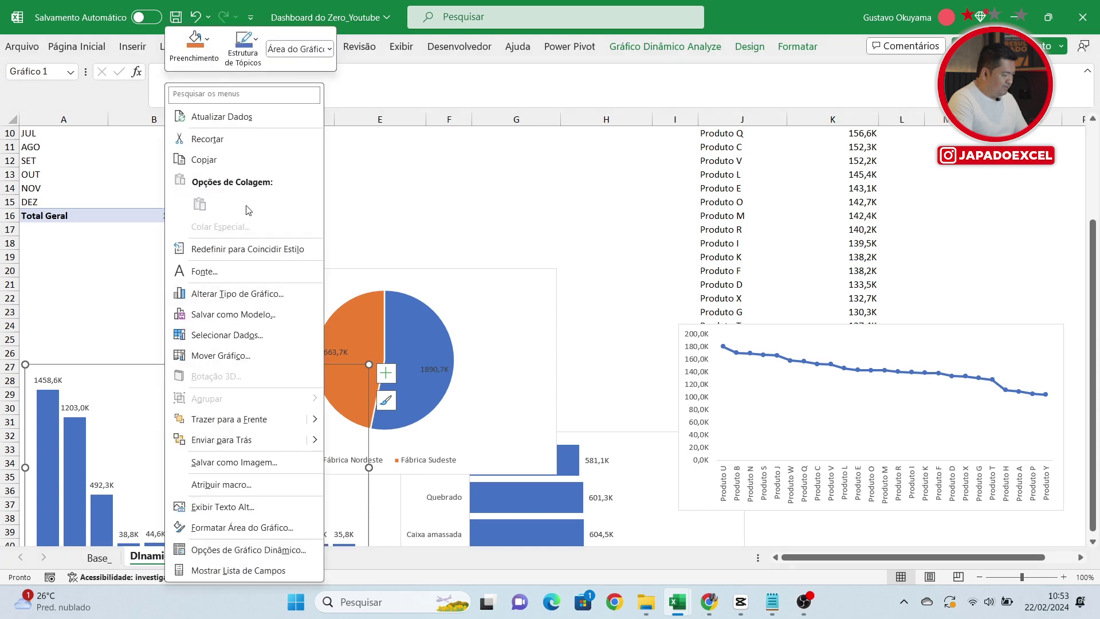
left_click(246, 140)
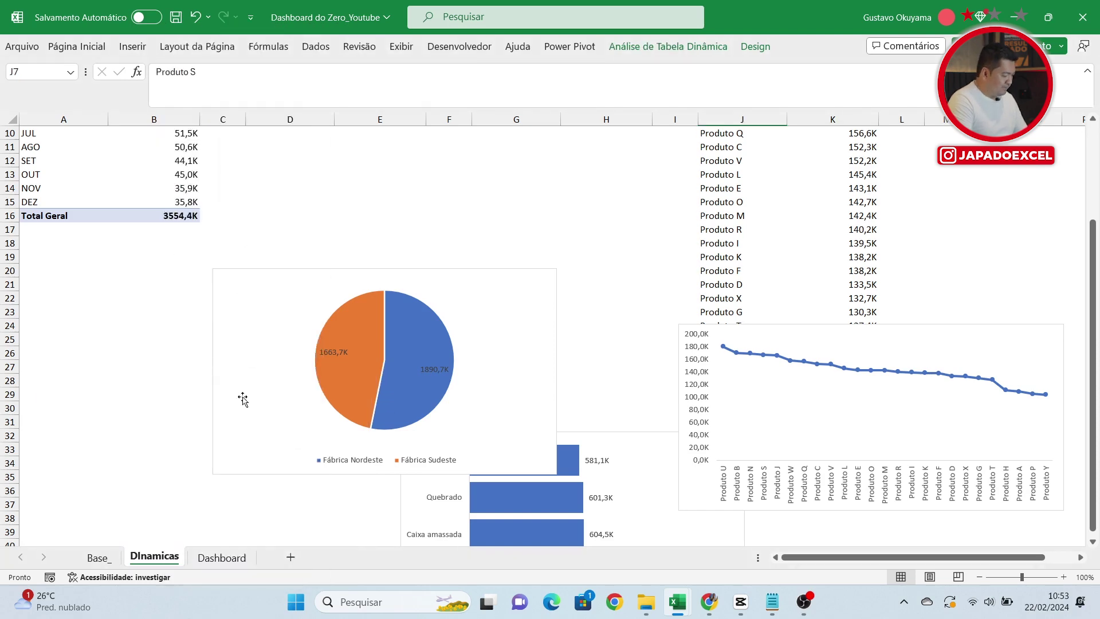
left_click(222, 556)
left_click(219, 285)
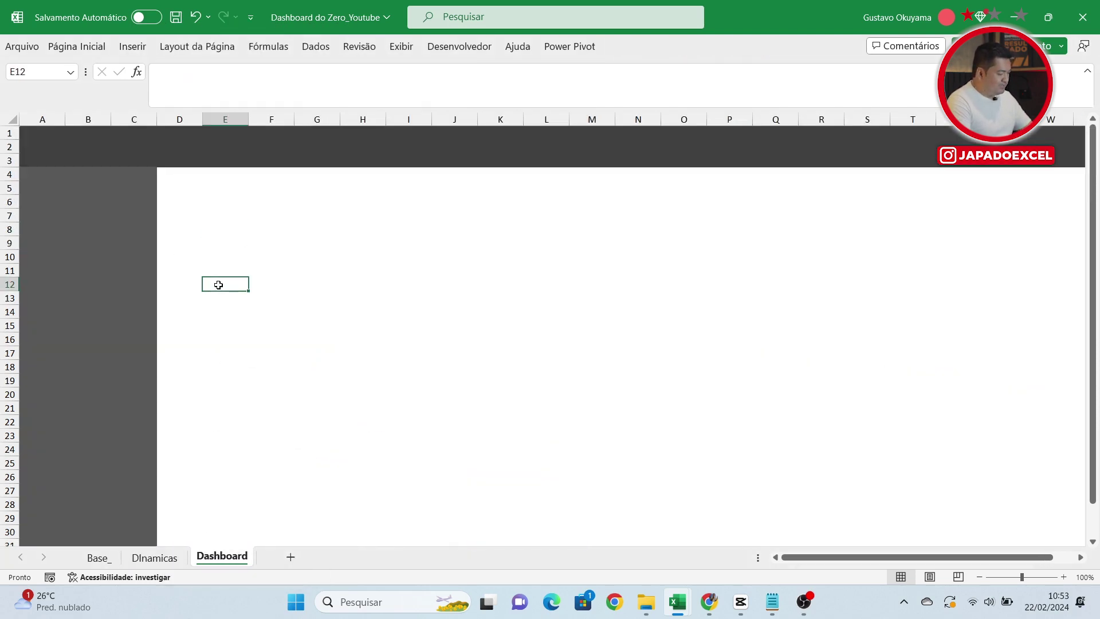
key("ctrl+v")
left_click_drag(242, 278, 199, 166)
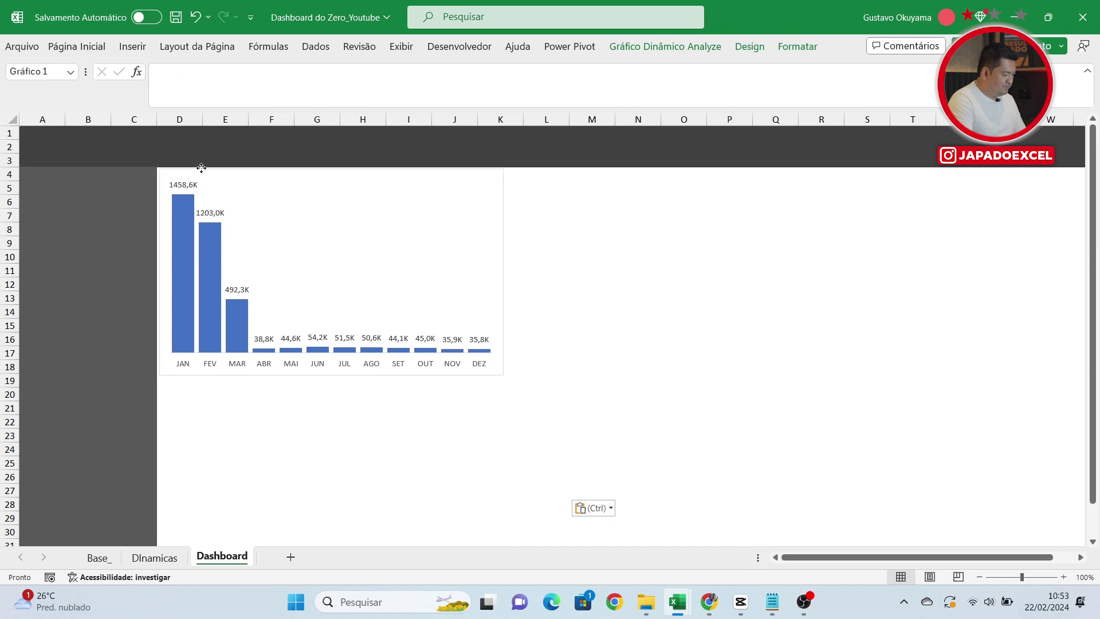
Step: Cut the factory pie chart from the DInamicas sheet and paste it into the Dashboard sheet, placed around columns P to W under the header
left_click(147, 559)
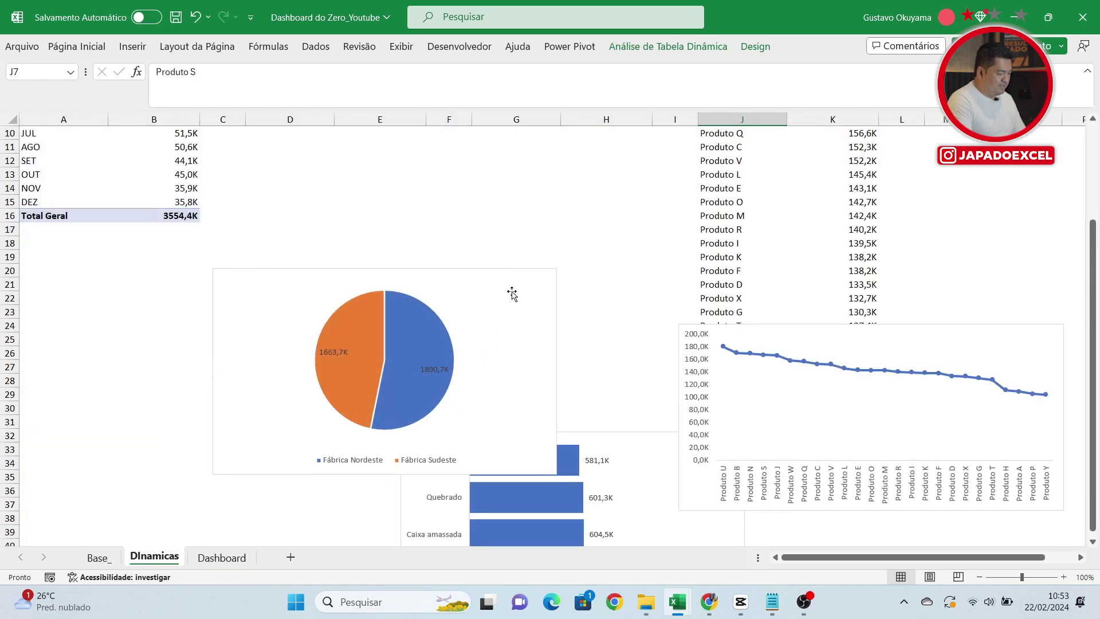
left_click(515, 268)
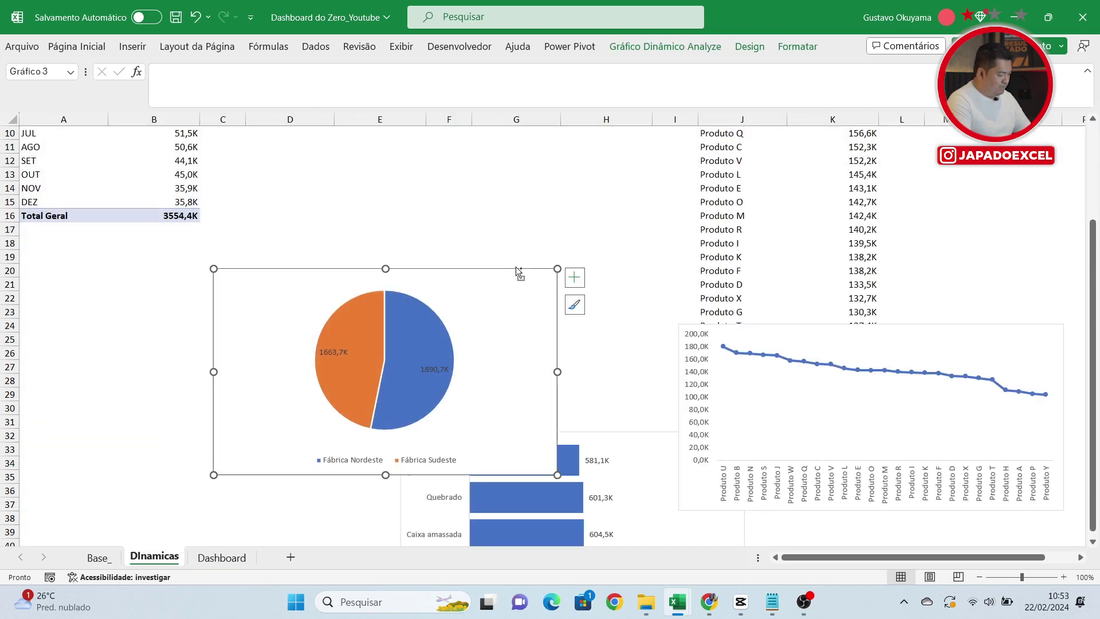
key("ctrl+x")
left_click(221, 558)
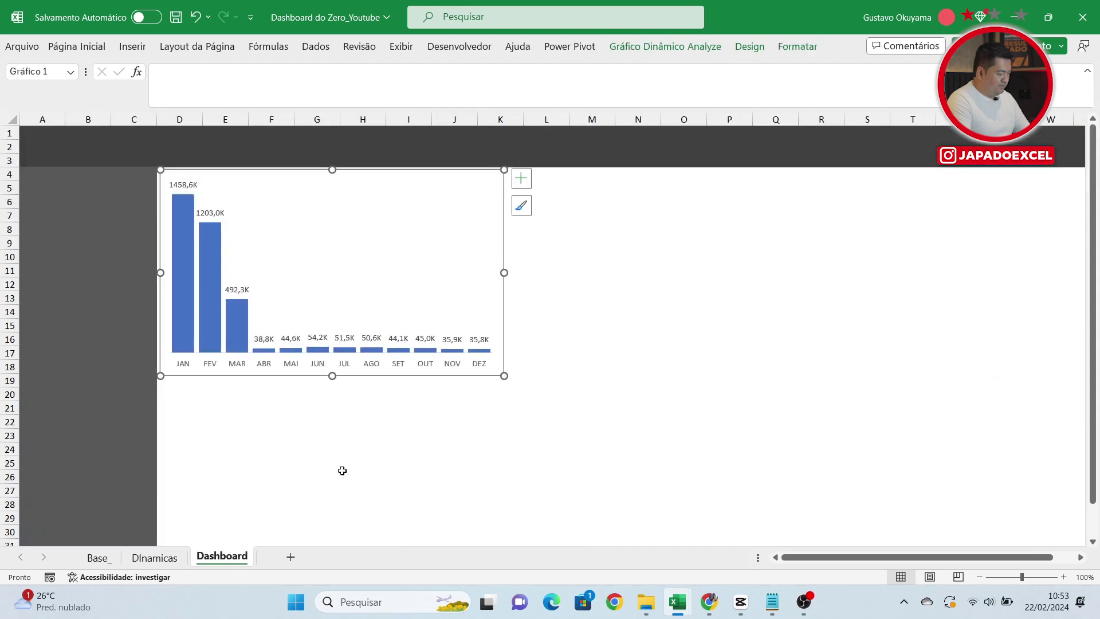
left_click(616, 243)
key("ctrl+v")
left_click_drag(628, 233, 525, 166)
left_click_drag(847, 223, 1056, 231)
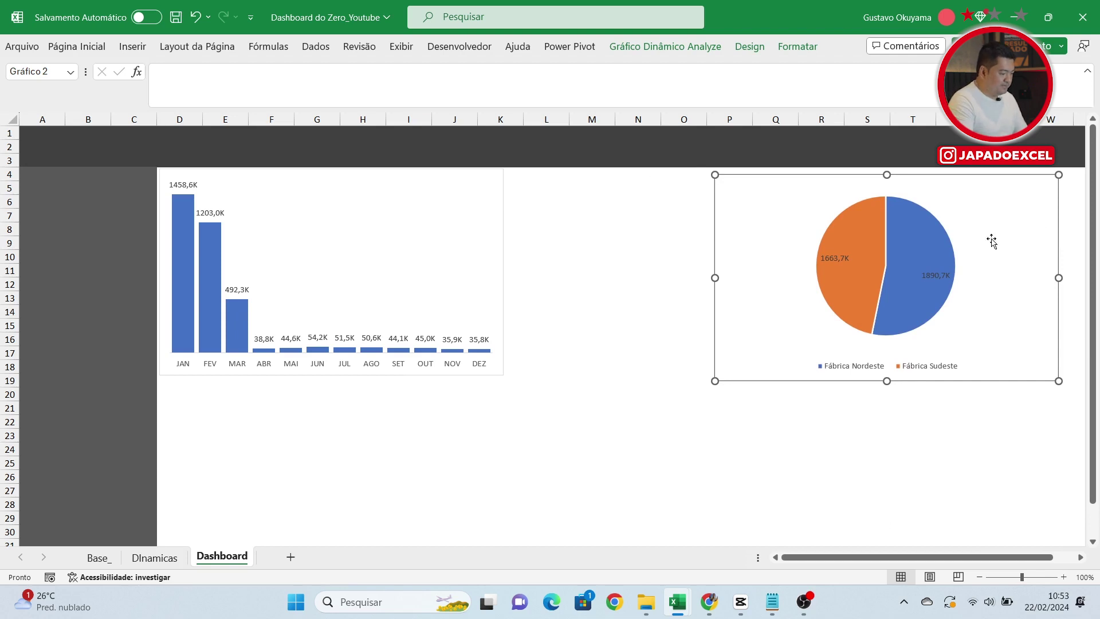
left_click(564, 311)
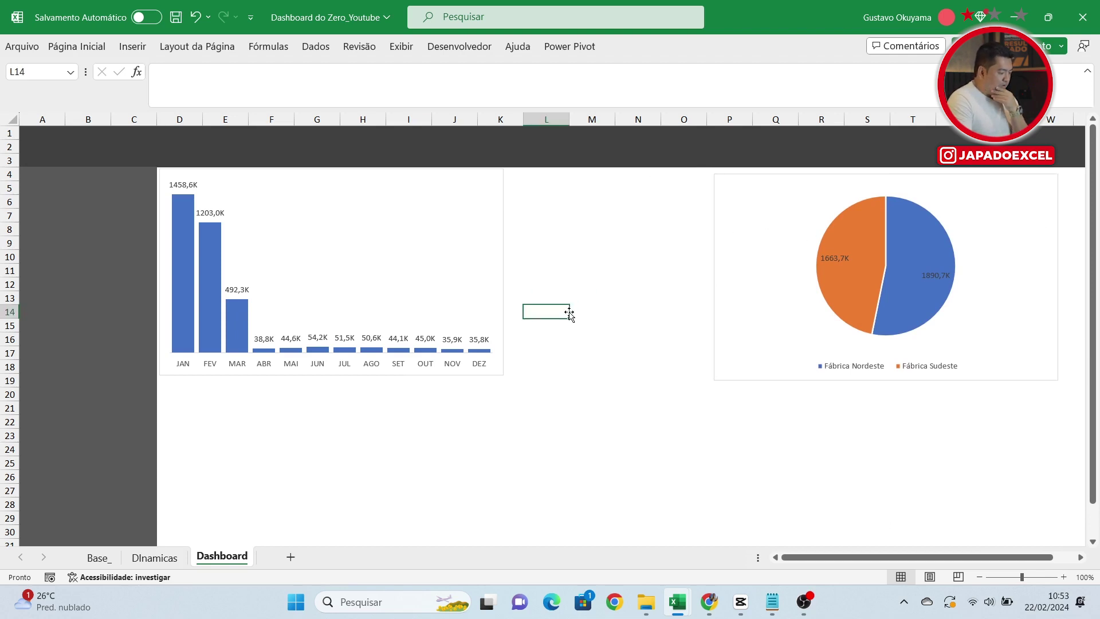
Step: Cut the defect reason bar chart from the DInamicas sheet and paste it into the Dashboard sheet directly below the monthly column chart
left_click(169, 564)
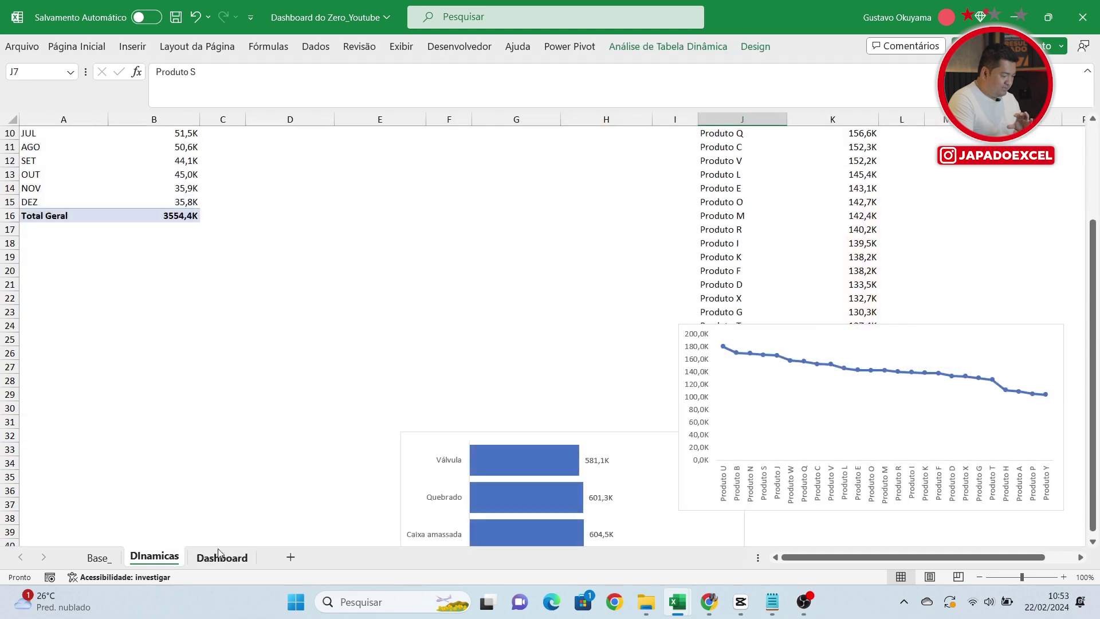
left_click(635, 435)
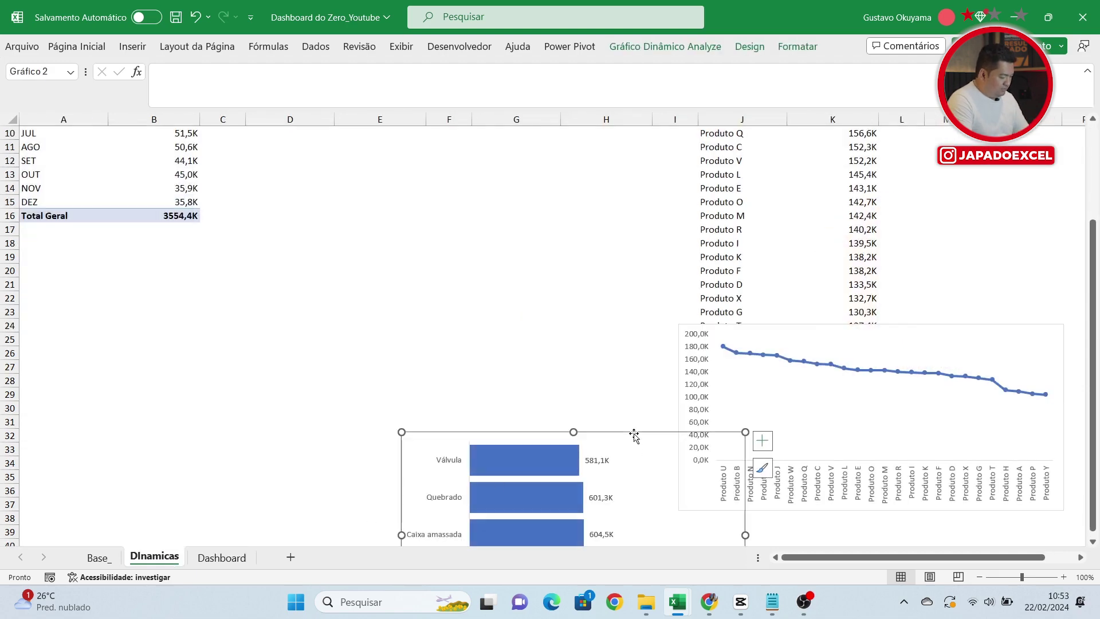
key("ctrl+x")
left_click(210, 558)
left_click(395, 436)
key("ctrl+v")
left_click_drag(408, 427, 187, 380)
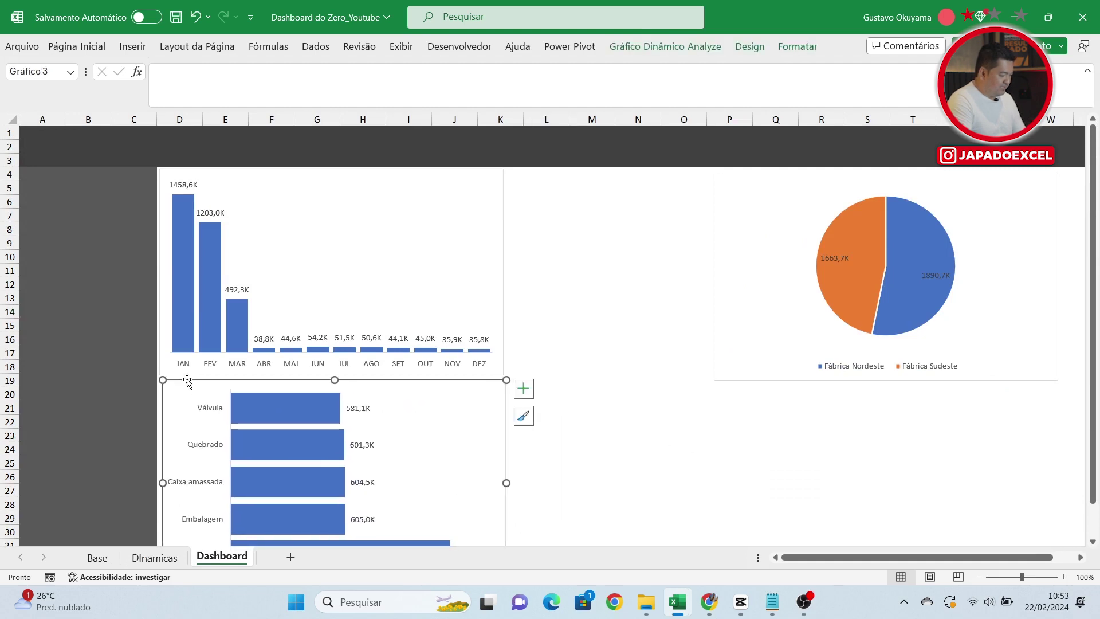
Step: Cut the product line chart from the DInamicas sheet and paste it into the Dashboard sheet beside the defect reason bar chart
left_click(147, 558)
left_click(700, 509)
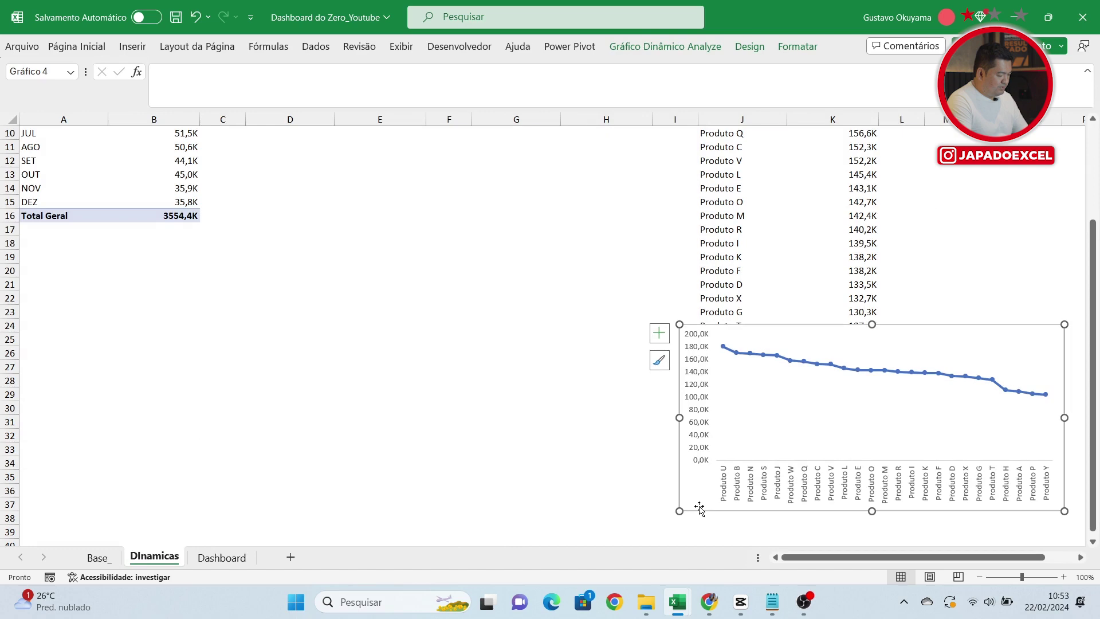
key("ctrl+x")
left_click(227, 556)
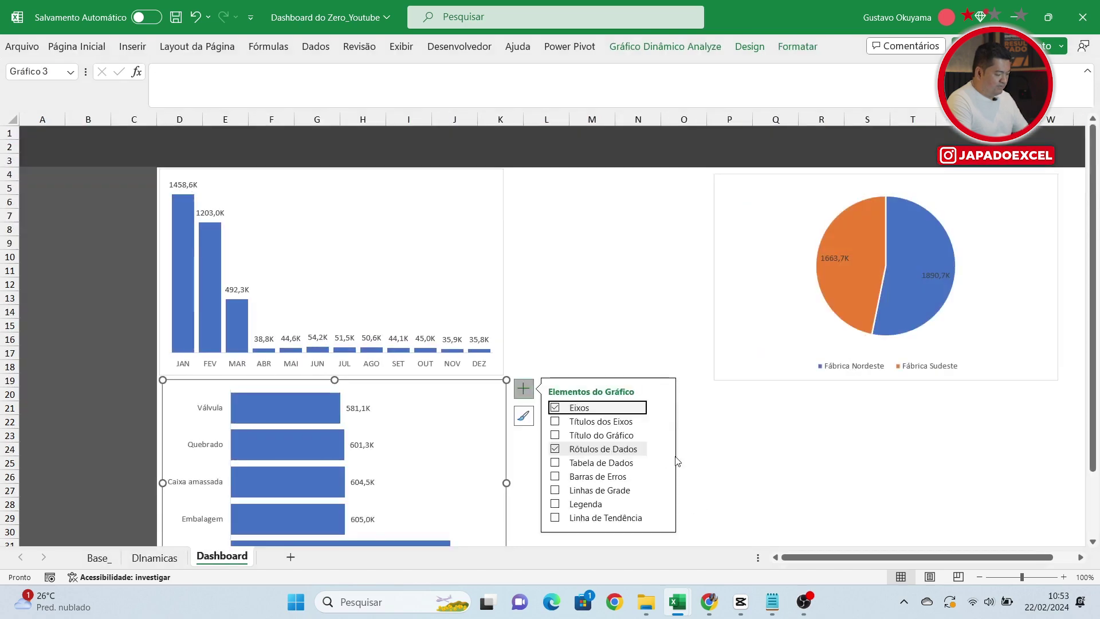
left_click(712, 447)
key("ctrl+v")
left_click_drag(715, 431, 560, 369)
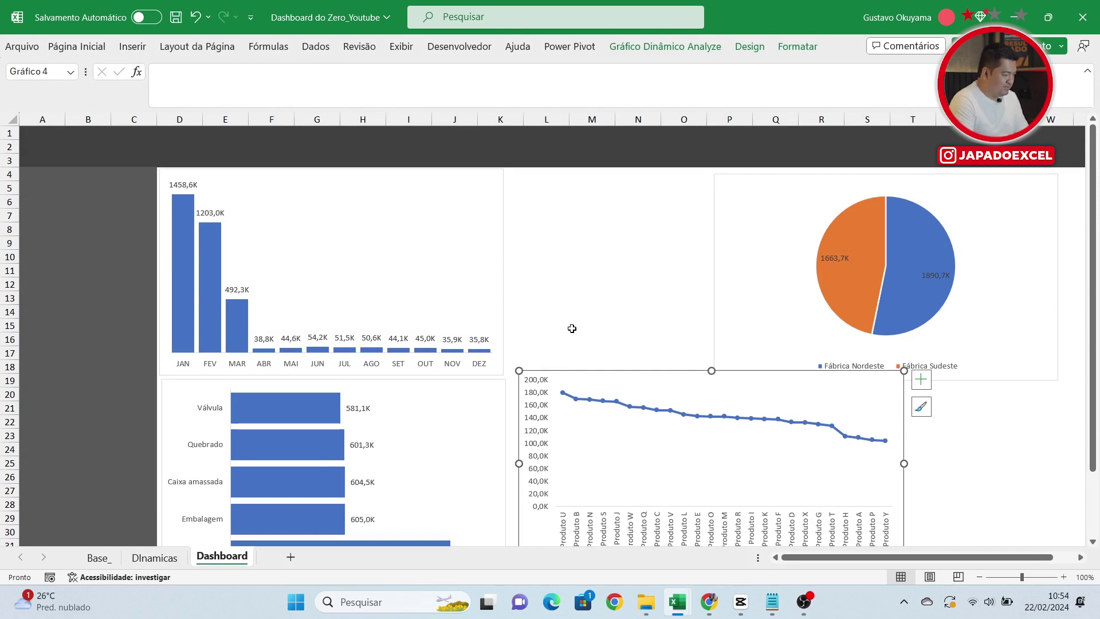
Step: Hide the row and column headings (Títulos) on the Dashboard sheet and collapse the ribbon
left_click(143, 52)
left_click(399, 50)
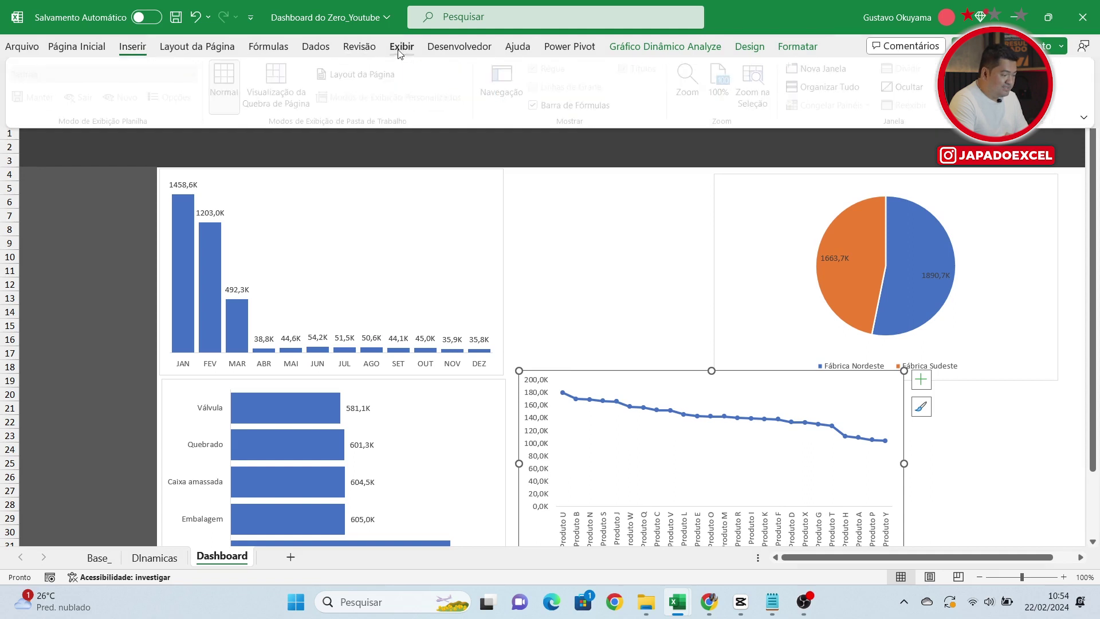
left_click(570, 235)
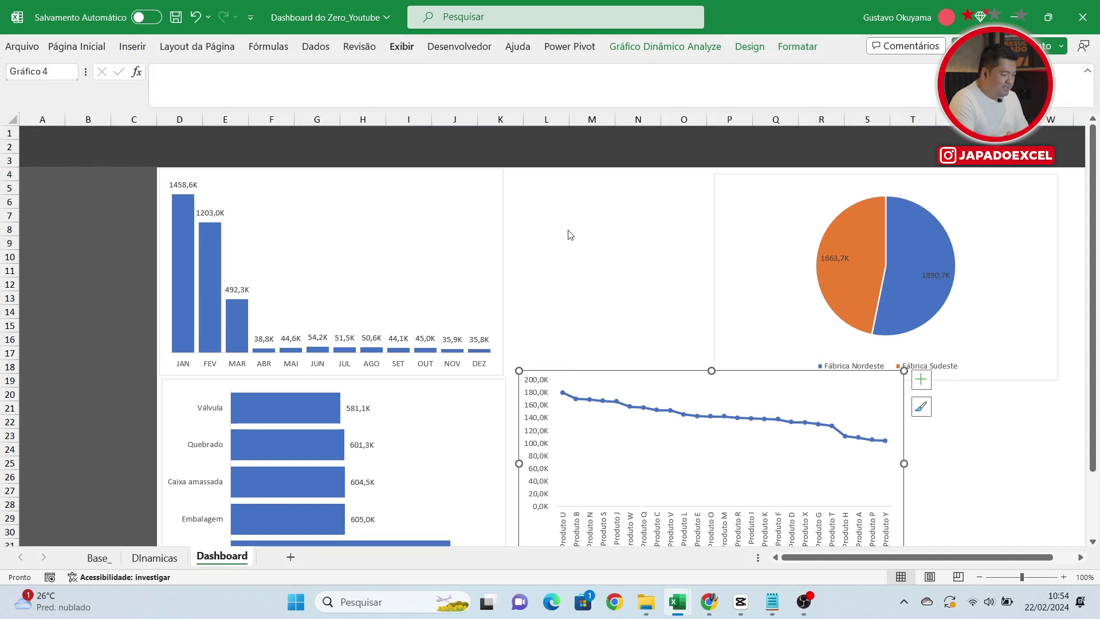
left_click(573, 215)
left_click(402, 46)
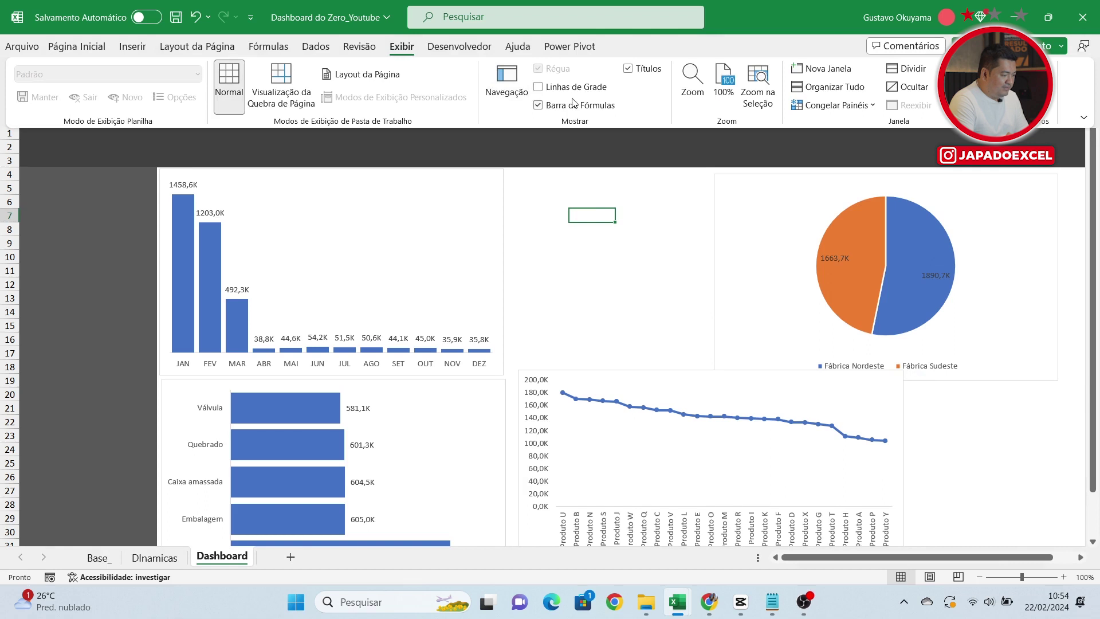
left_click(628, 68)
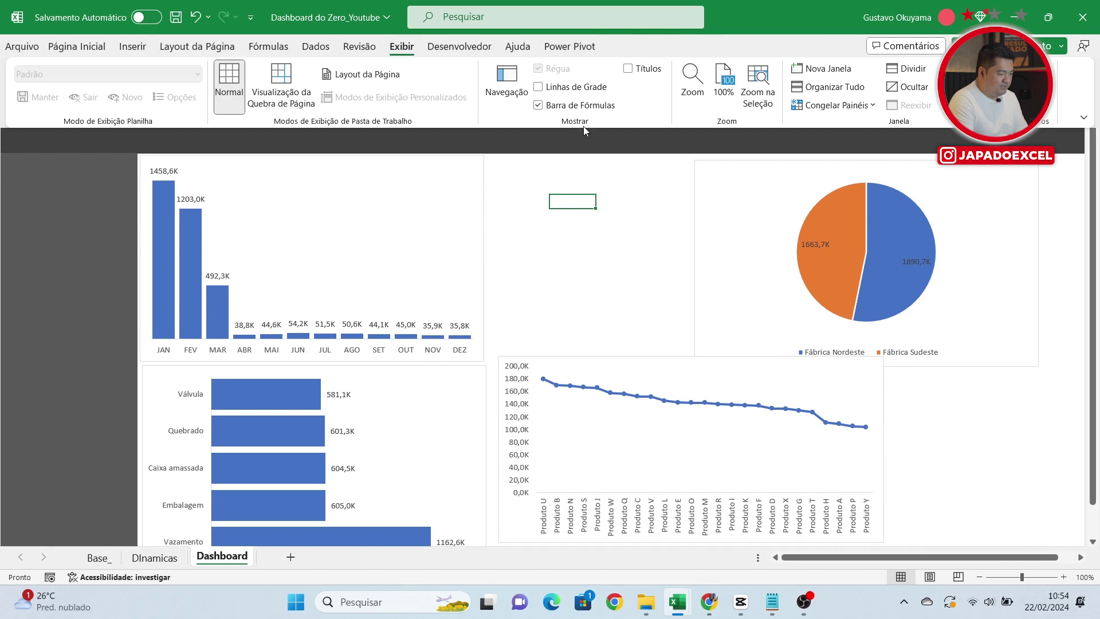
key("ctrl+F1")
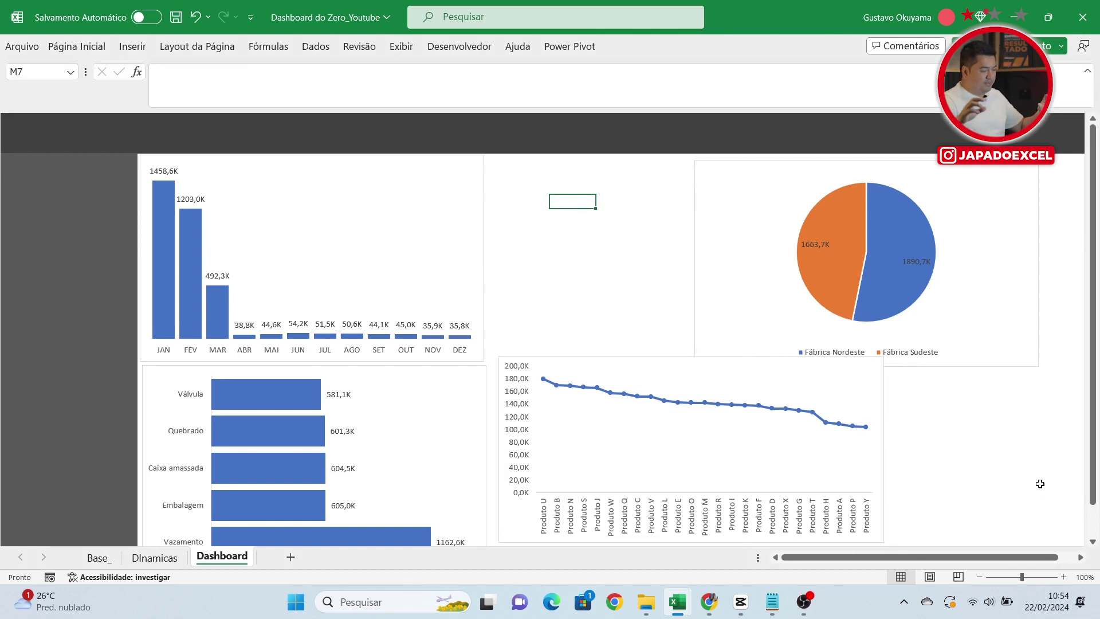
Step: Widen the monthly column chart to about half of the dashboard area, shifting the line and pie charts aside to make room
left_click(469, 215)
left_click_drag(484, 258, 525, 258)
left_click_drag(583, 360, 623, 356)
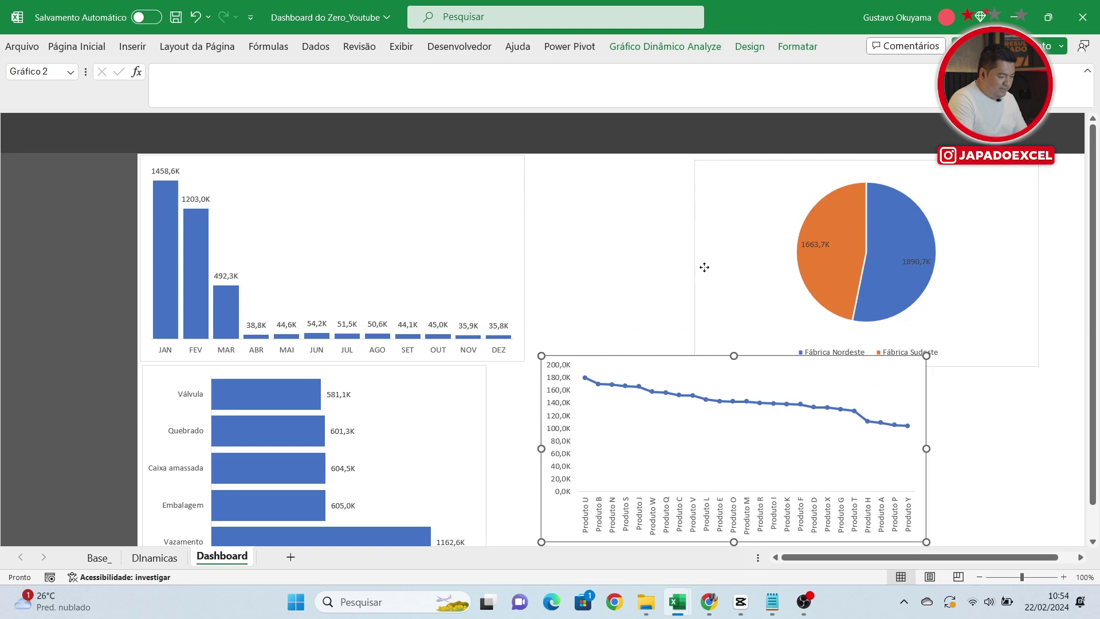
left_click_drag(704, 265, 758, 282)
left_click(503, 233)
left_click_drag(526, 258, 571, 259)
Step: Move the product line chart beside the monthly column chart, widen it to fill the remaining width and match its height to the column chart
left_click(677, 339)
left_click_drag(678, 339, 707, 157)
left_click_drag(961, 248, 1075, 249)
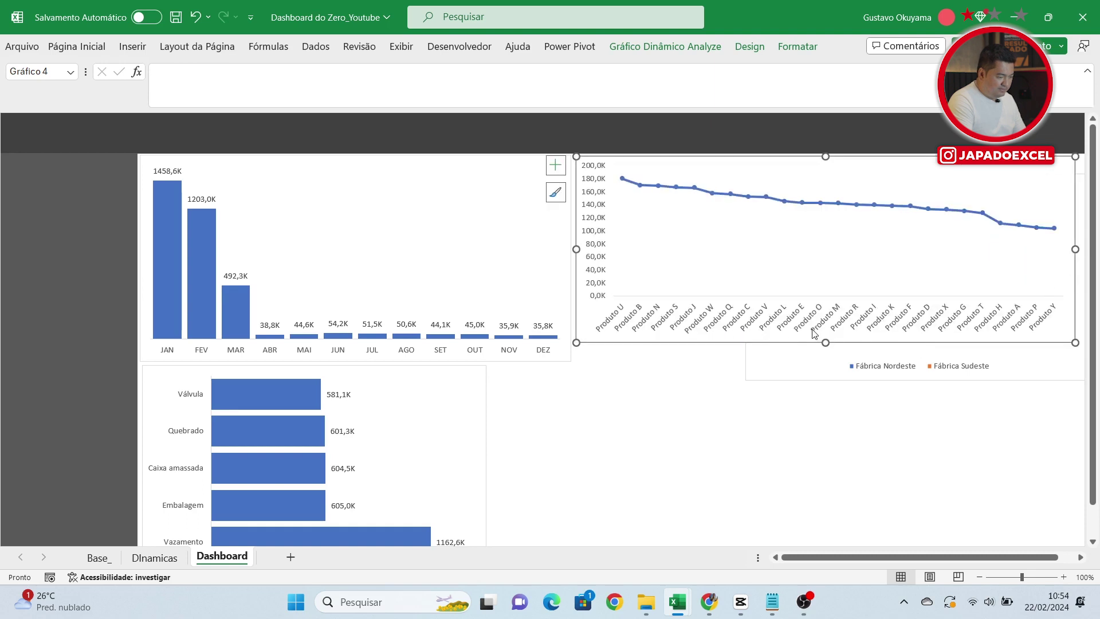
left_click_drag(826, 342, 822, 362)
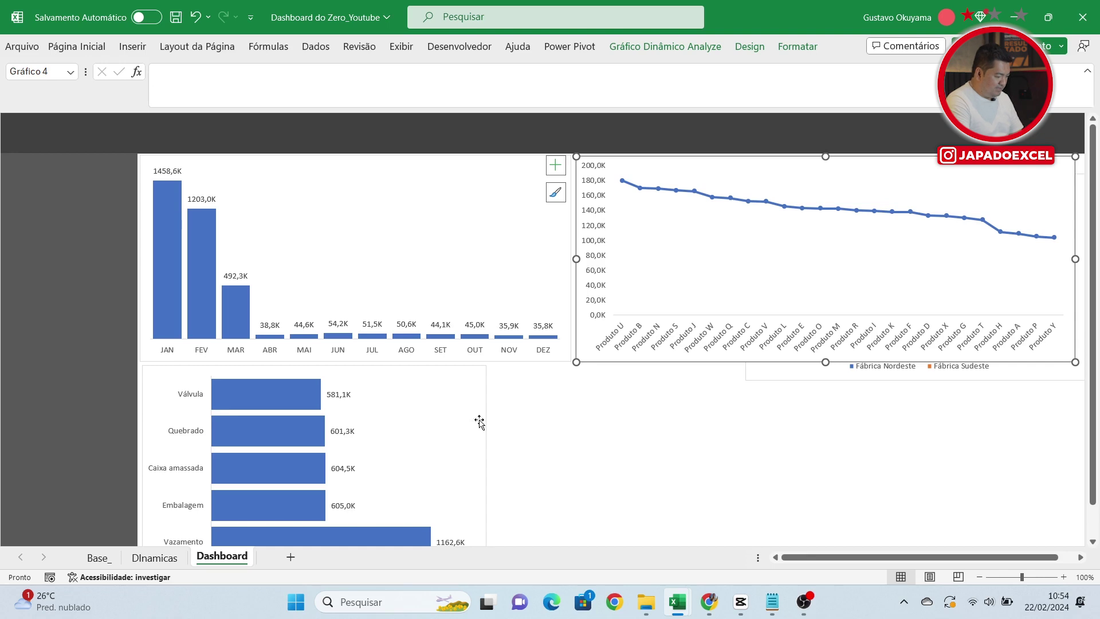
Step: Widen the defect reason bar chart to match the column chart above and shorten it to end level with the sidebar
left_click(490, 445)
left_click_drag(487, 469, 573, 467)
left_click(612, 474)
scroll(612, 474, "down", 1)
left_click(332, 517)
left_click_drag(358, 532, 358, 510)
left_click(627, 452)
scroll(629, 456, "up", 1)
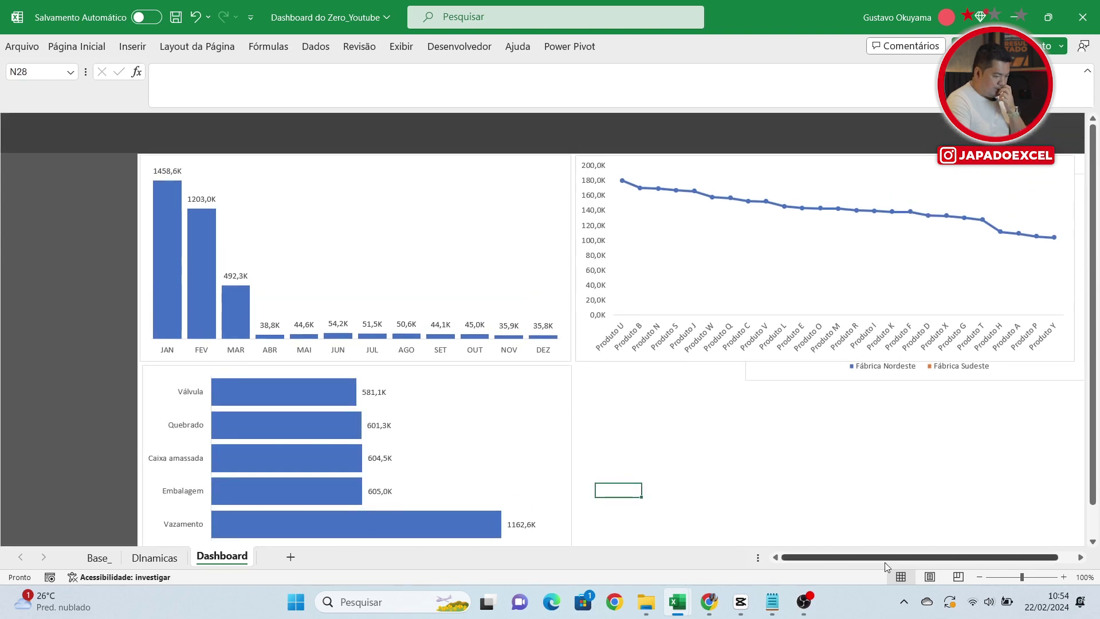
Step: Move the factory pie chart below the product line chart and resize it to the line chart's width and the bar chart's height
left_click_drag(996, 376, 833, 550)
scroll(900, 479, "down", 3)
mouse_move(899, 424)
left_mouse_down()
mouse_move(908, 434)
mouse_move(891, 433)
left_mouse_up()
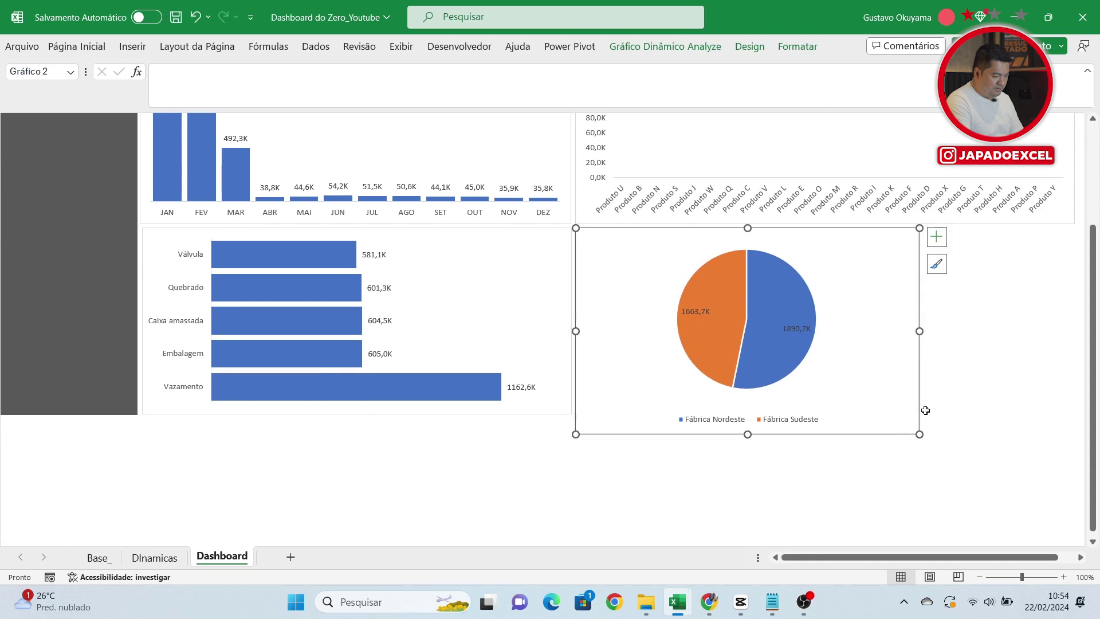
left_click_drag(923, 328, 1072, 334)
left_click_drag(990, 557, 1002, 555)
left_click_drag(1023, 333, 1030, 333)
left_click_drag(777, 435, 781, 414)
left_click(763, 490)
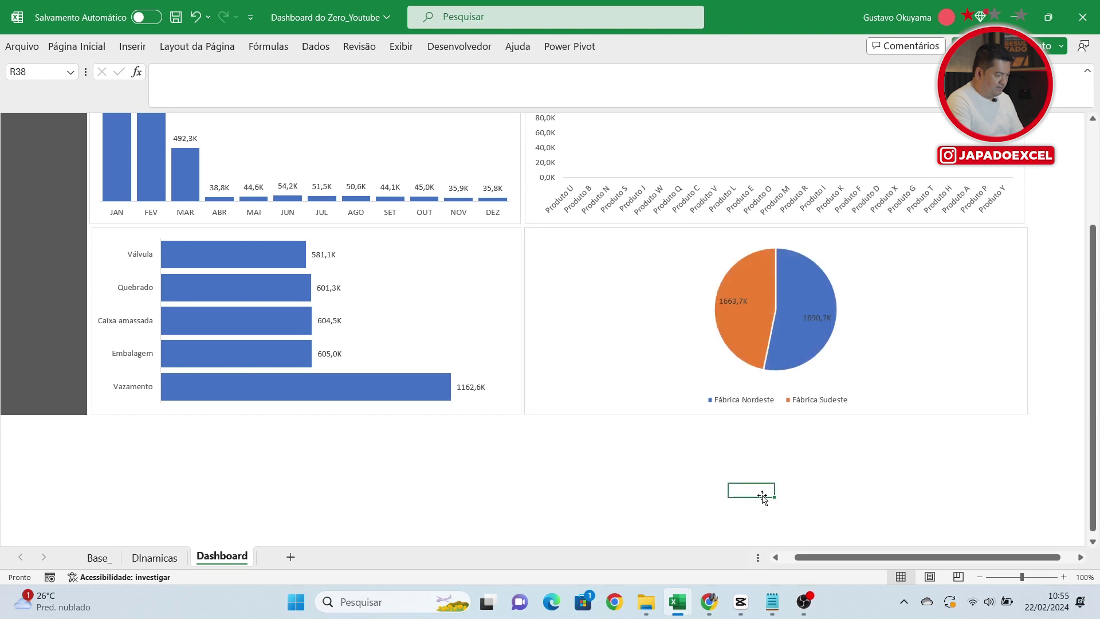
scroll(764, 495, "up", 4)
left_click_drag(806, 561, 780, 557)
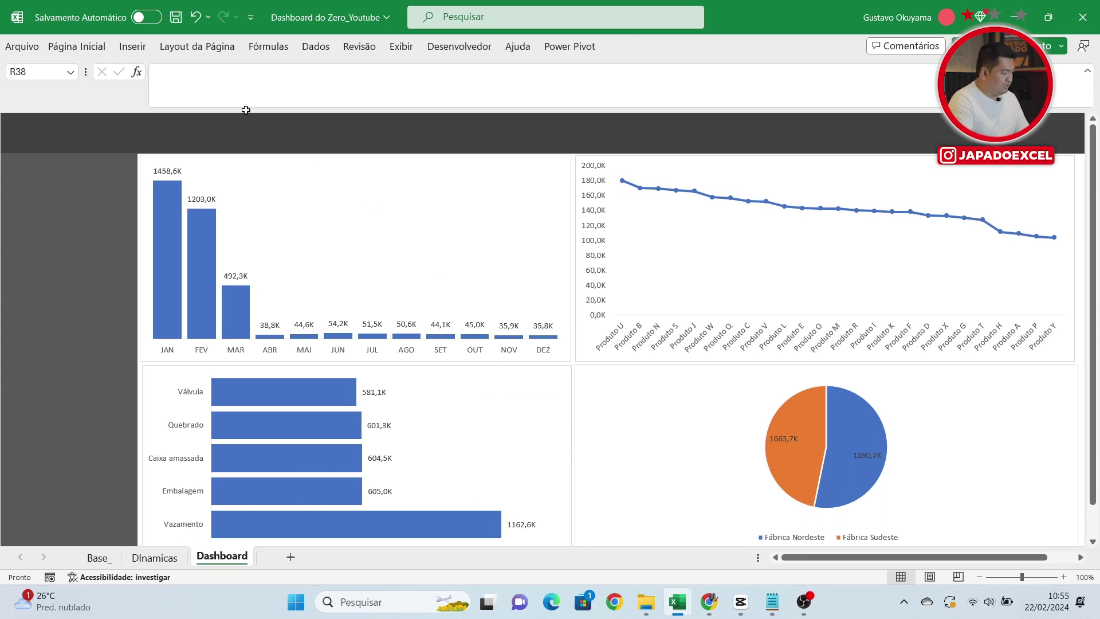
Step: Insert a text box in the header band above the monthly chart with the title "Dashboard | Gestão de Avarias"
left_click(137, 48)
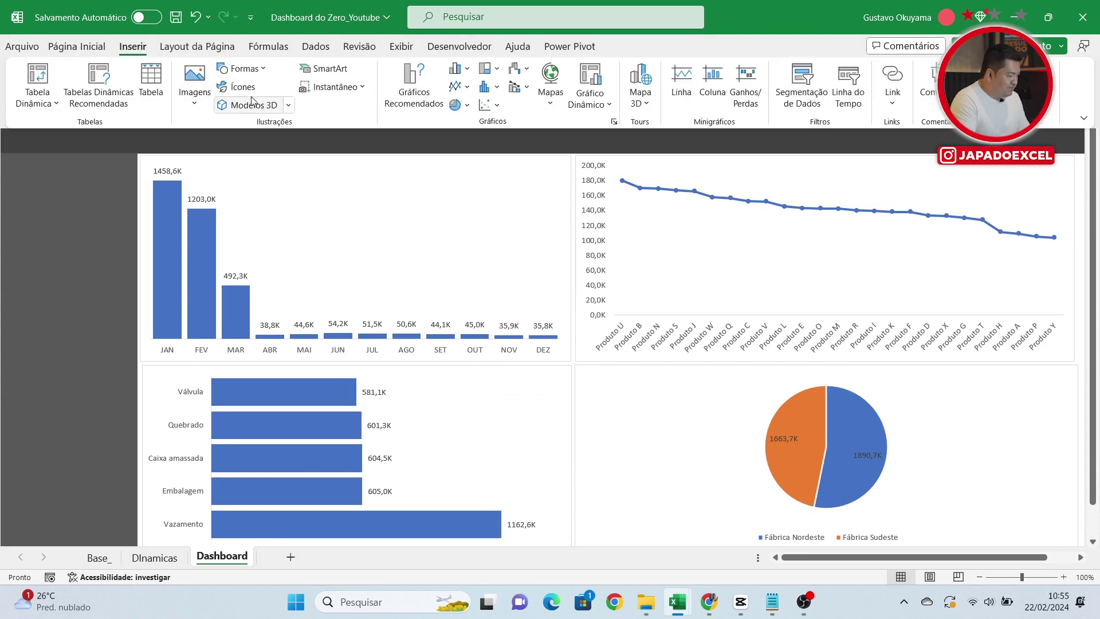
left_click(261, 70)
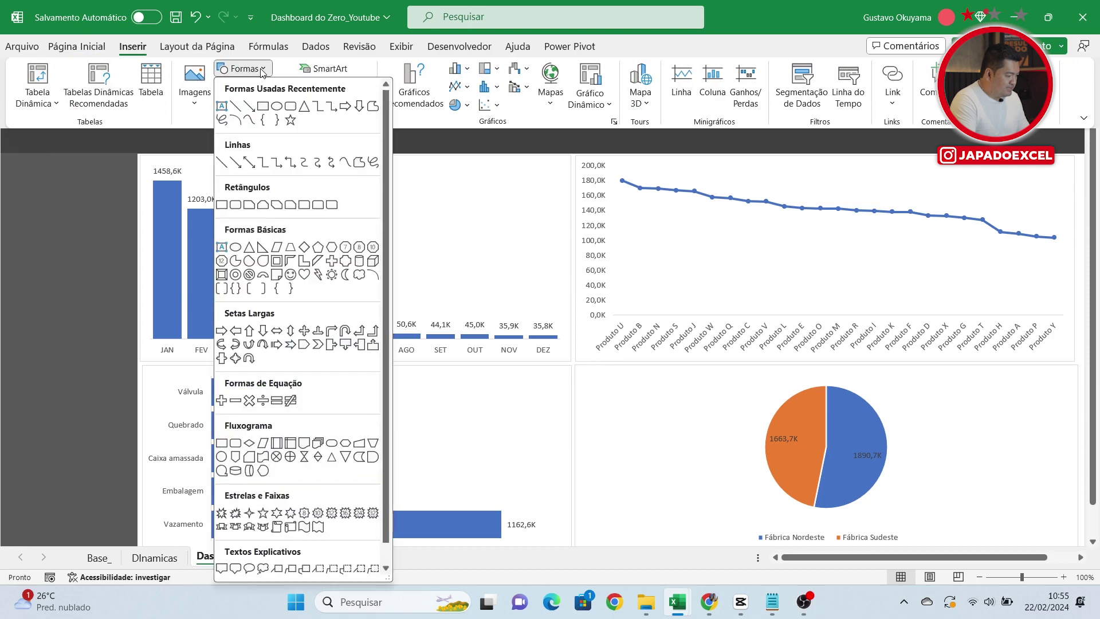
left_click(221, 106)
left_click_drag(142, 125, 499, 150)
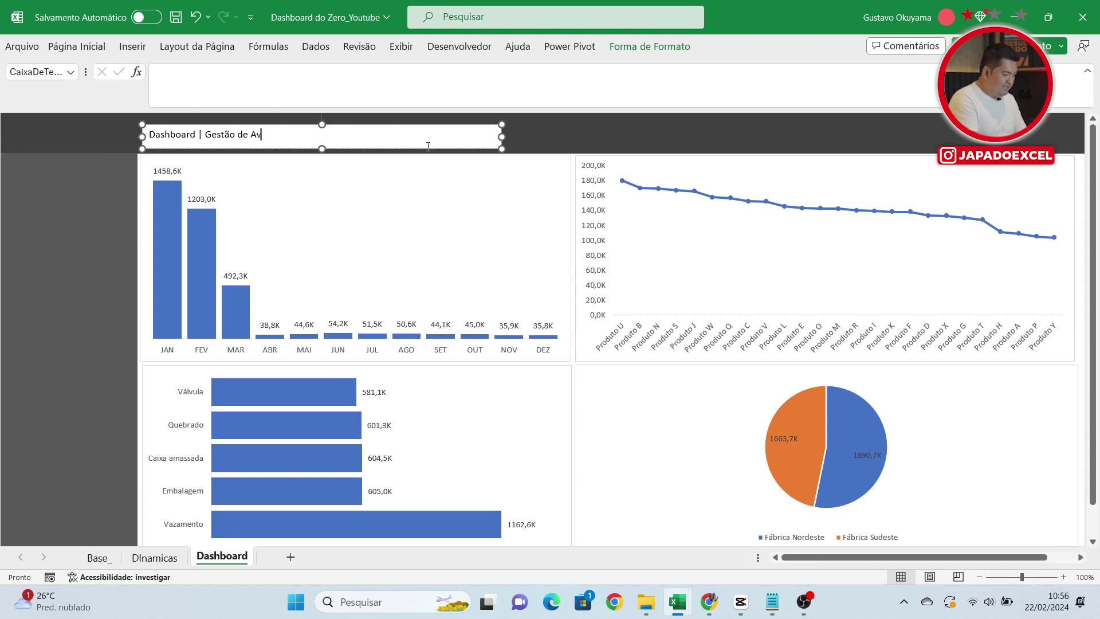
left_click(621, 141)
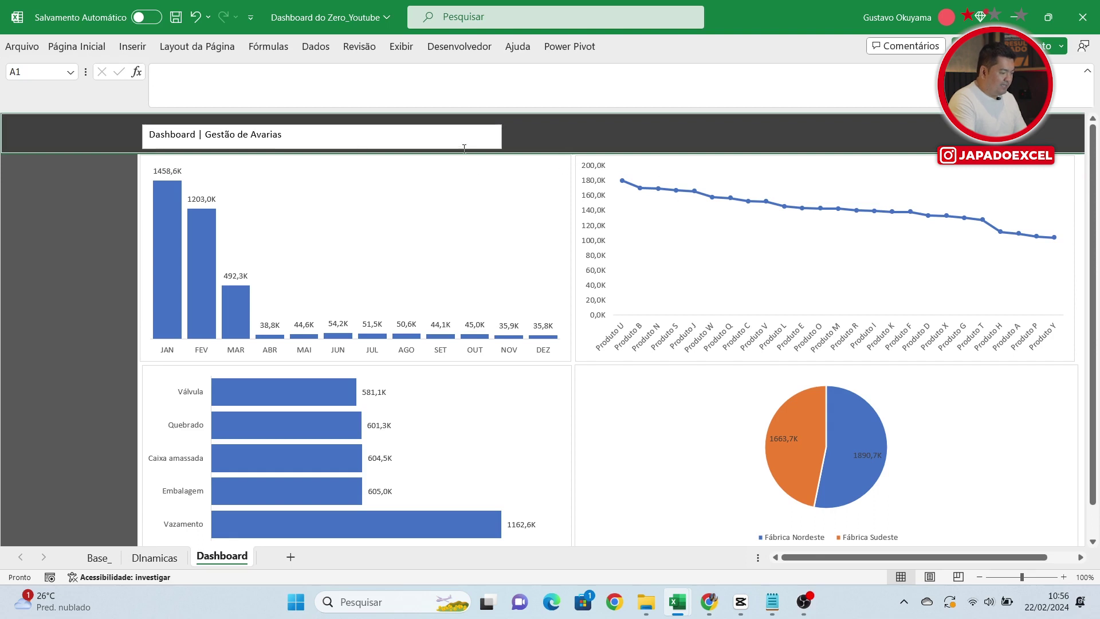
Step: Set the title text box to no fill (Sem Preenchimento) and no outline (Sem Contorno)
left_click(480, 126)
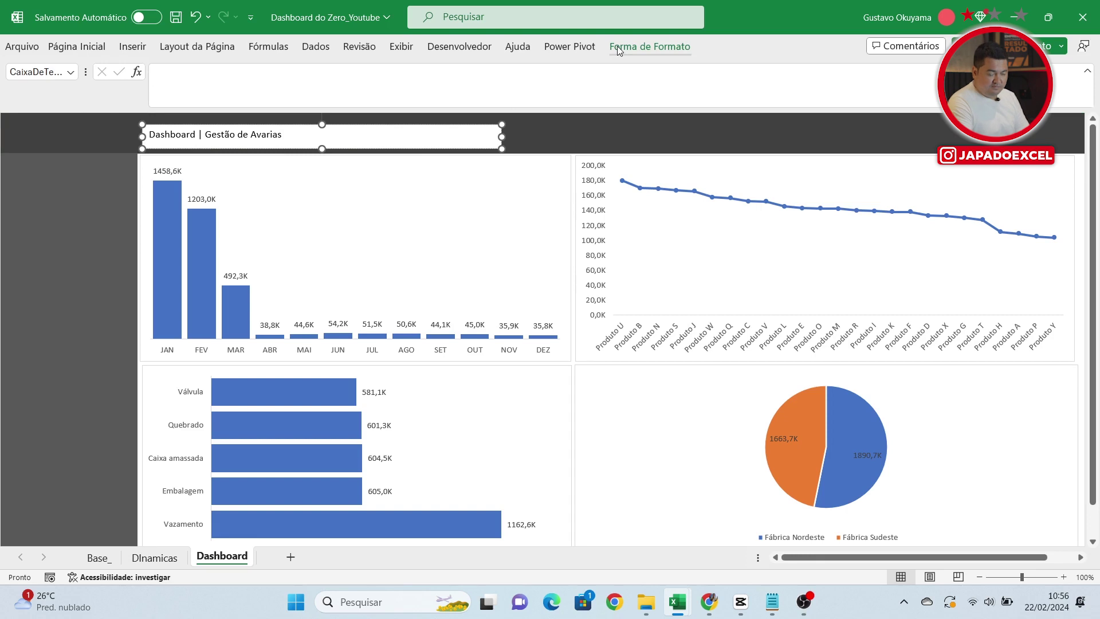
left_click(650, 46)
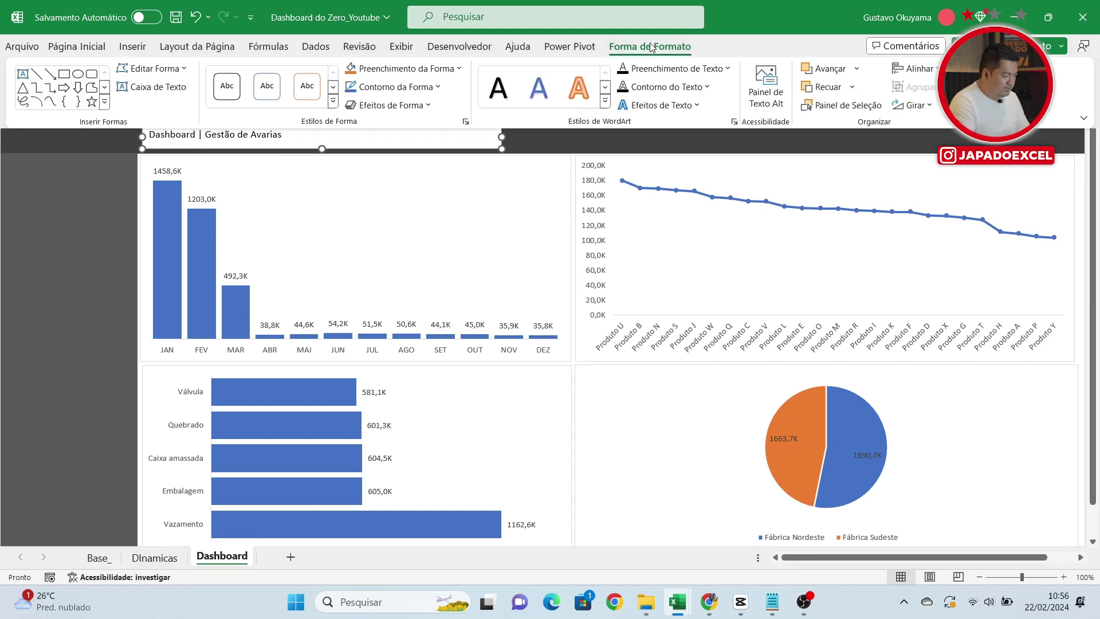
left_click(435, 68)
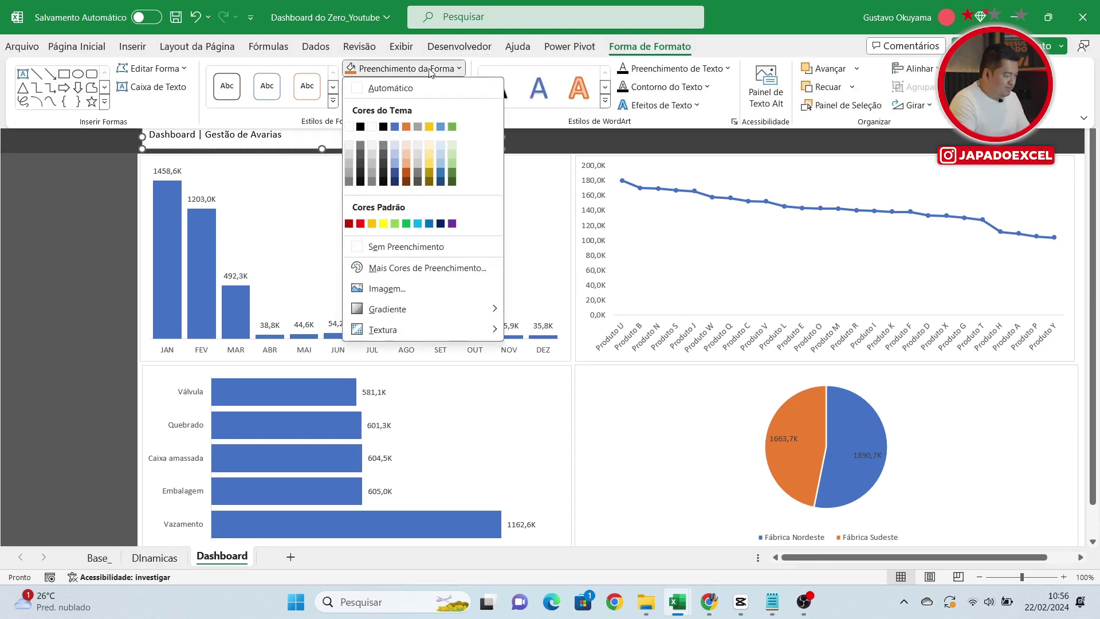
left_click(375, 247)
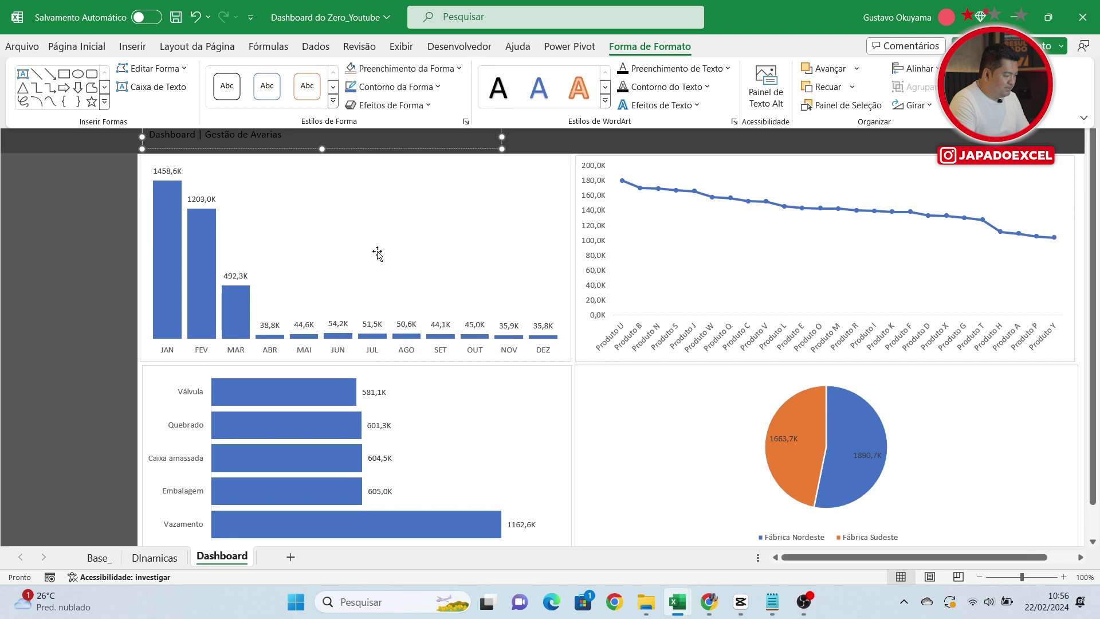
left_click(411, 91)
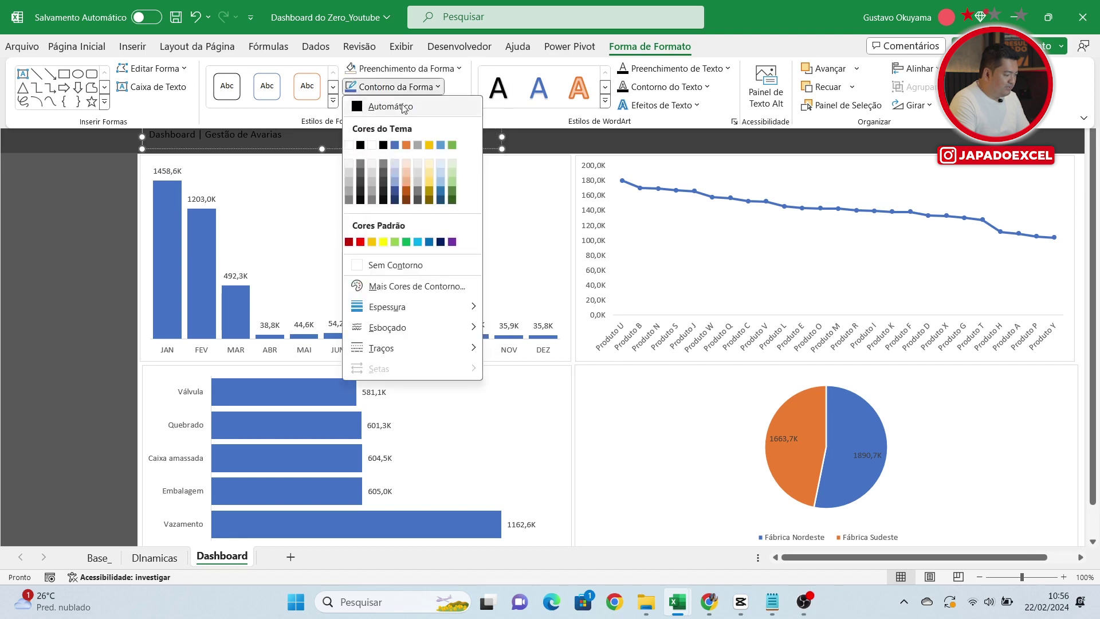
left_click(383, 263)
left_click(122, 164)
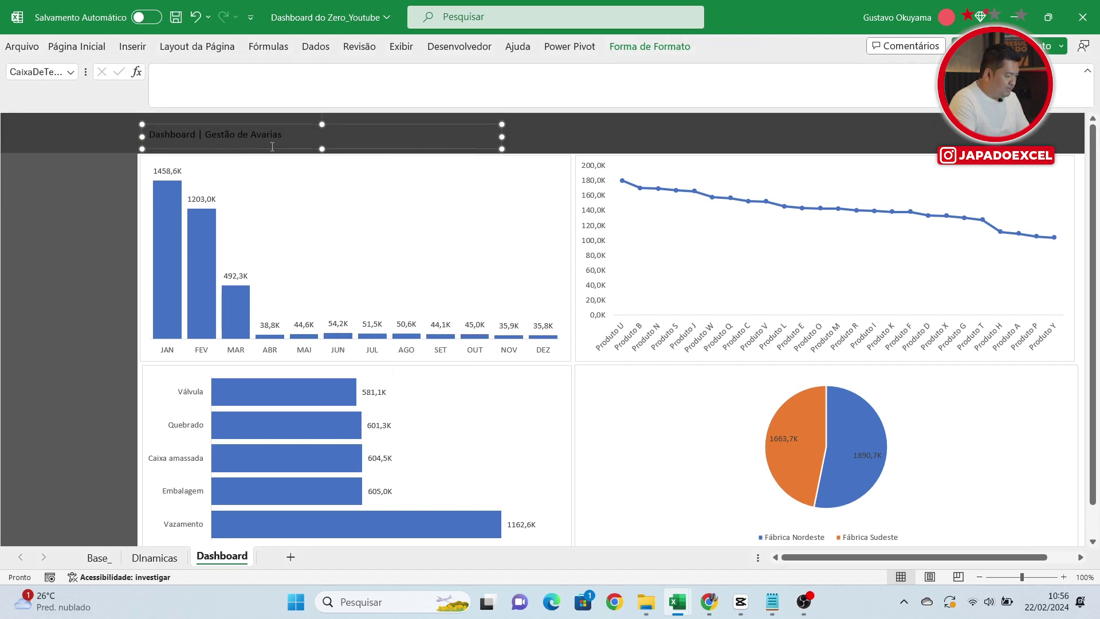
left_click(596, 144)
Step: Format the "Dashboard | Gestão de Avarias" title text with font size 14 and a white font color
left_click(365, 131)
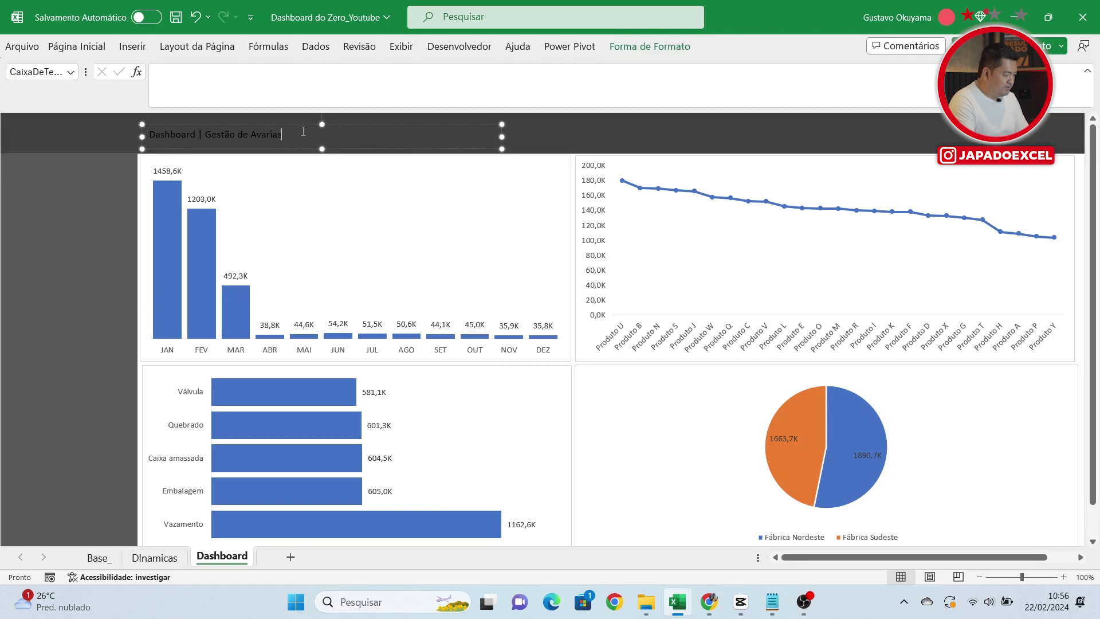
left_click_drag(283, 134, 148, 134)
left_click(76, 47)
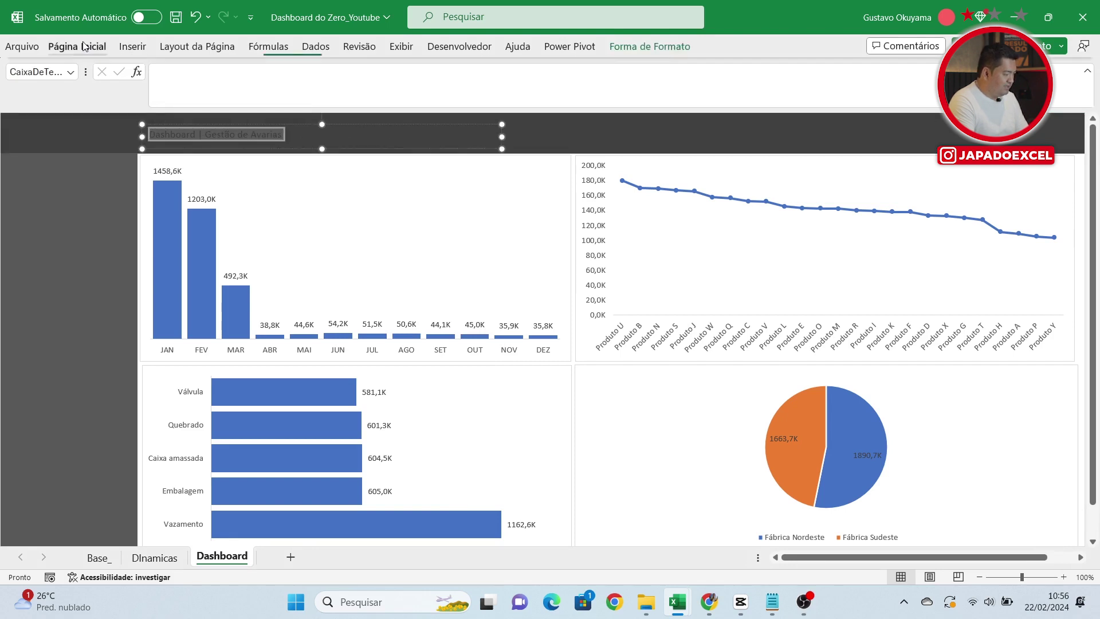
left_click(222, 74)
left_click(223, 74)
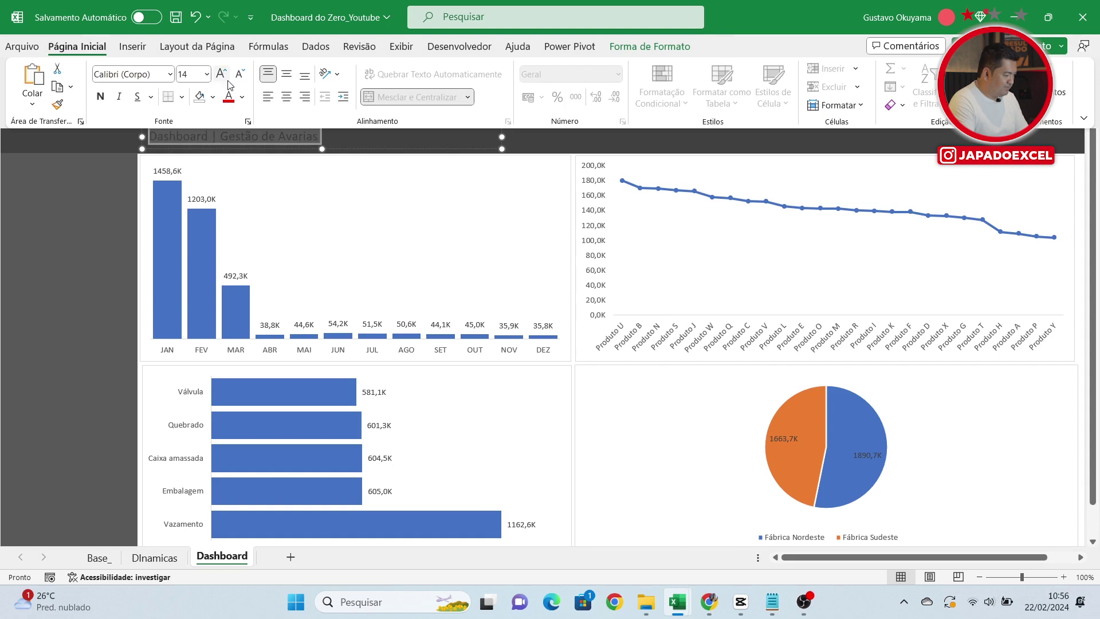
left_click(242, 96)
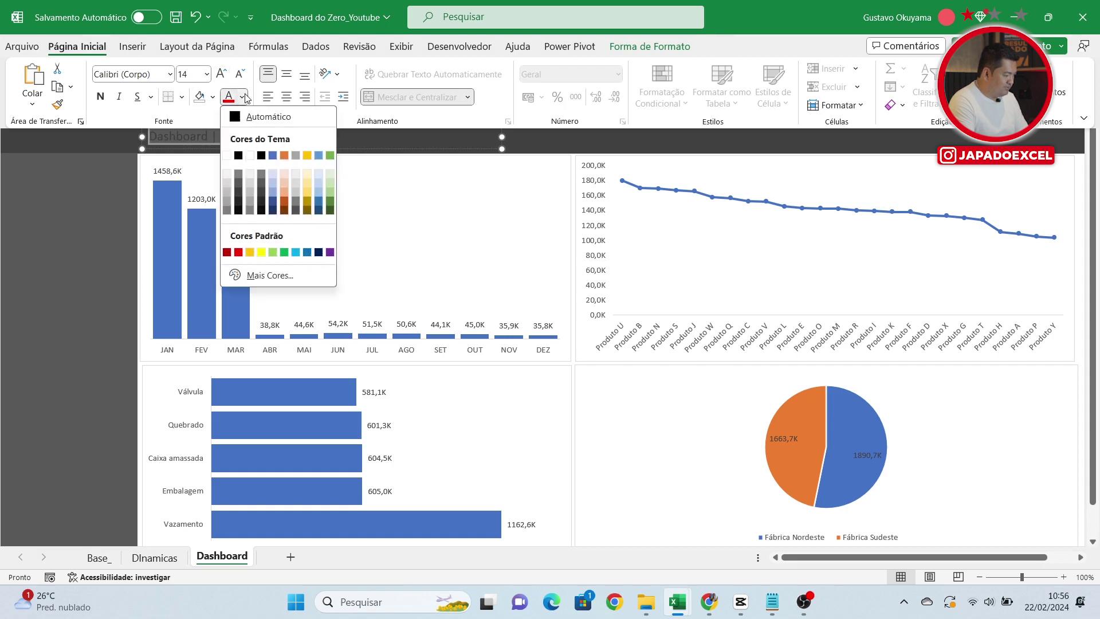
left_click(227, 155)
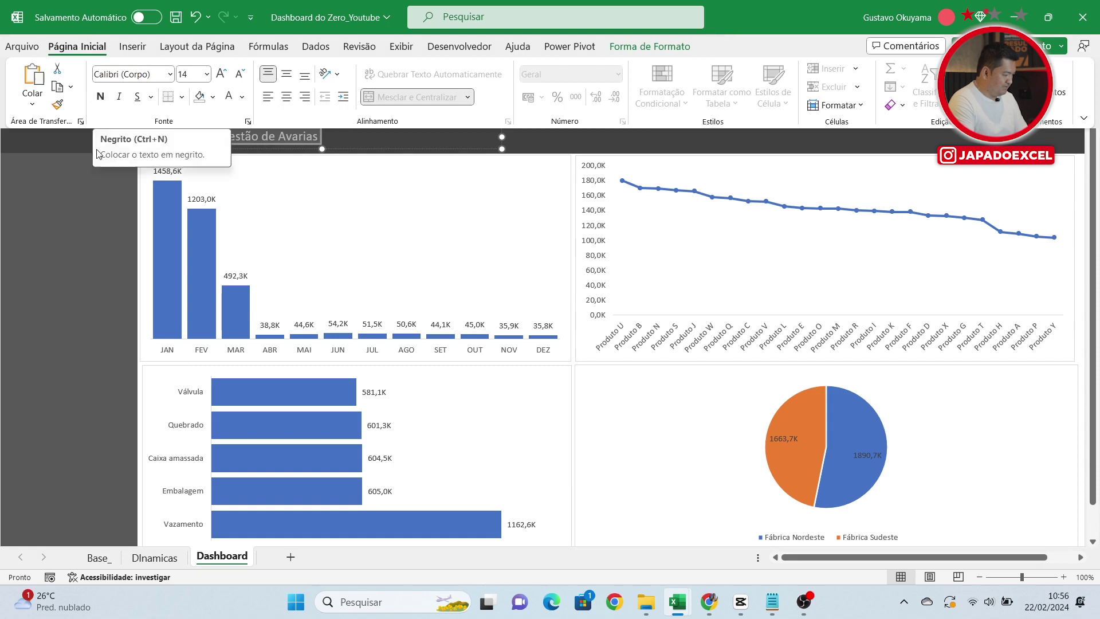
left_click(87, 199)
left_click(128, 189)
Step: Move the title text box to the start of the header band, above the sidebar, and center it vertically in the band
left_click(220, 136)
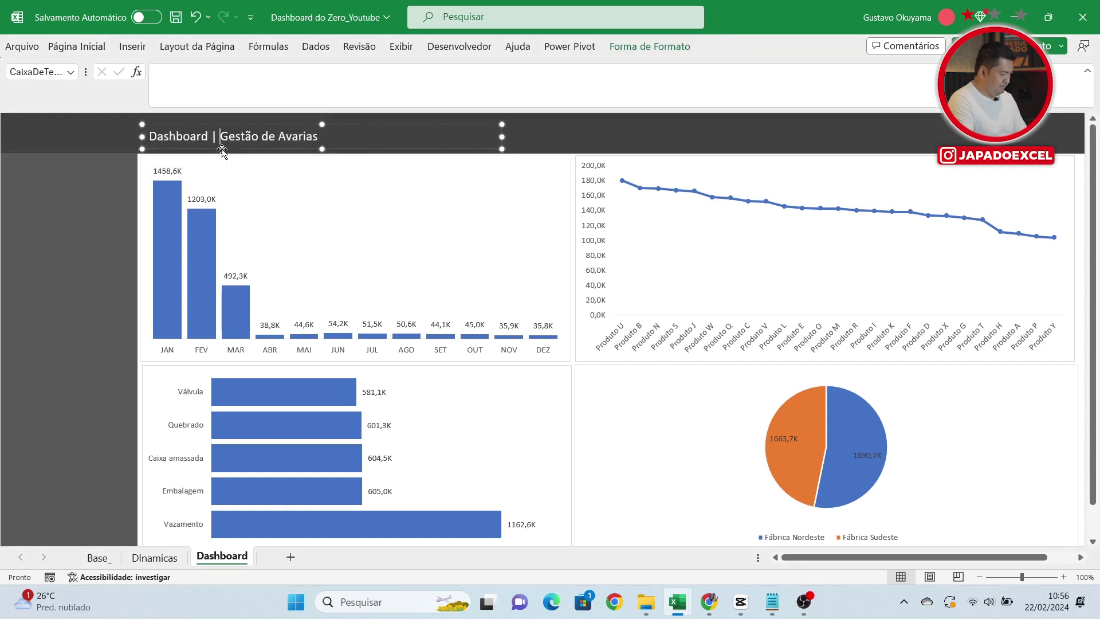
mouse_move(356, 127)
left_mouse_down()
mouse_move(239, 123)
mouse_move(358, 118)
left_mouse_up()
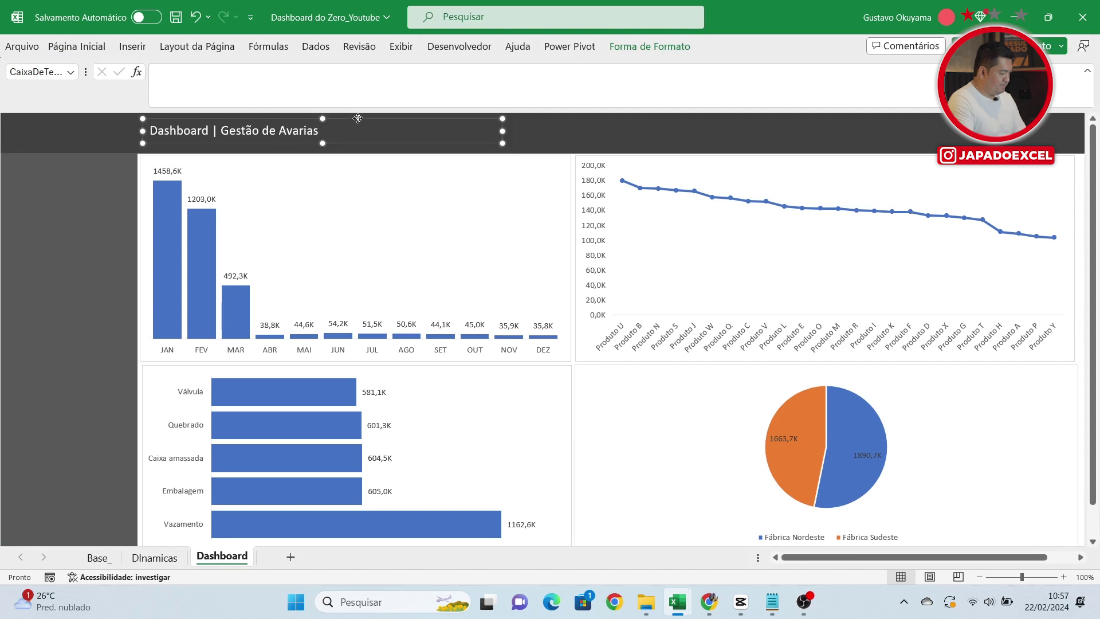
left_click(94, 209)
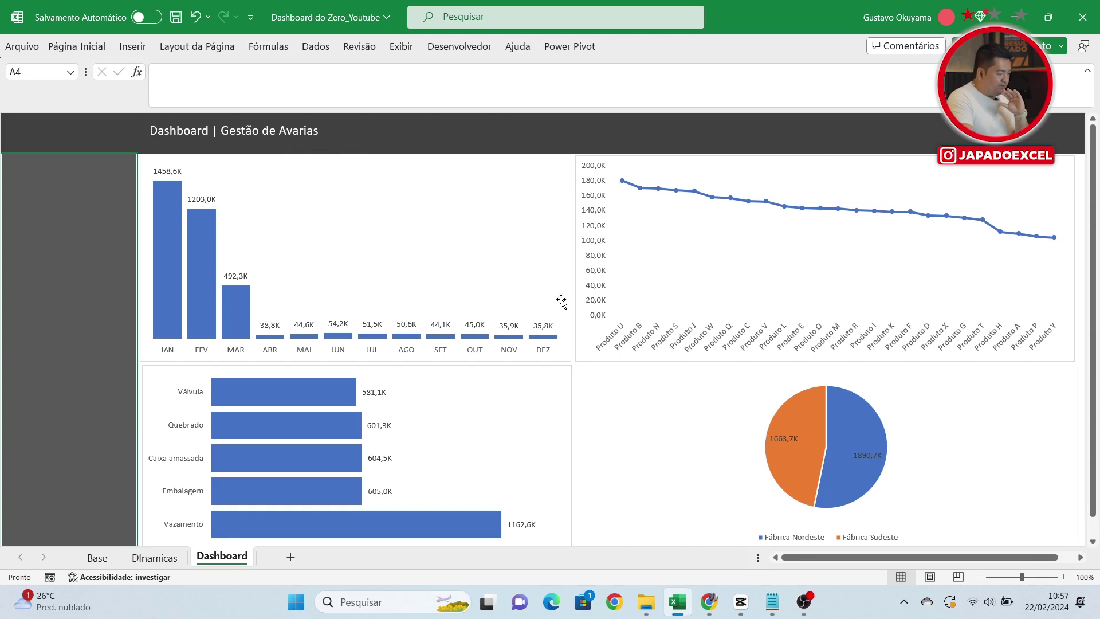
left_click(319, 129)
left_click_drag(341, 144, 203, 144)
left_click(96, 215)
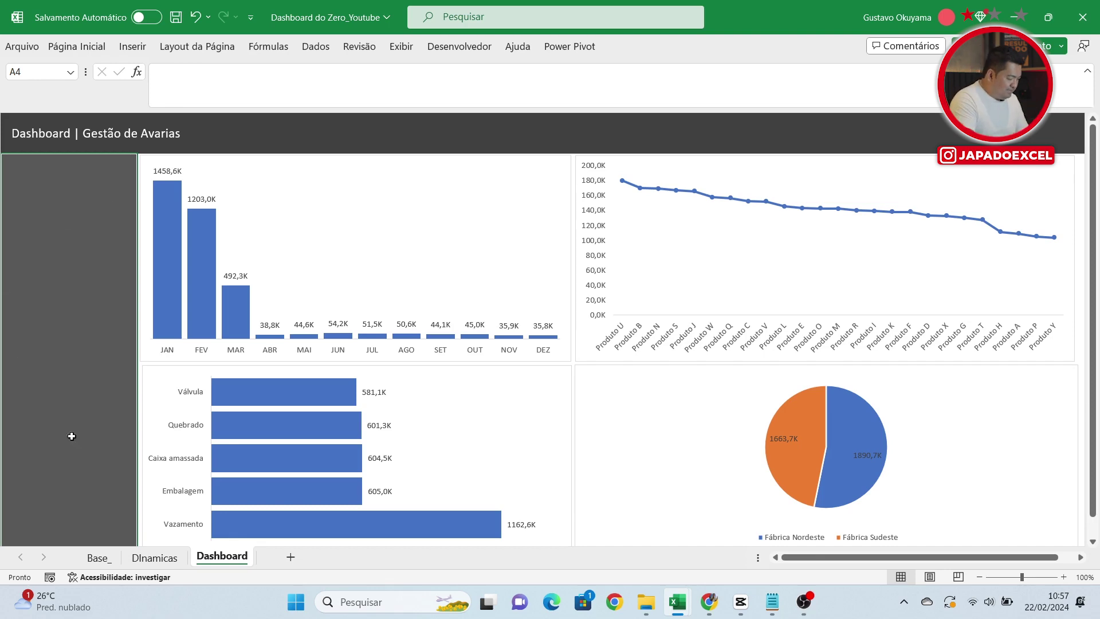
Step: Insert Motivo Avaria and Categoria slicers from the monthly PivotTable on the DInamicas sheet and separate the overlapping slicers
left_click(151, 558)
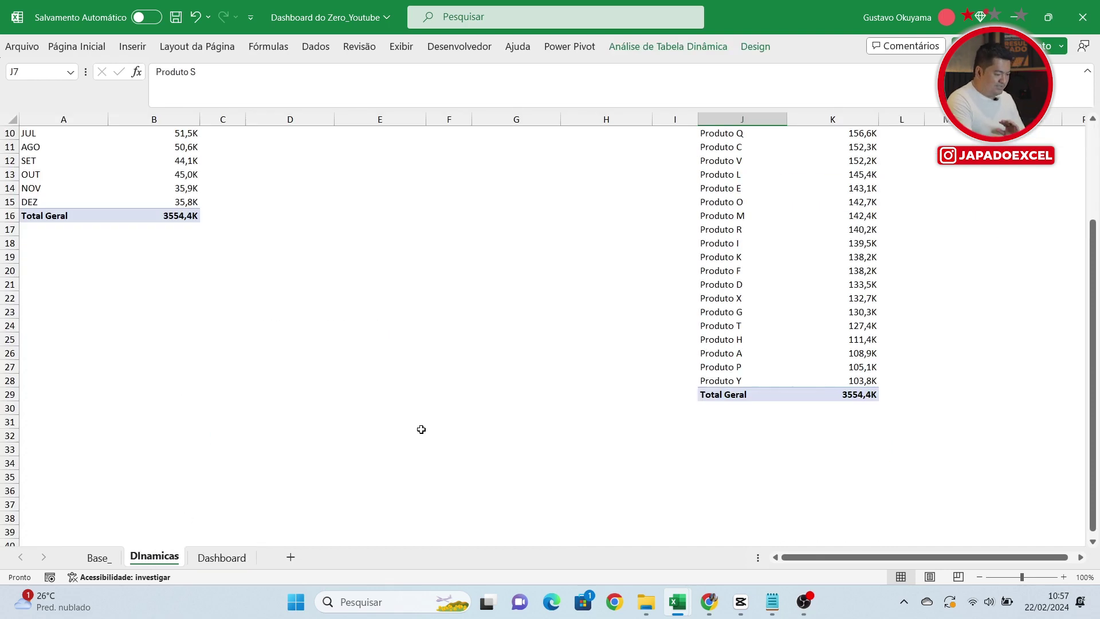
scroll(420, 430, "up", 3)
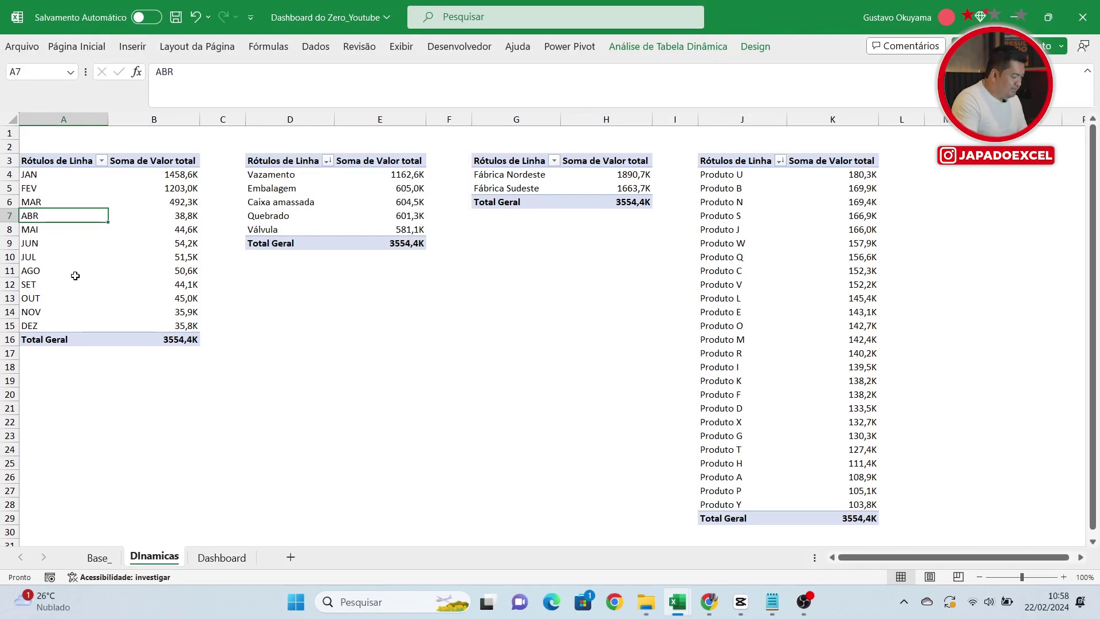
left_click(38, 230)
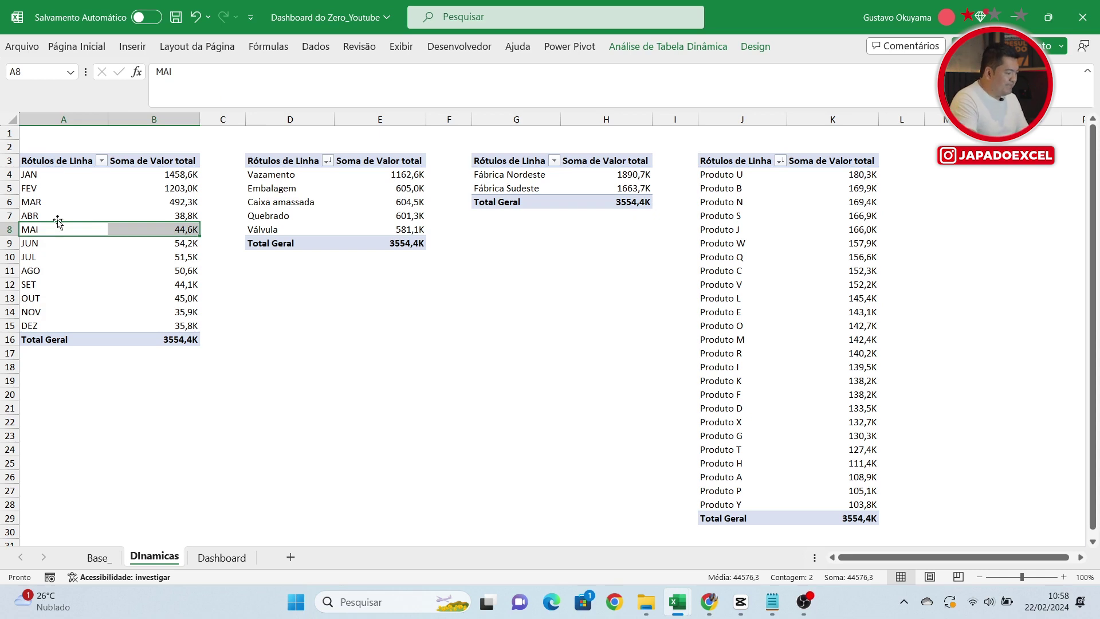
left_click(133, 47)
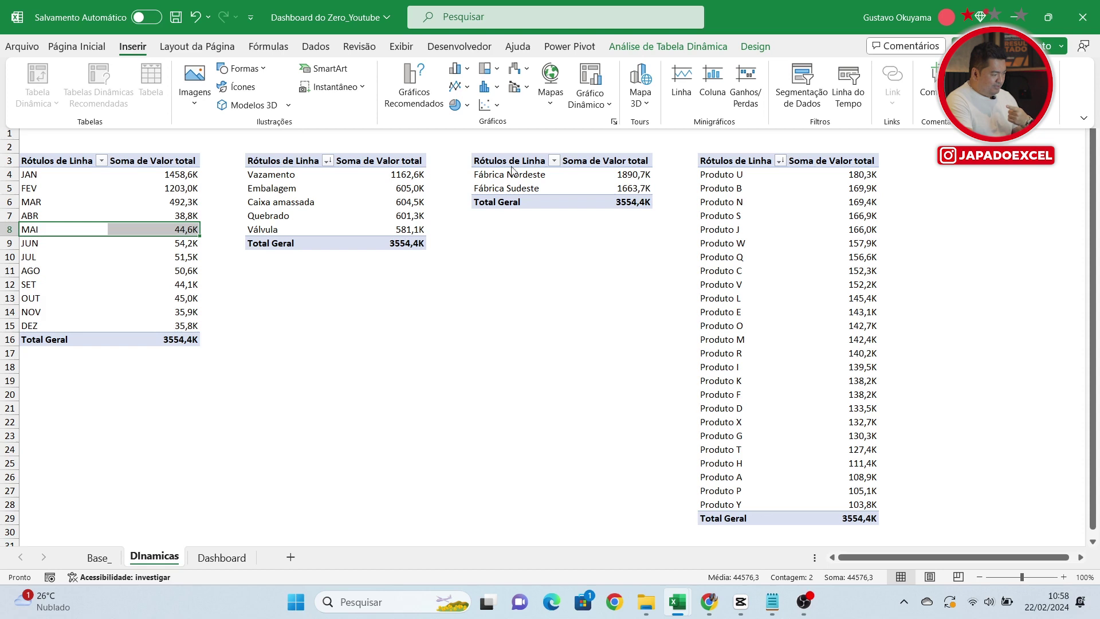
left_click(808, 98)
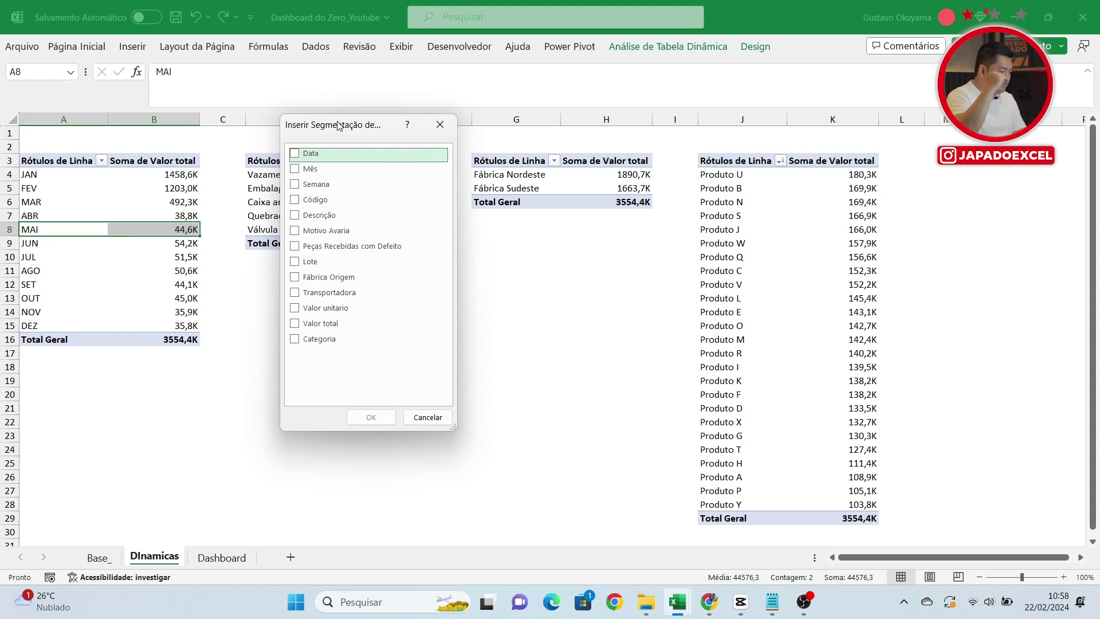
left_click_drag(338, 126, 348, 148)
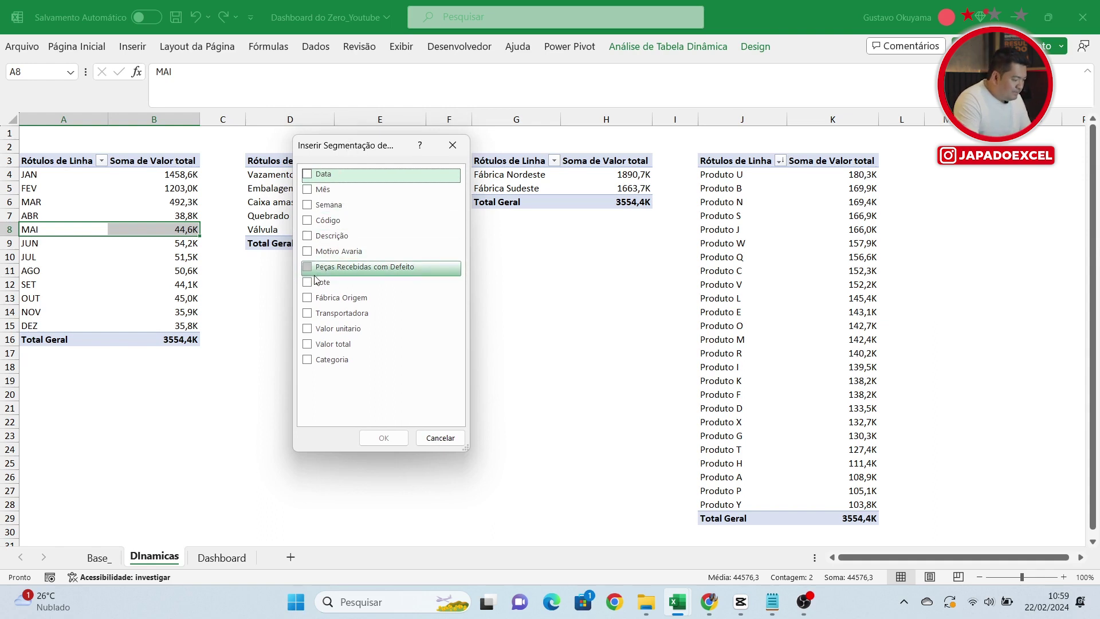
left_click(308, 252)
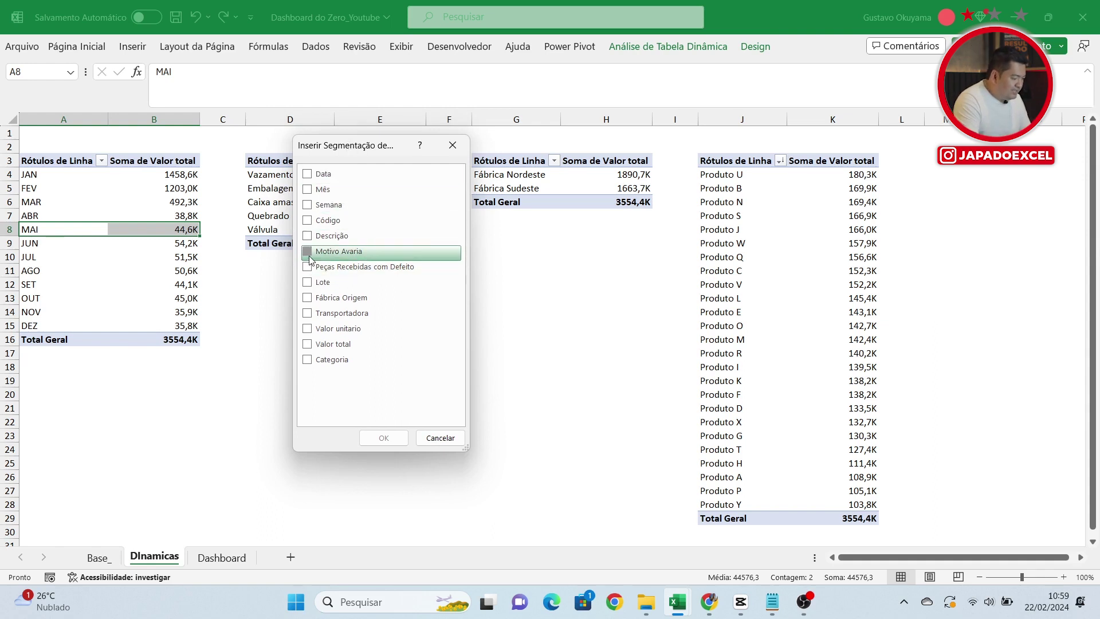
left_click(308, 361)
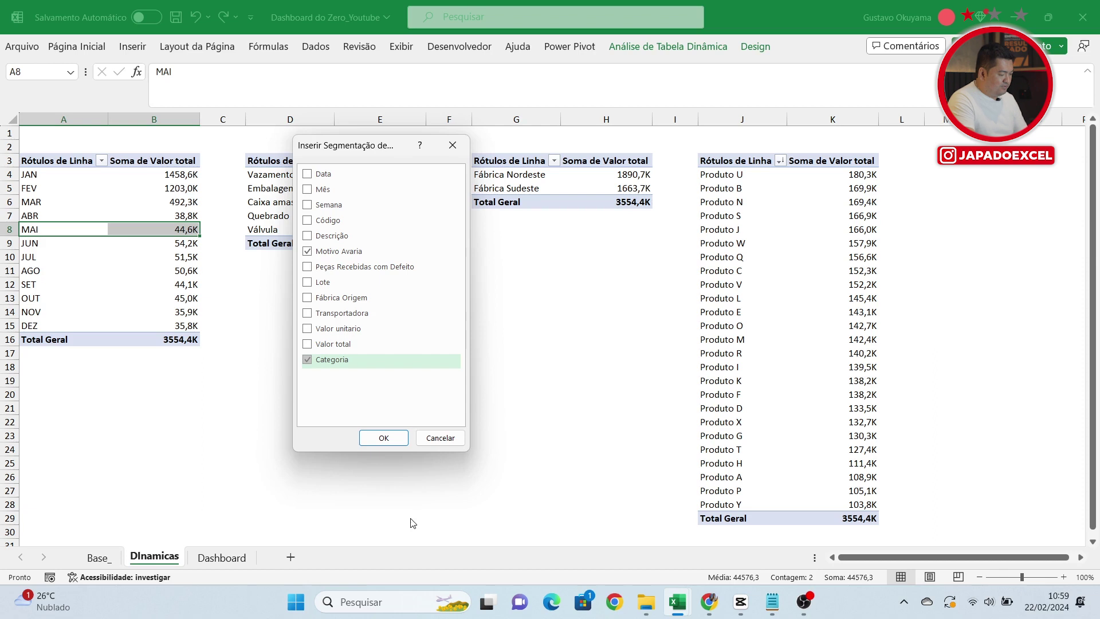
left_click(389, 442)
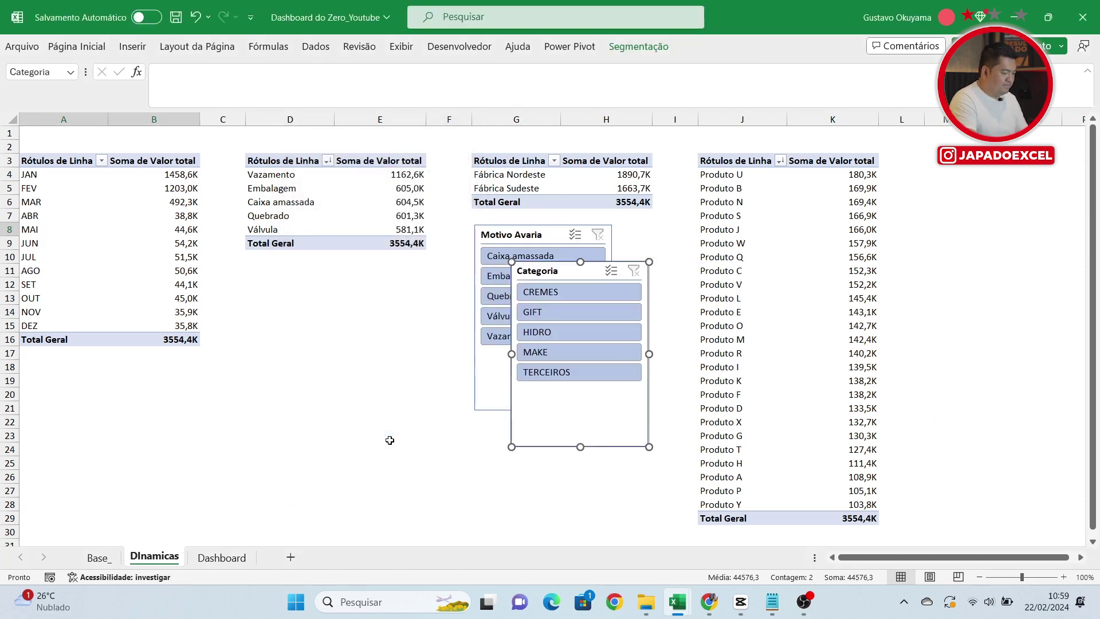
left_click_drag(526, 275, 324, 302)
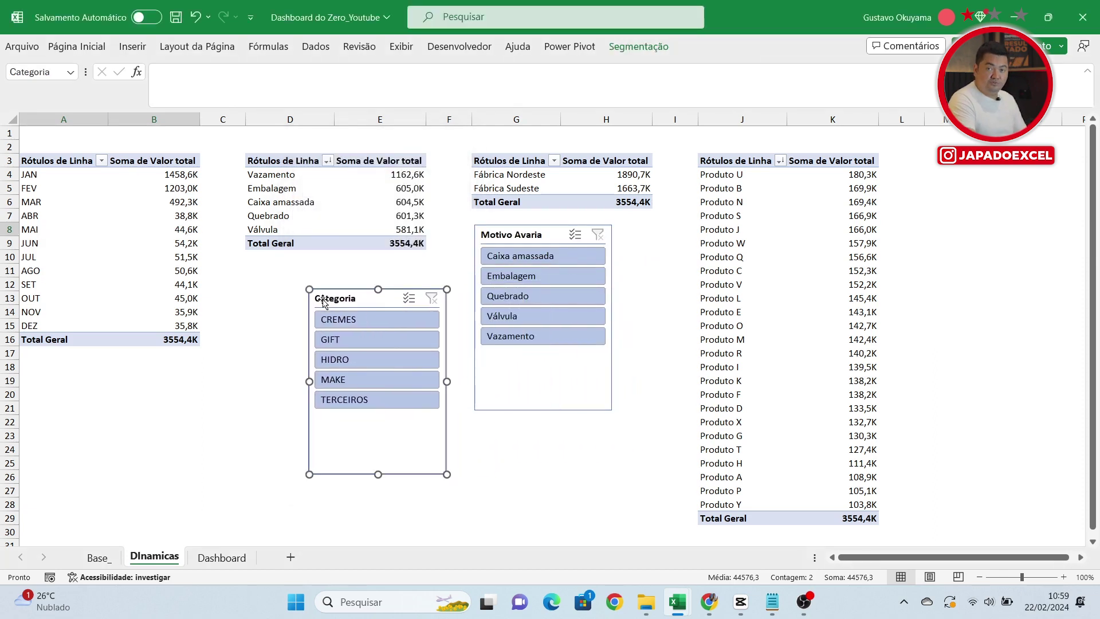
Step: Transfer the Motivo Avaria slicer to the top of the Dashboard sidebar, fit it to the sidebar width and shorten it to its five items
left_click(498, 238)
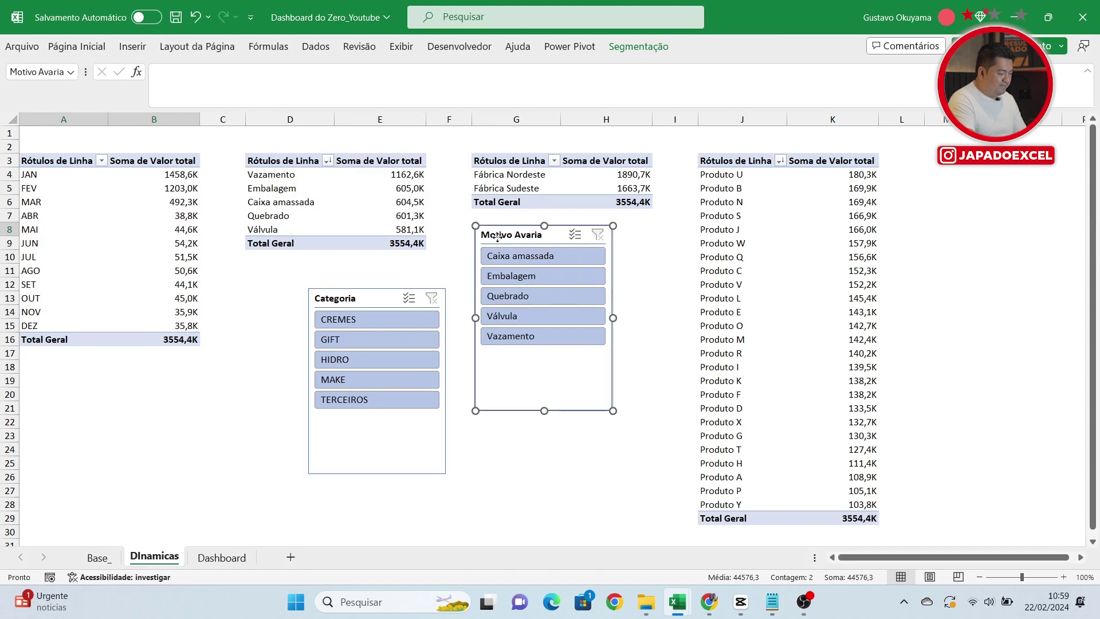
key("ctrl+x")
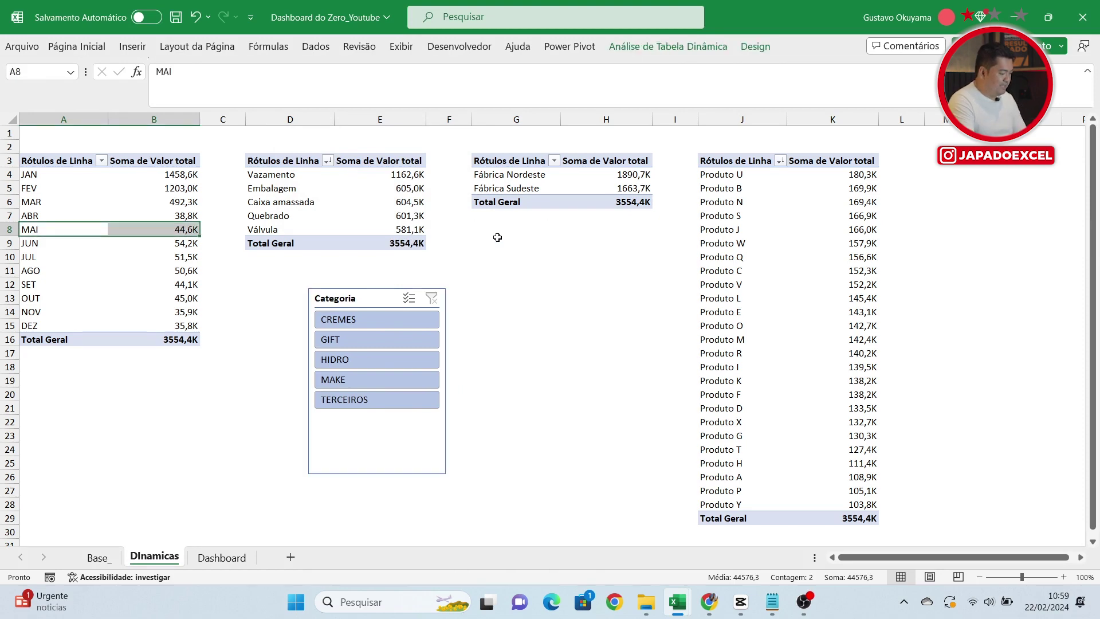
left_click(222, 557)
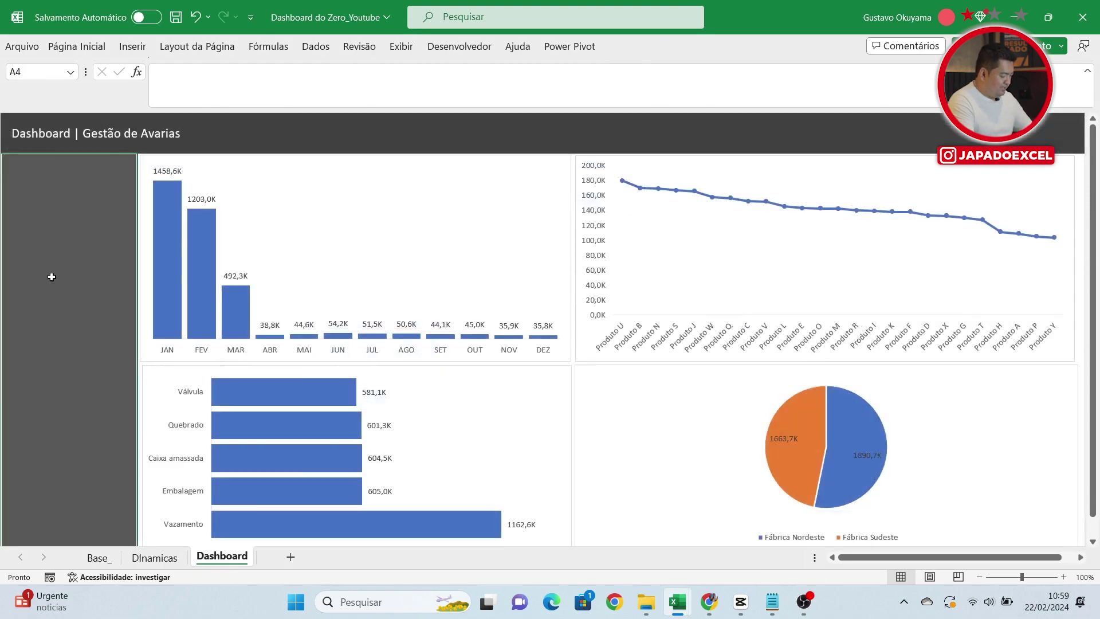
key("ctrl+v")
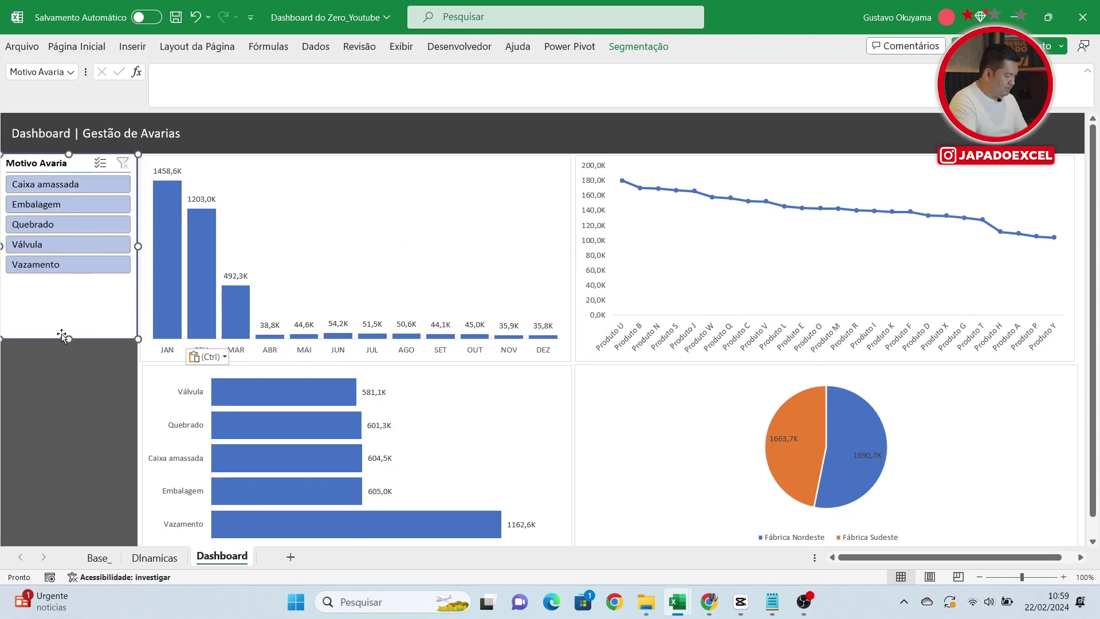
left_click_drag(68, 338, 68, 287)
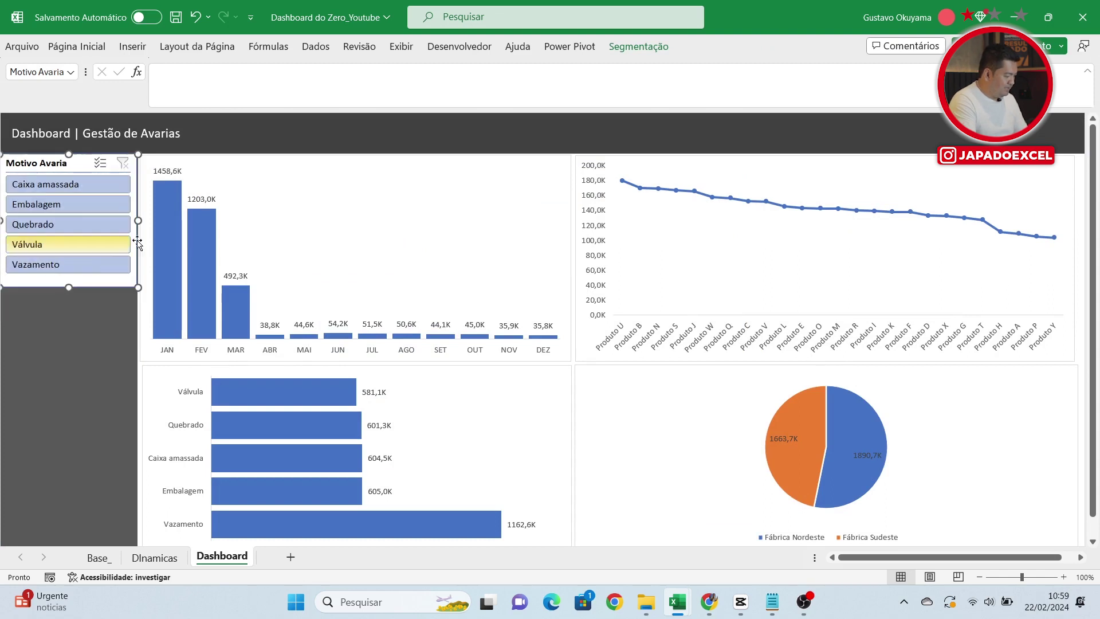
left_click_drag(139, 219, 137, 220)
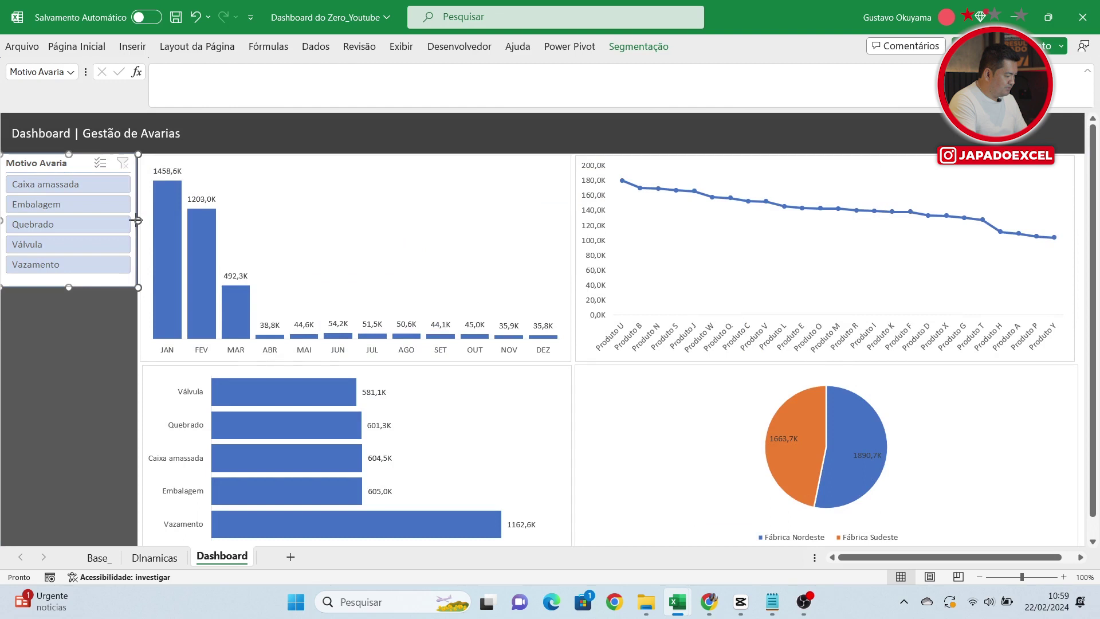
left_click_drag(79, 168, 80, 168)
Step: Transfer the Categoria slicer from DInamicas to the Dashboard sidebar, directly below Motivo Avaria, and shorten it to its five items
left_click(155, 558)
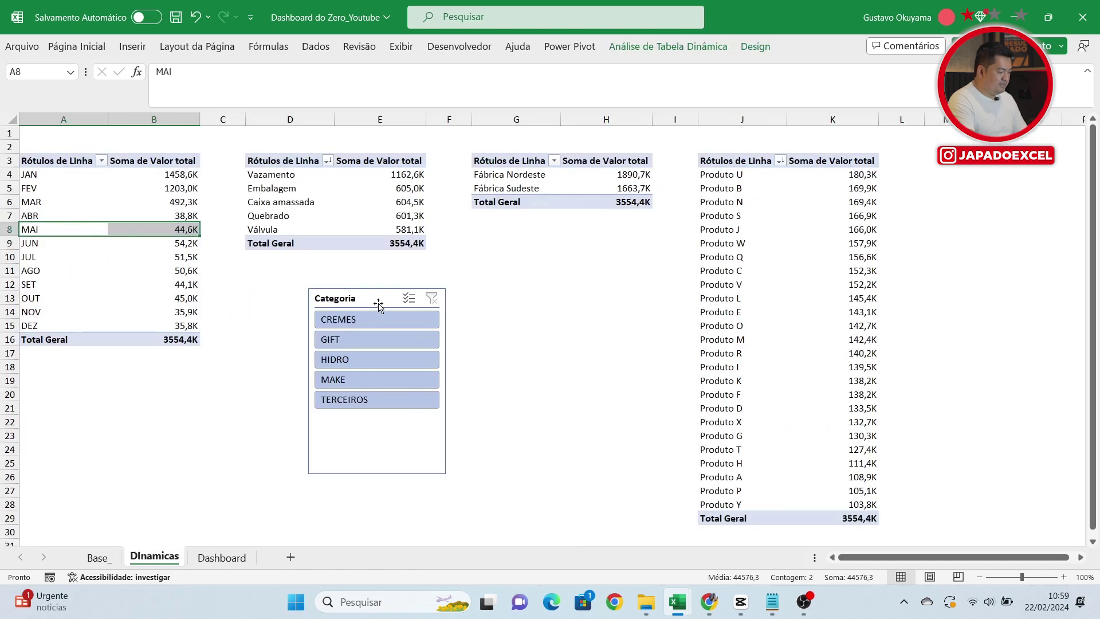
key("Delete")
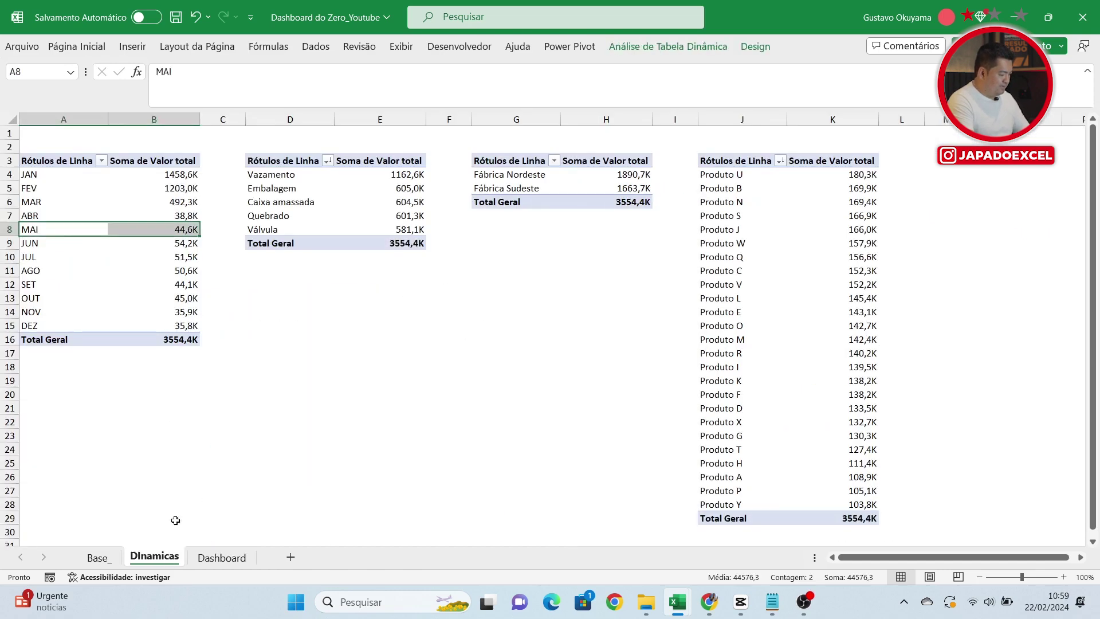
left_click(222, 558)
left_click(81, 384)
key("ctrl+v")
left_click_drag(65, 165, 65, 301)
left_click_drag(69, 475, 69, 417)
left_click(65, 454)
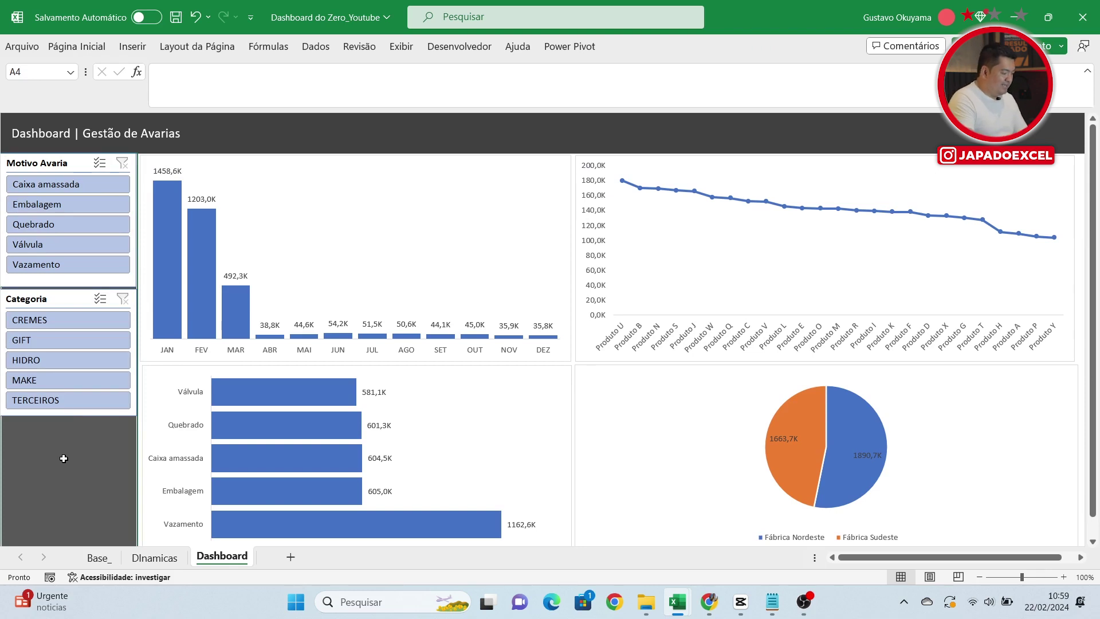
Step: Extend the Categoria slicer downward so it fills the rest of the sidebar and ends level with the lower charts
left_click(63, 417)
left_click_drag(68, 417, 69, 540)
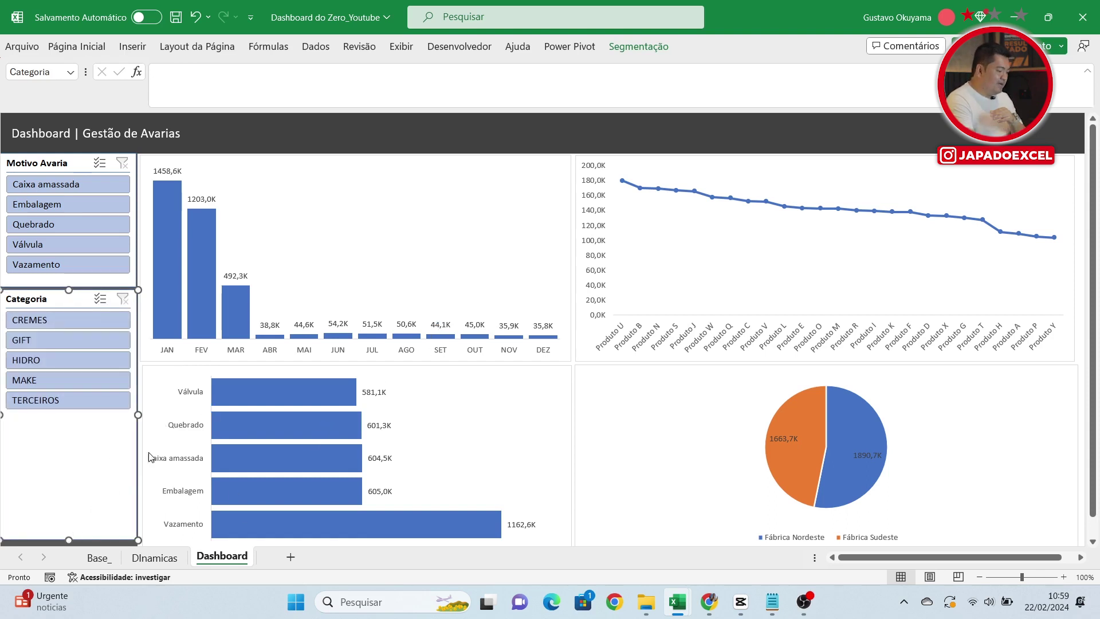
left_click(509, 130)
scroll(504, 138, "down", 1)
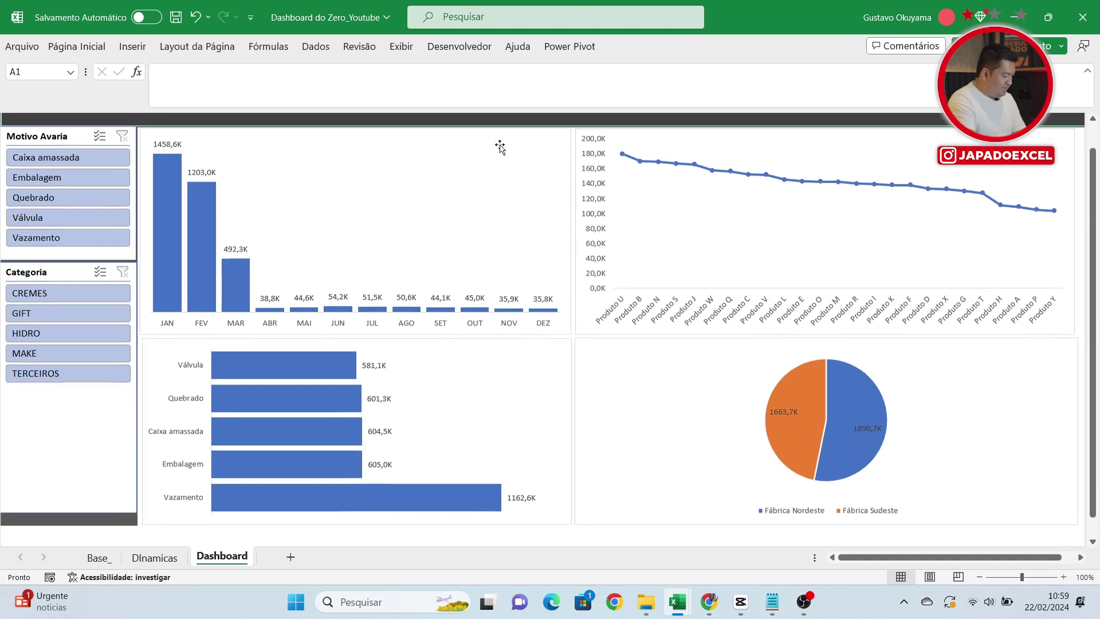
left_click(62, 500)
left_click_drag(67, 497, 68, 509)
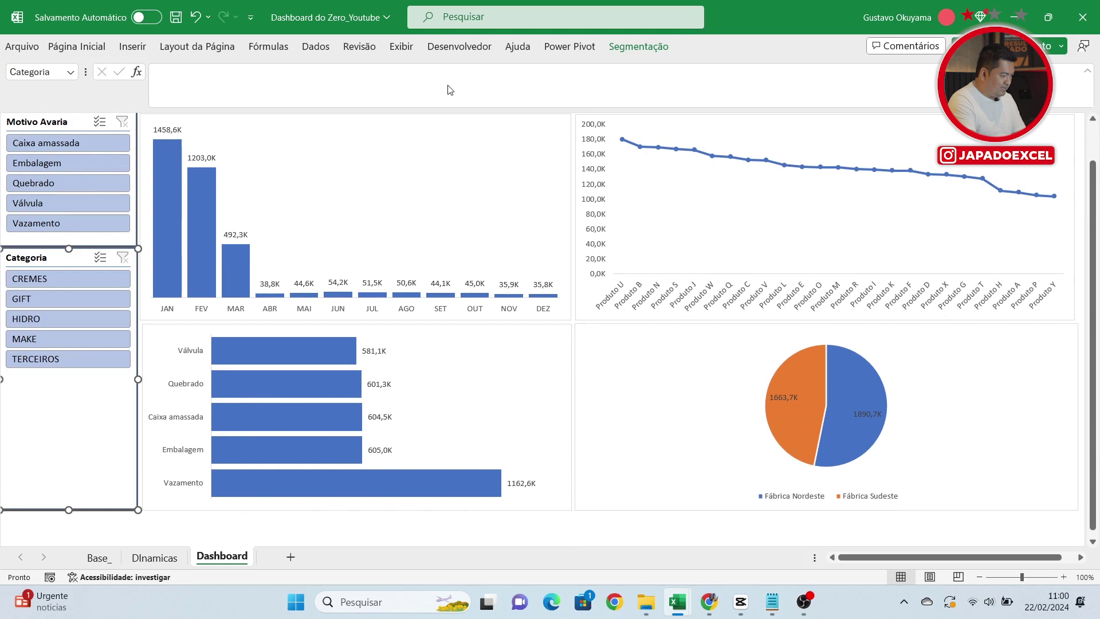
left_click(460, 187)
scroll(463, 194, "up", 1)
left_click(469, 140)
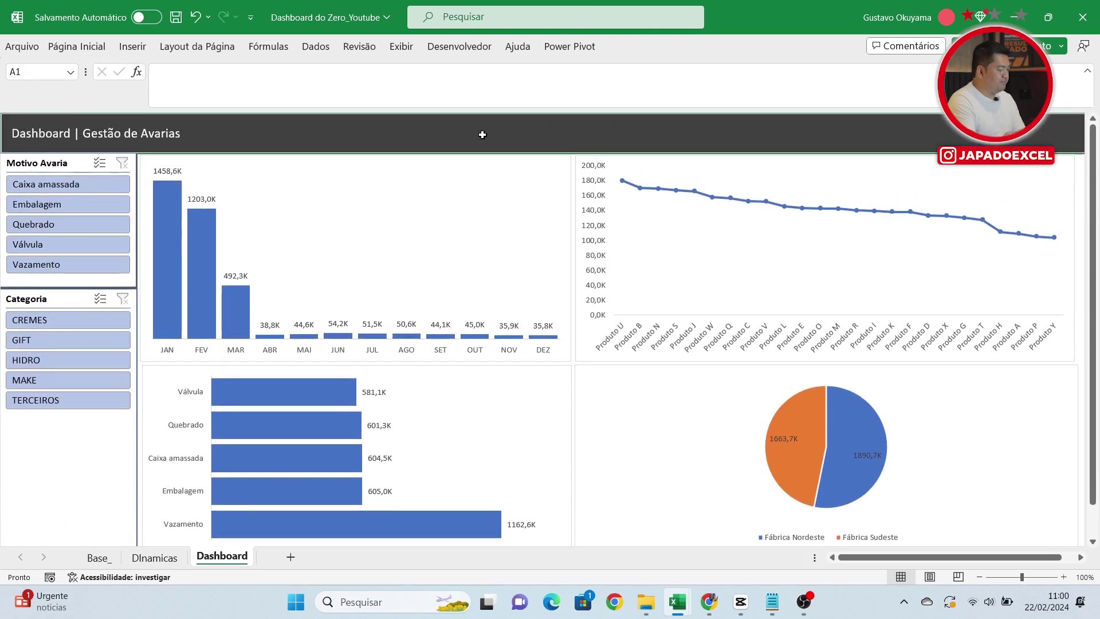
Step: Connect the Motivo Avaria slicer to Tabela dinâmica2, Tabela dinâmica4 and Tabela dinâmica5 as well, through its report connections
right_click(73, 166)
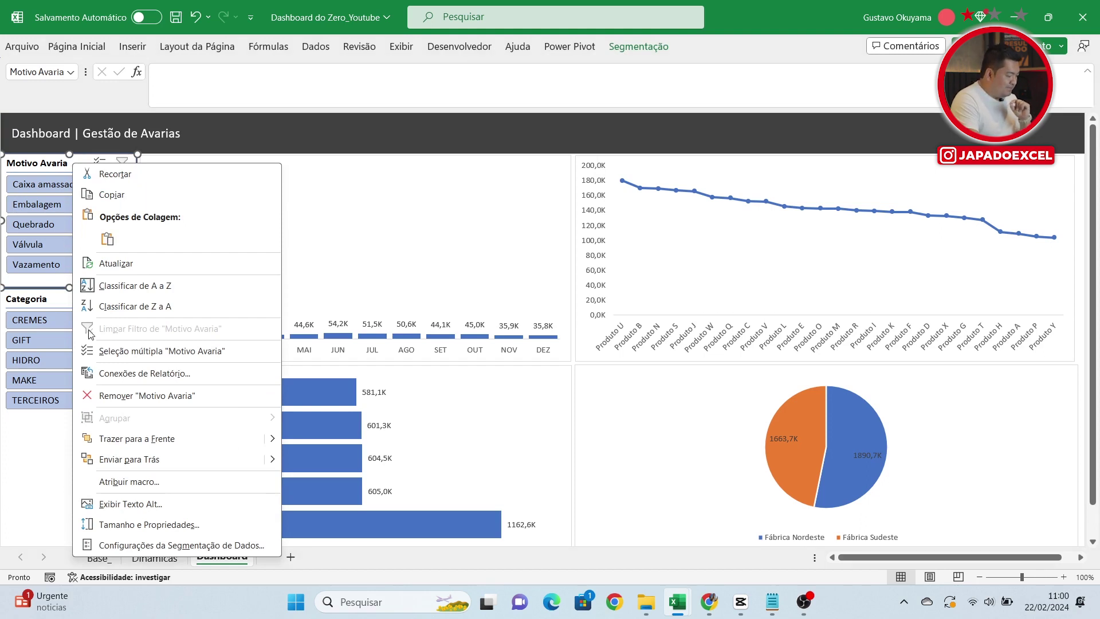
left_click(116, 378)
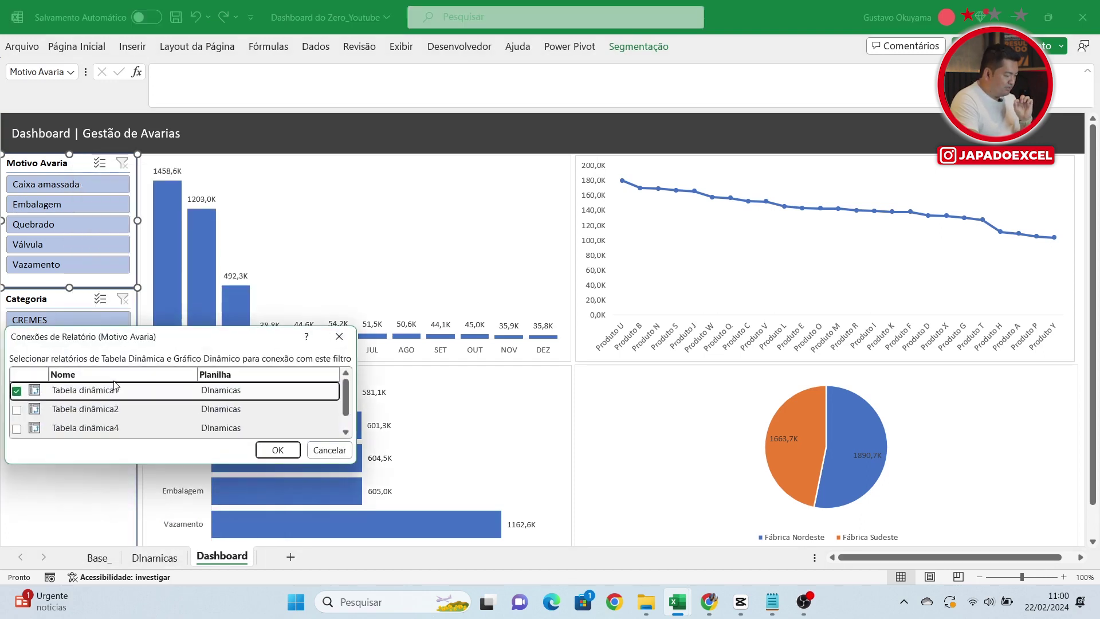
left_click_drag(356, 331, 570, 535)
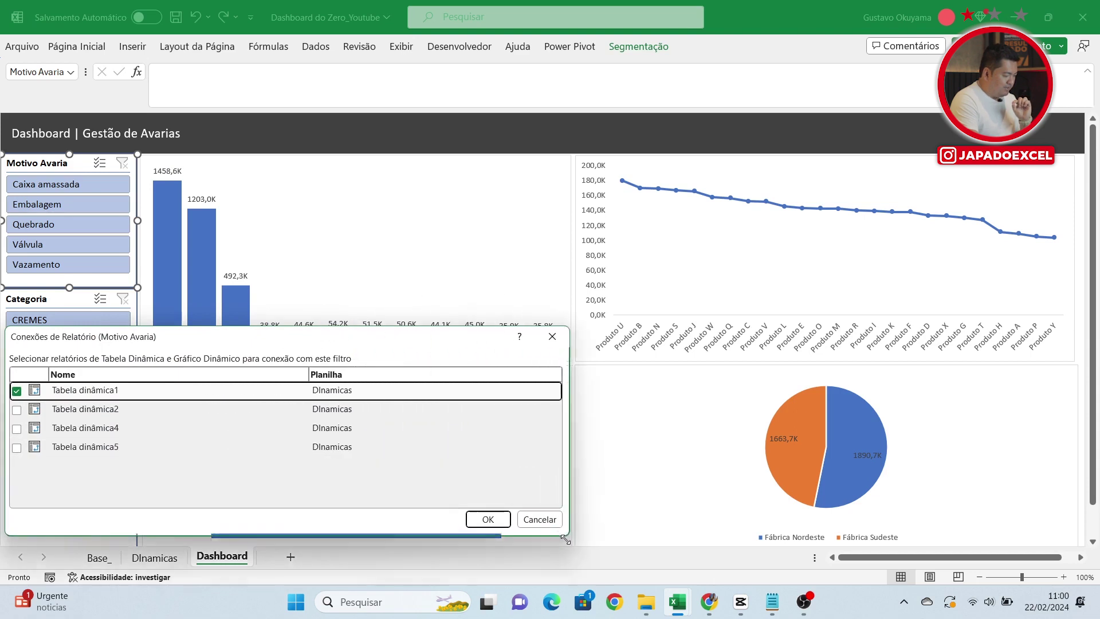
left_click_drag(454, 340, 725, 160)
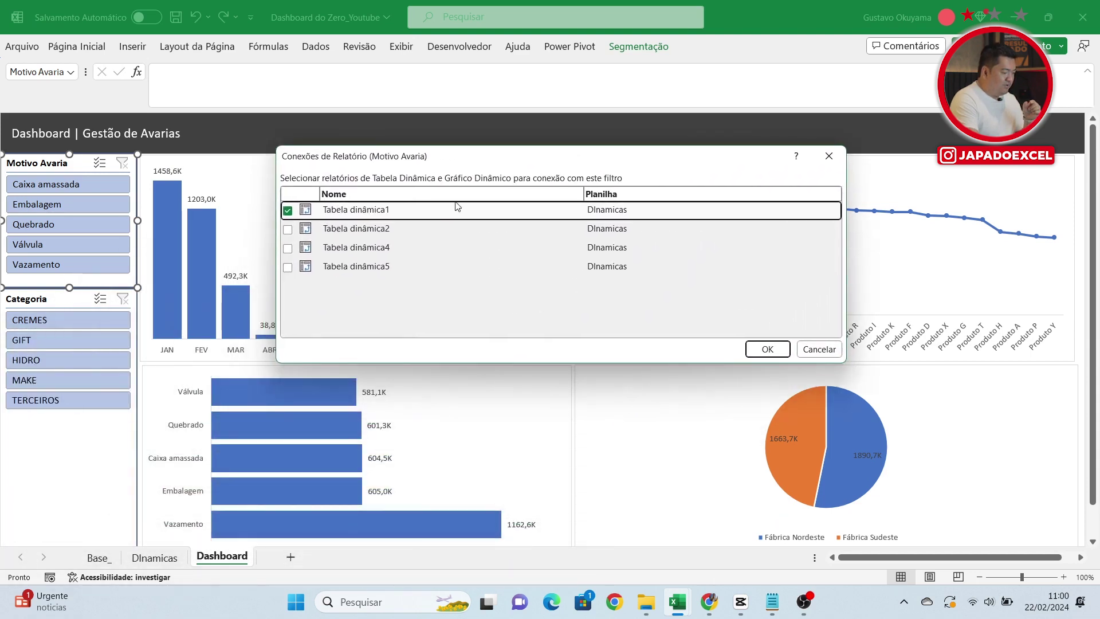
left_click(287, 229)
left_click(288, 248)
left_click(288, 268)
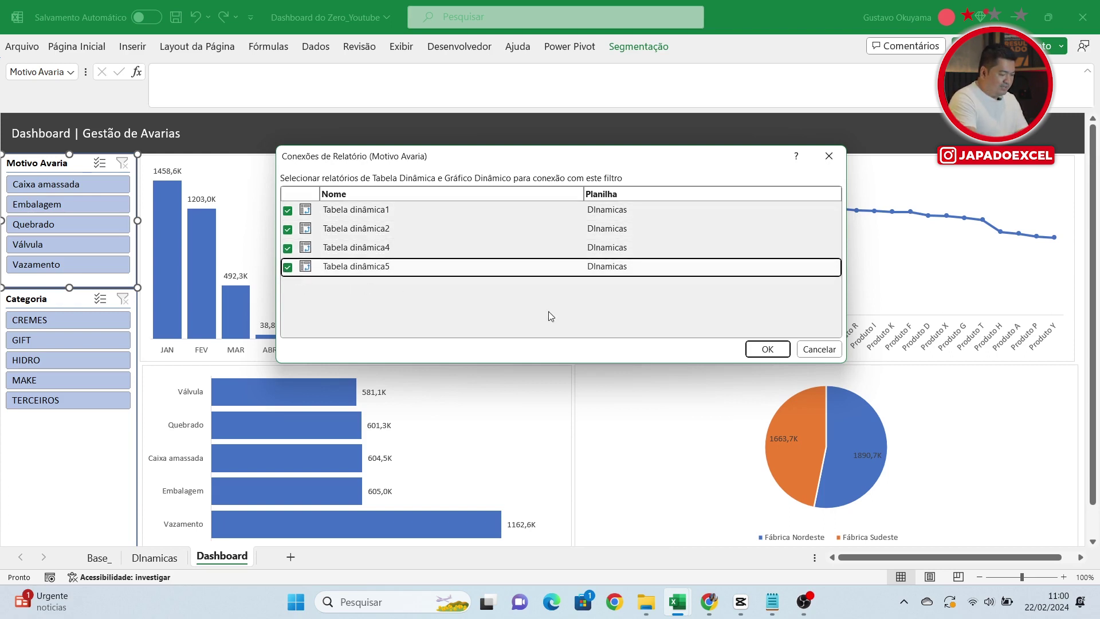
left_click(768, 349)
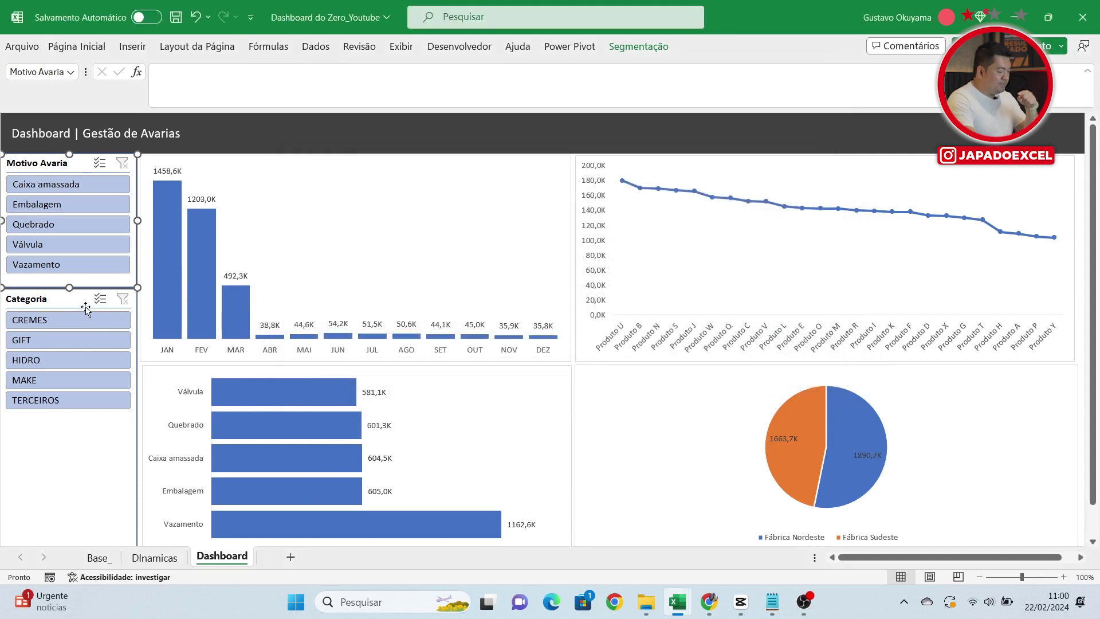
Step: Connect the Categoria slicer to Tabela dinâmica2, Tabela dinâmica4 and Tabela dinâmica5 in addition to Tabela dinâmica1, and deselect the slicer
left_click(73, 303)
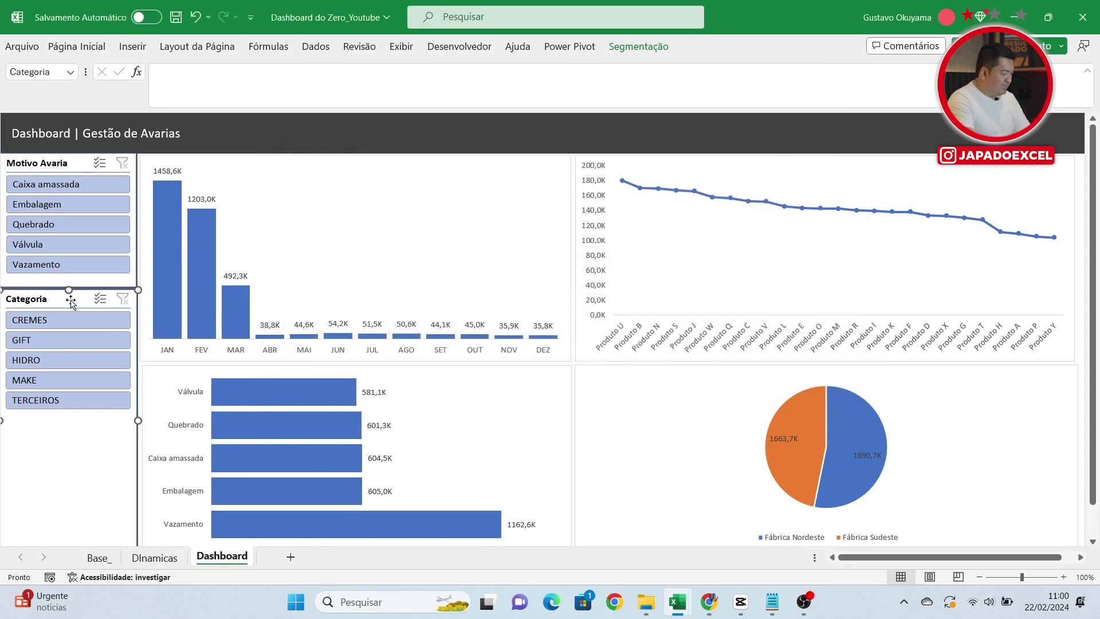
right_click(70, 300)
left_click(127, 398)
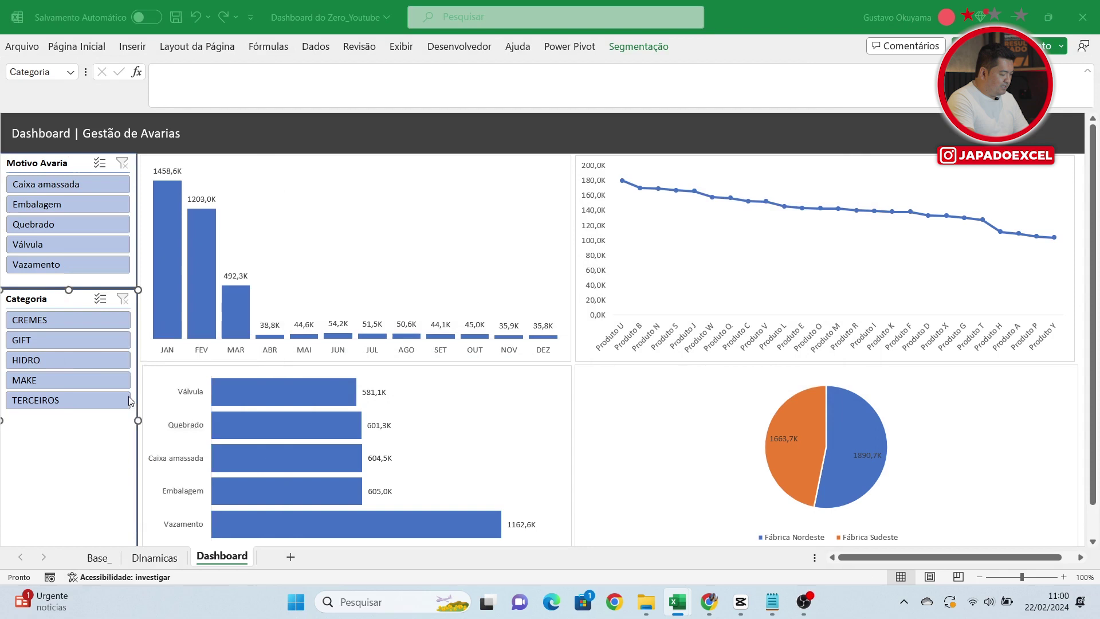
left_click_drag(353, 475, 420, 543)
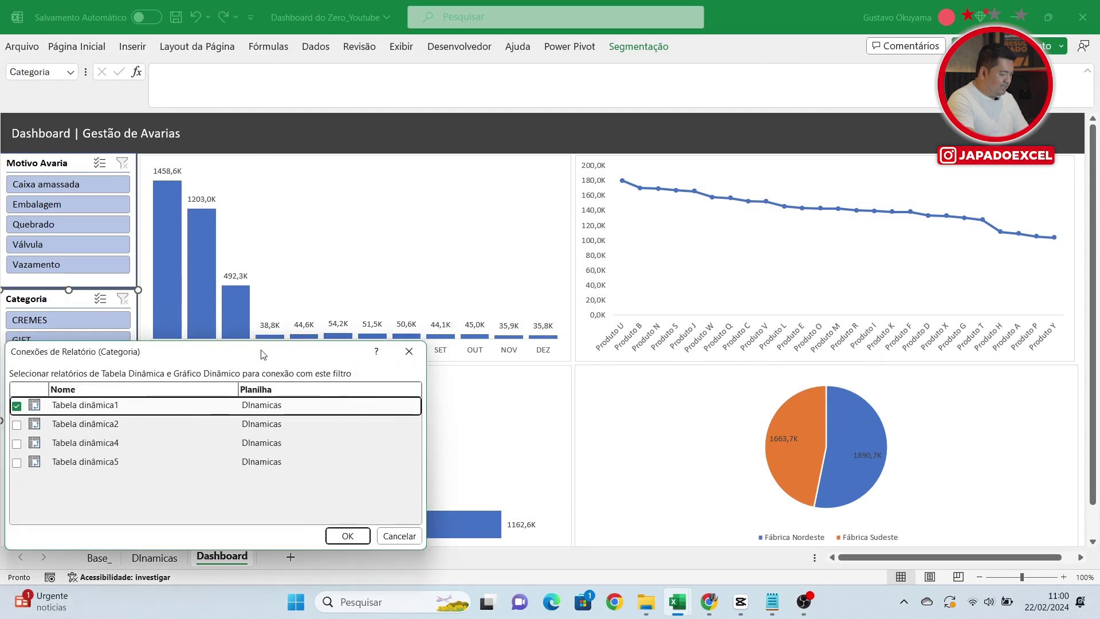
left_click_drag(260, 346, 526, 197)
left_click(292, 275)
left_click(280, 287)
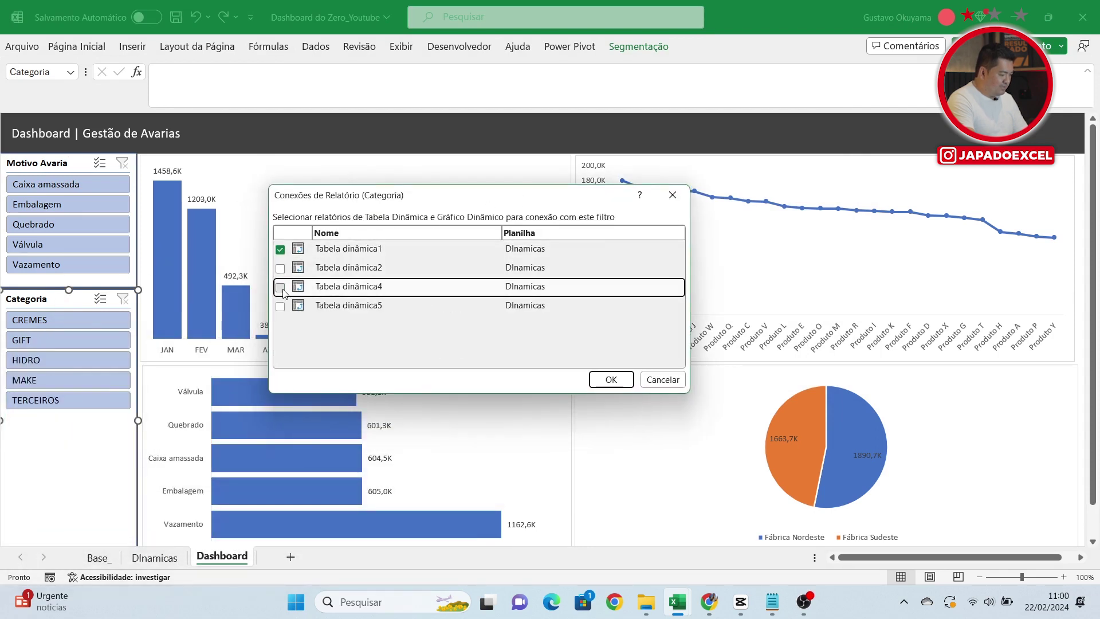
left_click(280, 269)
left_click(282, 314)
left_click(280, 306)
left_click(611, 380)
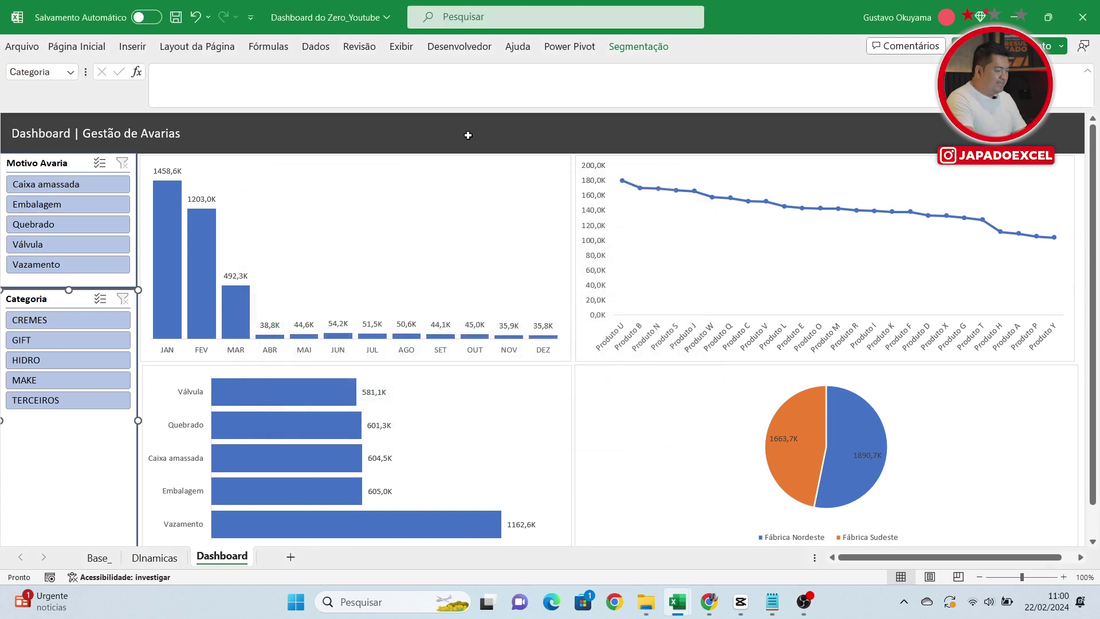
left_click(468, 135)
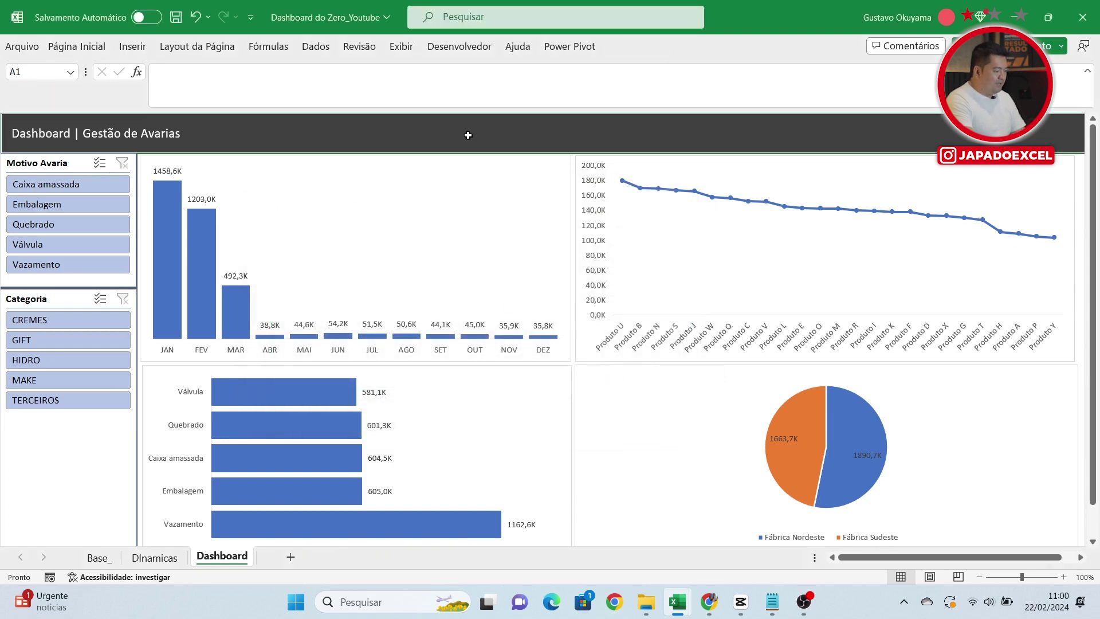
Step: Hide the formula bar and select an empty cell below the Dashboard charts
left_click(409, 50)
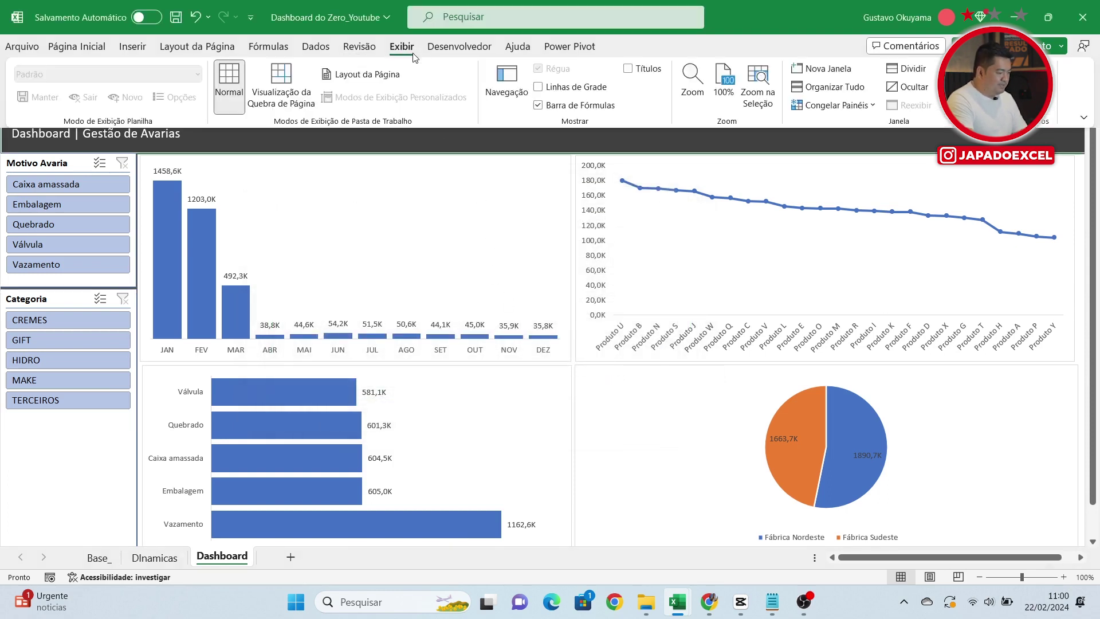
left_click(539, 106)
left_click(207, 508)
left_click(212, 516)
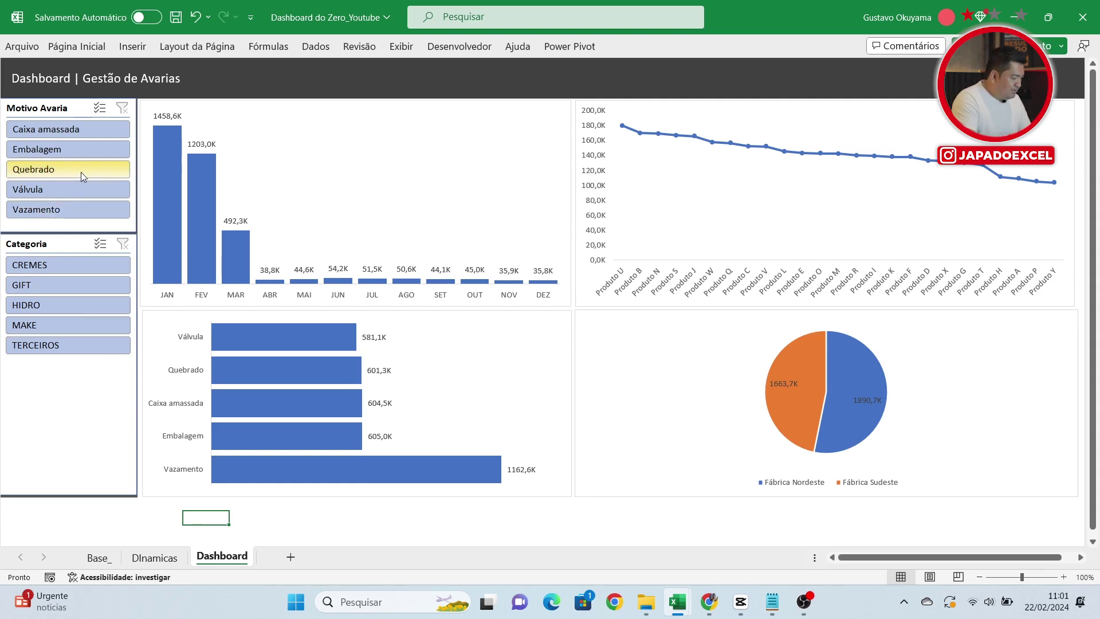
Step: Test the Motivo Avaria slicer by filtering the charts by Vazamento, Válvula and Quebrado in turn, and clear its filter
left_click(57, 205)
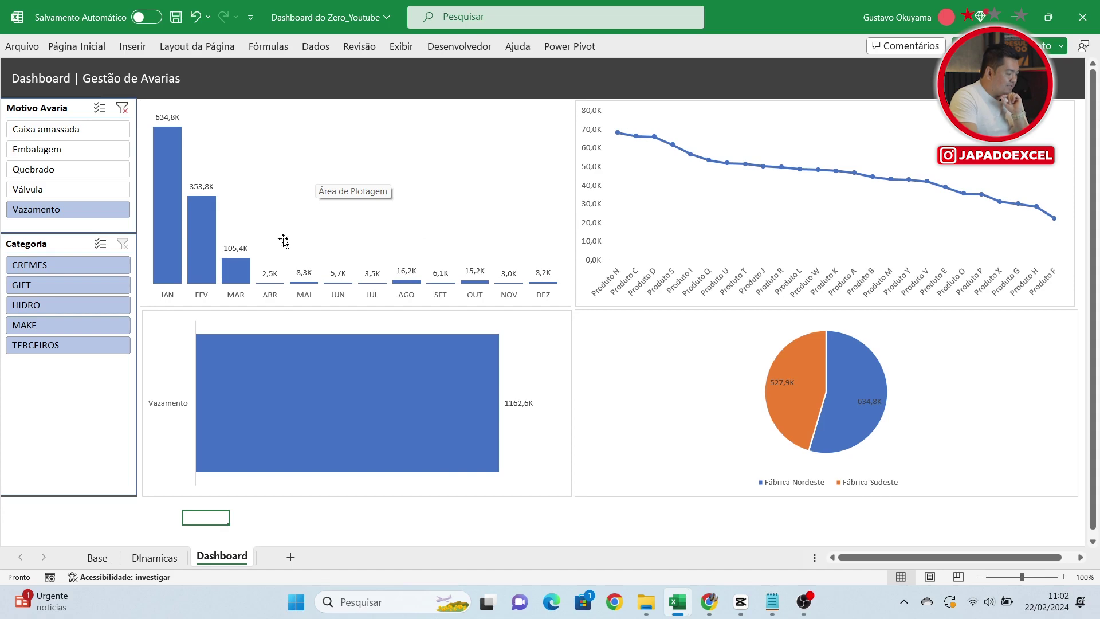
left_click(61, 190)
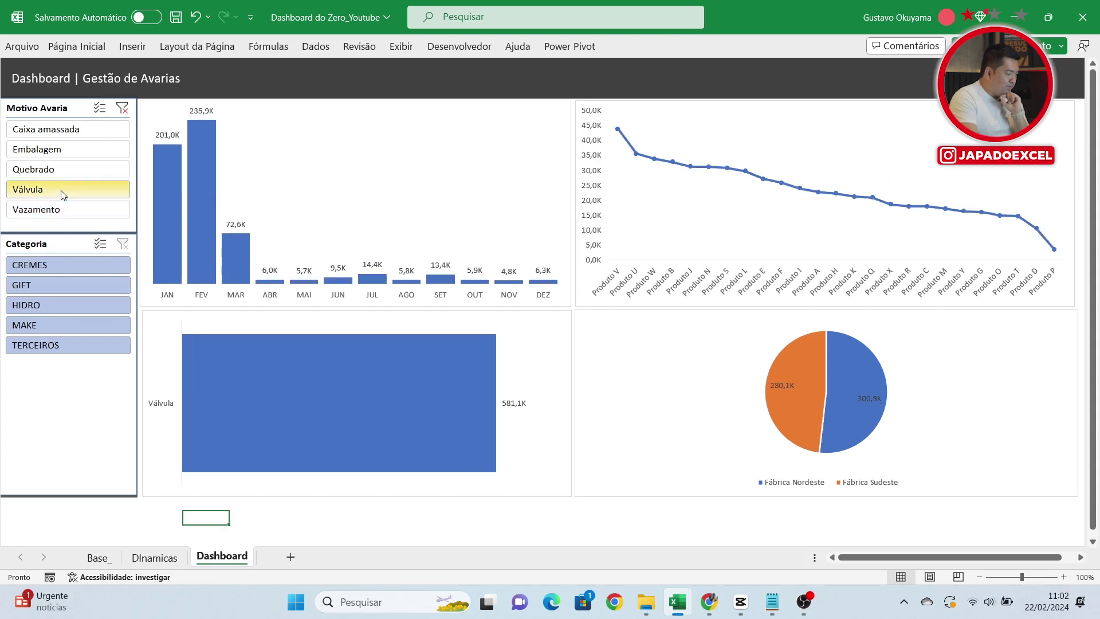
left_click(63, 175)
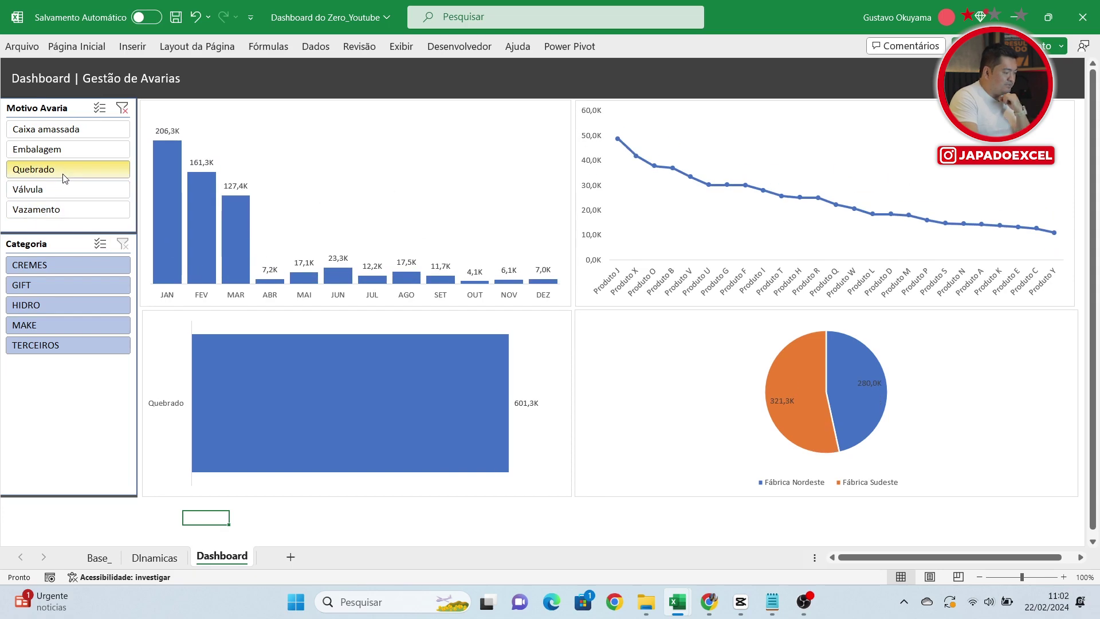
left_click(122, 110)
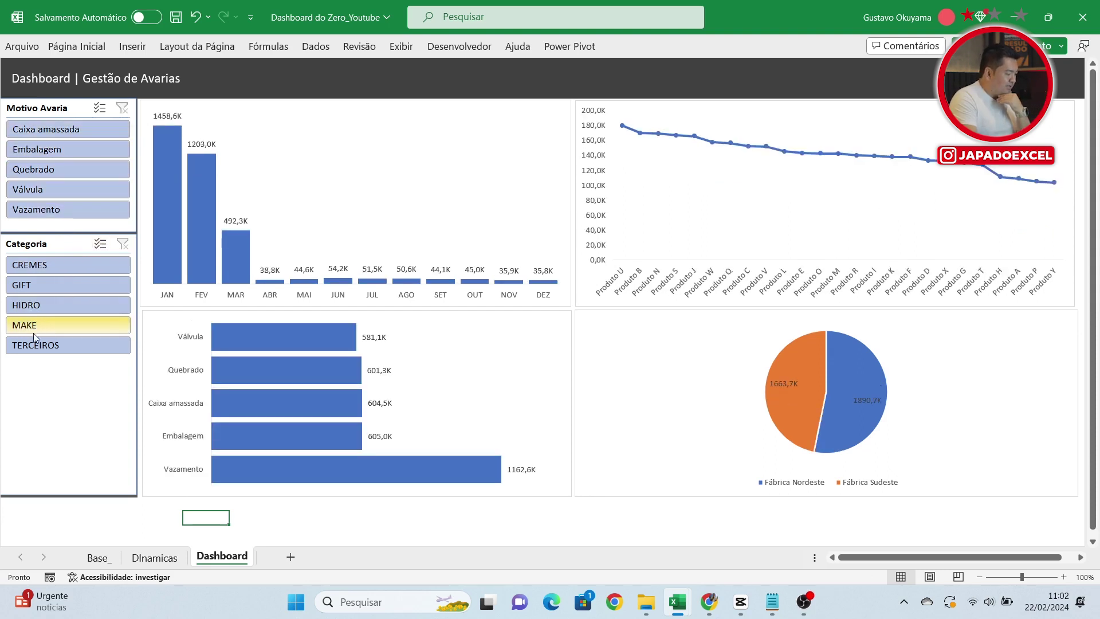
Step: Test the Categoria slicer by filtering the charts by CREMES, GIFT and HIDRO in turn, and clear its filter
left_click(48, 270)
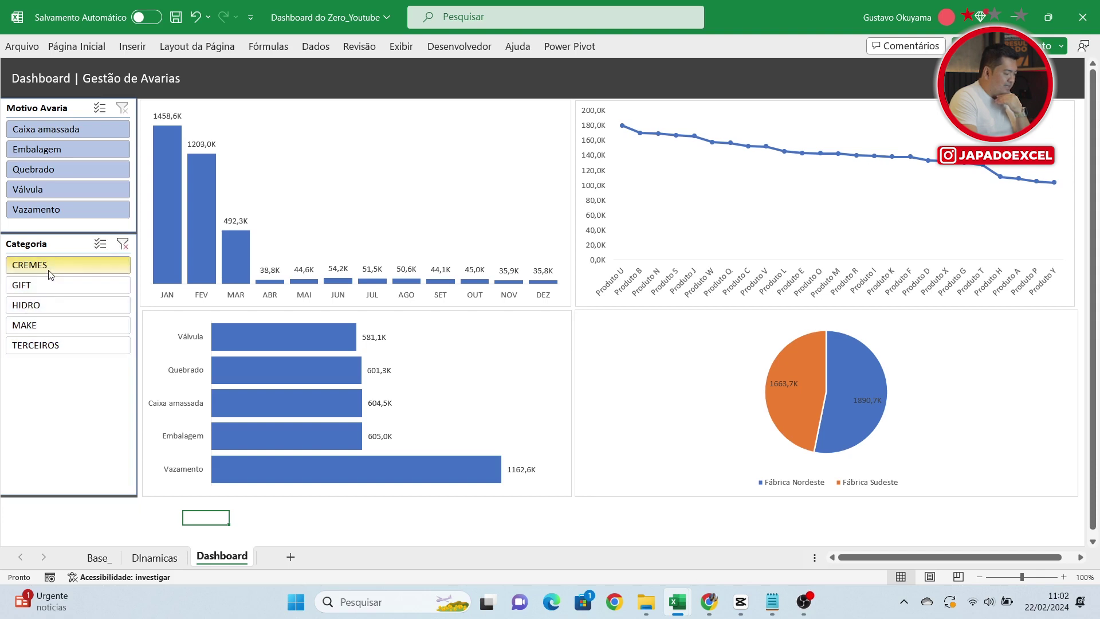
left_click(72, 286)
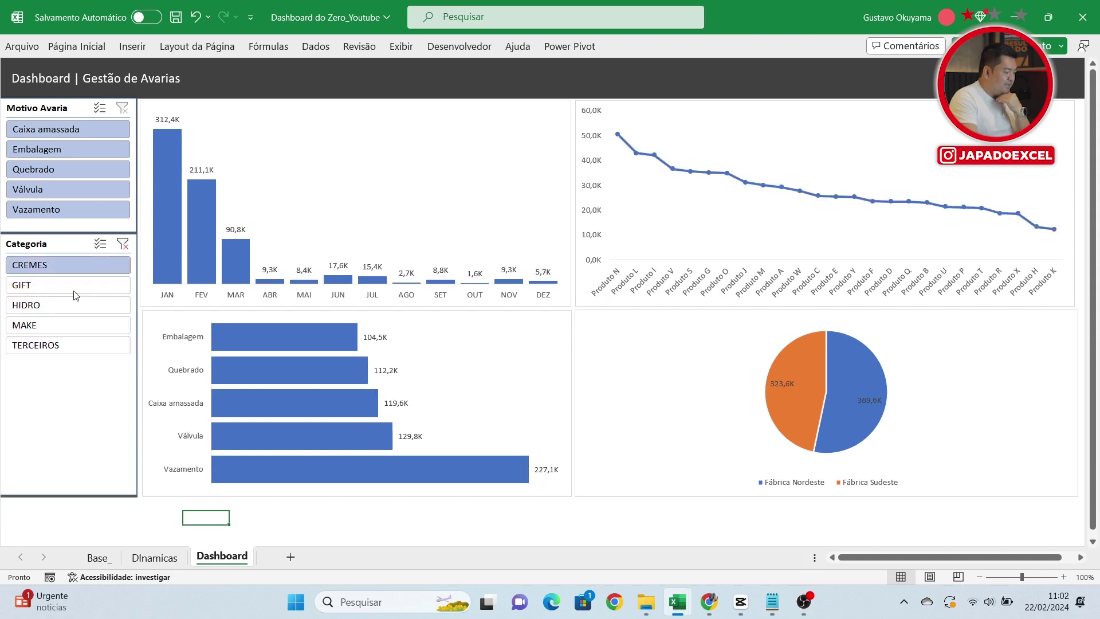
left_click(73, 303)
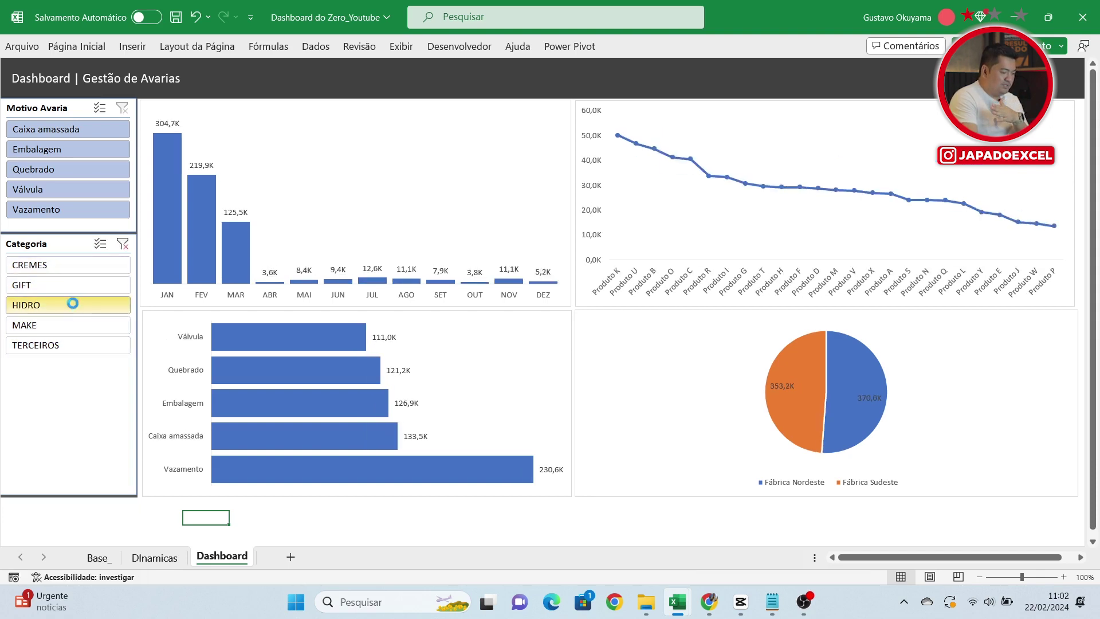
left_click(123, 244)
left_click(495, 518)
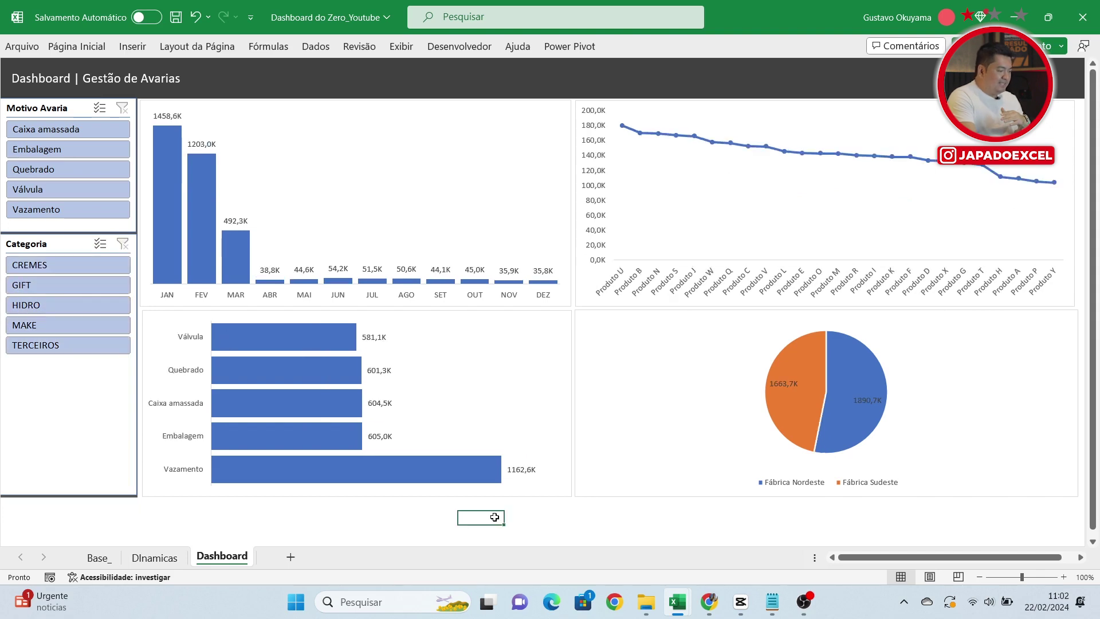